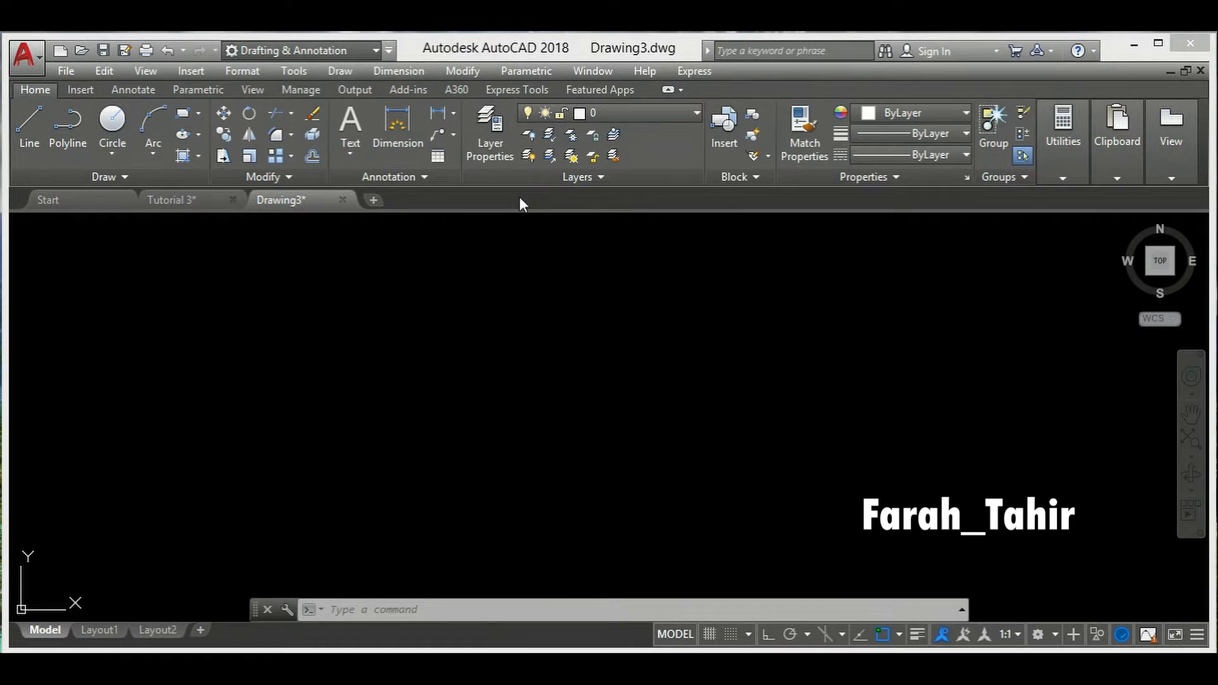
- Look at the layer list of Drawing3 in the Layer Properties Manager and close the manager
left_click(499, 137)
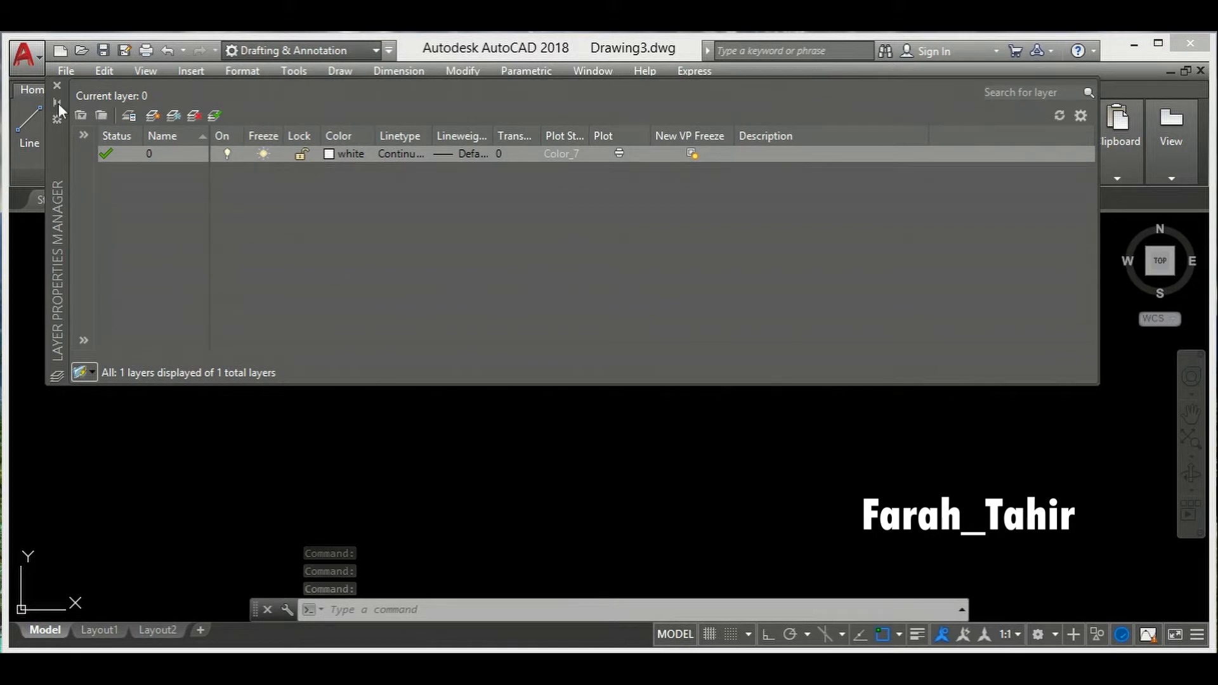
left_click(57, 86)
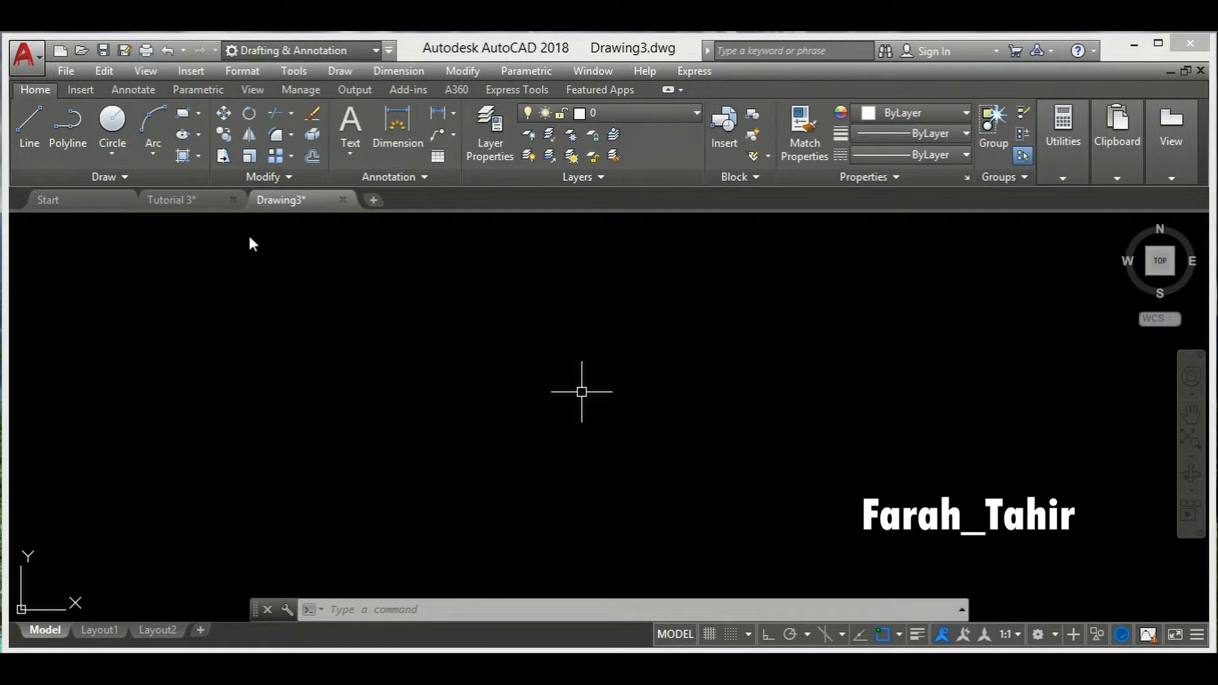
type("LA")
key("Return")
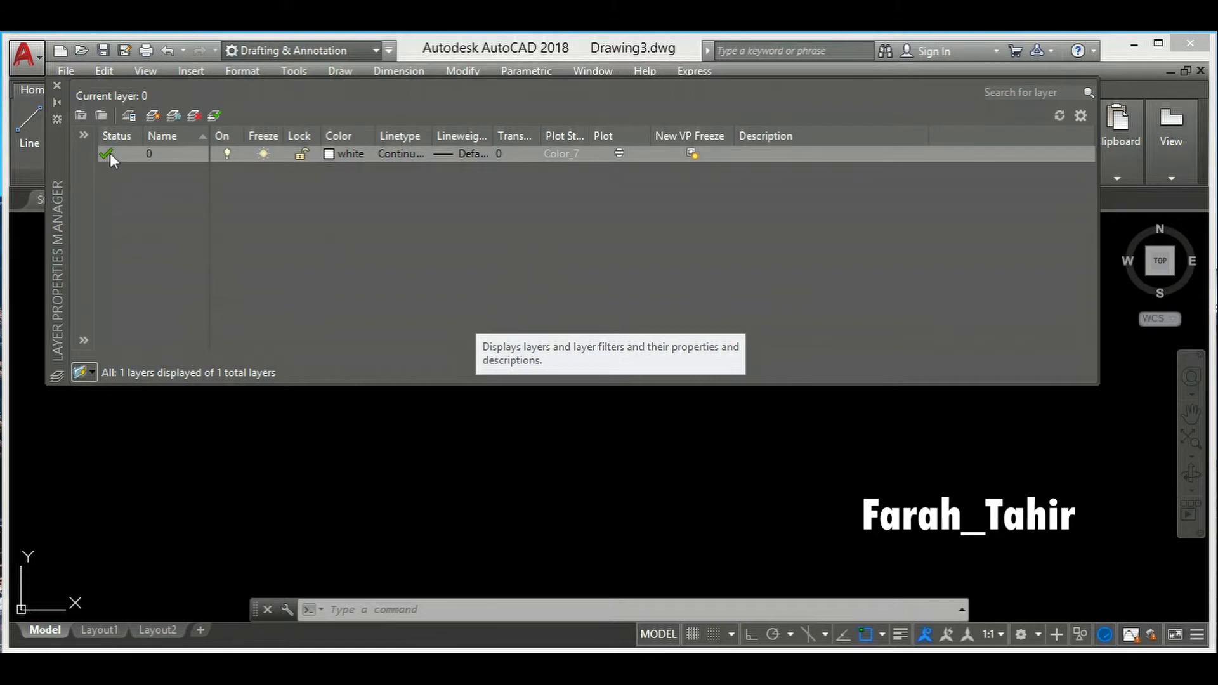
left_click(57, 86)
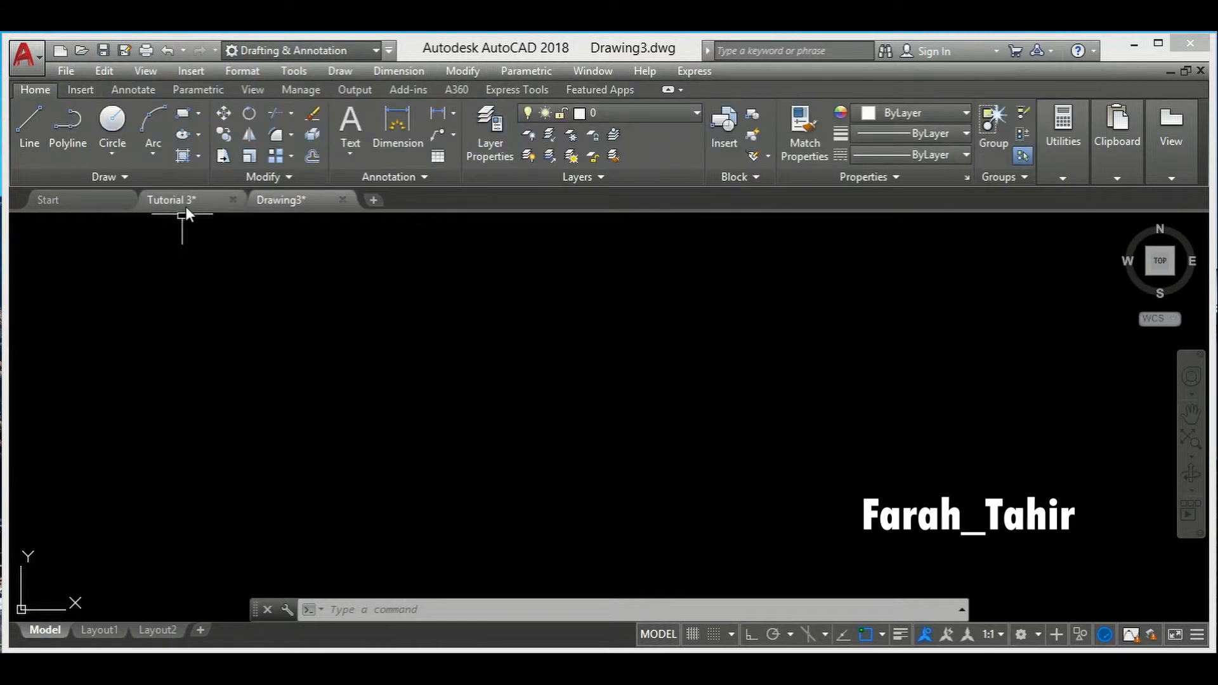
- Switch to the Tutorial 3 drawing and open its Layer Properties Manager
left_click(186, 208)
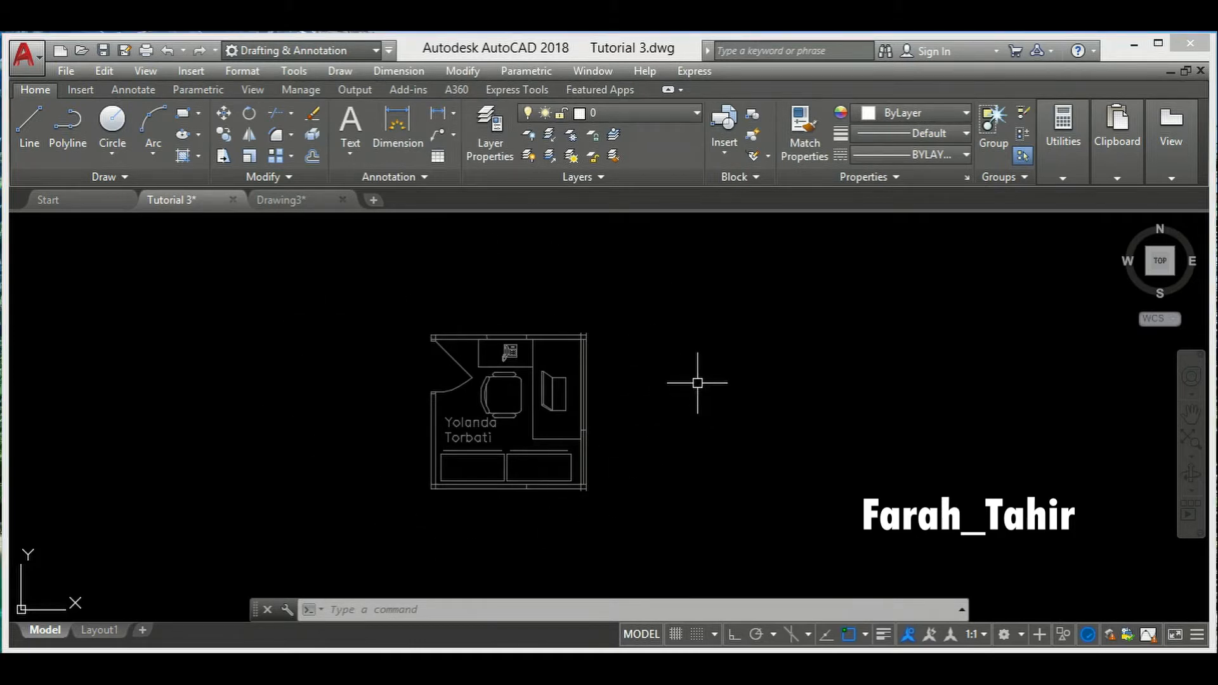
type("LA")
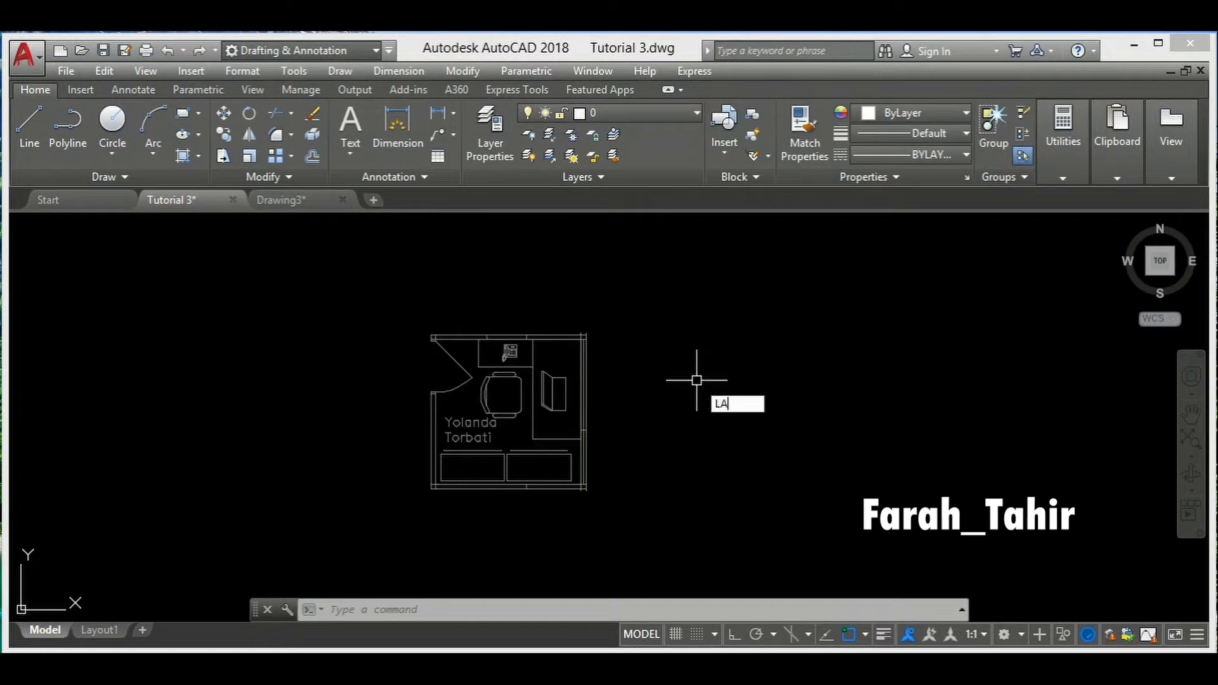
key("Return")
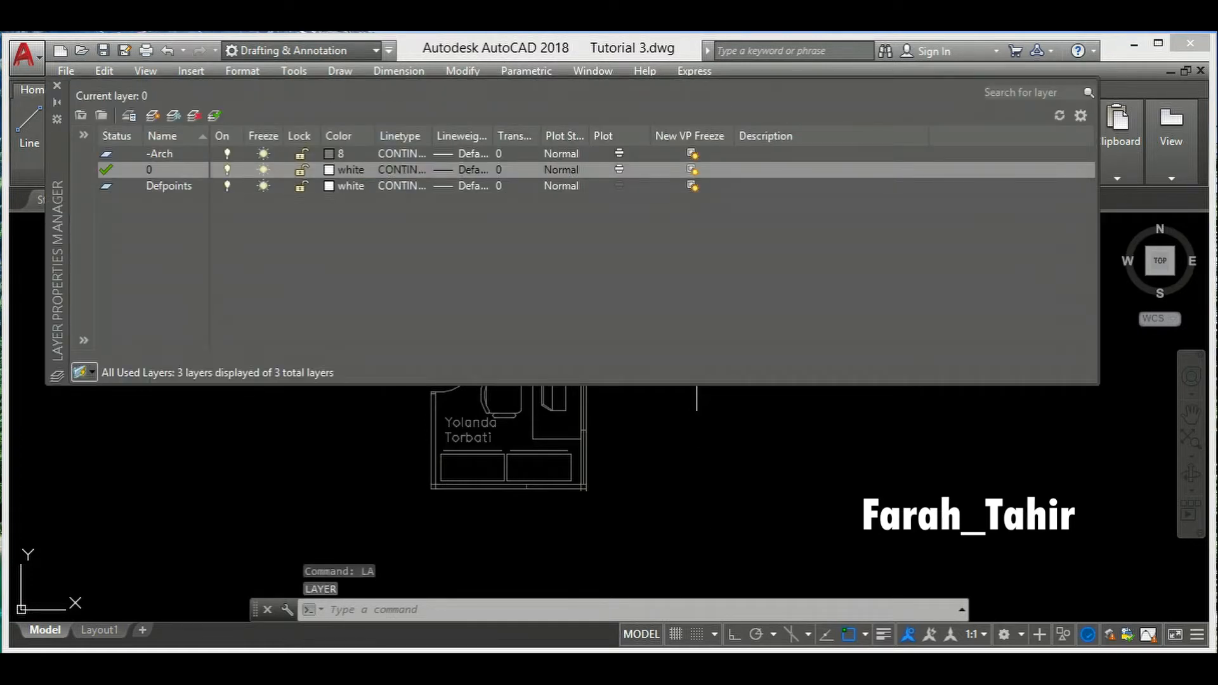
- Examine the -Arch, 0 and Defpoints layers and their status in the layer list
left_click(160, 154)
left_click(160, 170)
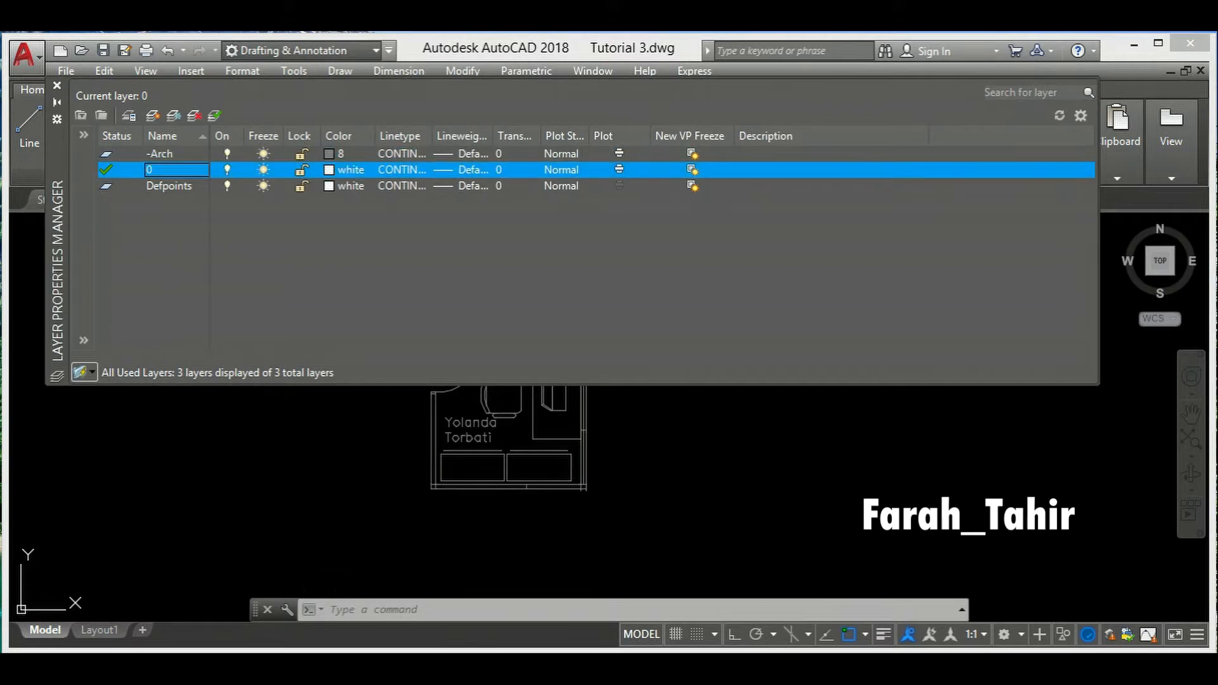
left_click(169, 186)
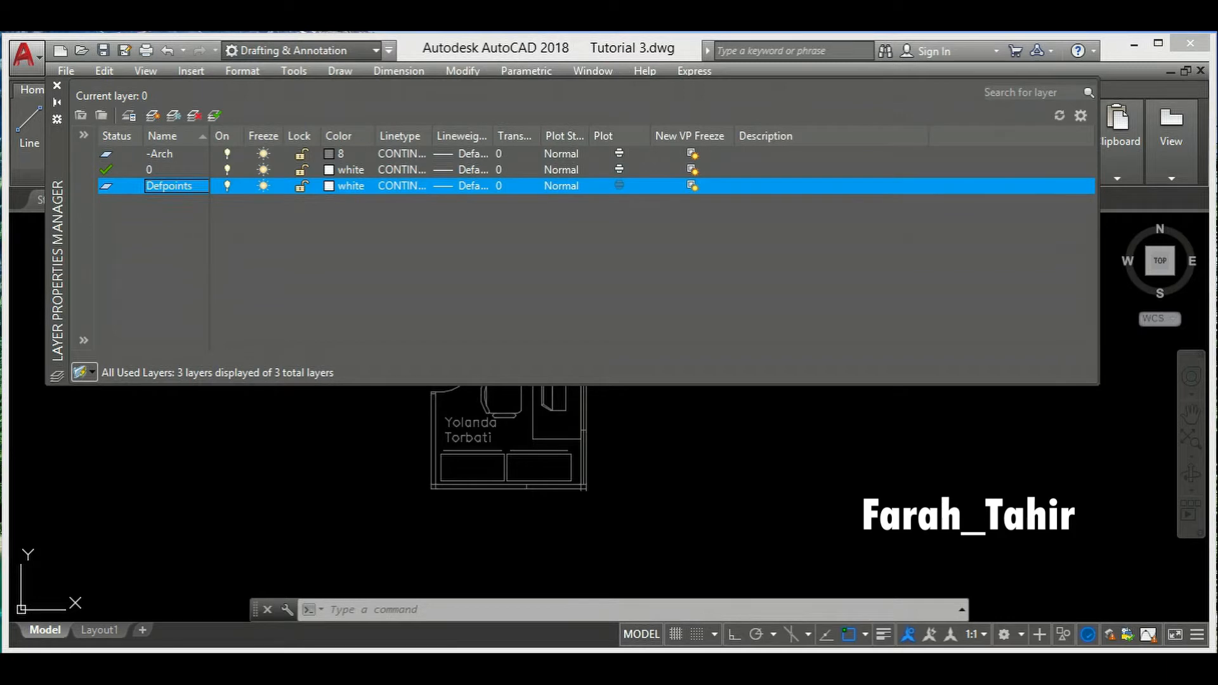
left_click(160, 170)
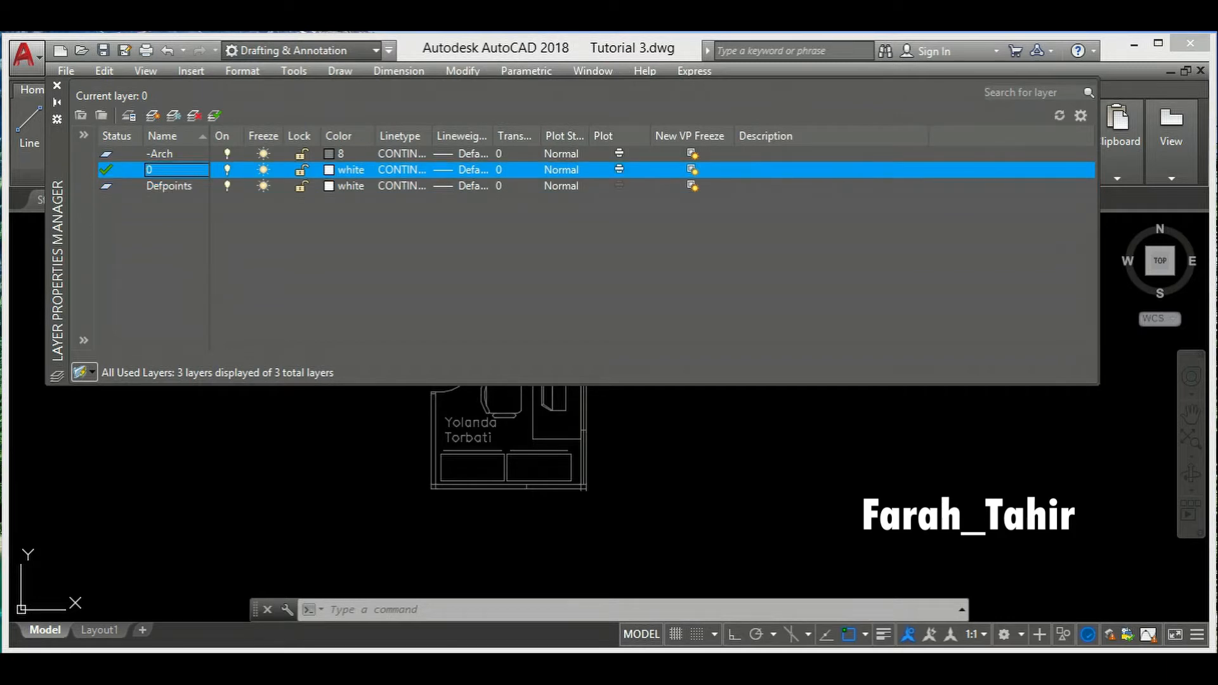
left_click(160, 155)
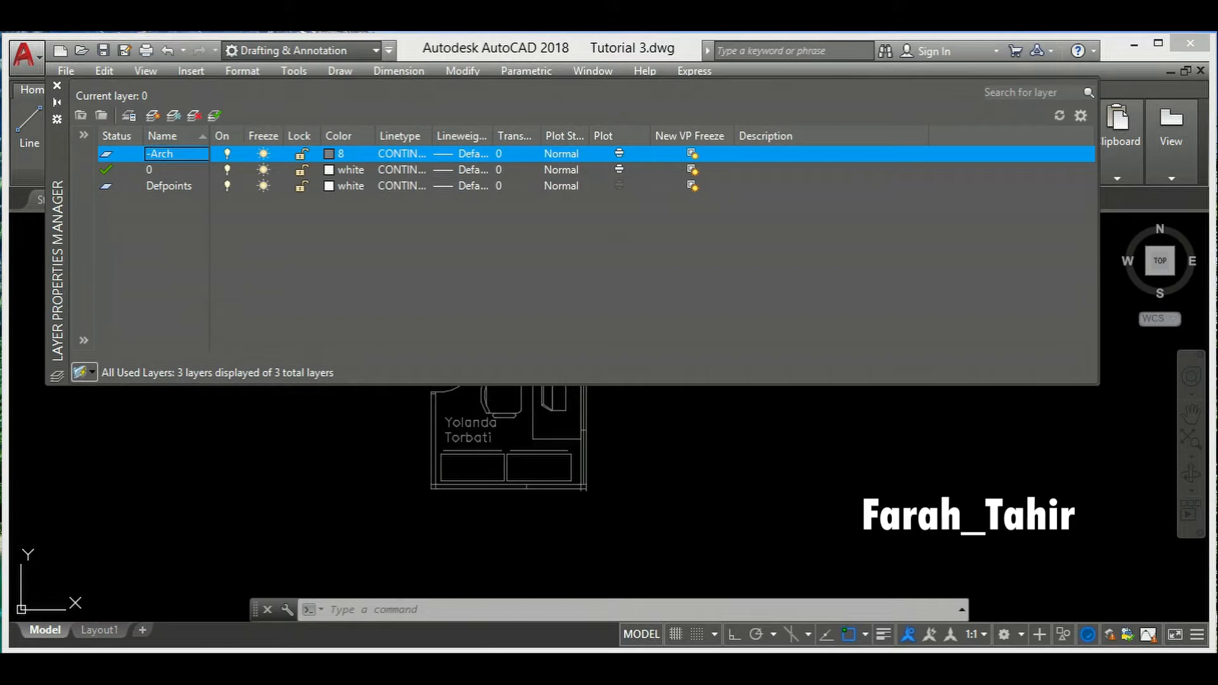
left_click(170, 186)
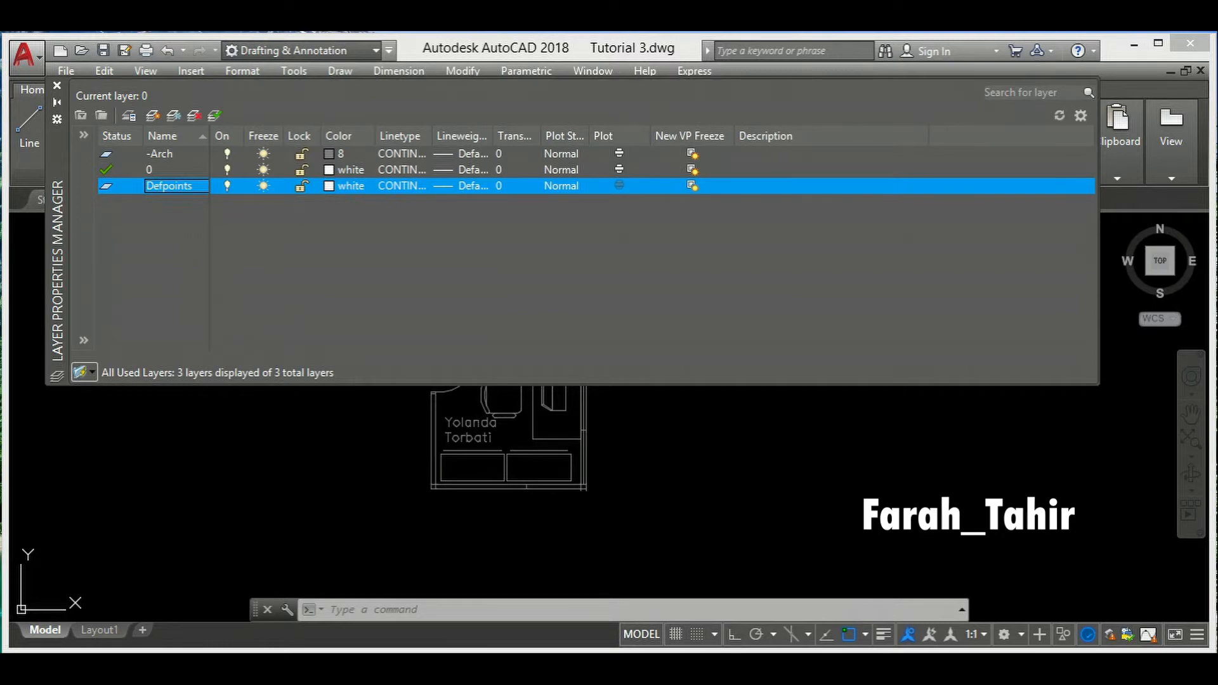
left_click(183, 188)
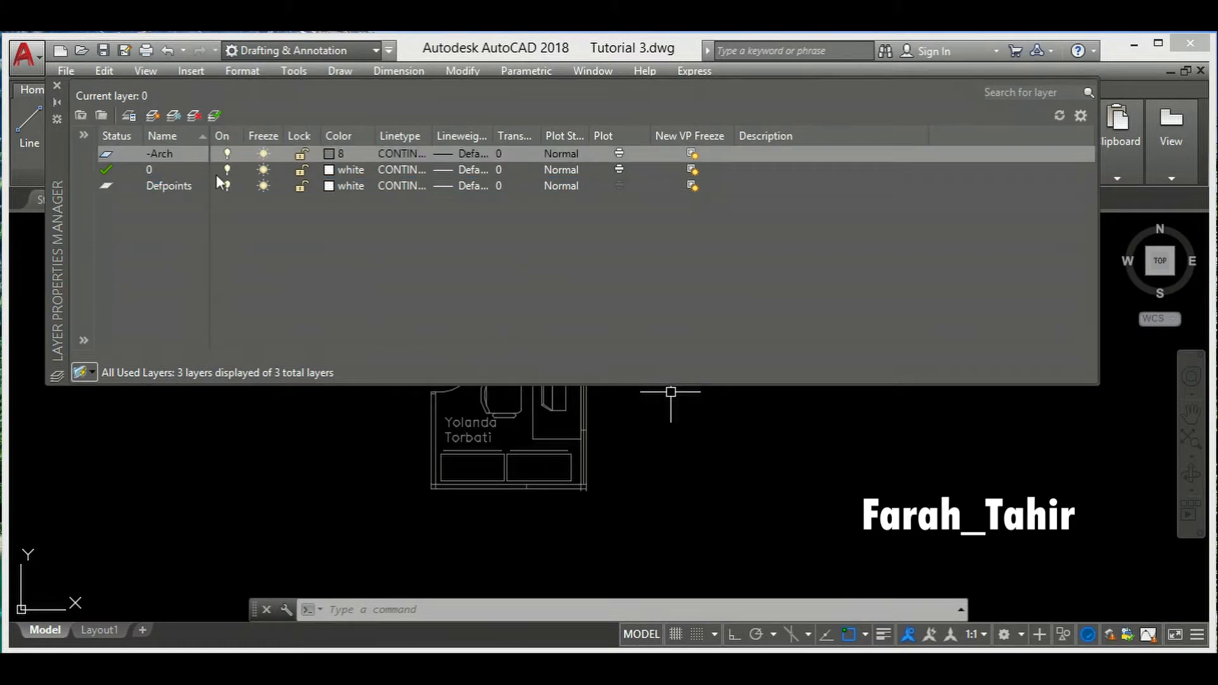
- Inspect the _LAYISO_STATE layer state and its editing options in the Layer States Manager, leaving it without changes
left_click(128, 116)
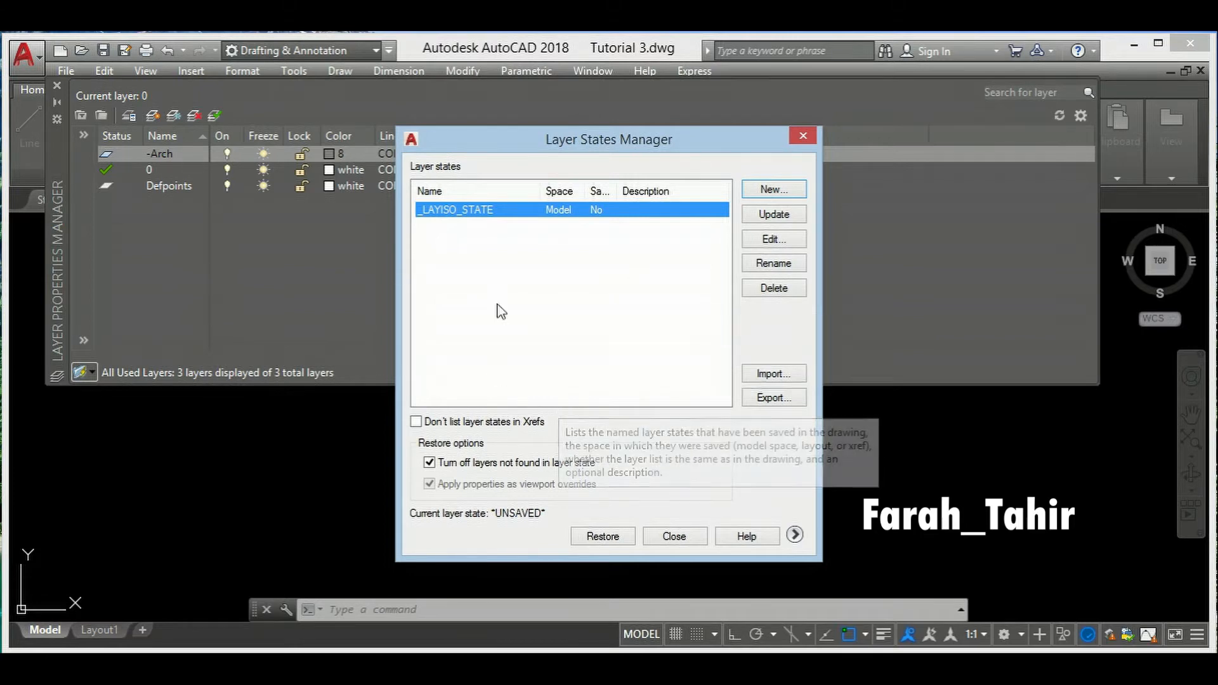
left_click(773, 240)
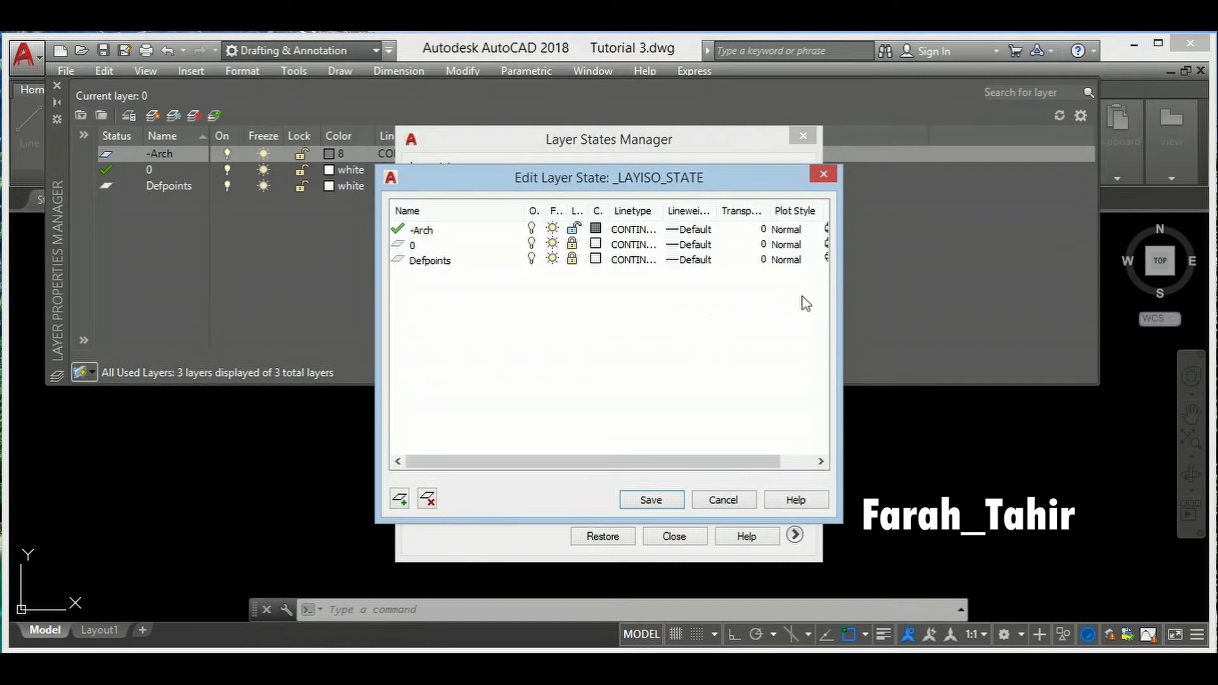
left_click(723, 500)
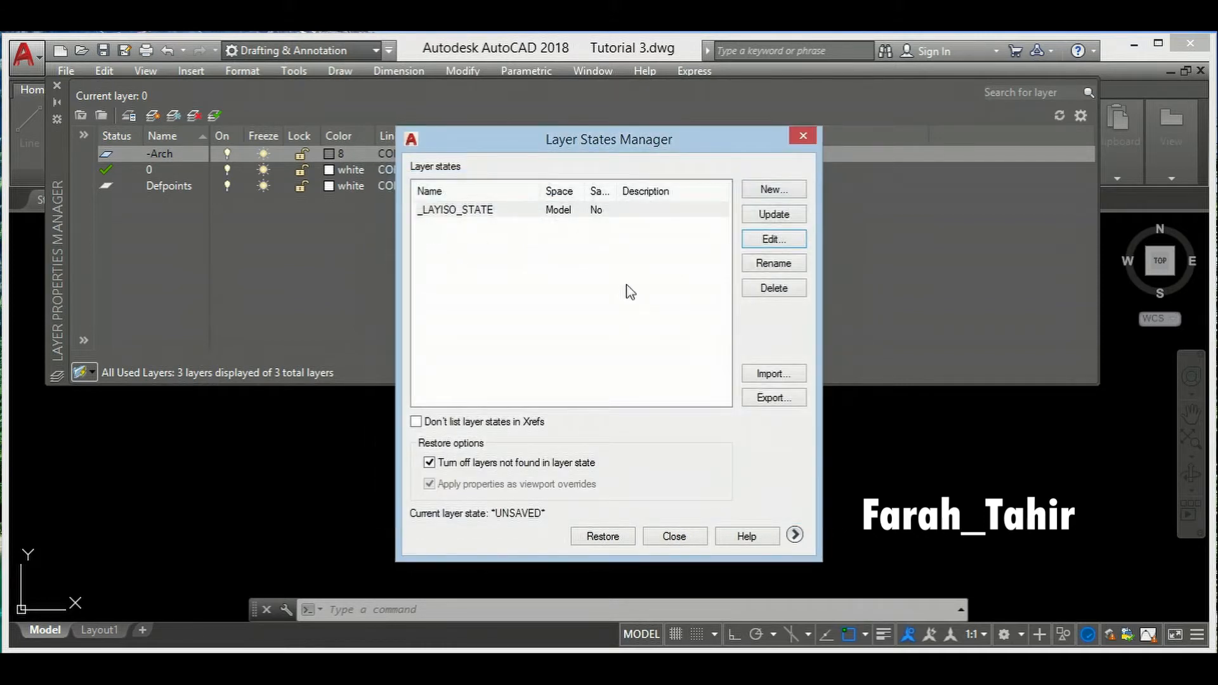
left_click(793, 264)
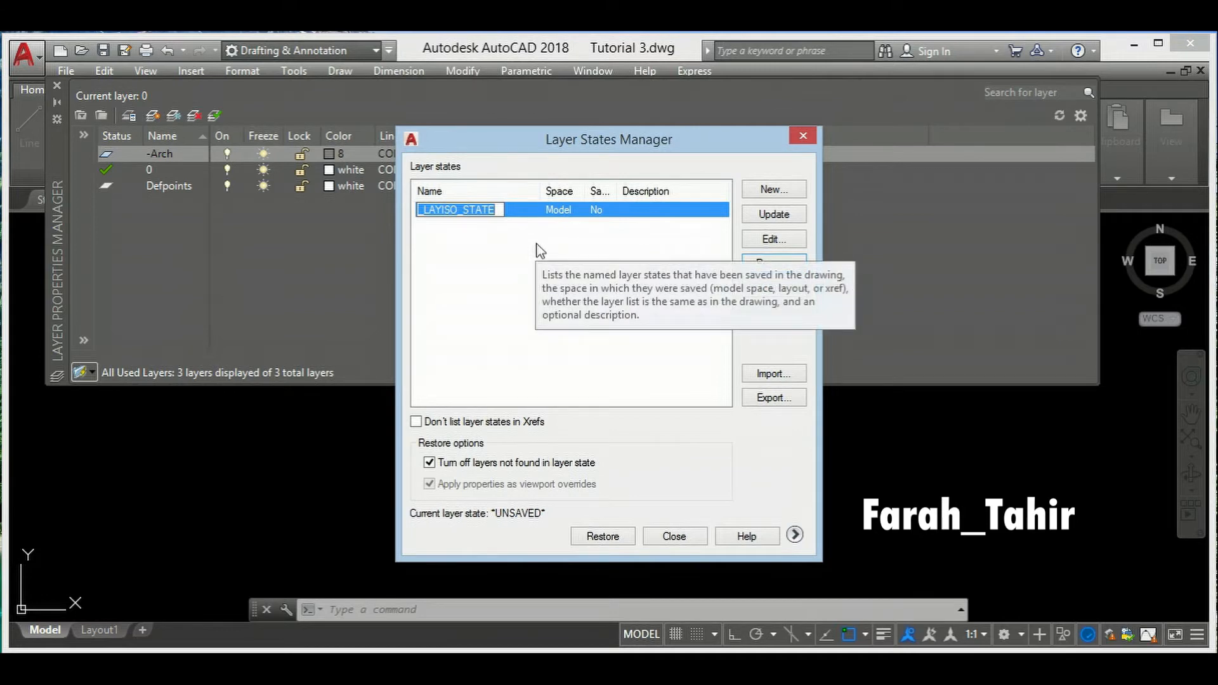
left_click(683, 540)
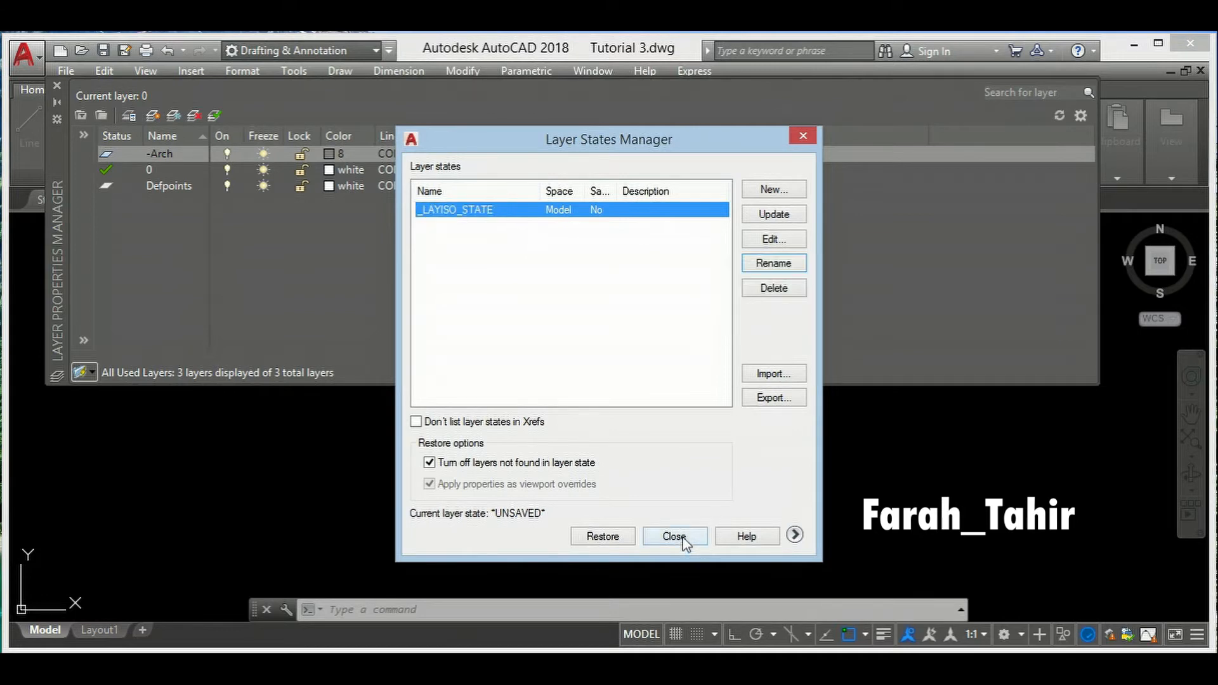
left_click(674, 537)
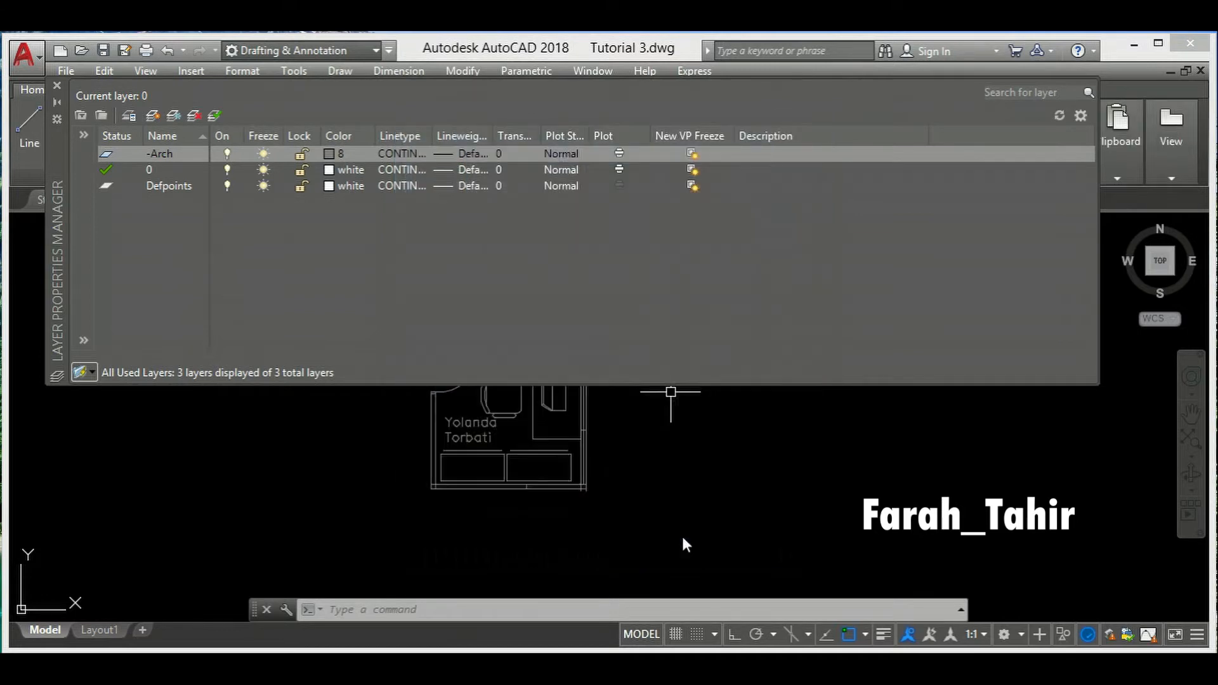
- Create a new layer named -EL based on the -Arch layer
left_click(154, 116)
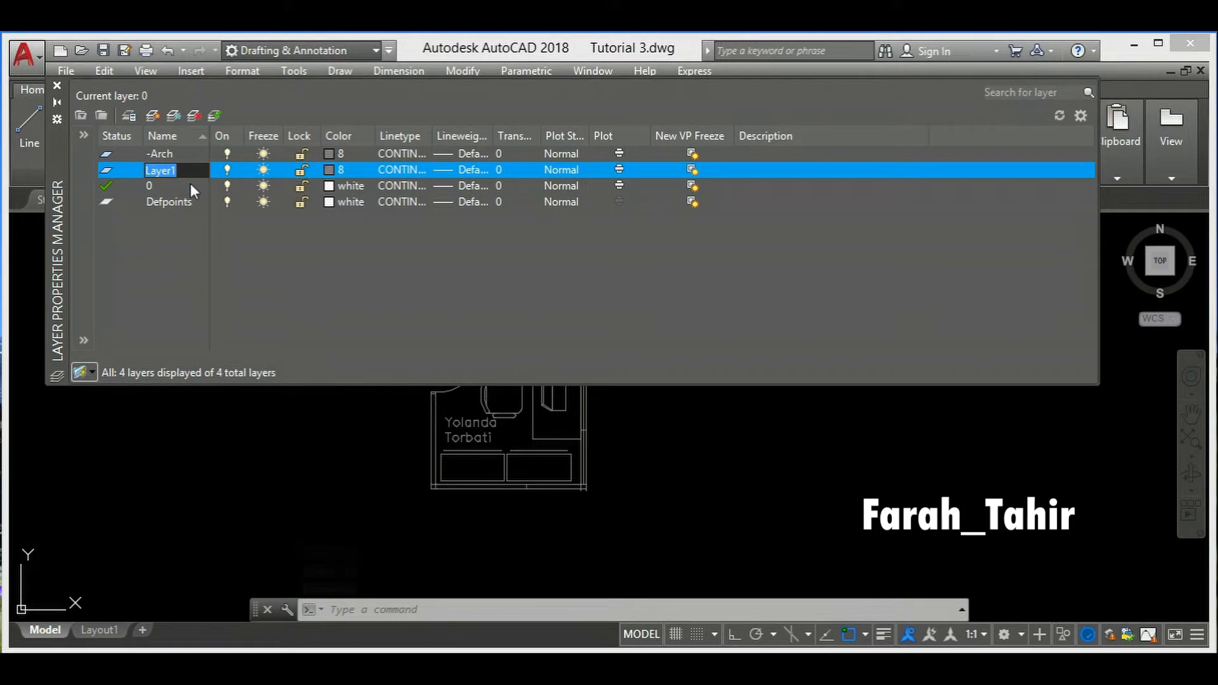
type("-EL")
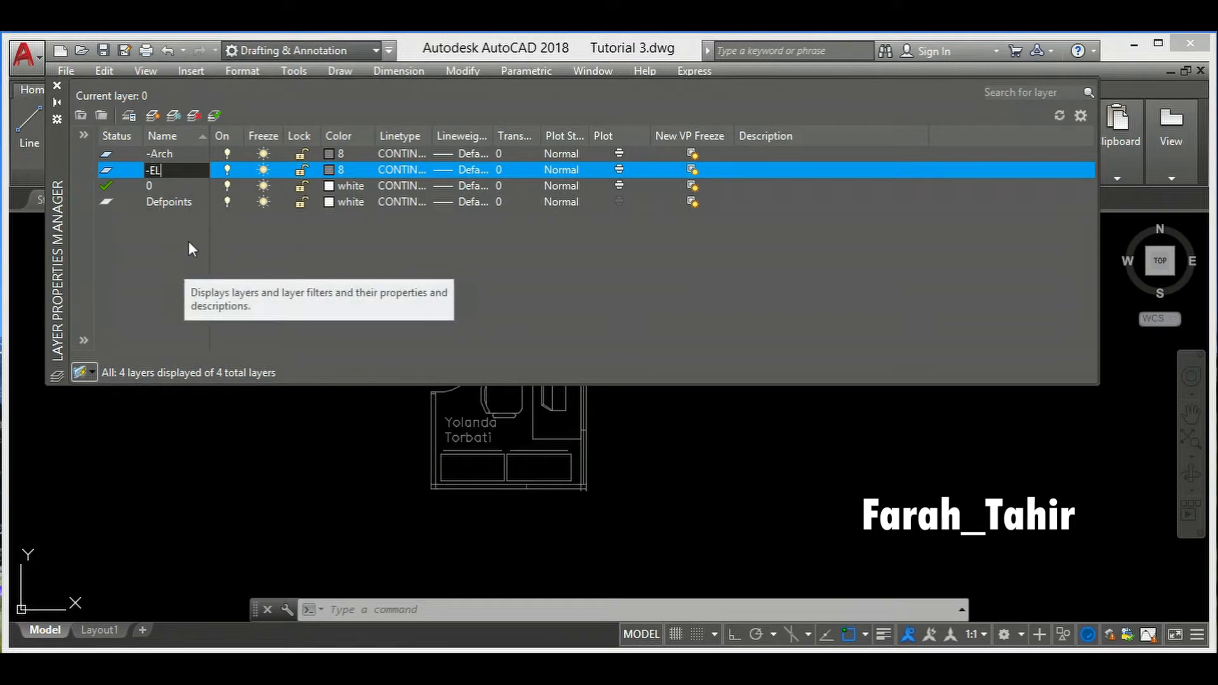
key("Return")
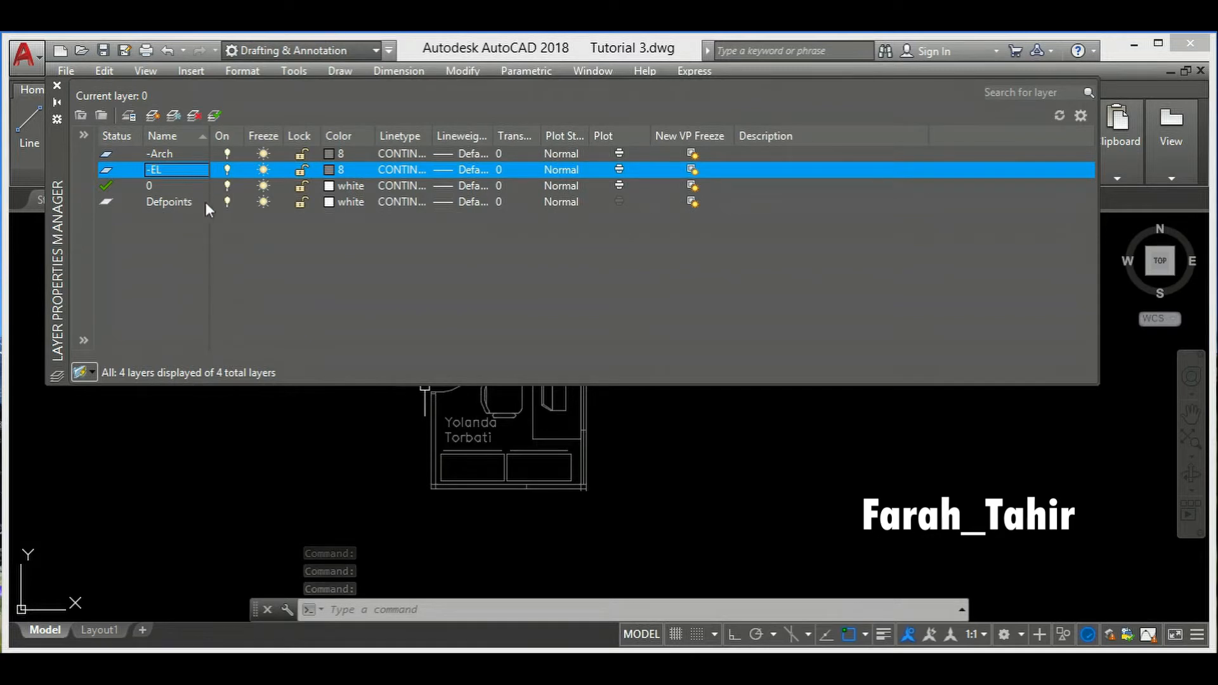
right_click(188, 223)
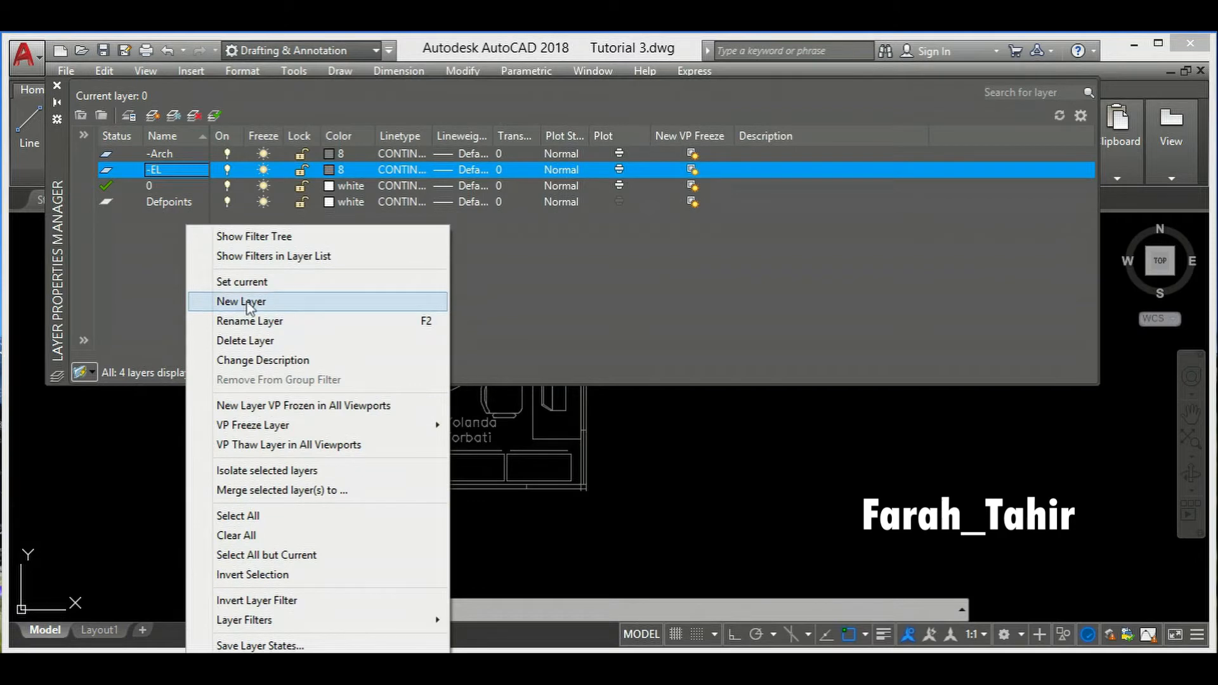
left_click(526, 273)
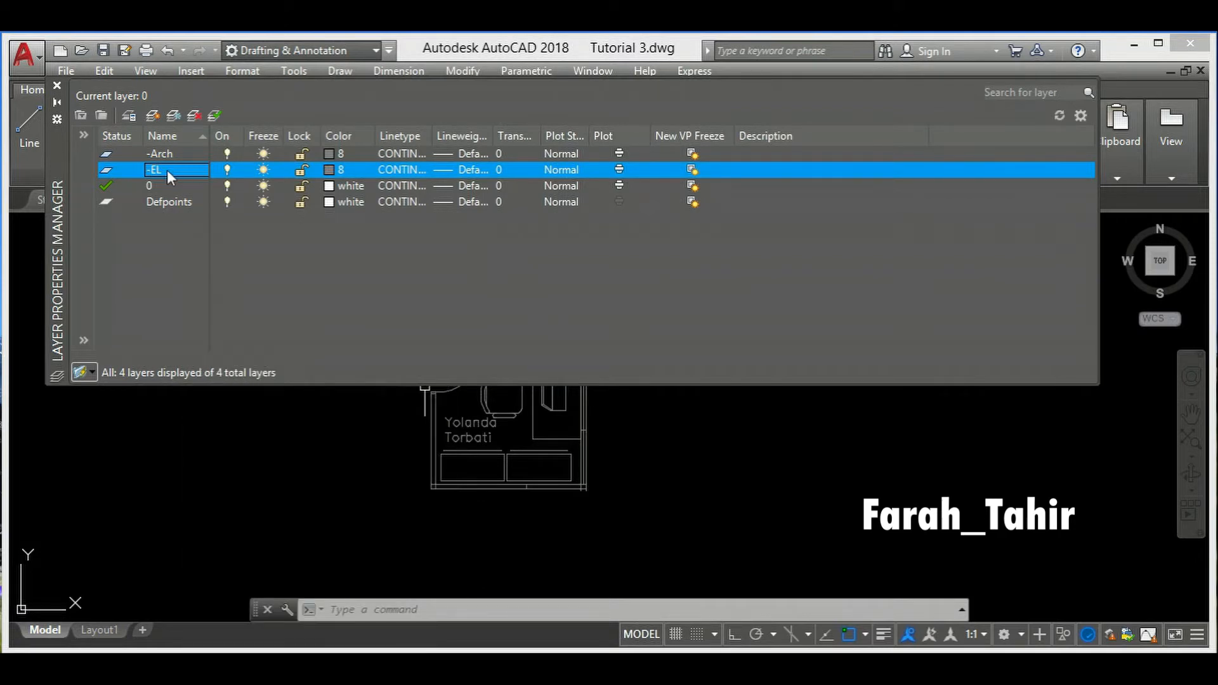
right_click(166, 171)
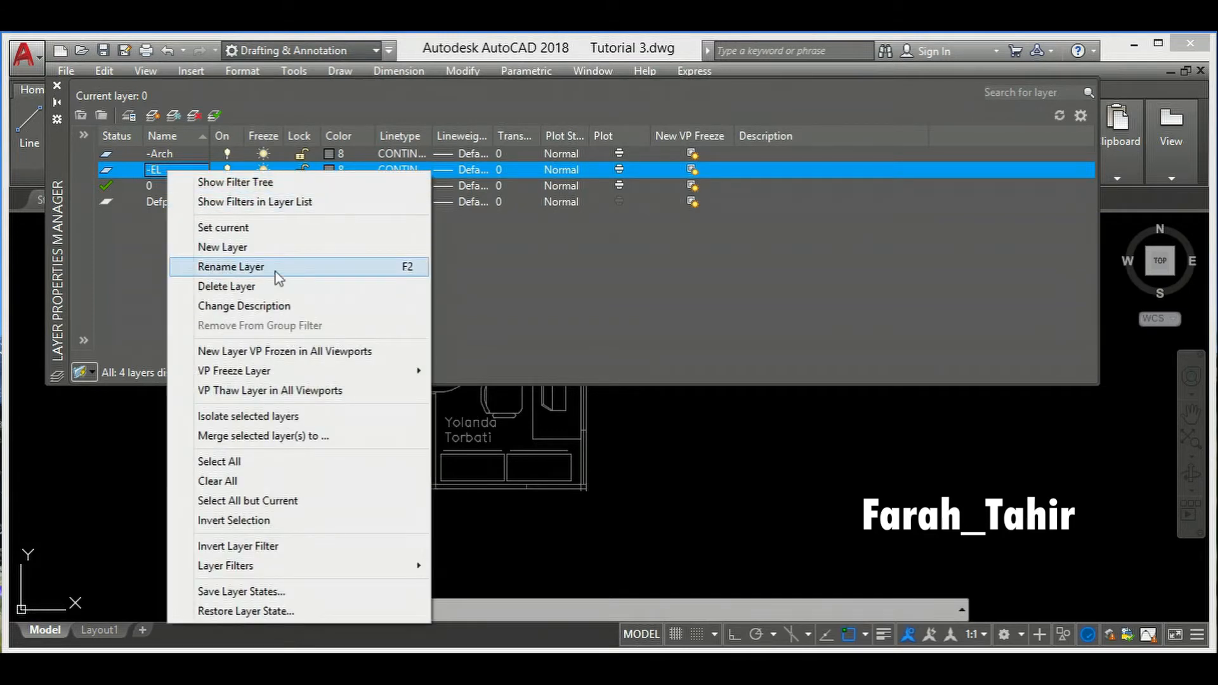
left_click(336, 269)
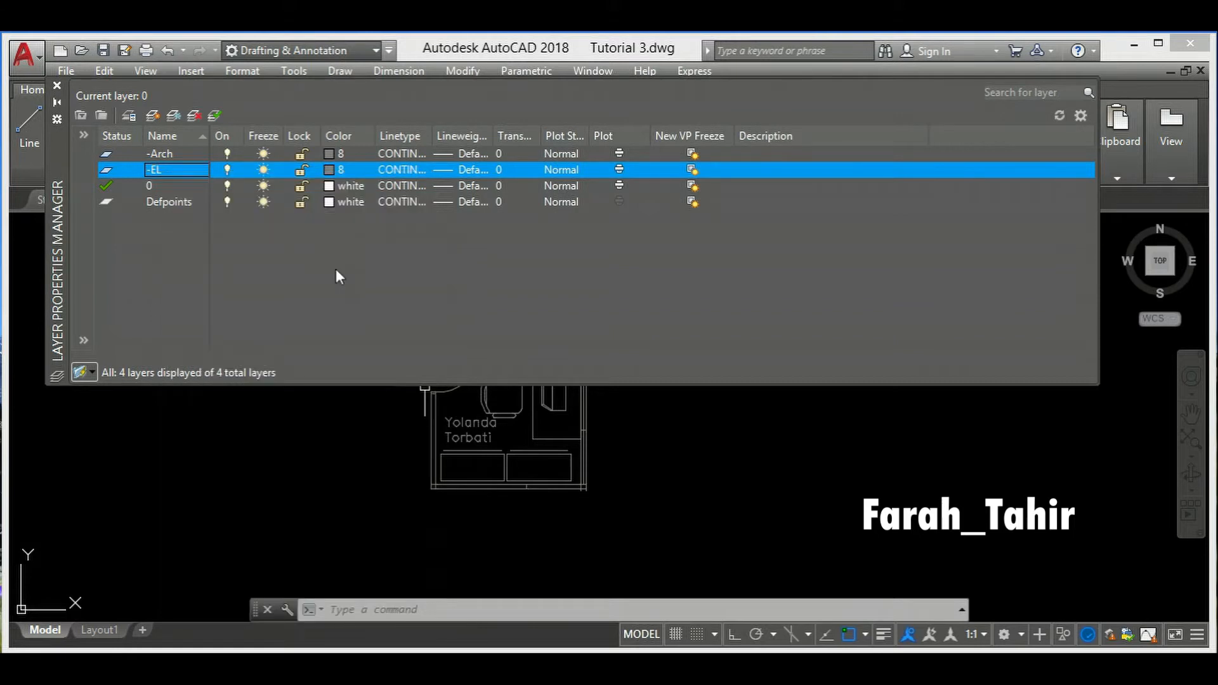
- Create a new layer that is frozen in all viewports, keeping its default name, and delete it again
left_click(174, 117)
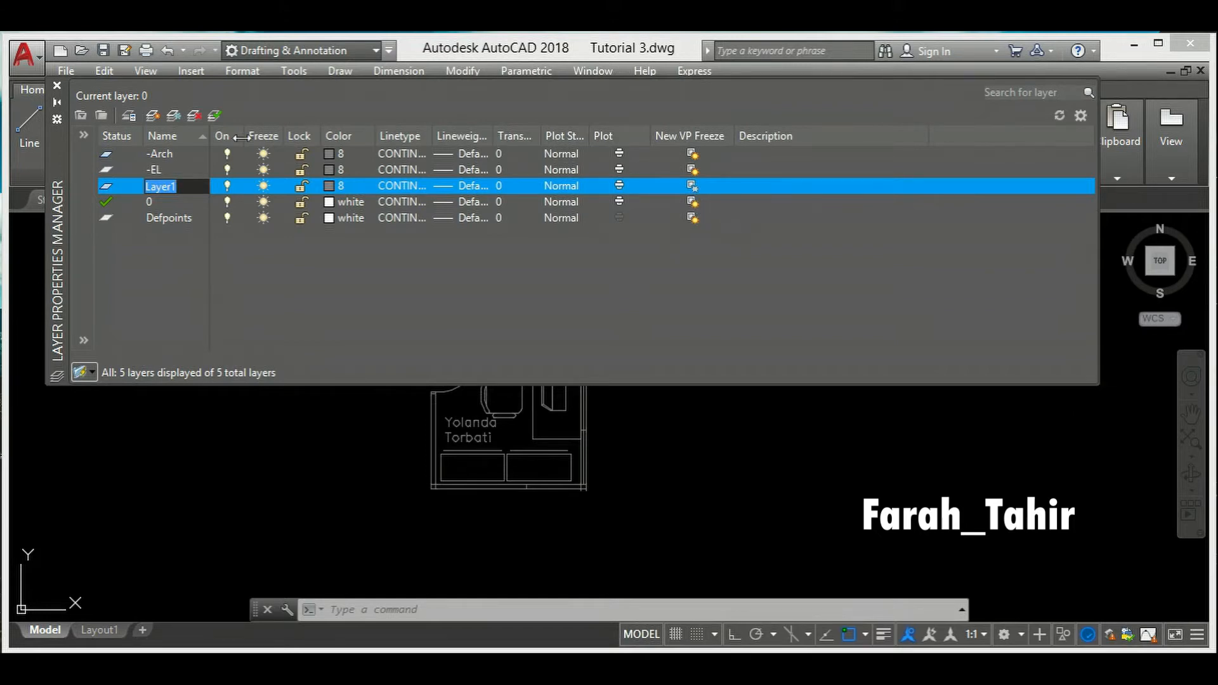
left_click(307, 261)
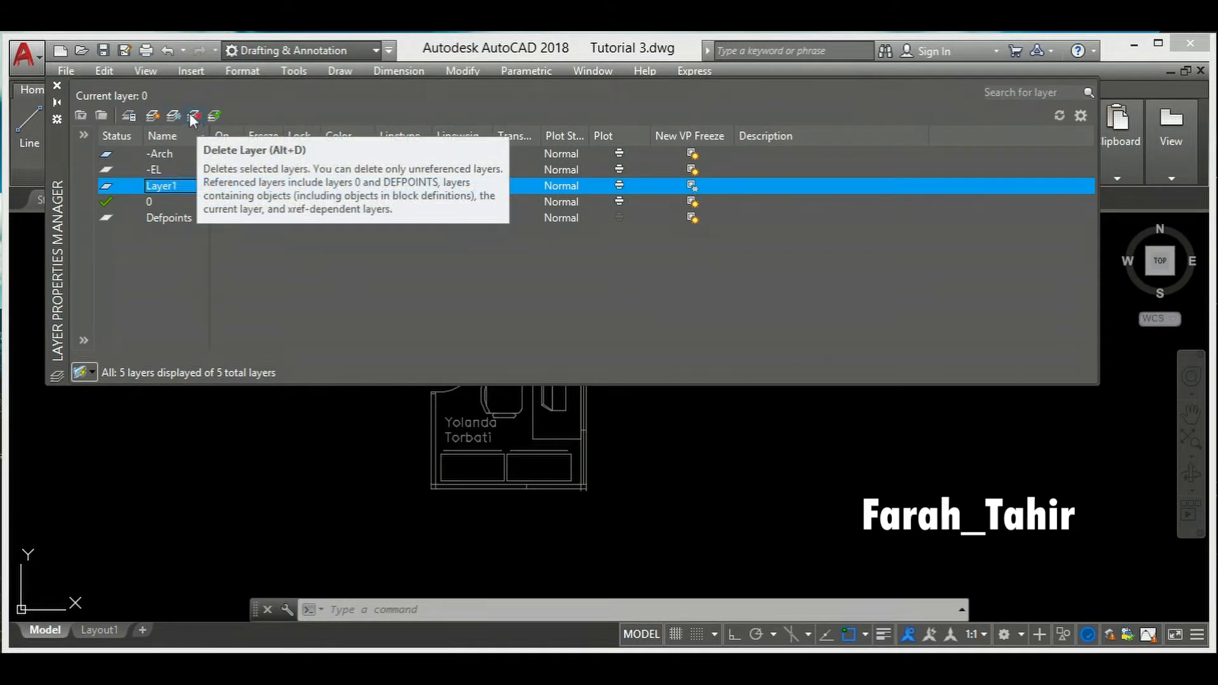
left_click(176, 217)
left_click(172, 169)
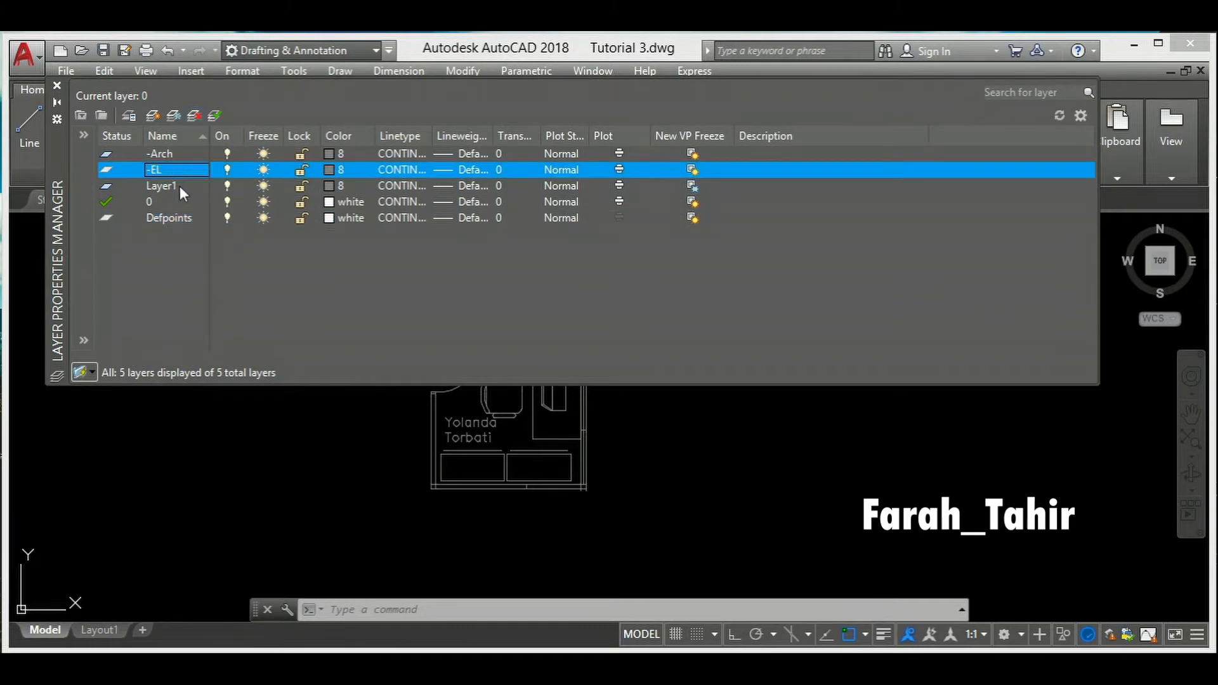
left_click(170, 186)
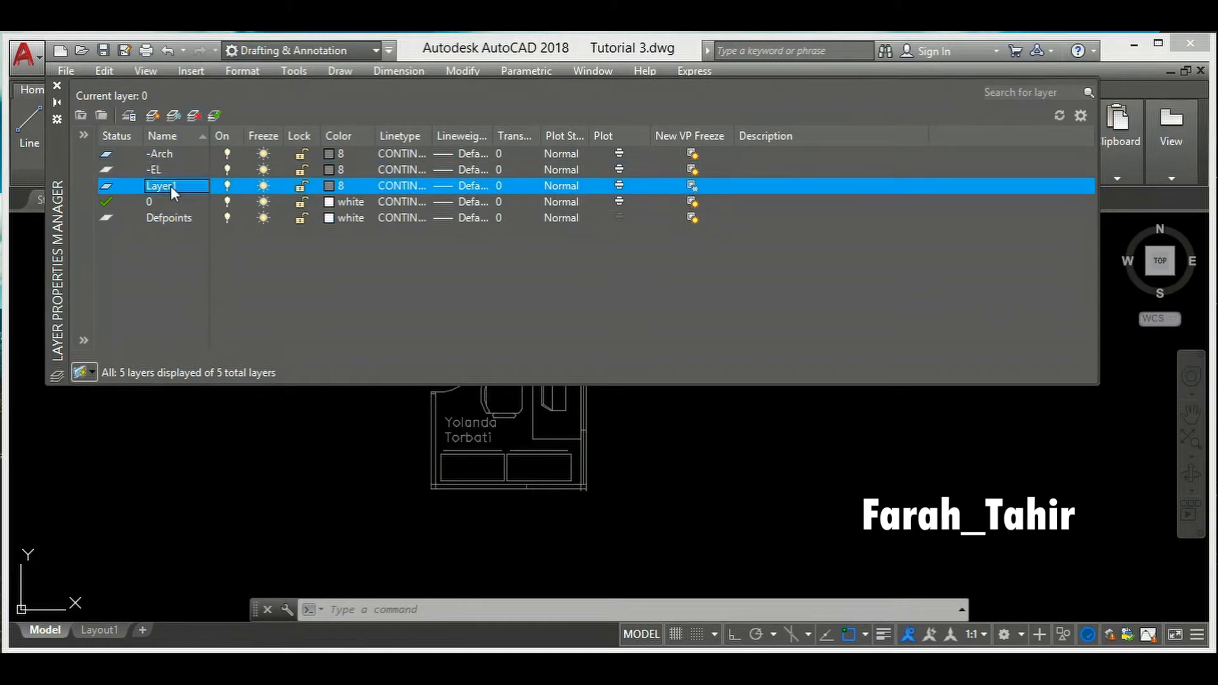
left_click(199, 119)
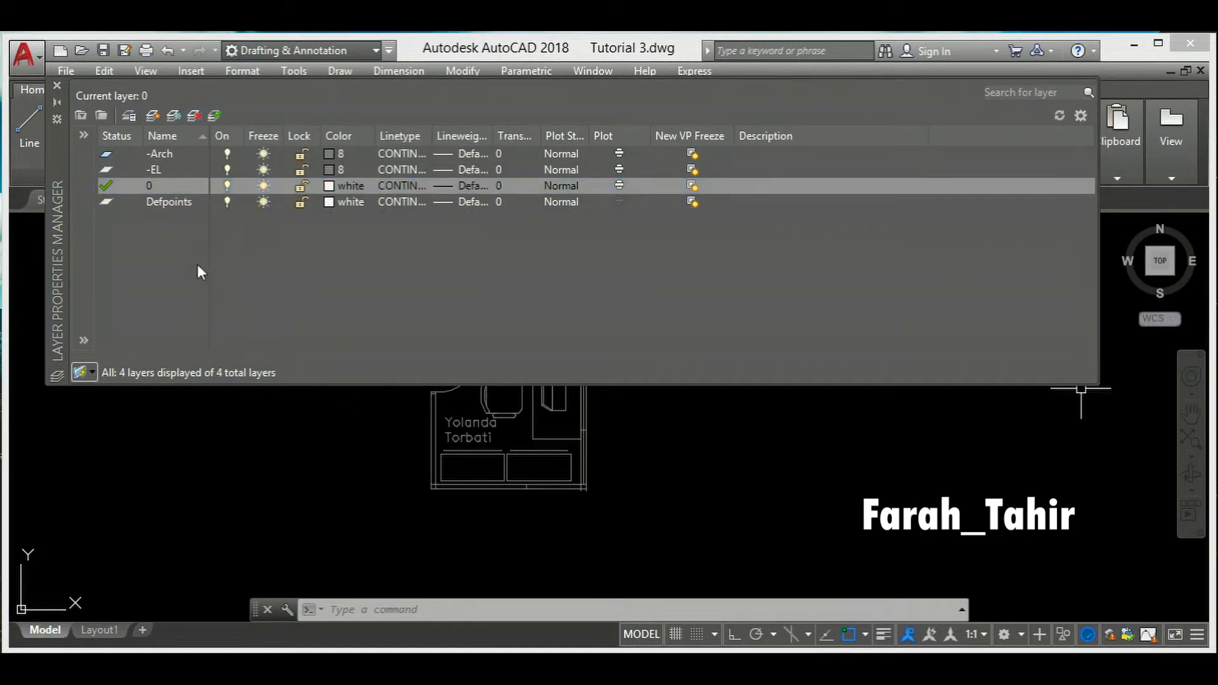
right_click(162, 171)
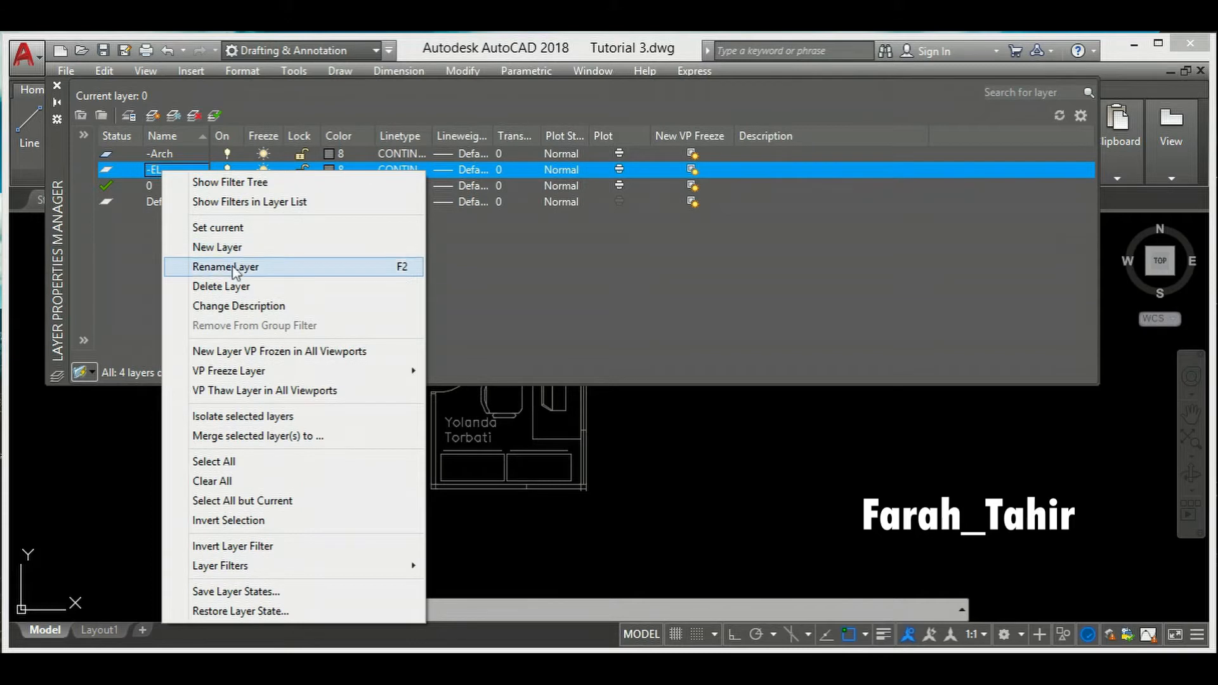
left_click(273, 291)
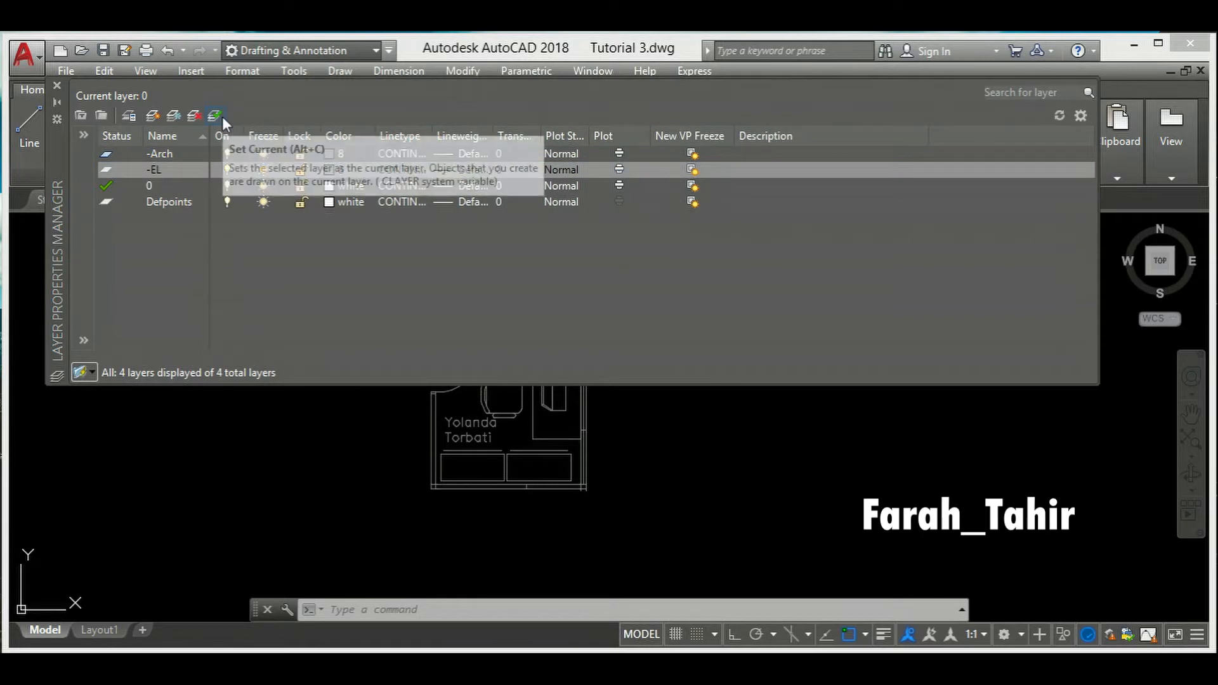
left_click(154, 185)
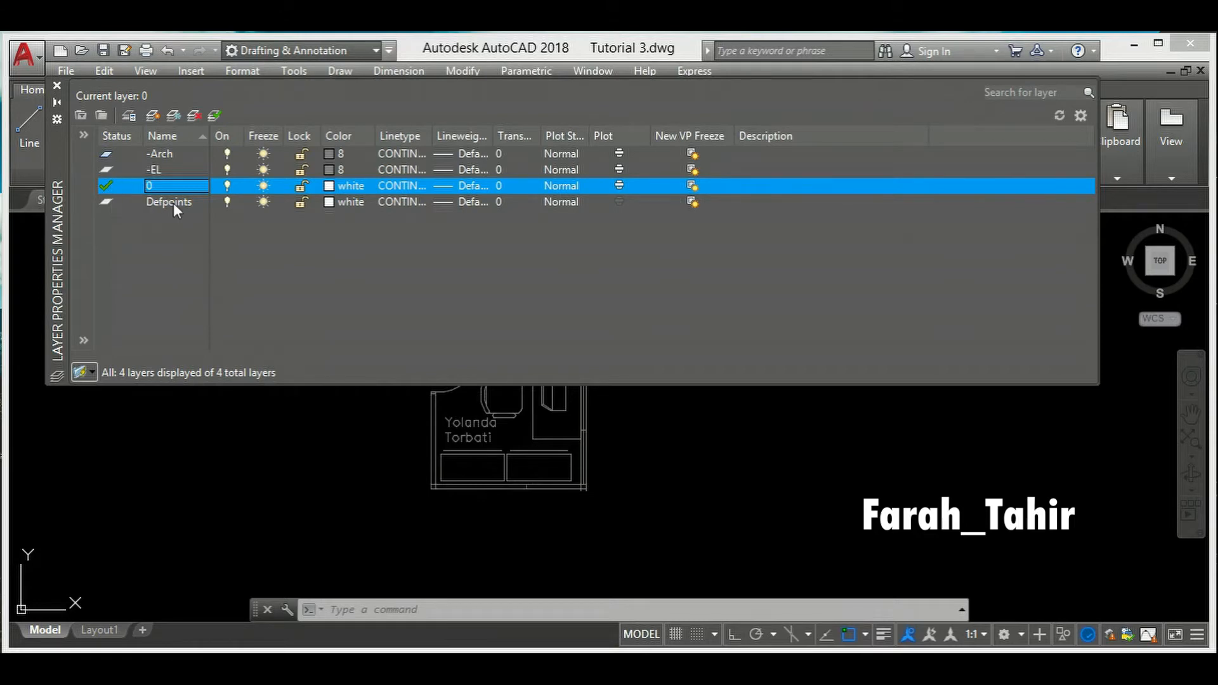
left_click(167, 154)
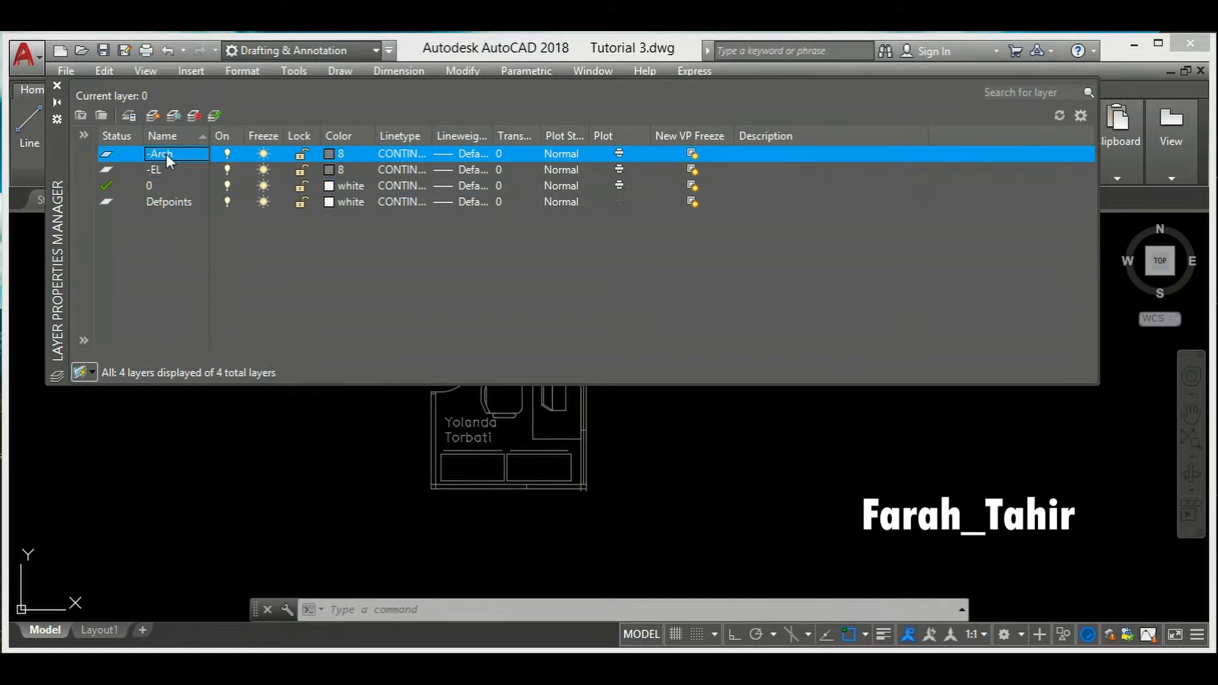
- Make -Arch the current layer, and set layer 0 as current again
left_click(216, 116)
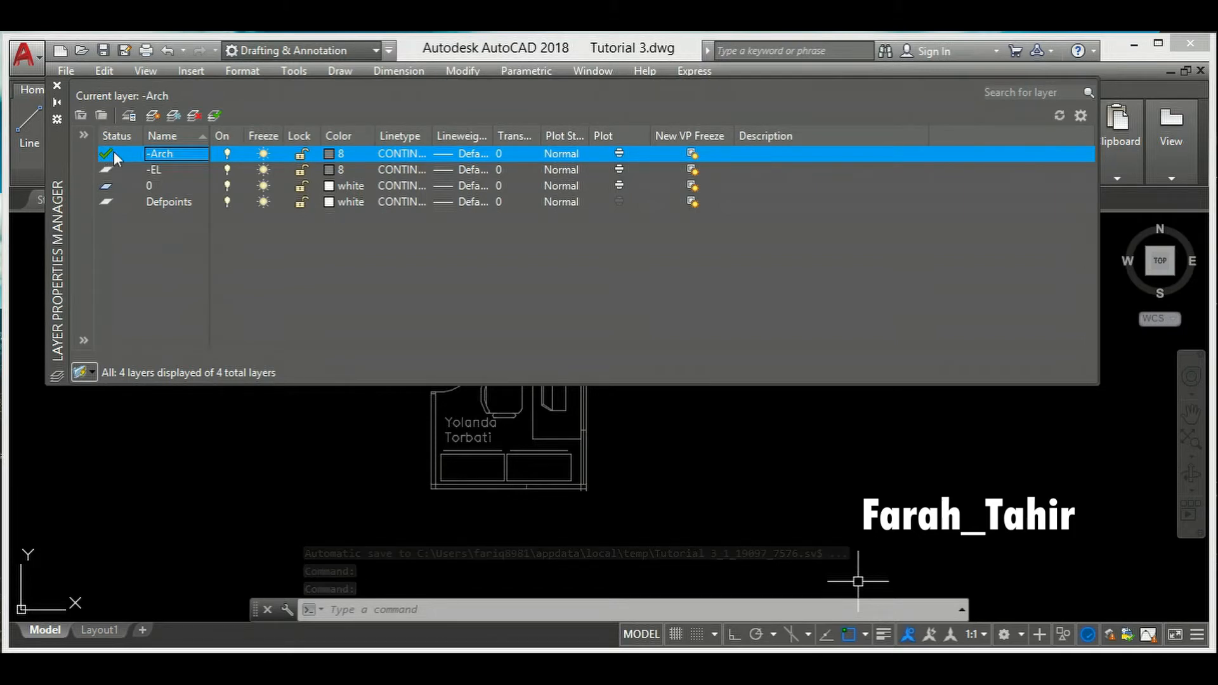
double_click(151, 187)
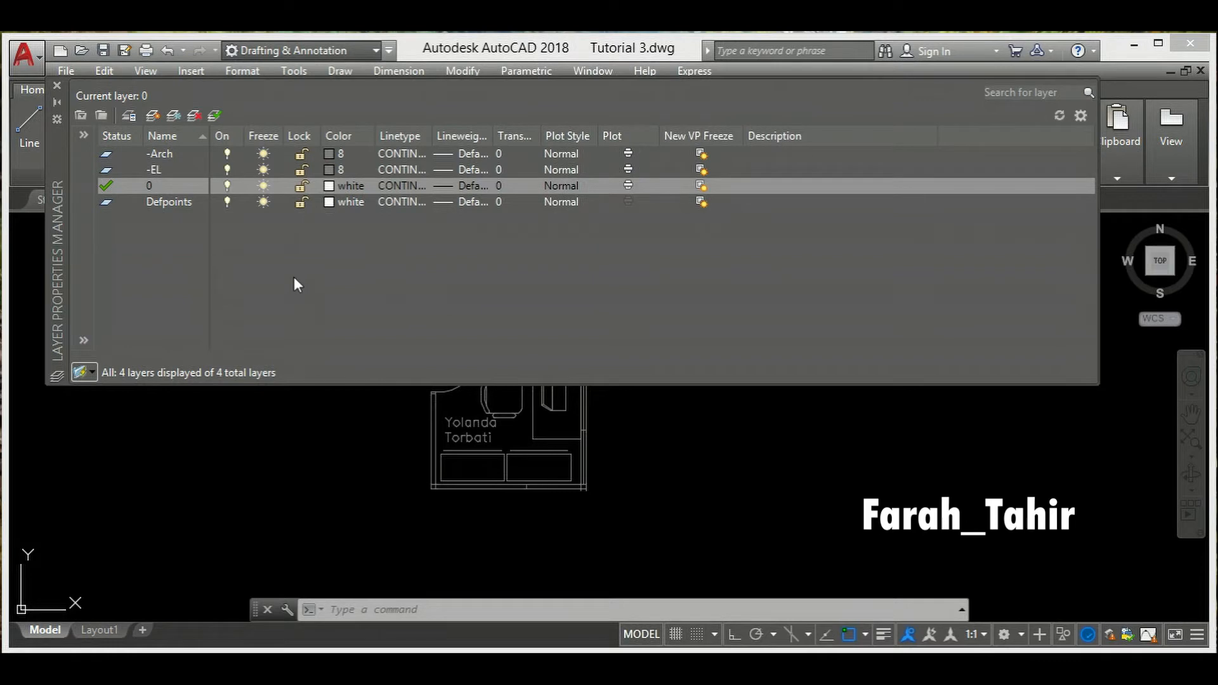
- Create six new layers based on layer 0, keeping the default names Layer1 to Layer6
left_click(155, 117)
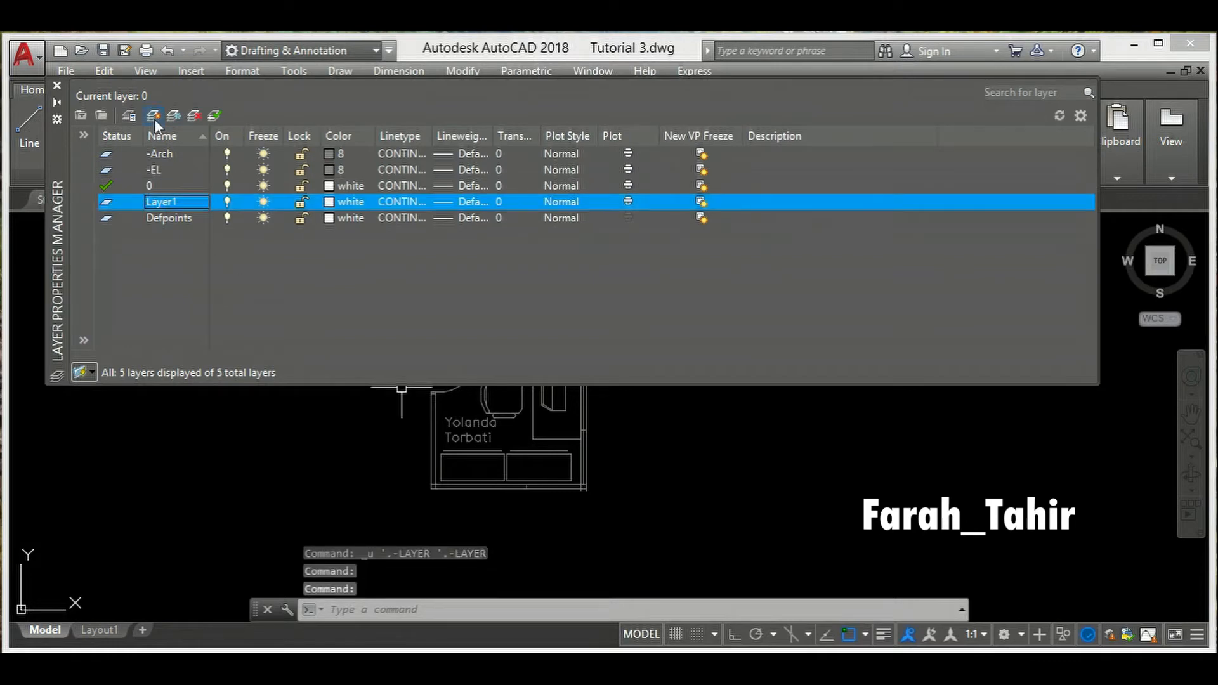
left_click(155, 117)
left_click(154, 117)
left_click(154, 117)
left_click(154, 118)
left_click(154, 118)
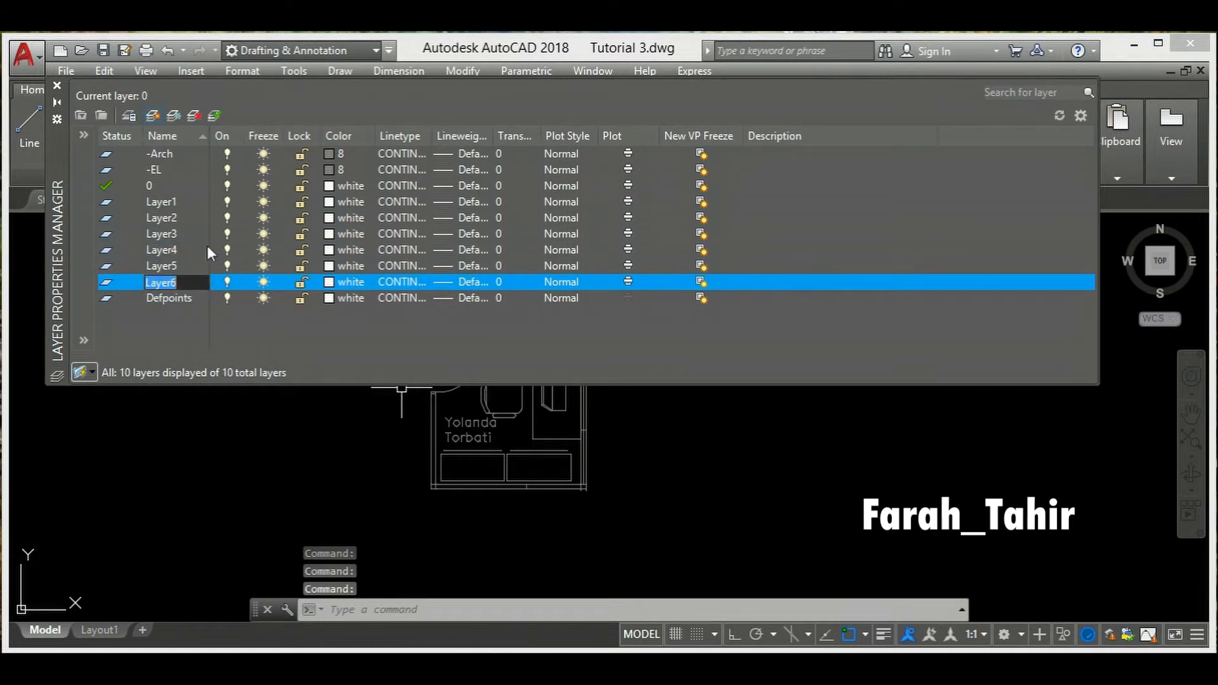
- Rename Layer1 as -KELUAR and Layer2 as -SOKET
left_click(169, 201)
right_click(169, 201)
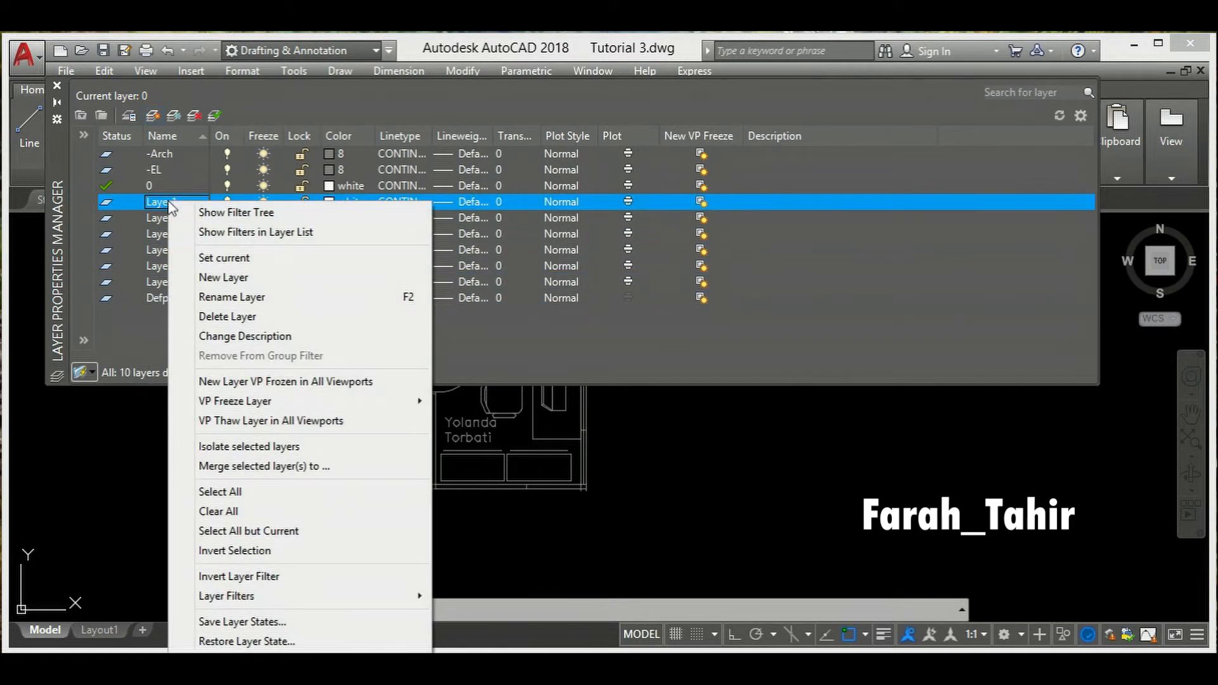
left_click(219, 304)
key("BackSpace")
type("-KELUAR")
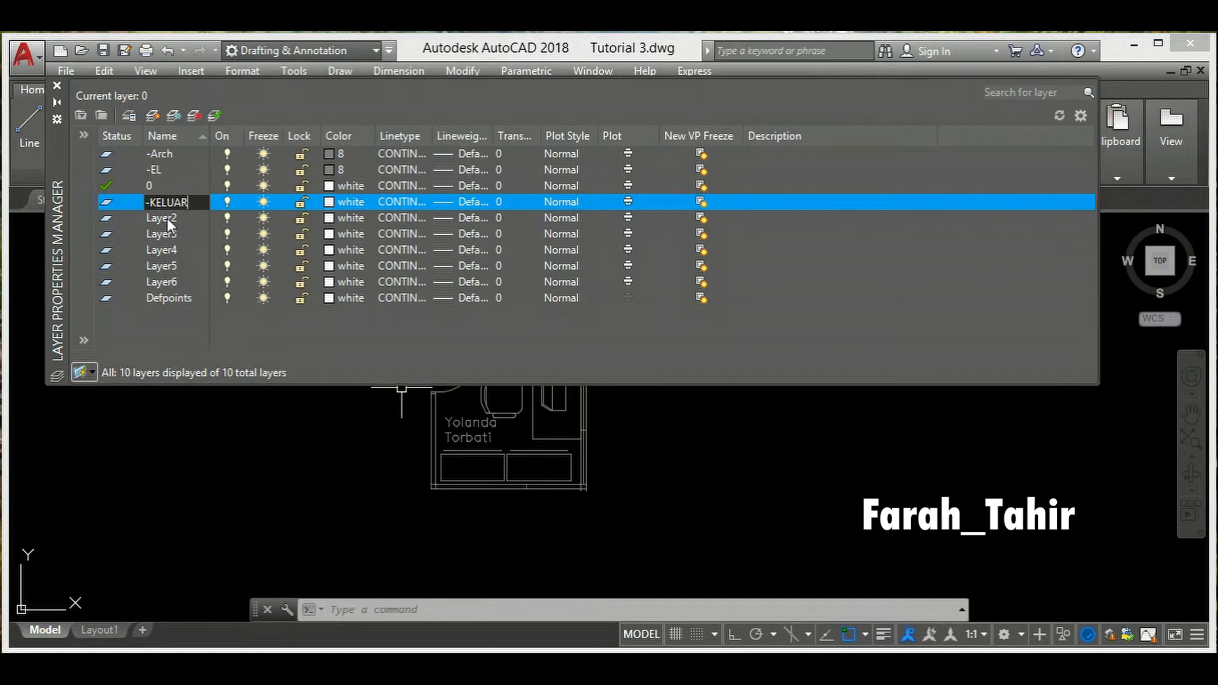
right_click(167, 218)
left_click(213, 312)
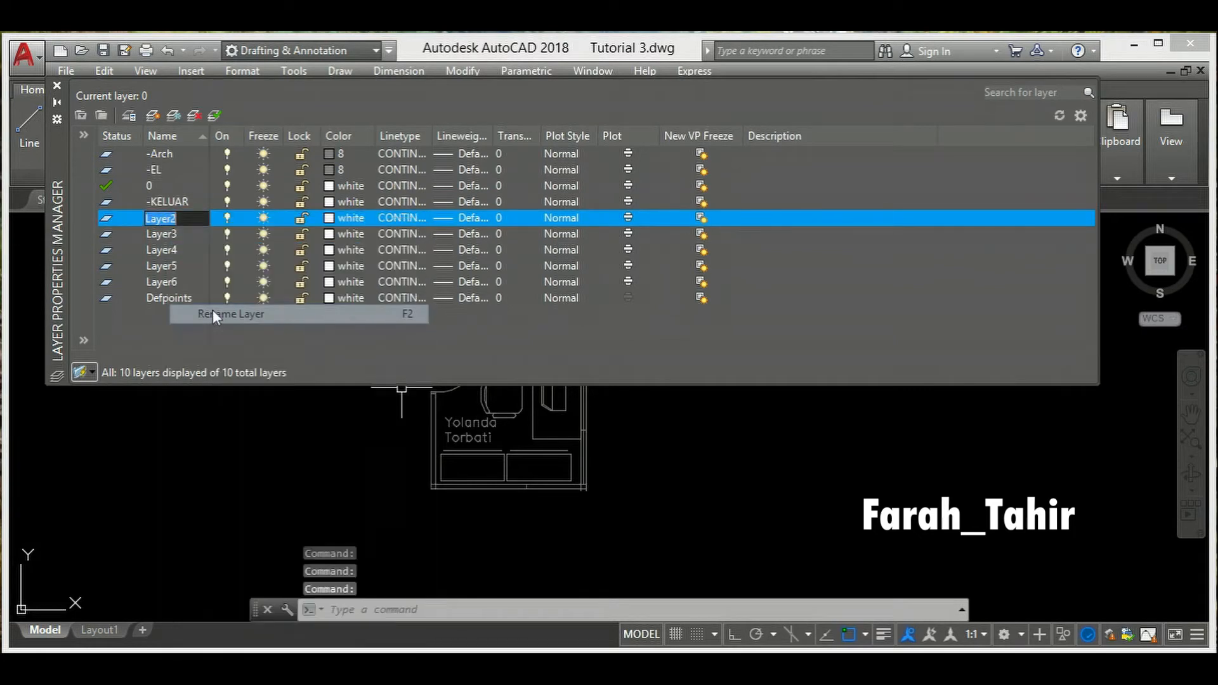
type("-SOKET")
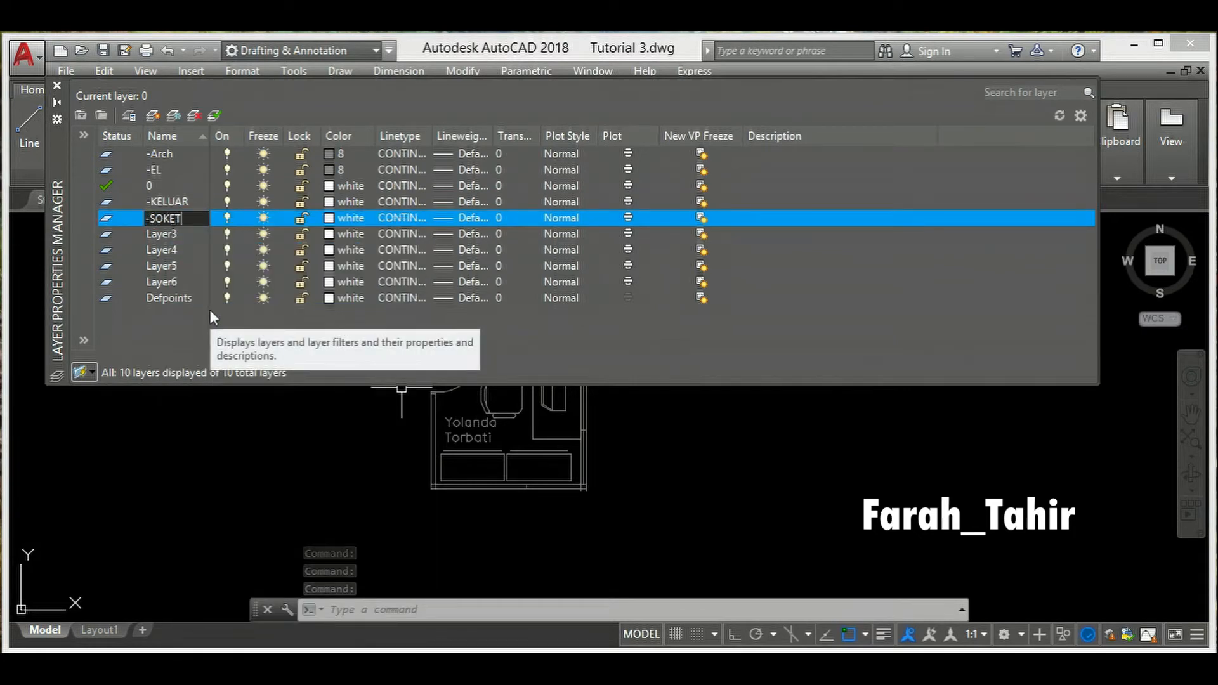
key("Return")
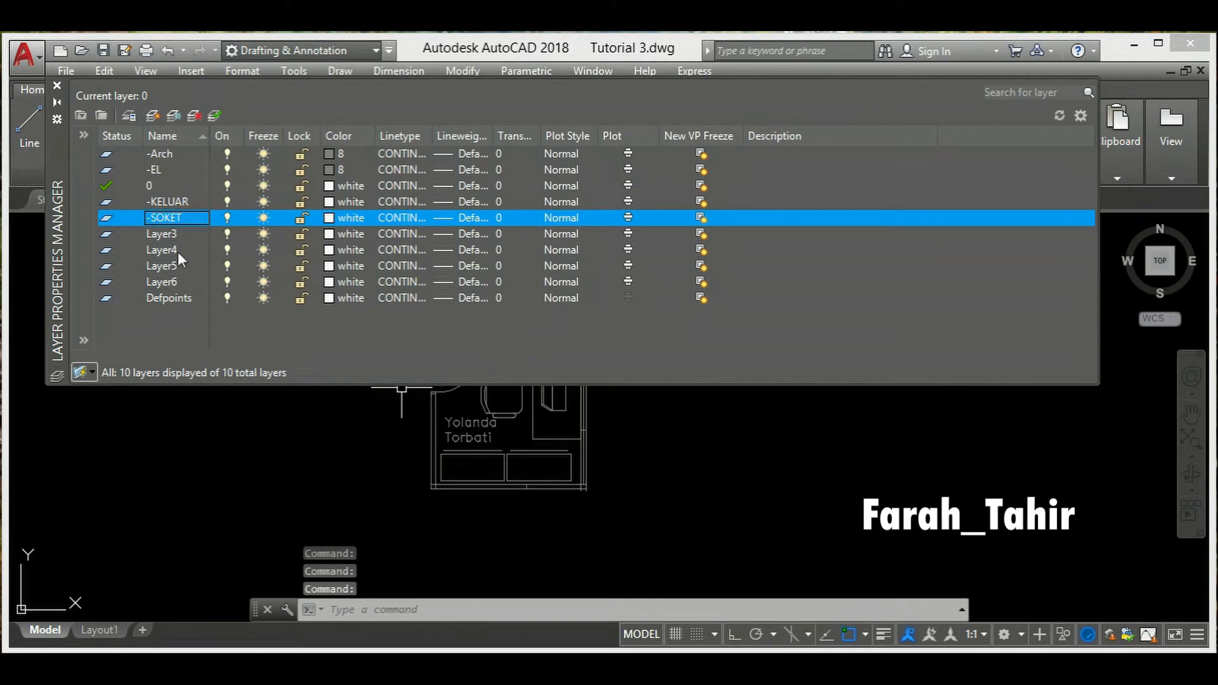
- Rename Layer3 as -LAMPU and Layer4 as -SUIS
right_click(167, 234)
left_click(224, 322)
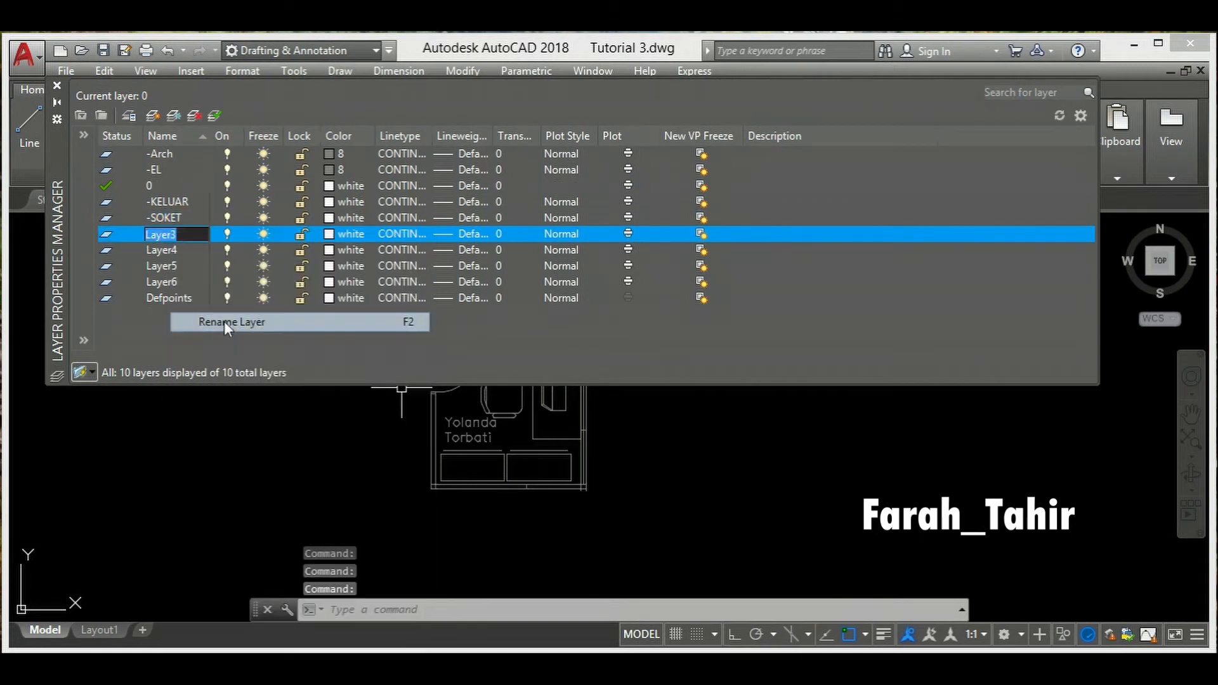
type("-LAMPU")
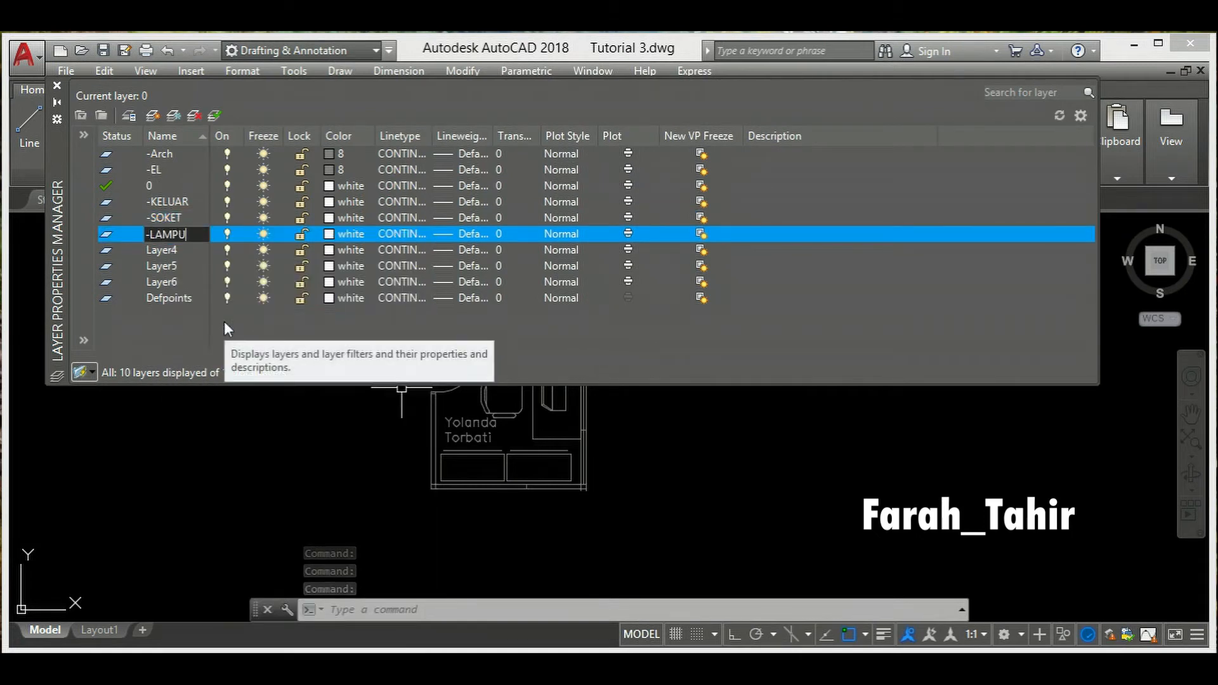
key("Return")
right_click(187, 256)
left_click(252, 323)
type("-SUIS")
key("Return")
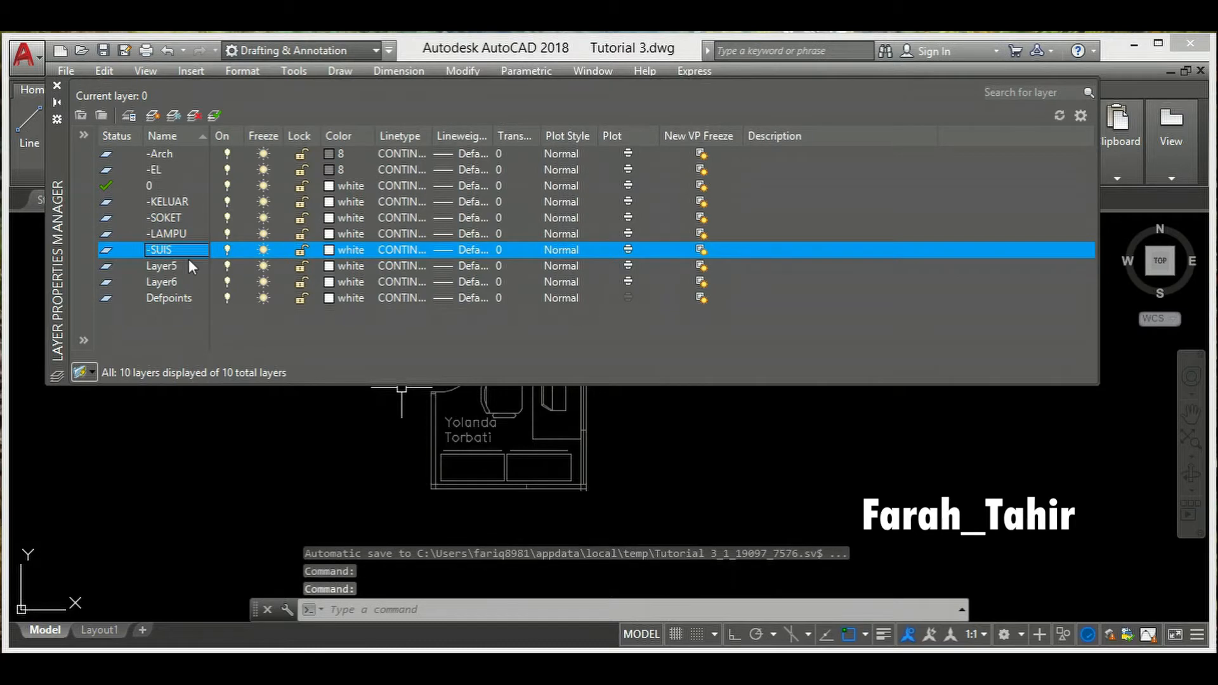
- Rename Layer5 as -DB and Layer6 as -CIRCUIT
right_click(178, 265)
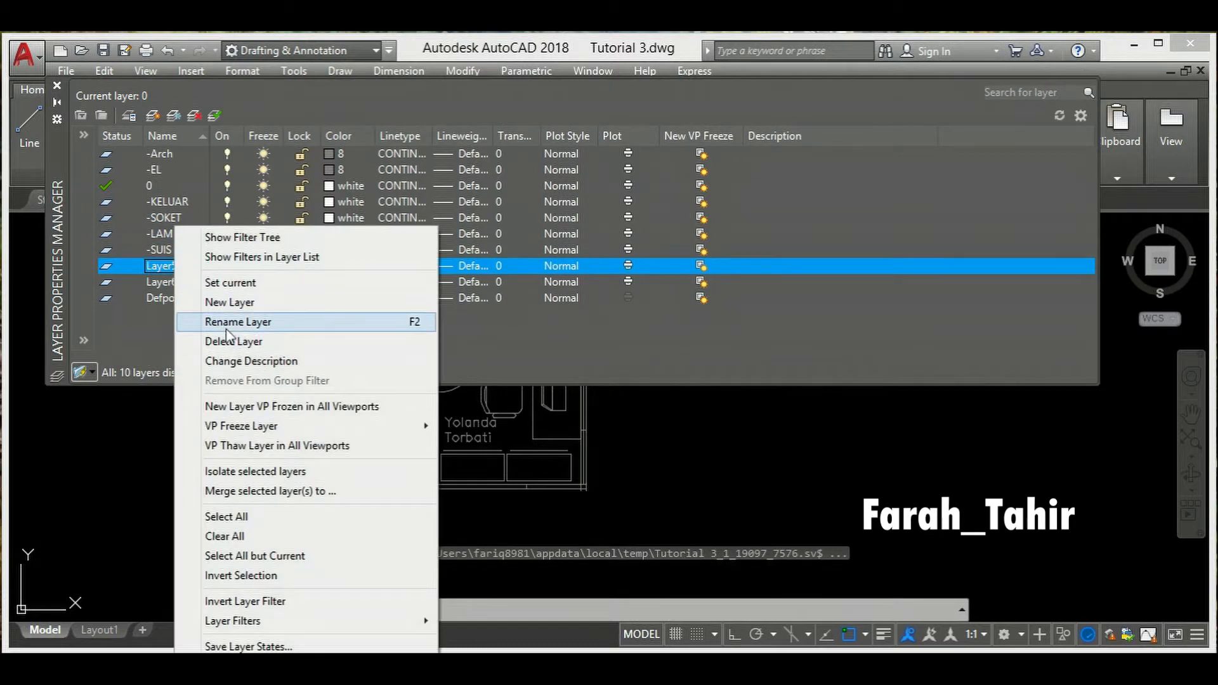
left_click(227, 323)
type("-DB")
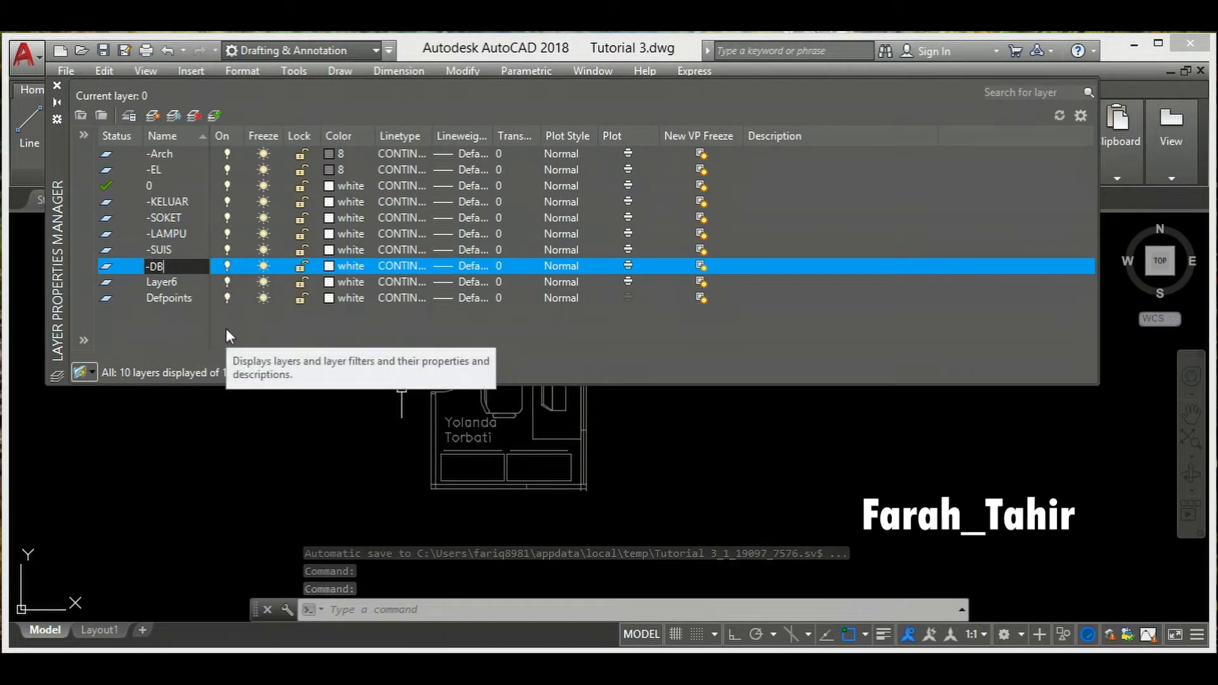
key("Return")
right_click(174, 281)
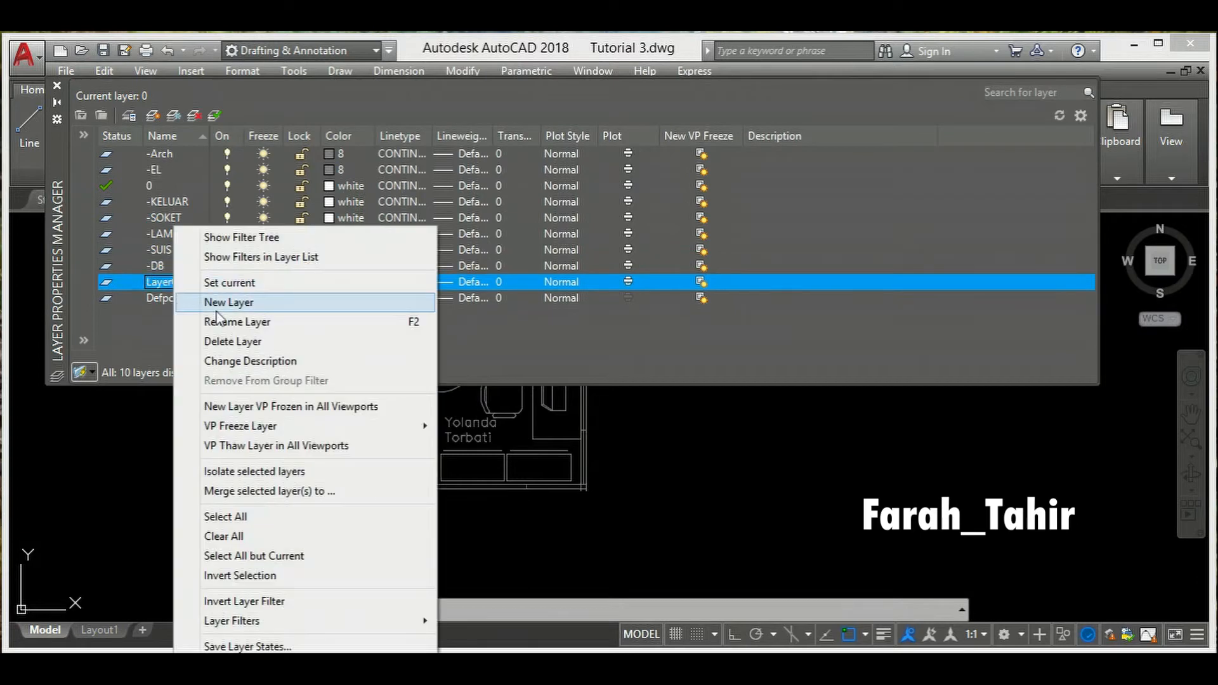
left_click(222, 321)
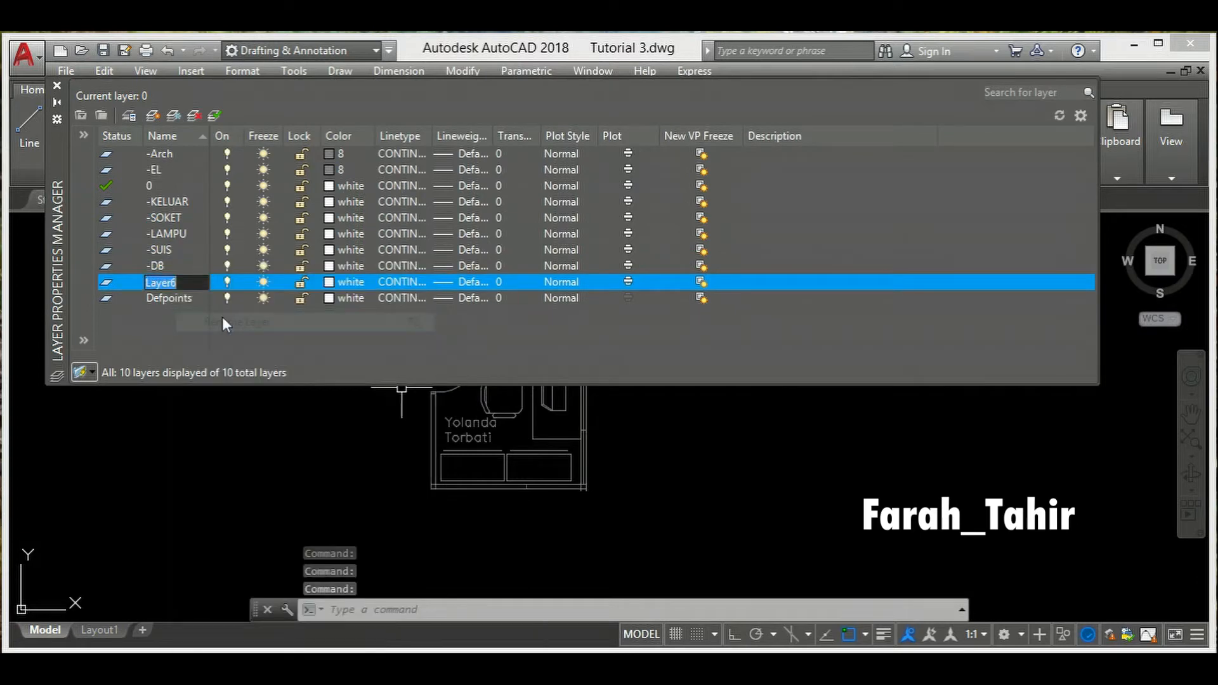
type("-CIRCUIT")
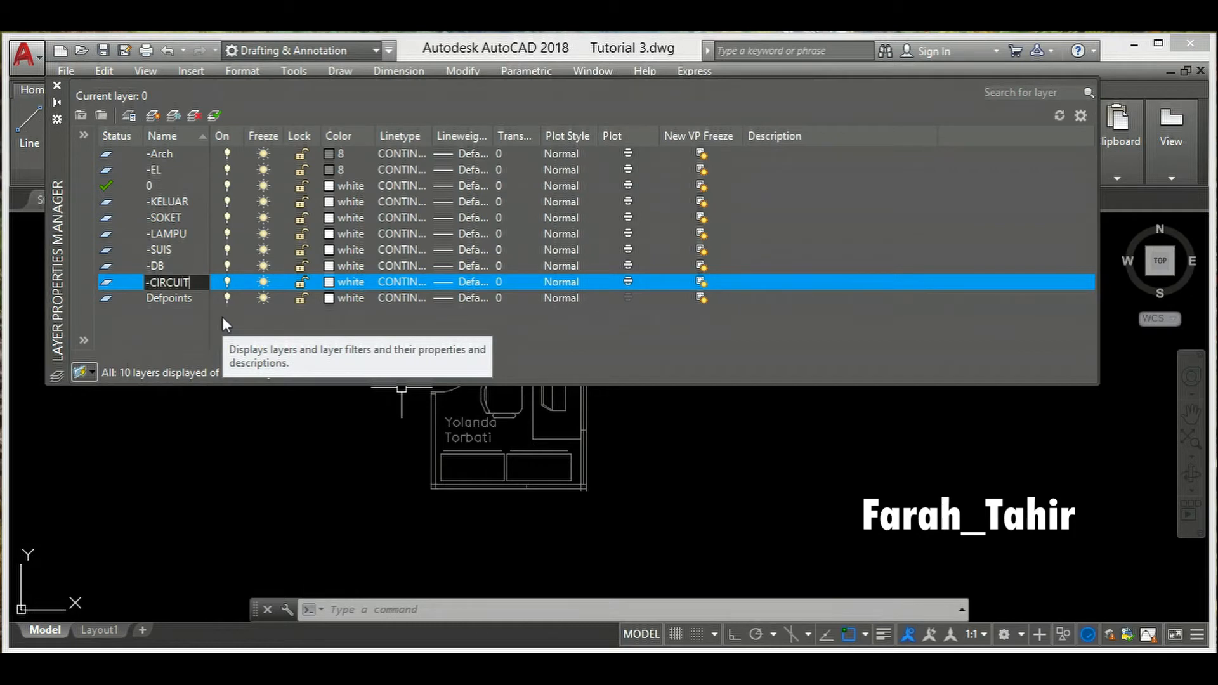
key("Return")
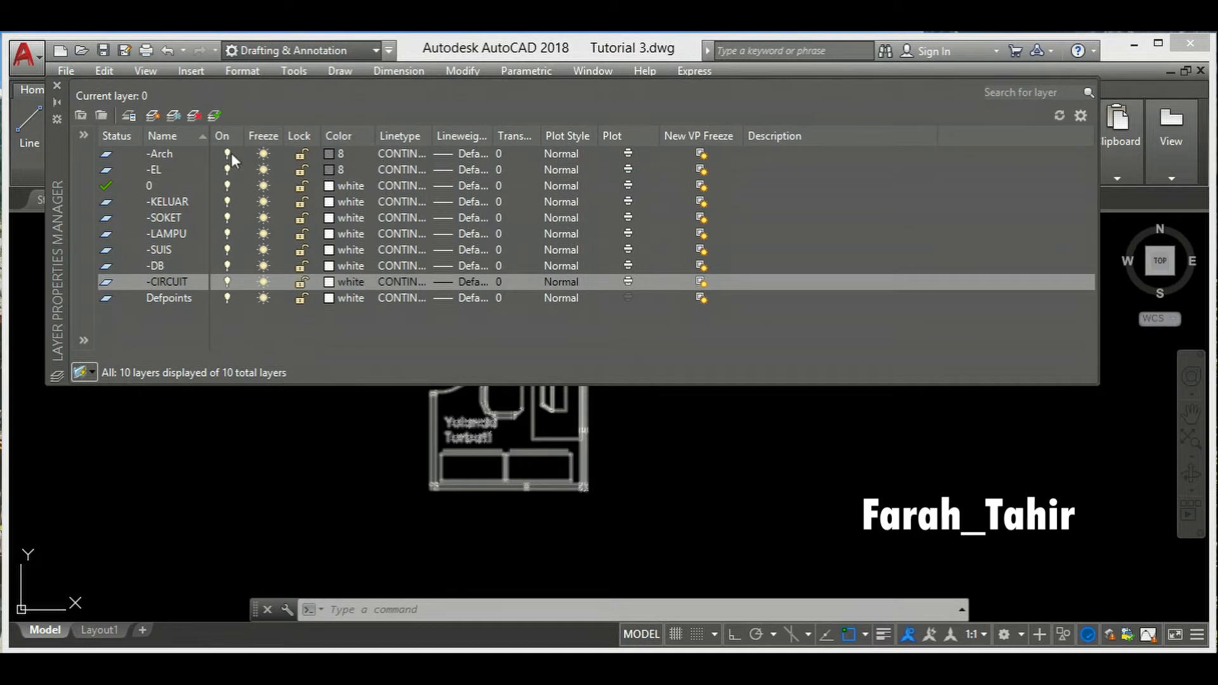
- Set the colour of the -EL layer to red and of the -KELUAR layer to green
left_click(333, 170)
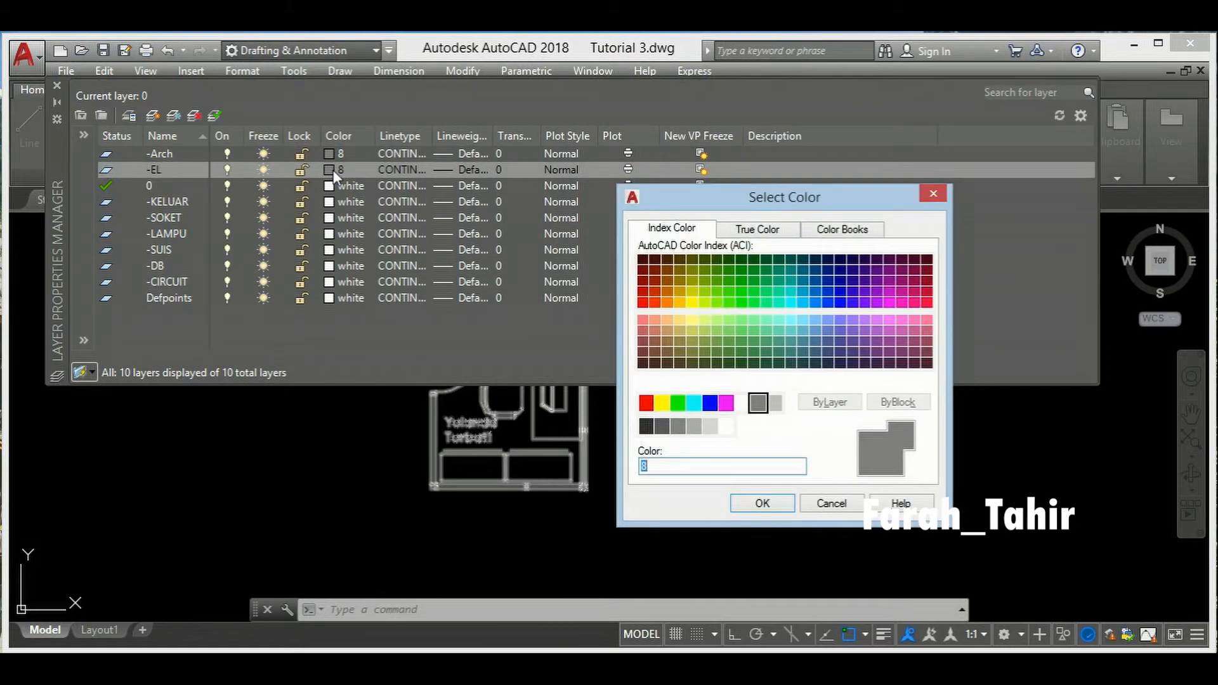
type("11")
left_click(743, 508)
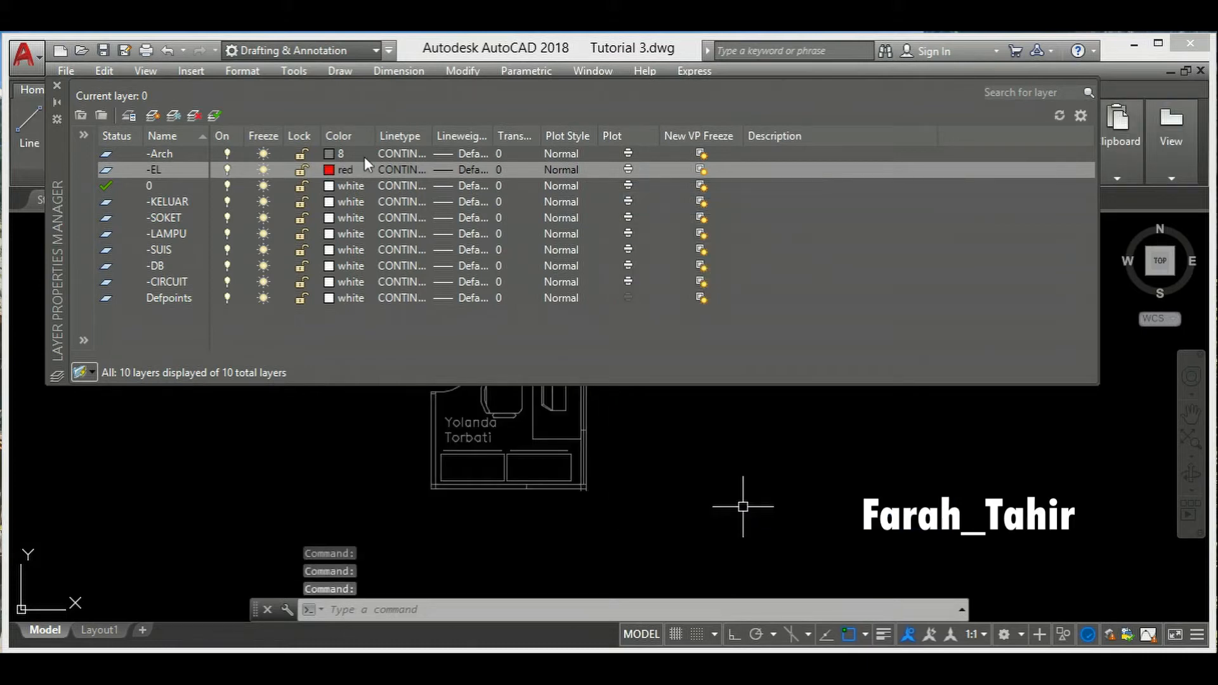
left_click(331, 204)
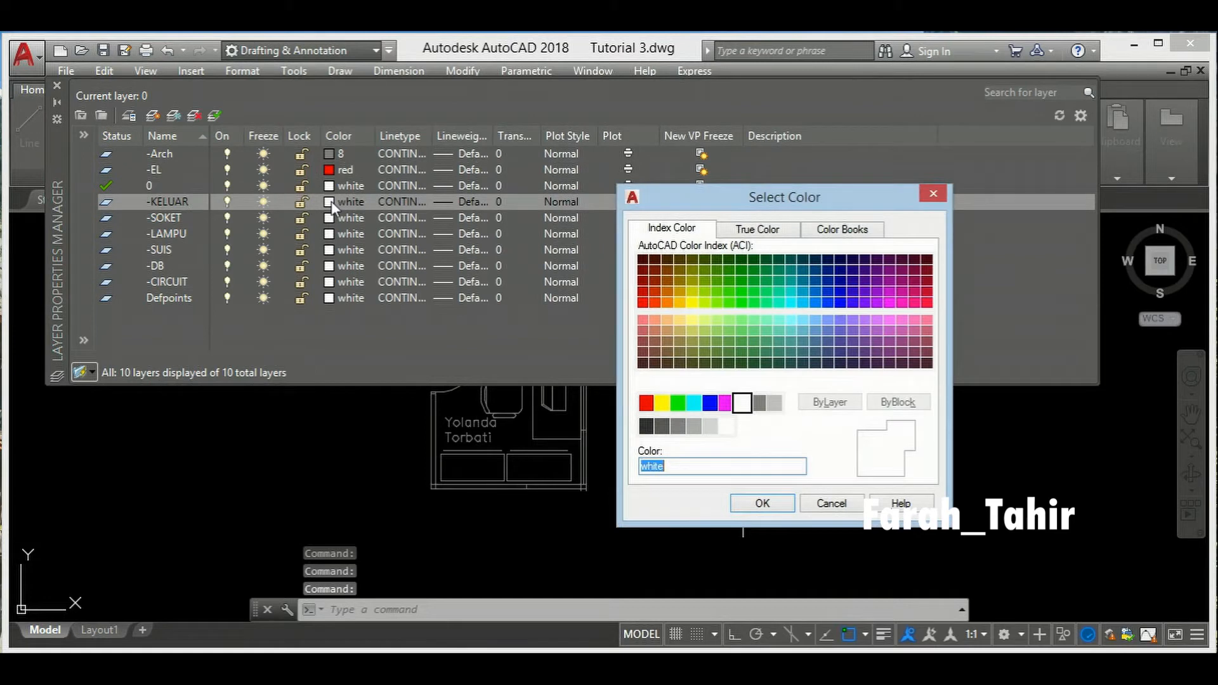
left_click(678, 403)
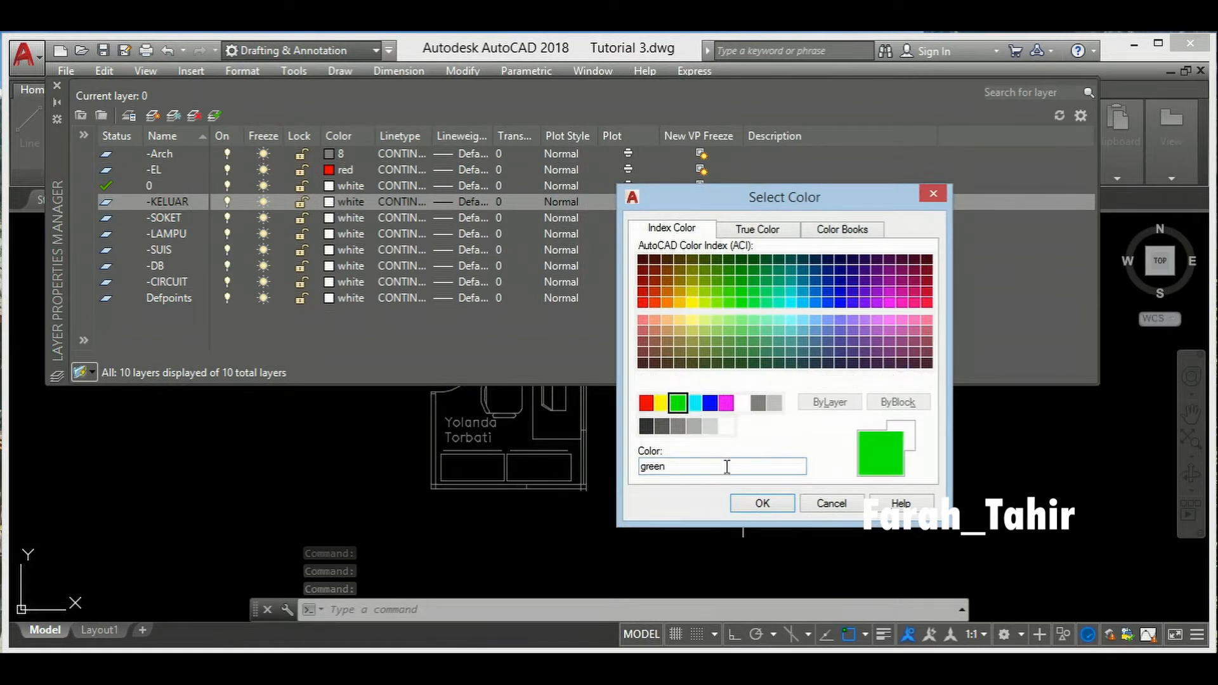
left_click(762, 503)
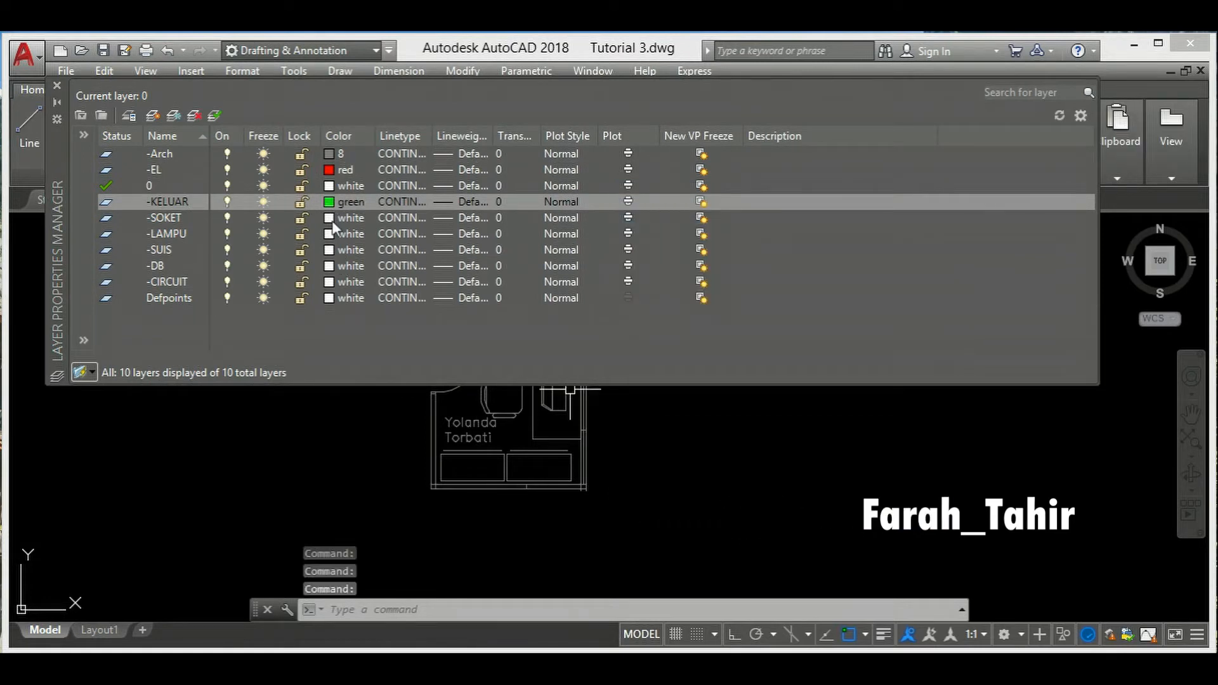
- Set the colour of the -SOKET layer to magenta and of the -LAMPU layer to green
left_click(332, 220)
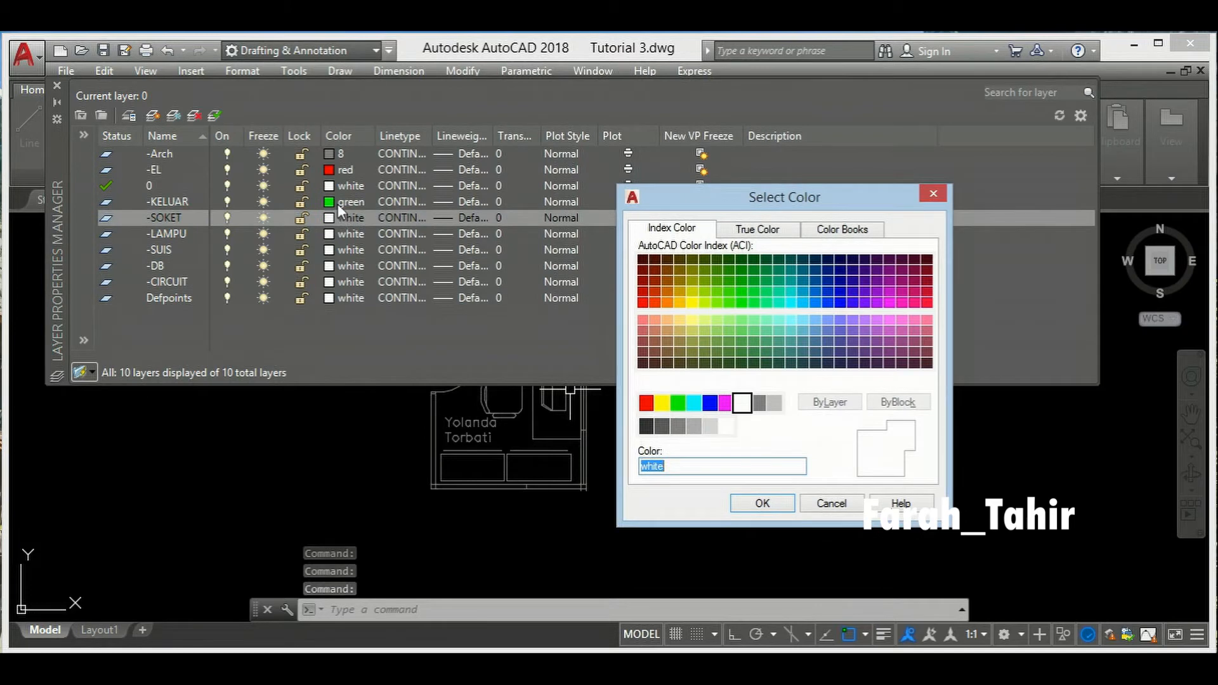
left_click(727, 406)
left_click(773, 505)
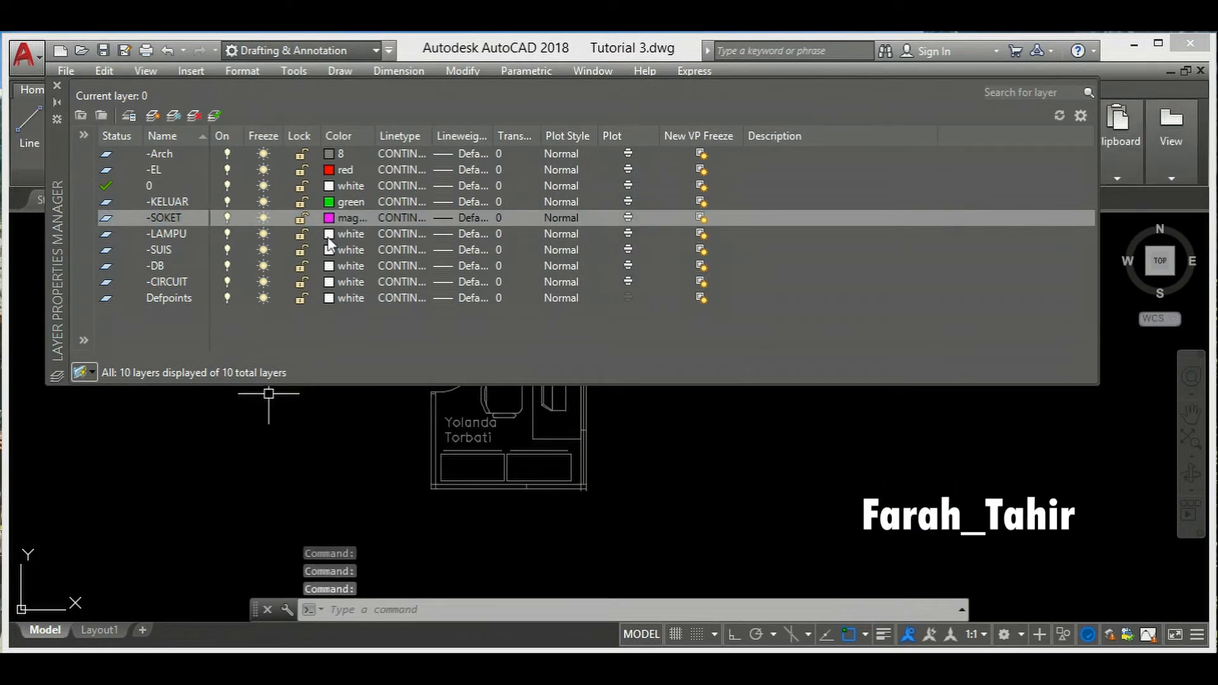
left_click(329, 236)
left_click(678, 402)
left_click(762, 503)
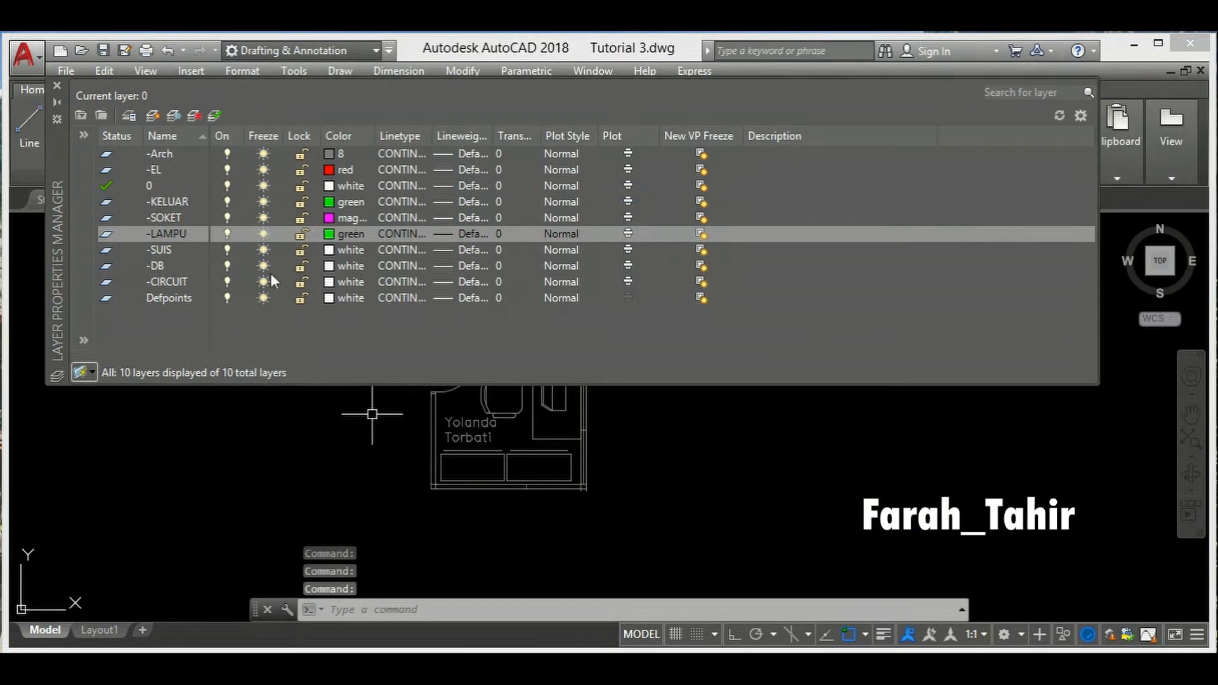
- Set the colour of the -SUIS layer to magenta and of the -DB layer to red
left_click(329, 250)
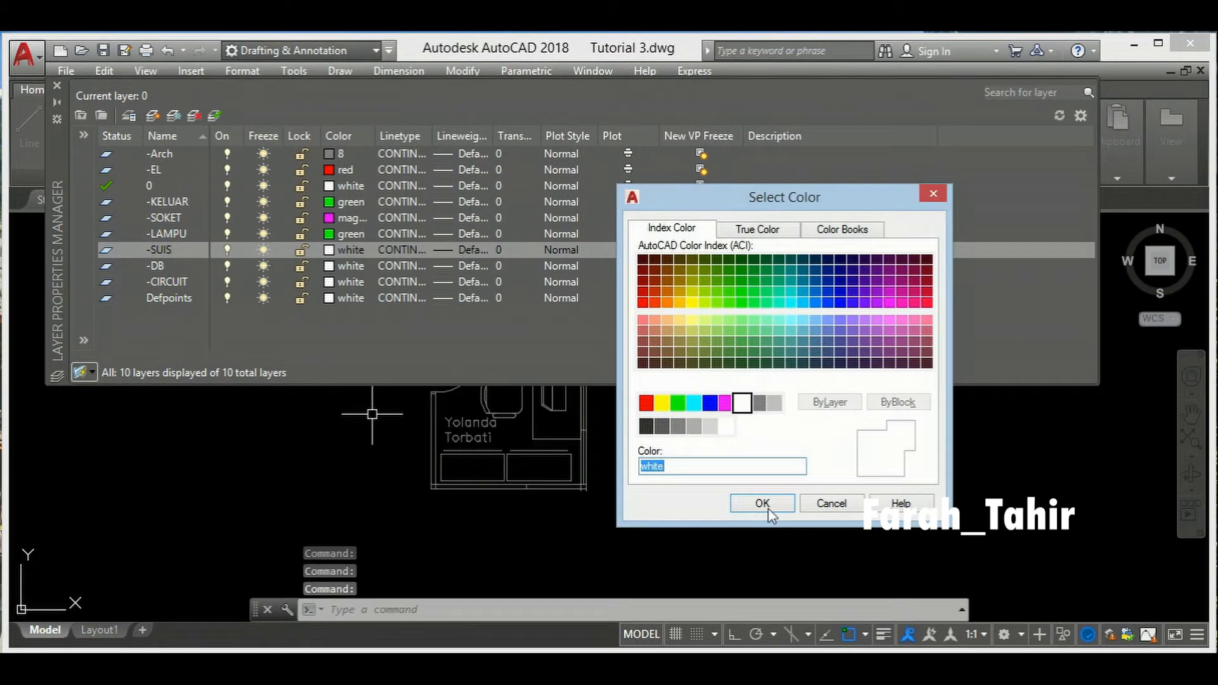
left_click(730, 405)
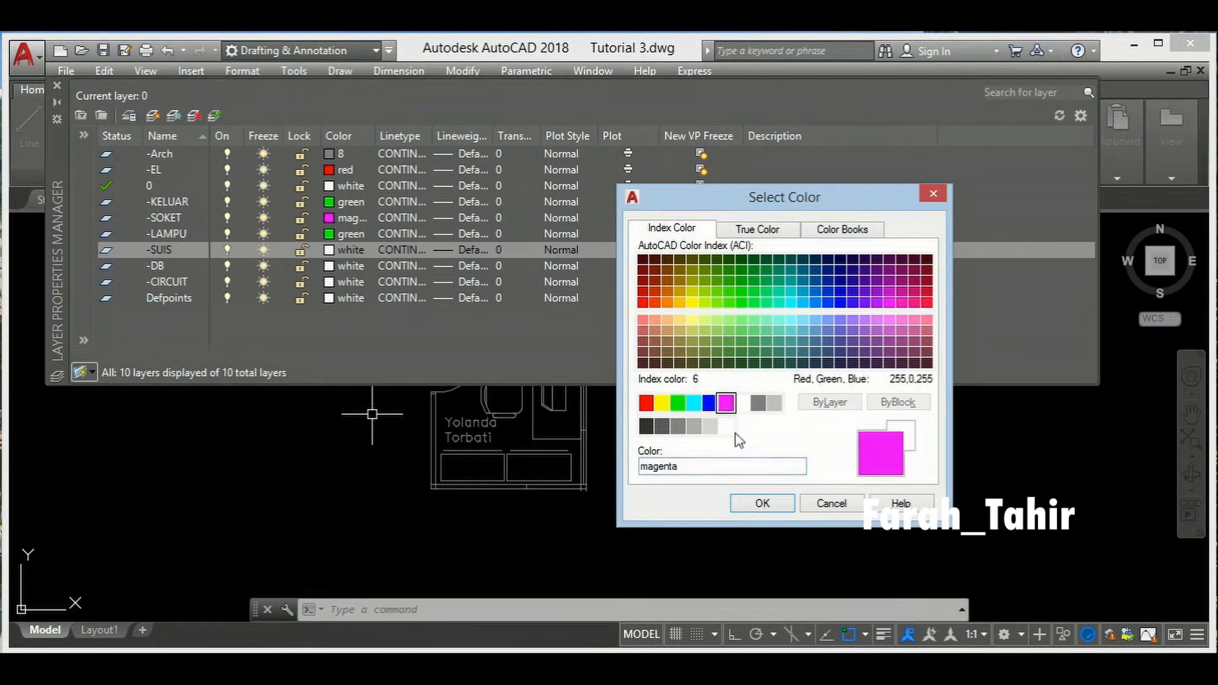
left_click(773, 504)
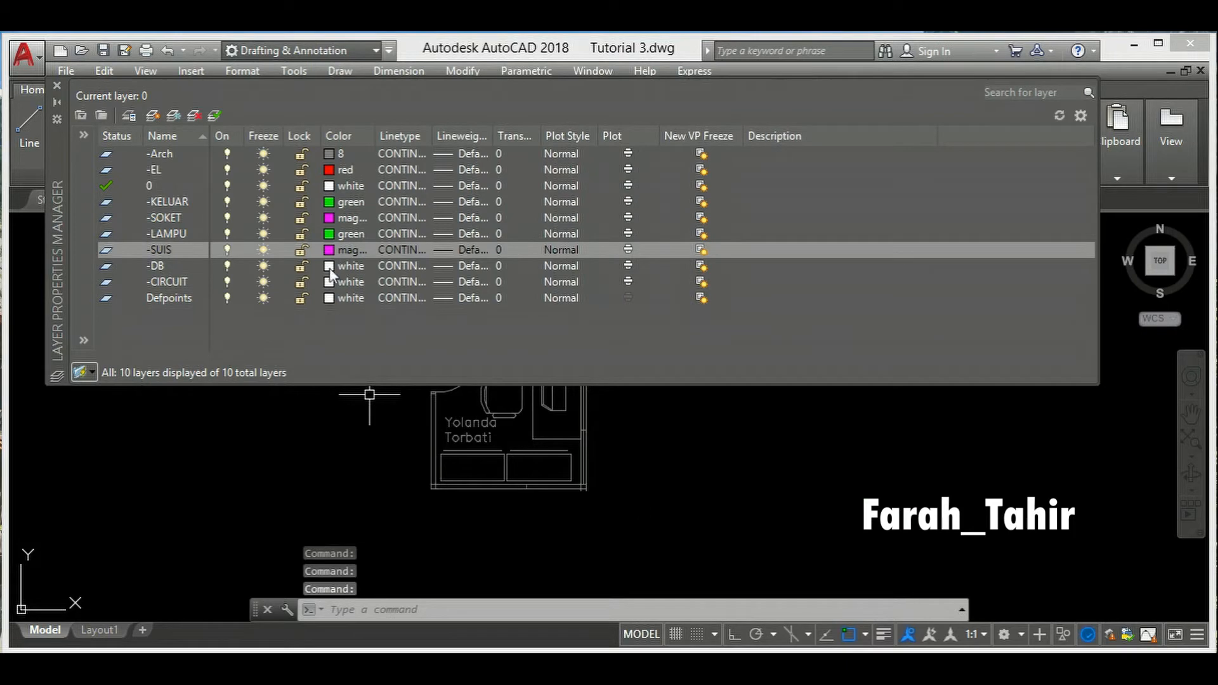
left_click(329, 268)
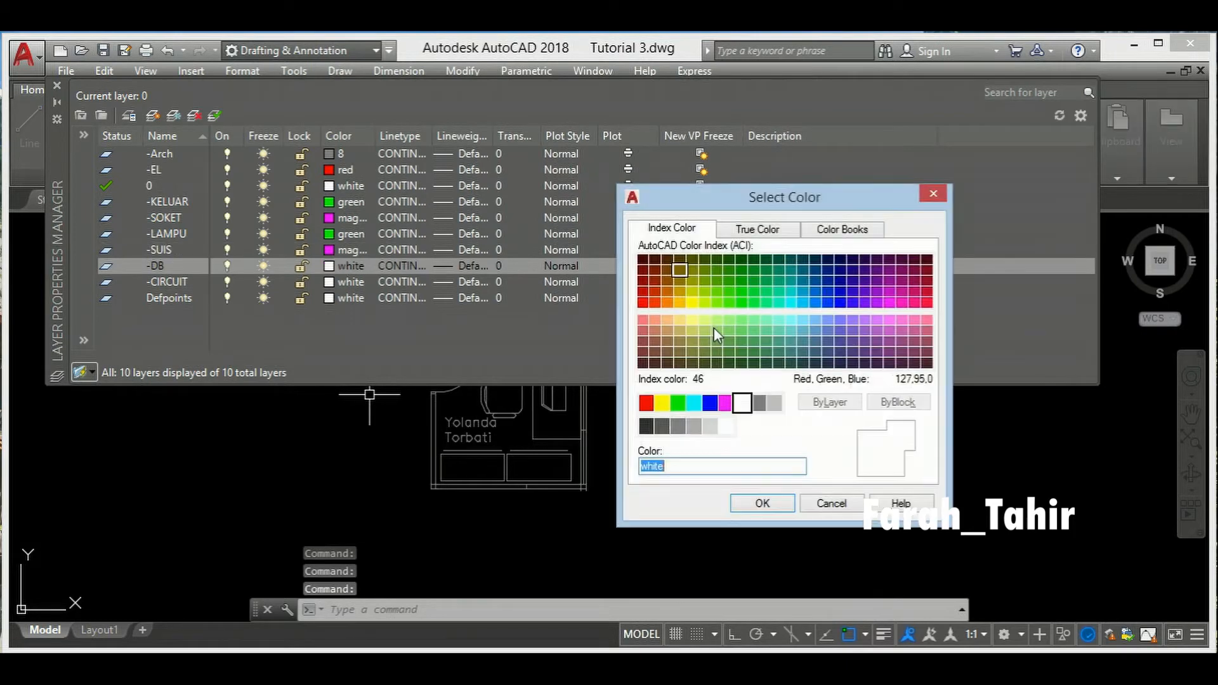
left_click(646, 402)
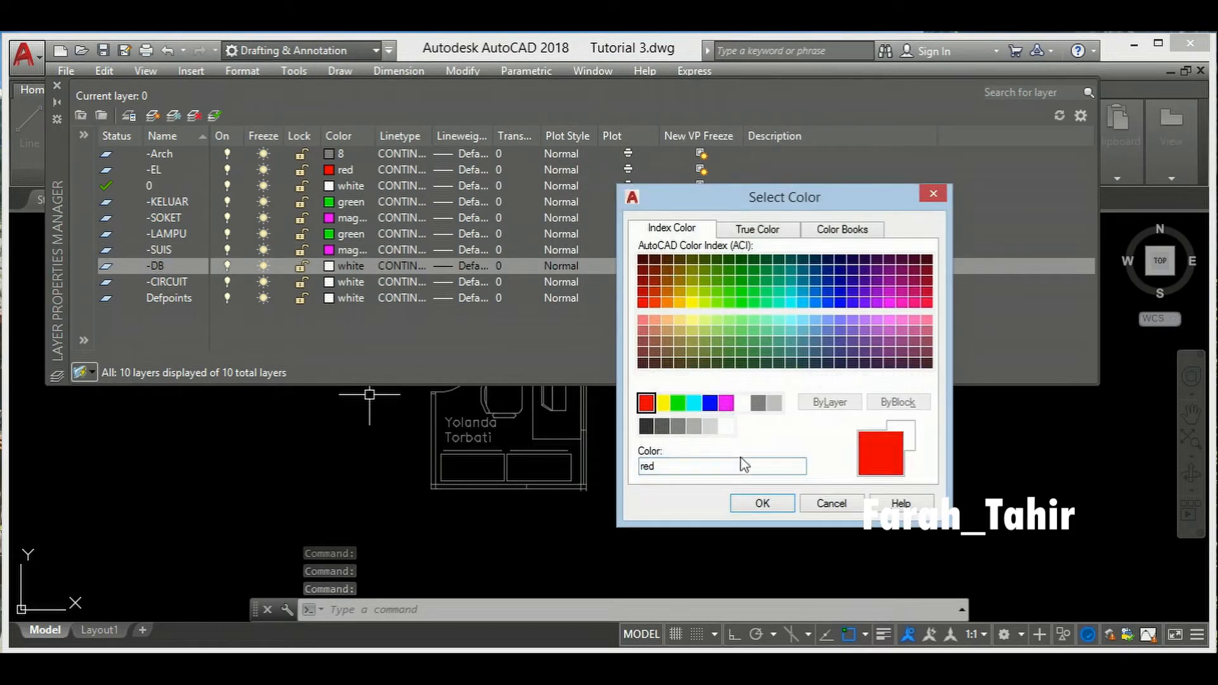
left_click(764, 503)
- Set the colour of the -CIRCUIT layer to orange, index colour 30
left_click(329, 282)
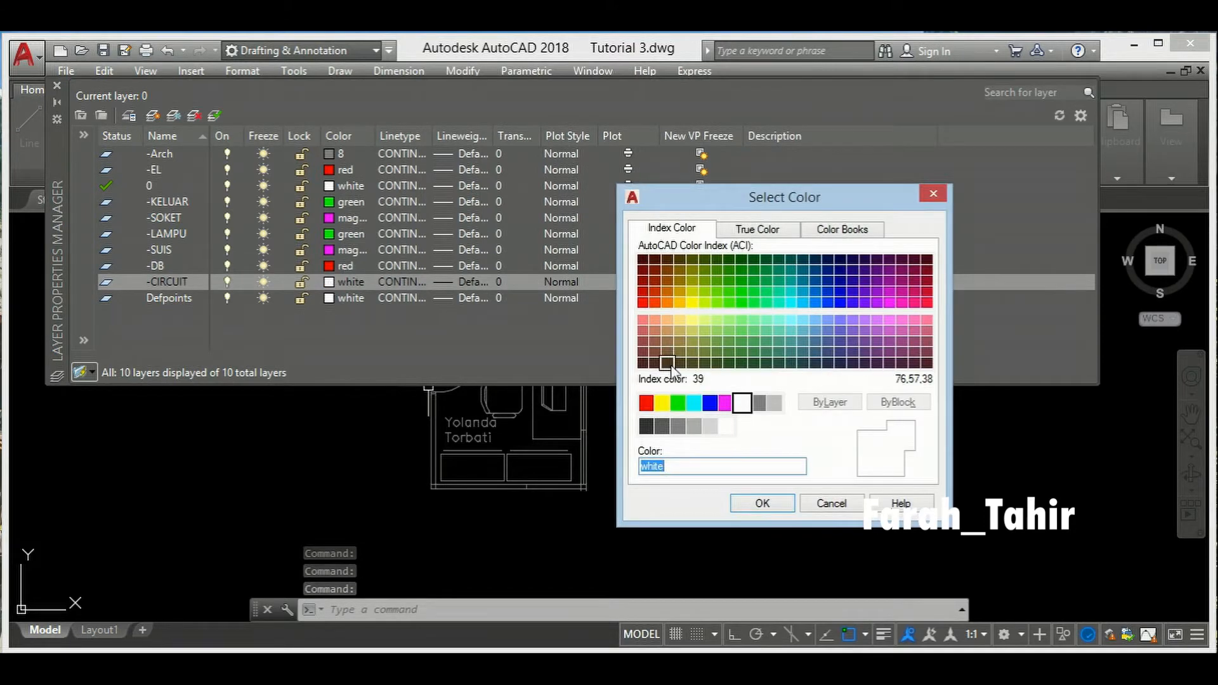
left_click(670, 305)
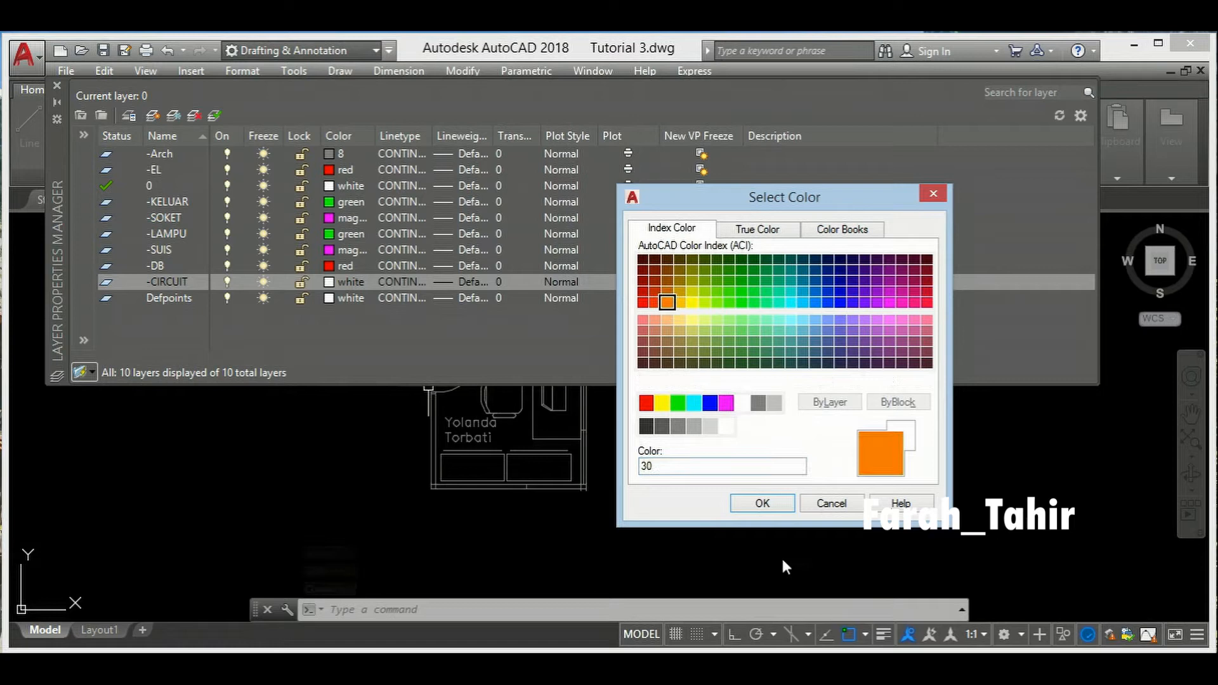
left_click(763, 503)
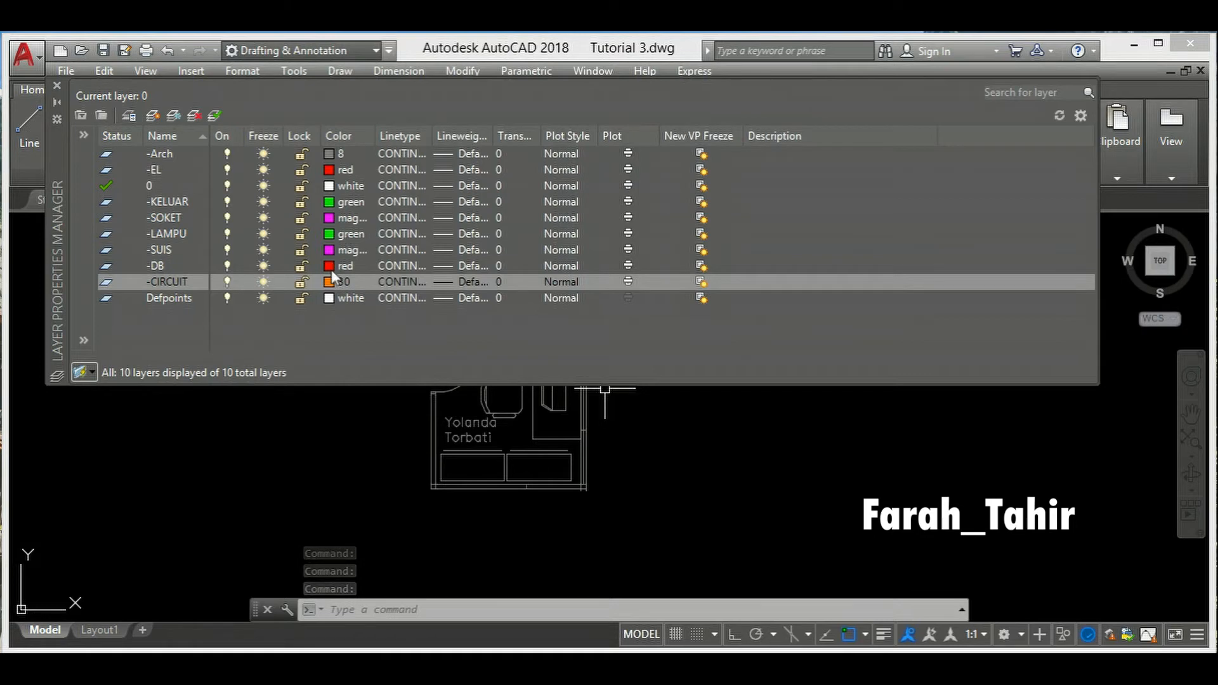
- Look through the index colour, true colour and colour book options for the -KELUAR layer's colour
left_click(330, 204)
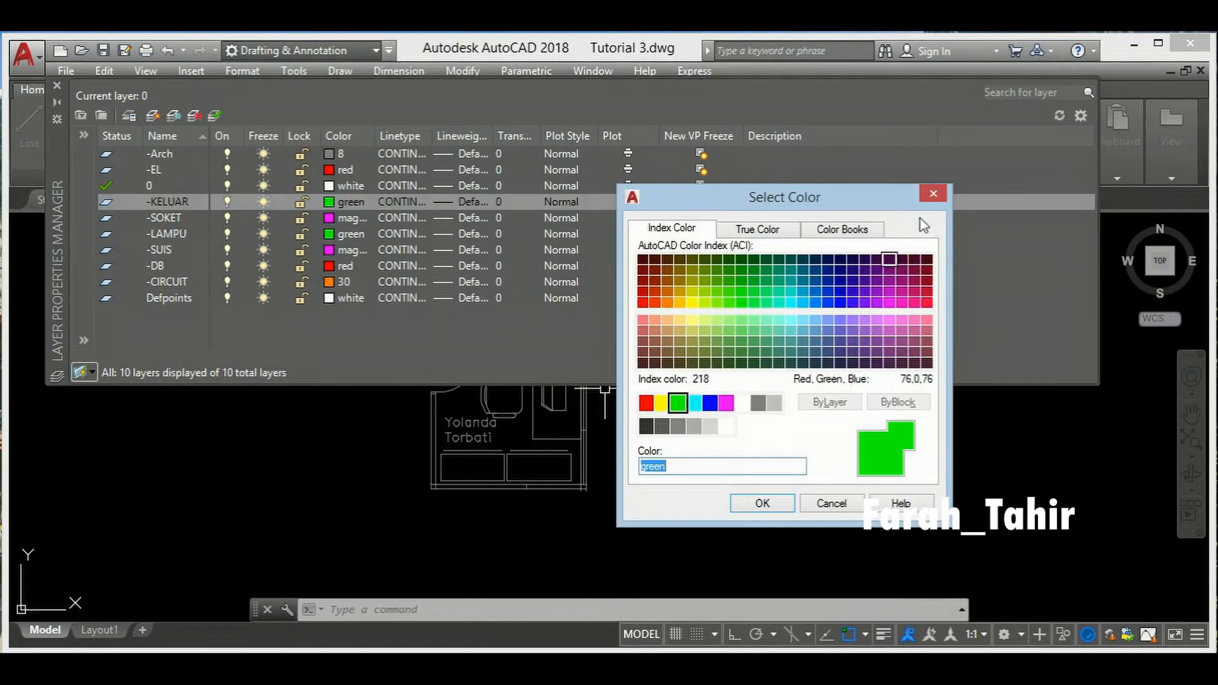
left_click(758, 230)
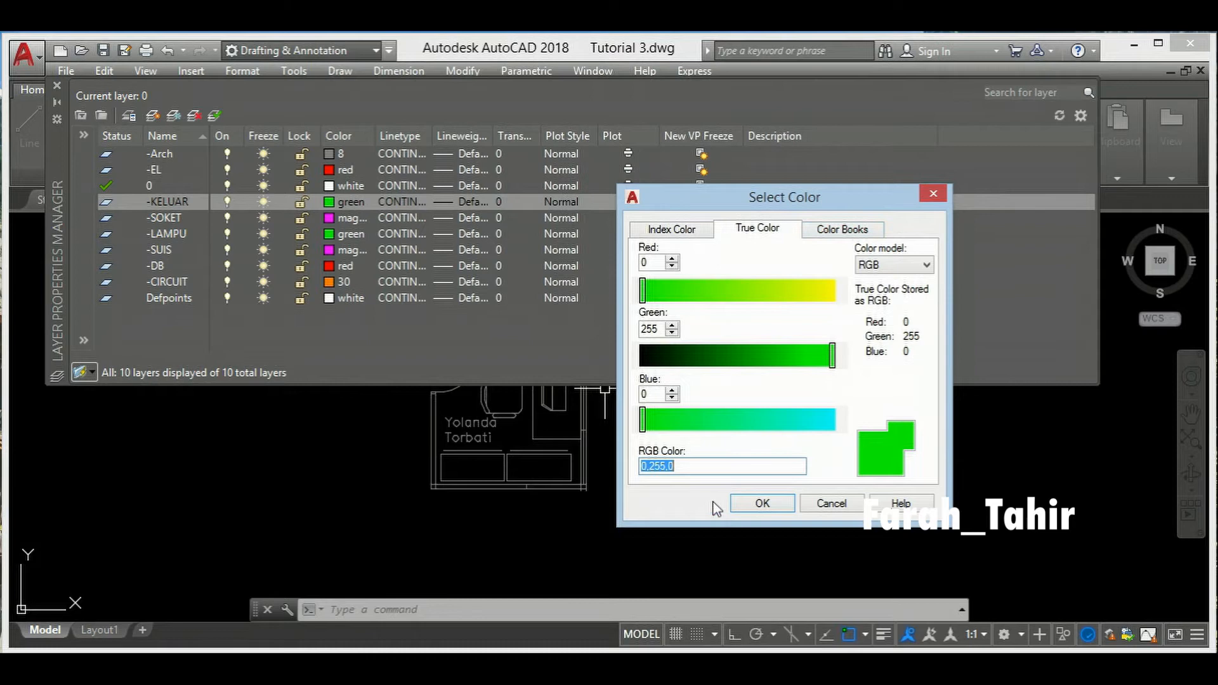
left_click(860, 233)
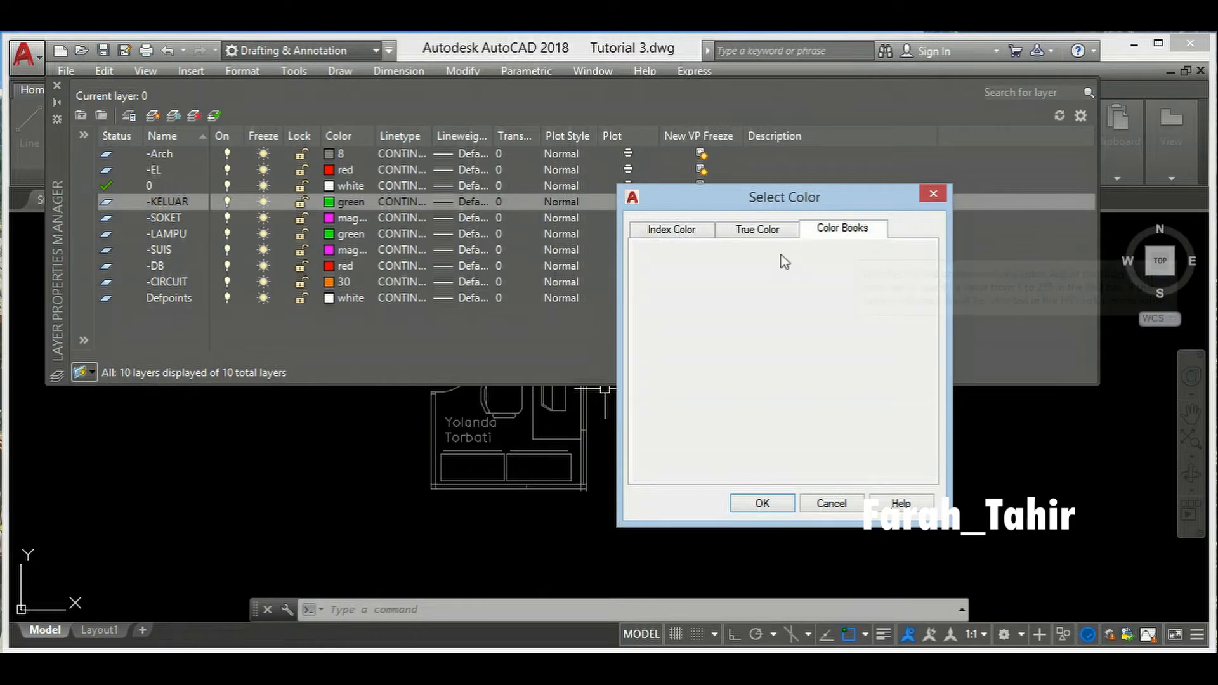
left_click(673, 229)
left_click(827, 504)
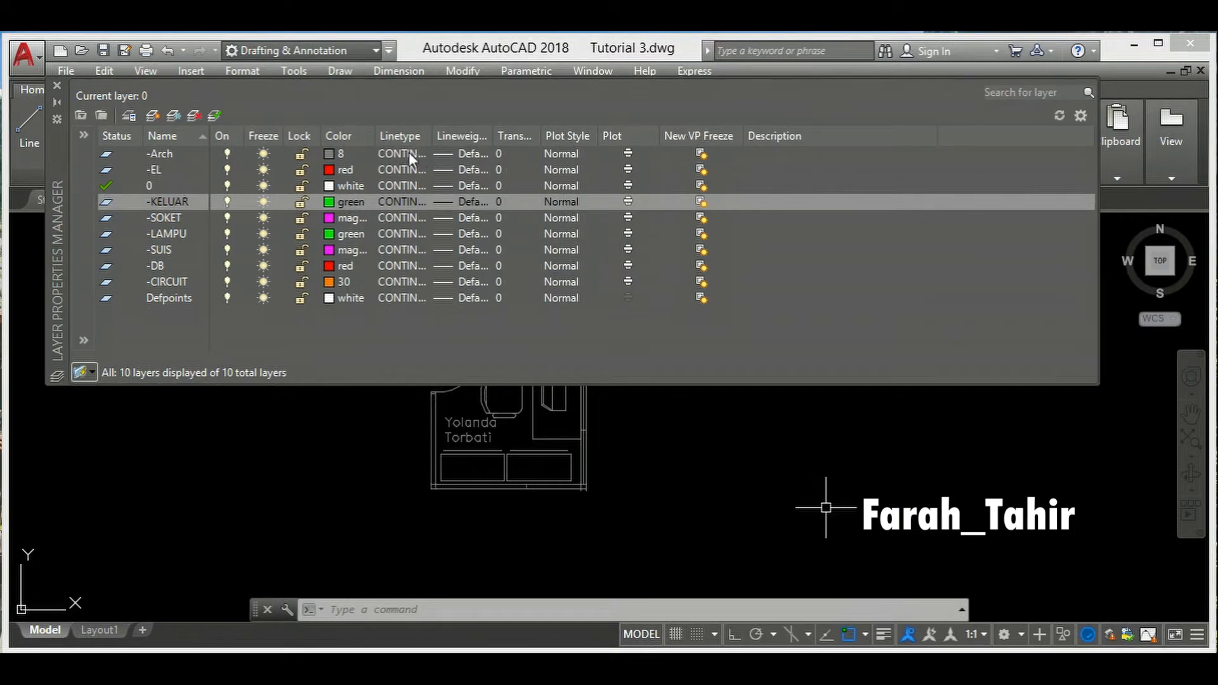
- Load the DASHED2 linetype from acad.lin, assign it to the -CIRCUIT layer and widen the Linetype column to show full names
left_click(397, 281)
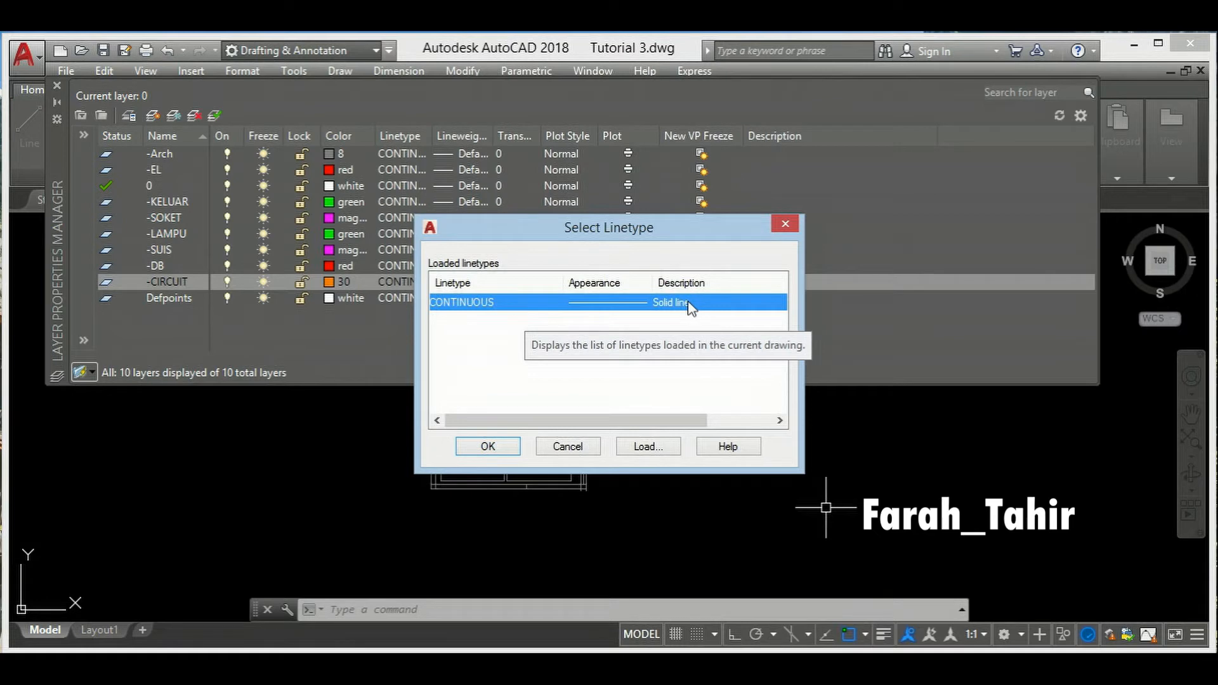
left_click(644, 449)
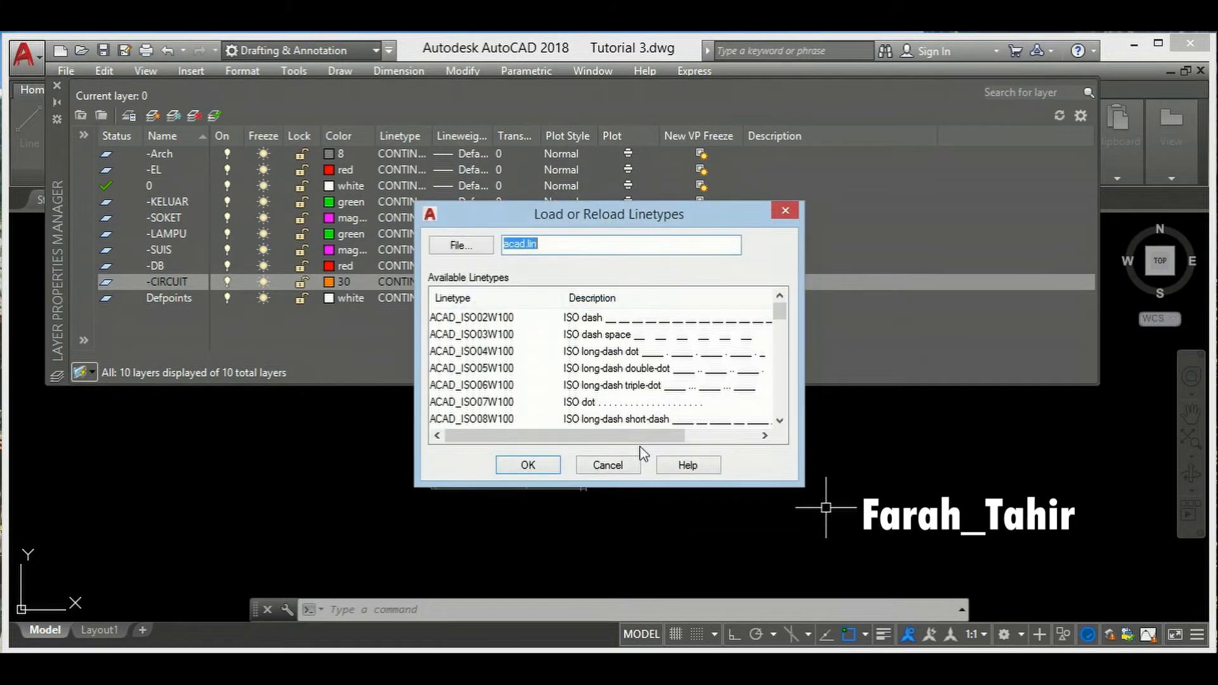
scroll(782, 336, "down", 3)
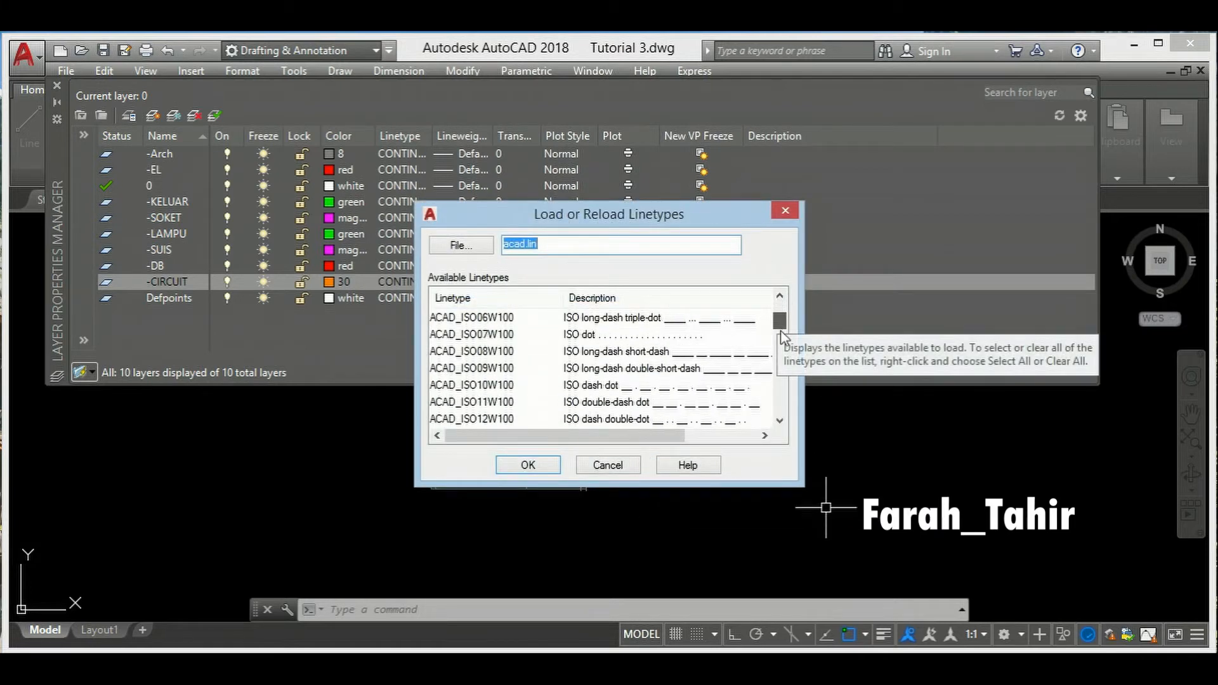
scroll(786, 347, "down", 3)
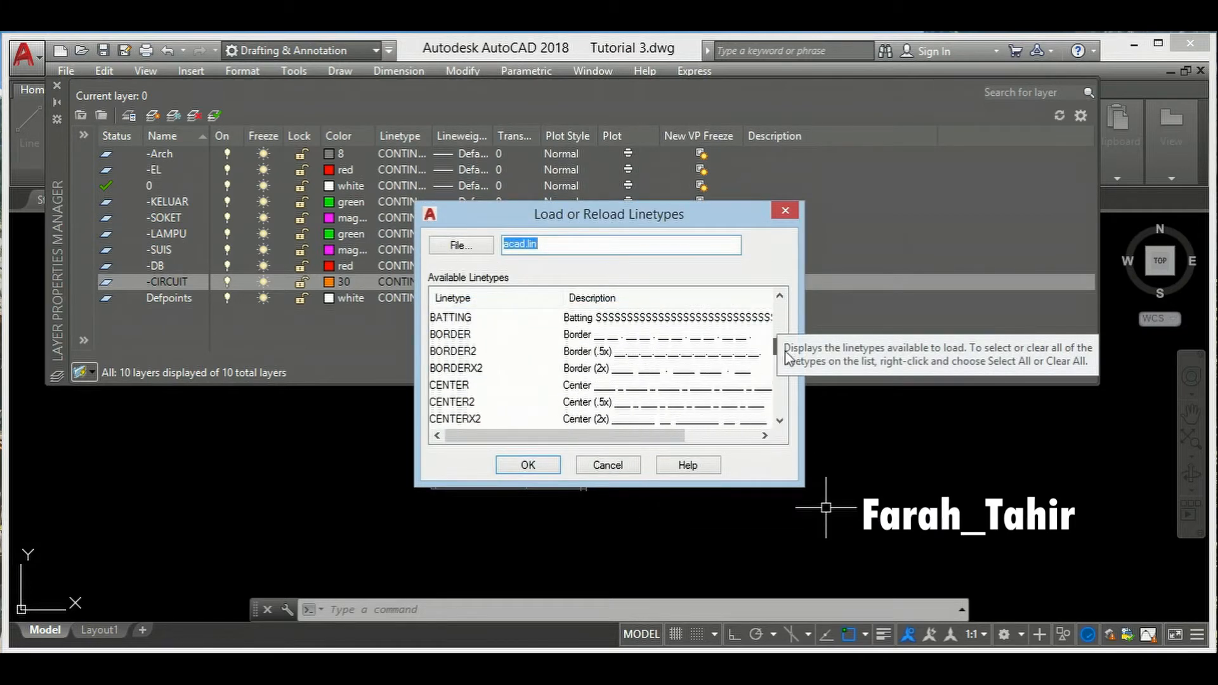
scroll(790, 365, "down", 2)
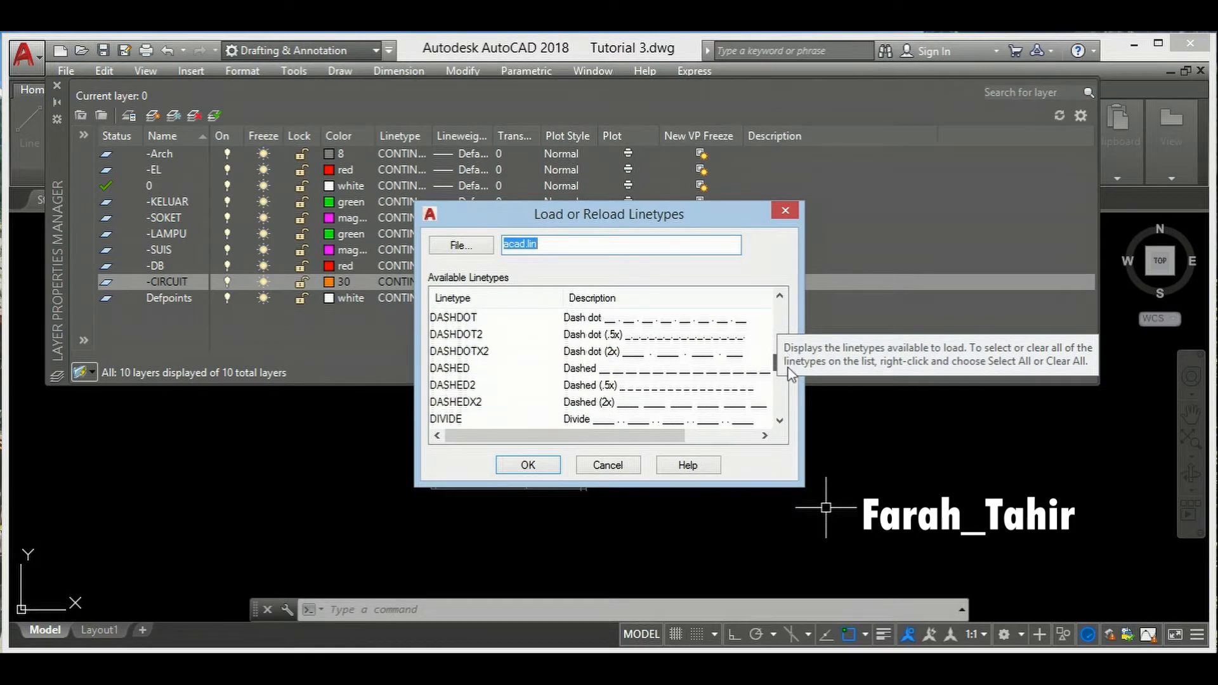
left_click(474, 386)
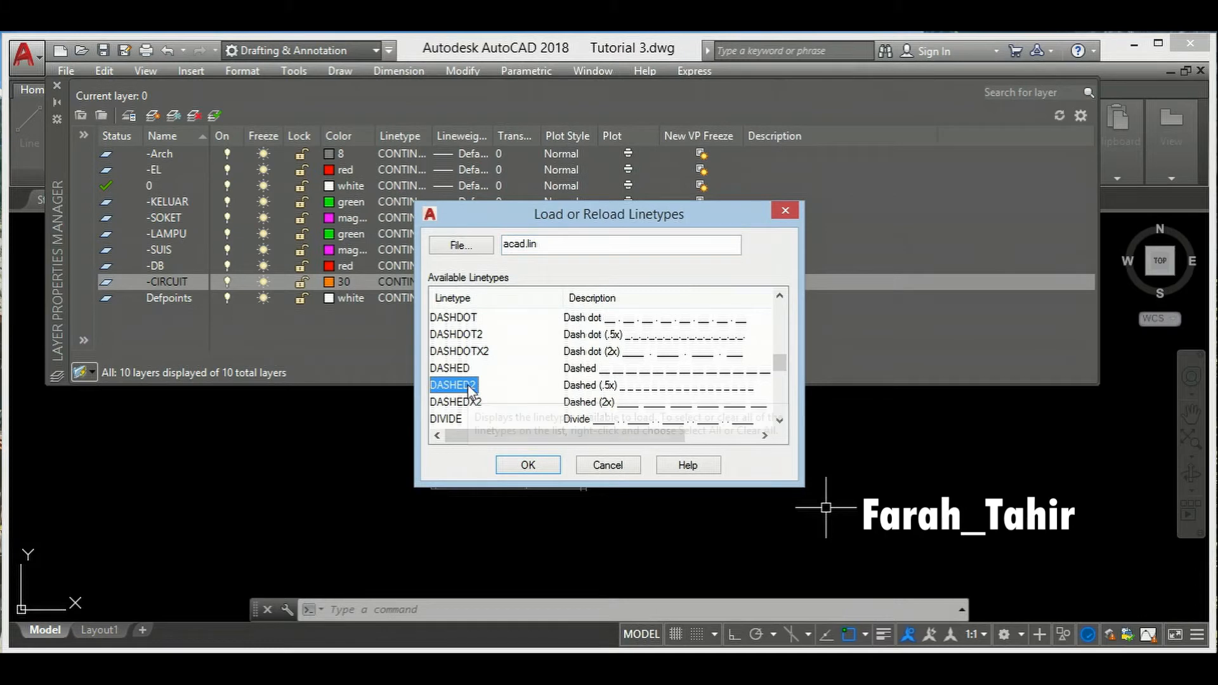
left_click(537, 465)
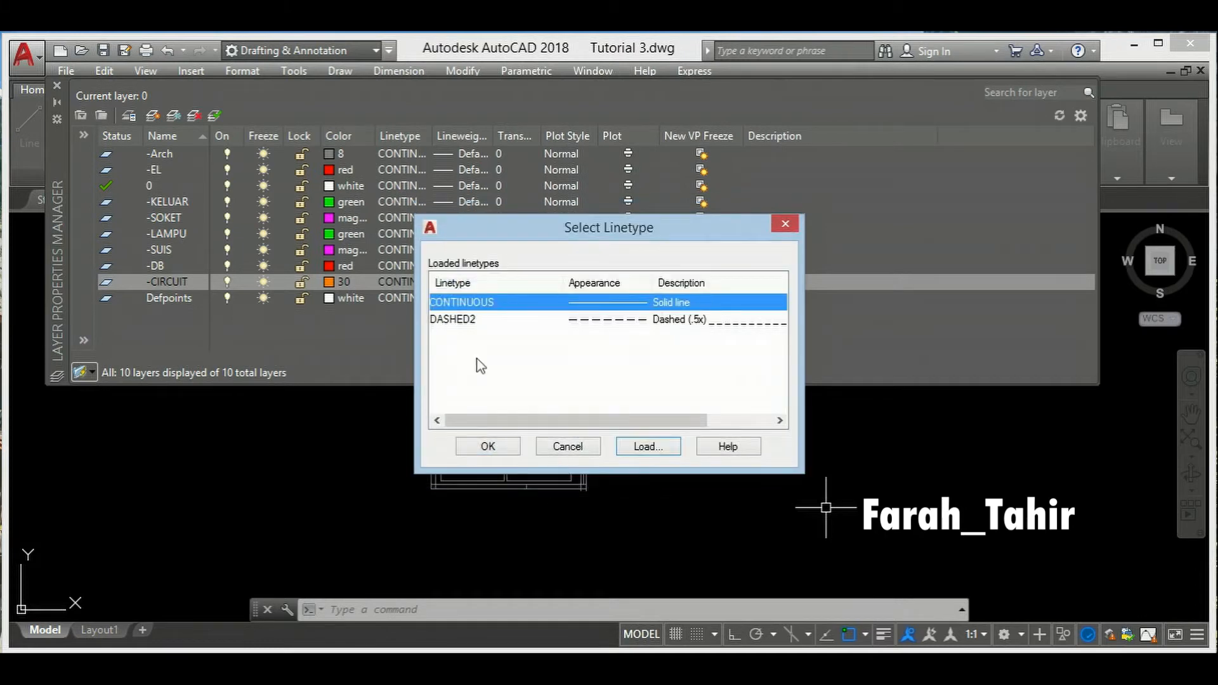
left_click(468, 321)
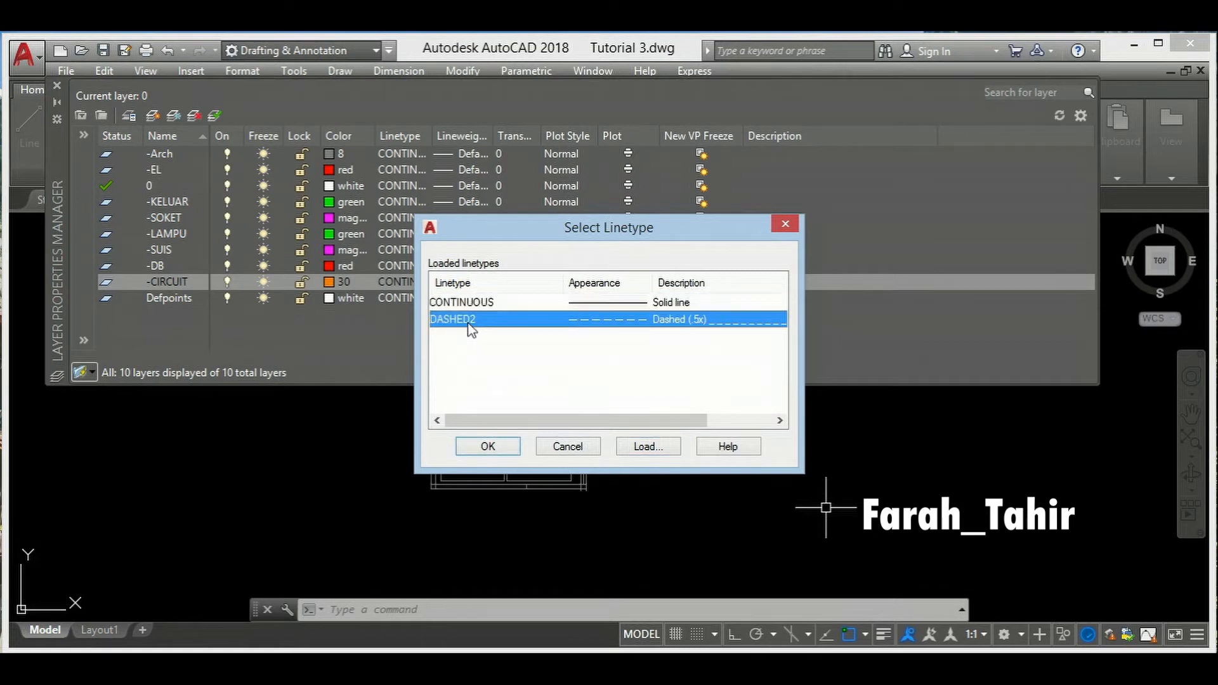
left_click(502, 449)
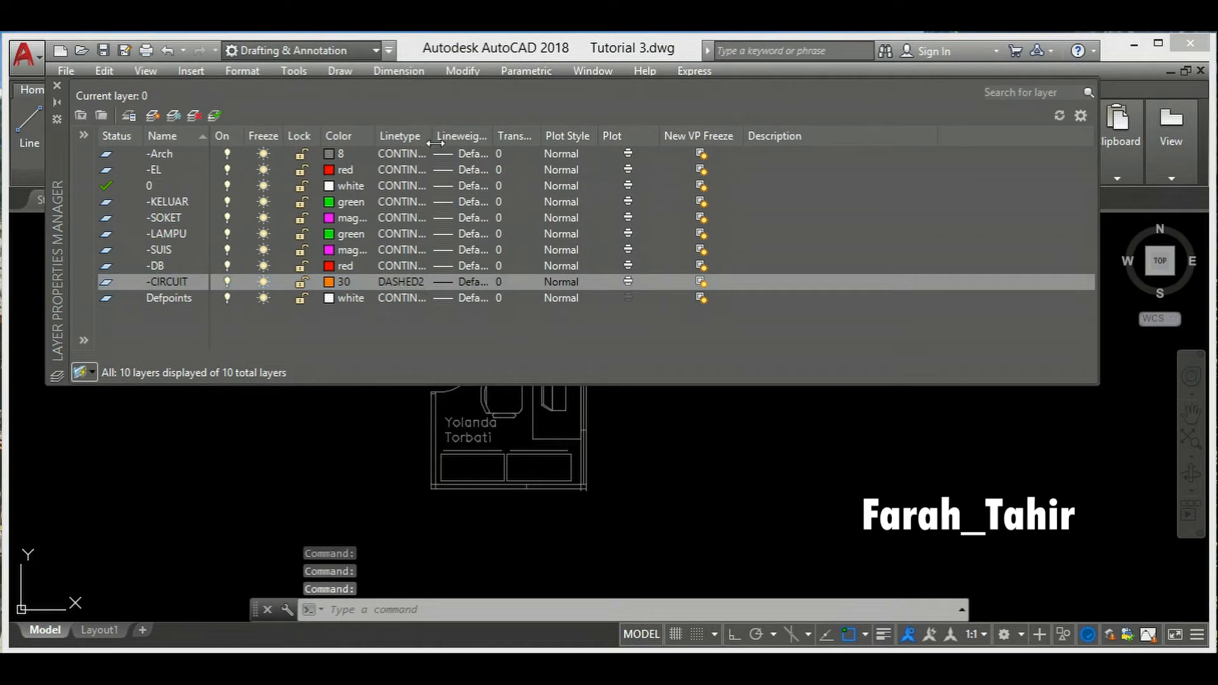
double_click(454, 145)
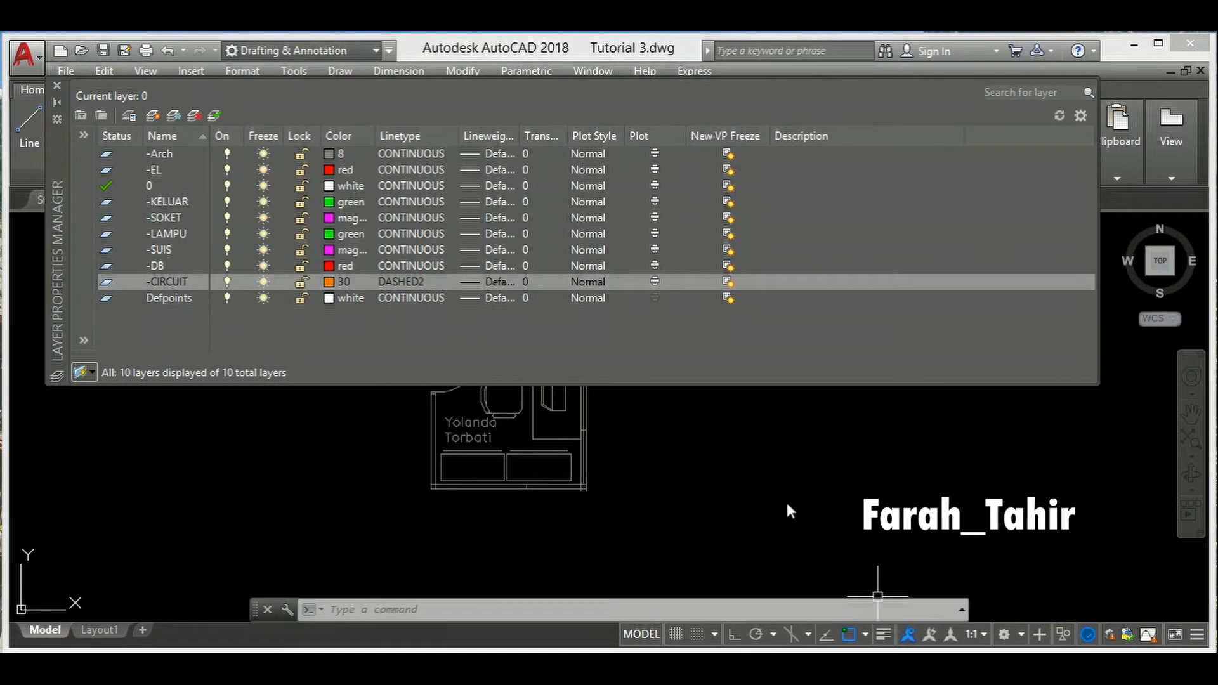
- Check the default lineweight in the LWEIGHT settings without changing it
key("Escape")
key("Escape")
key("Escape")
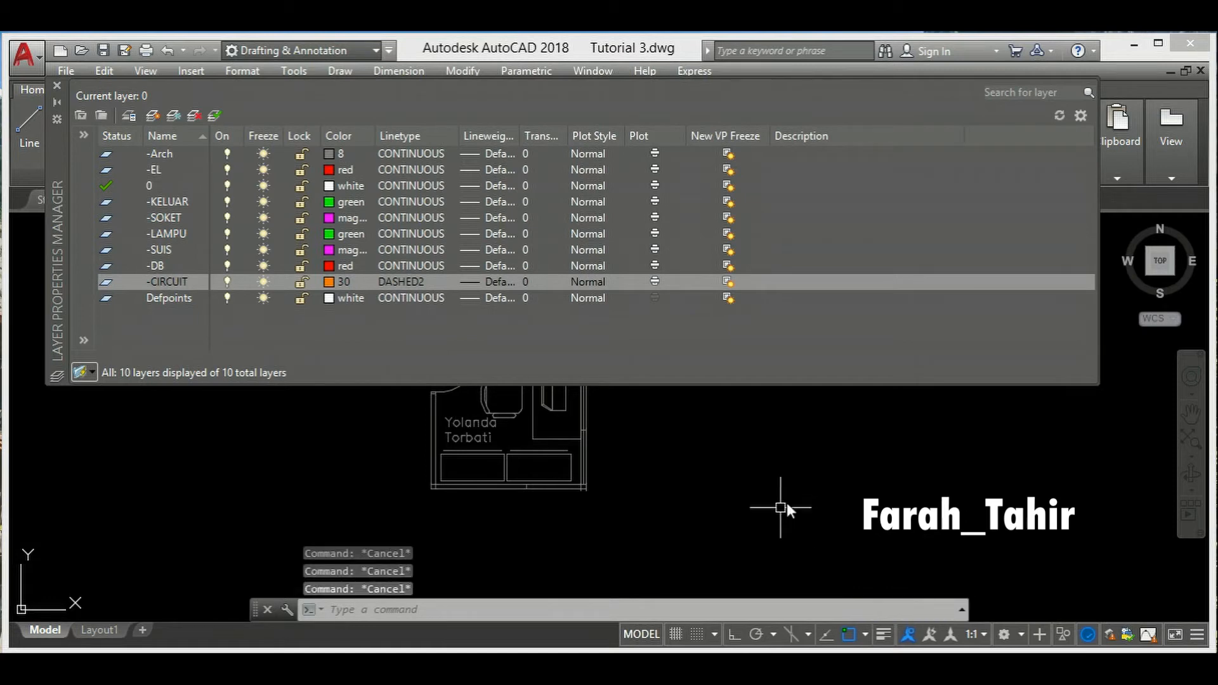
type("LWI")
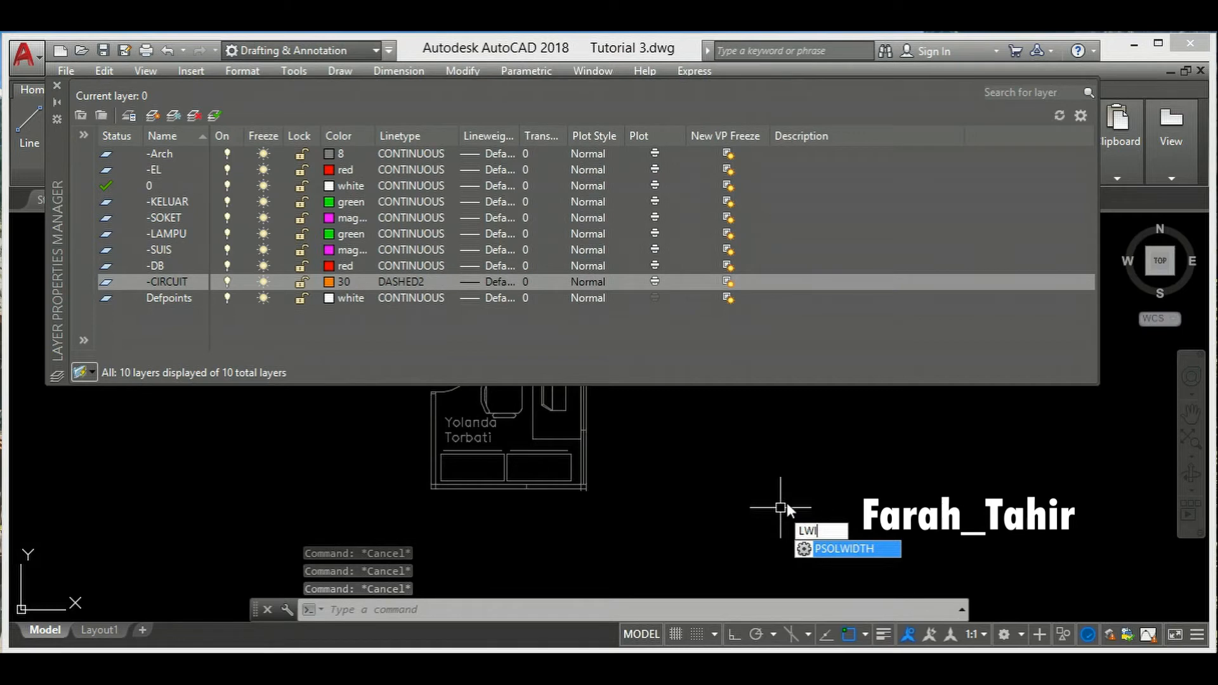
key("BackSpace")
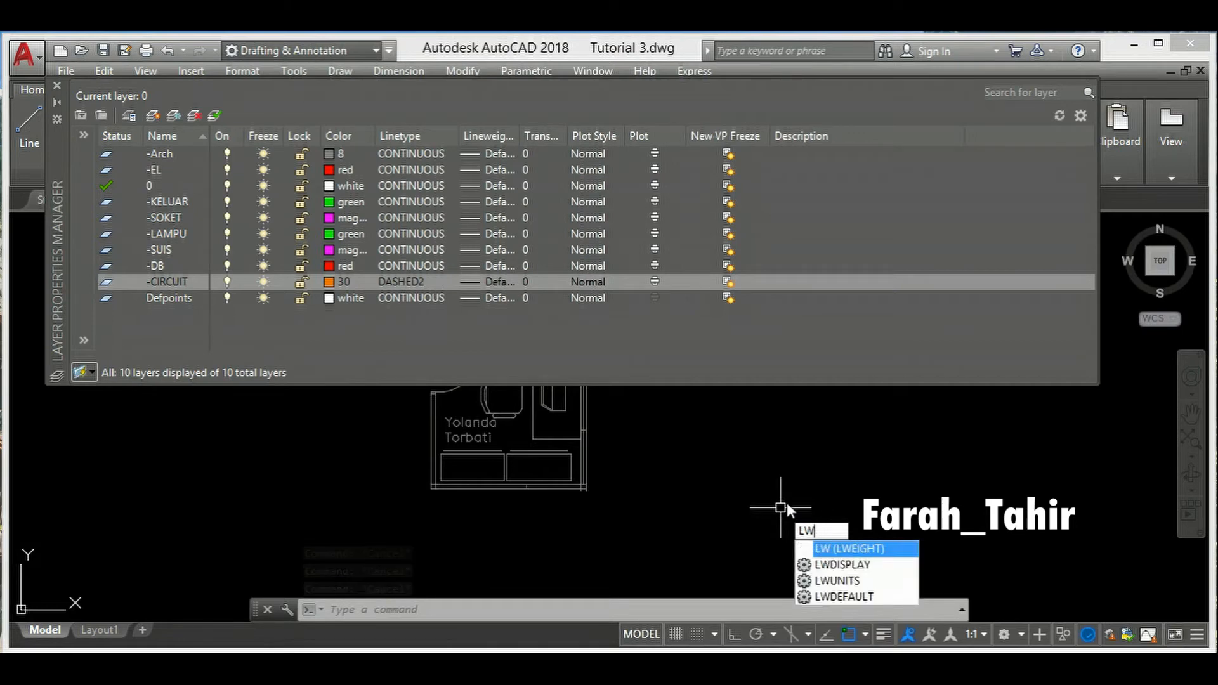
type("EIGHT")
key("Return")
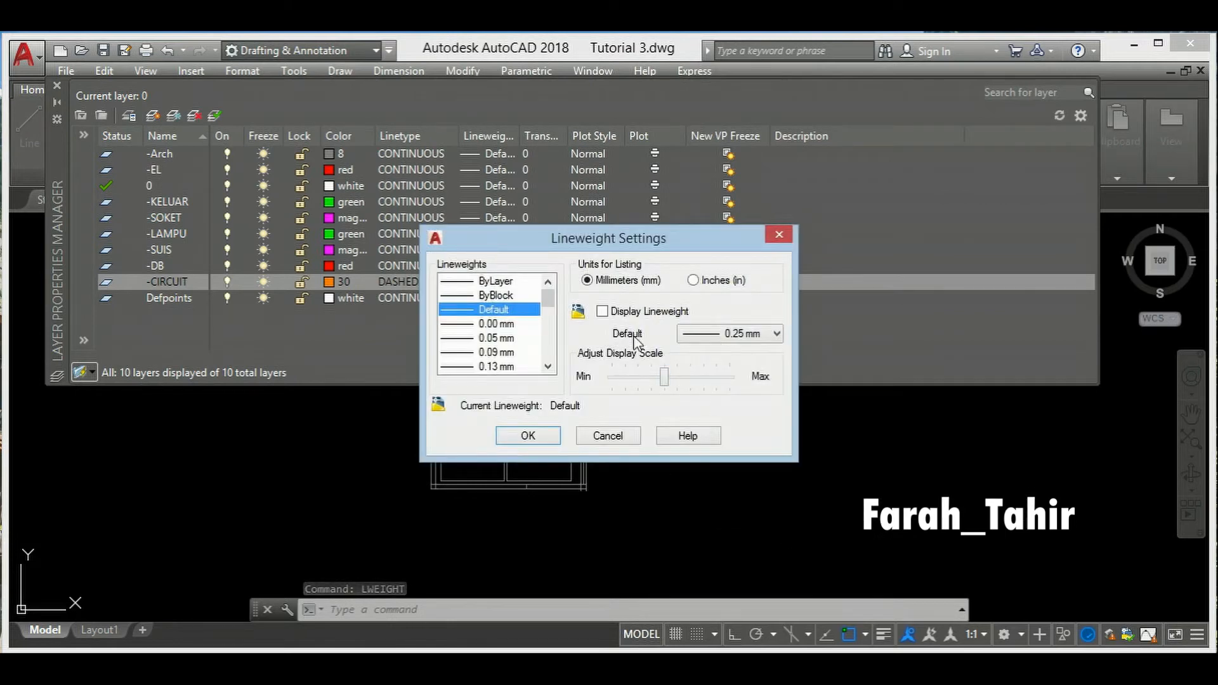
left_click(769, 340)
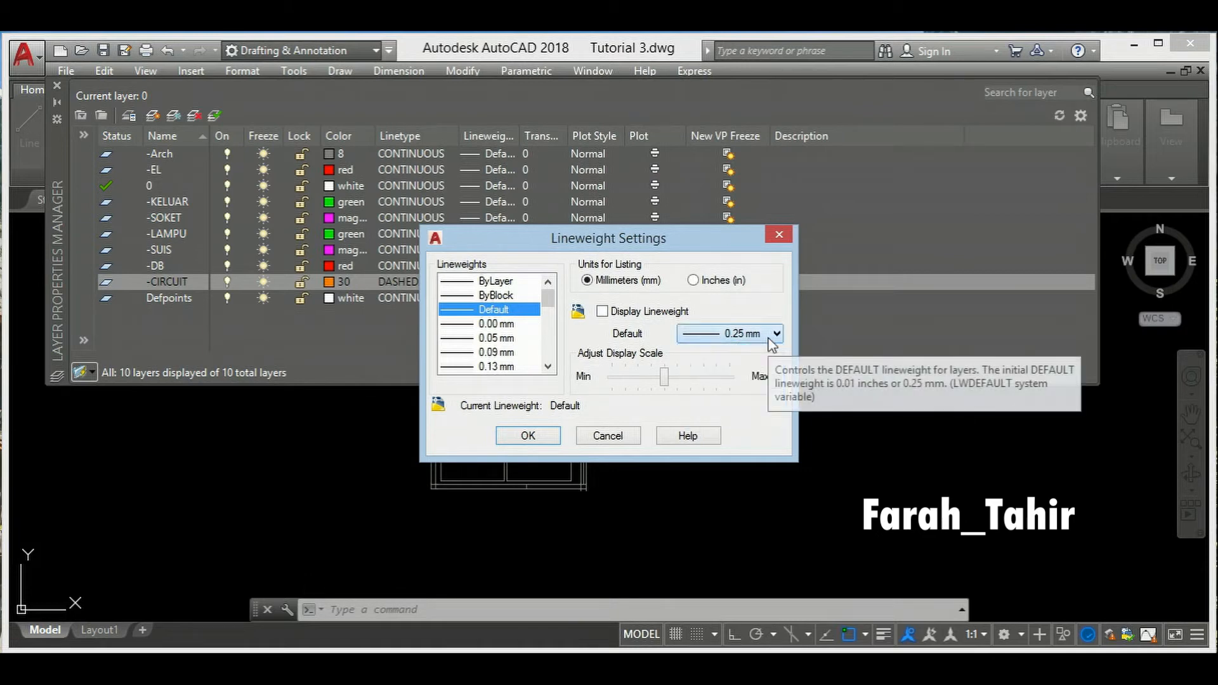
left_click(607, 436)
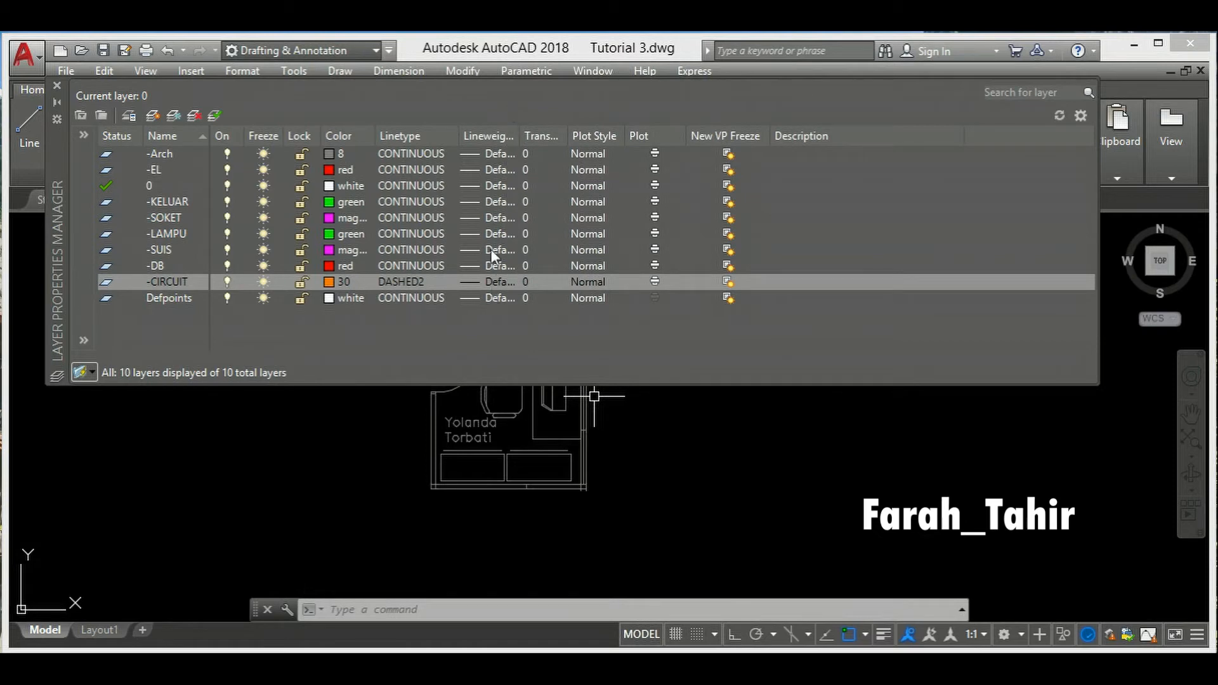
- Widen the Transparency column and accept a transparency value of 0 for the -CIRCUIT layer
left_click_drag(571, 131, 584, 139)
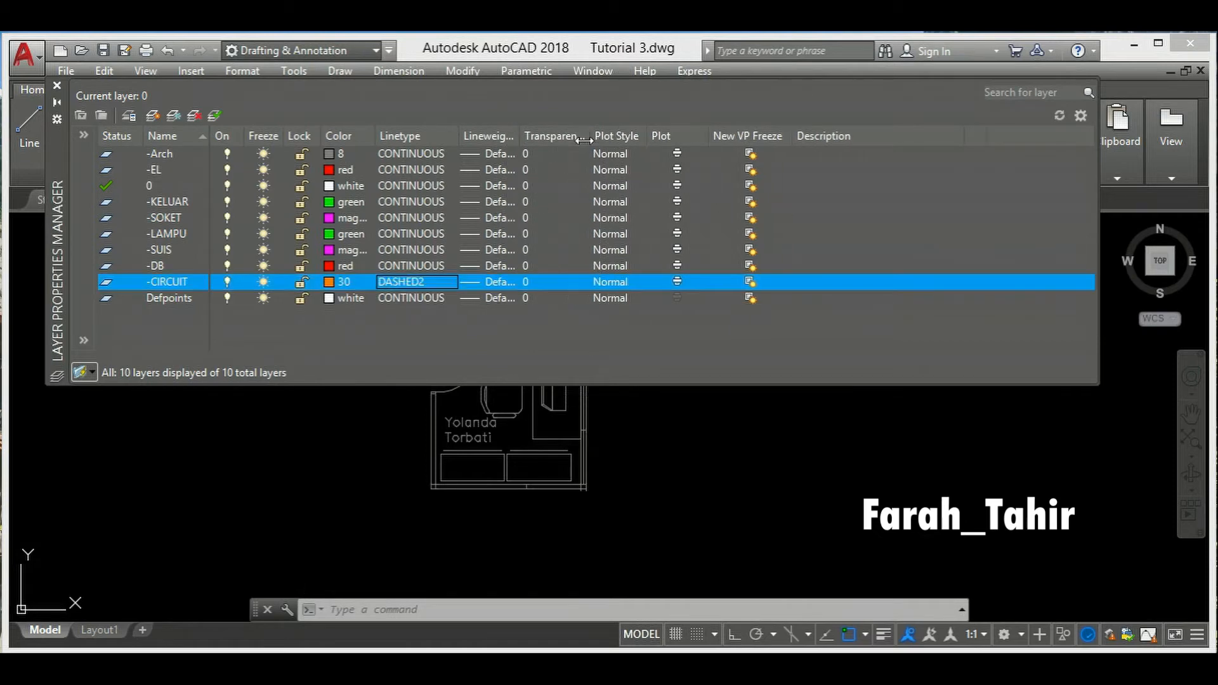
left_click(527, 282)
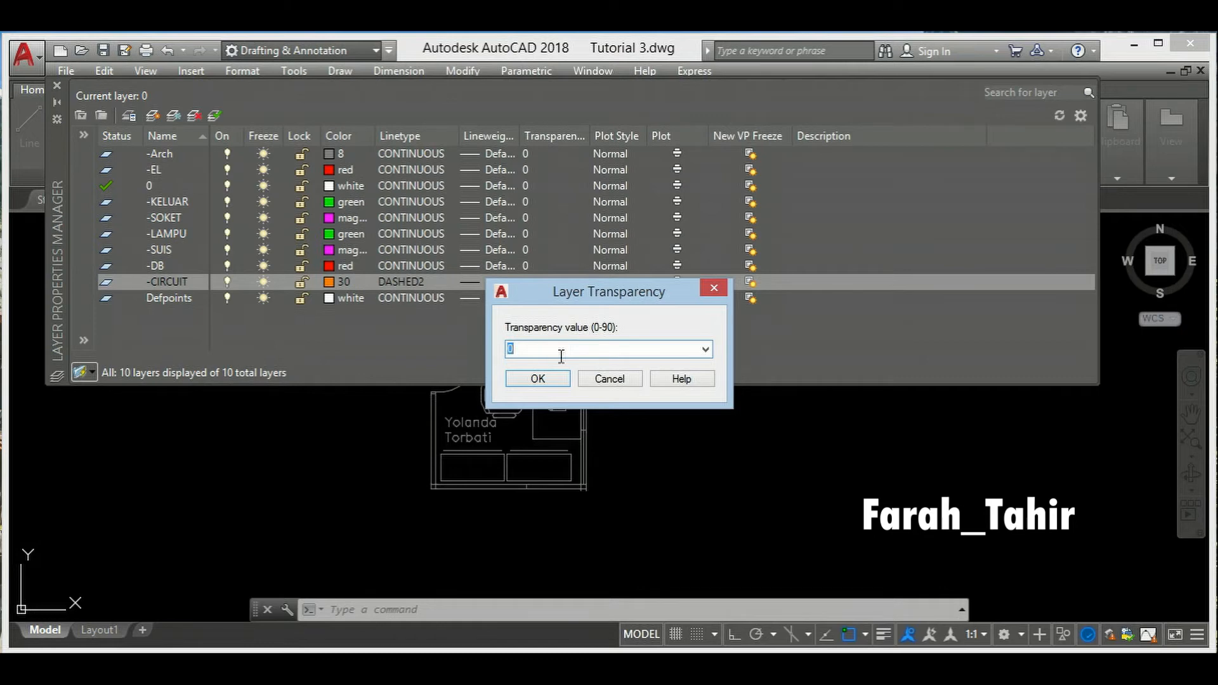
left_click(559, 381)
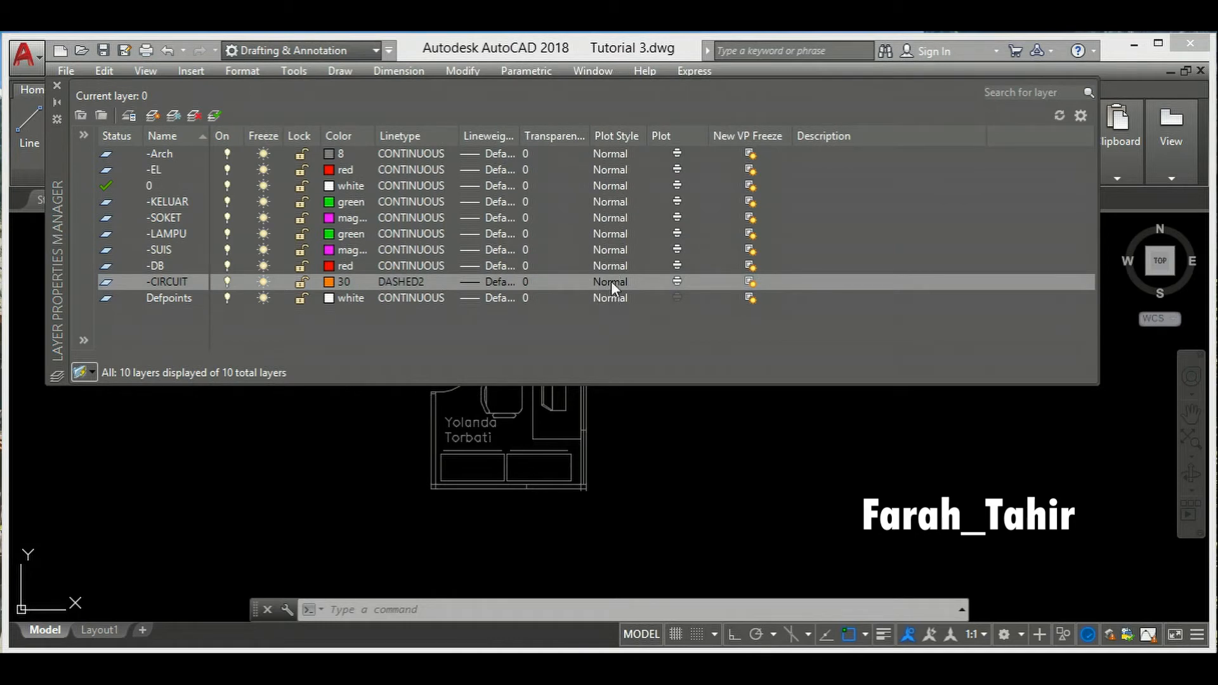
- Look through the plot styles and plot style tables available for the -CIRCUIT layer, then leave without applying any
left_click(616, 282)
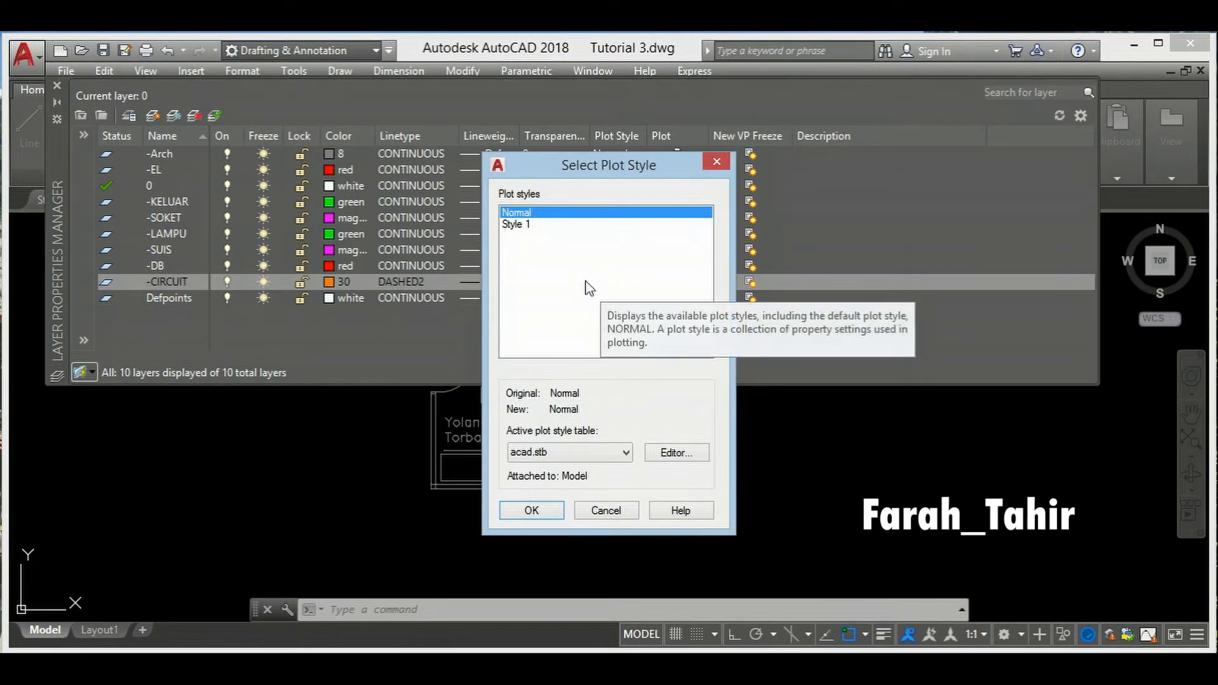
left_click(553, 226)
left_click(552, 214)
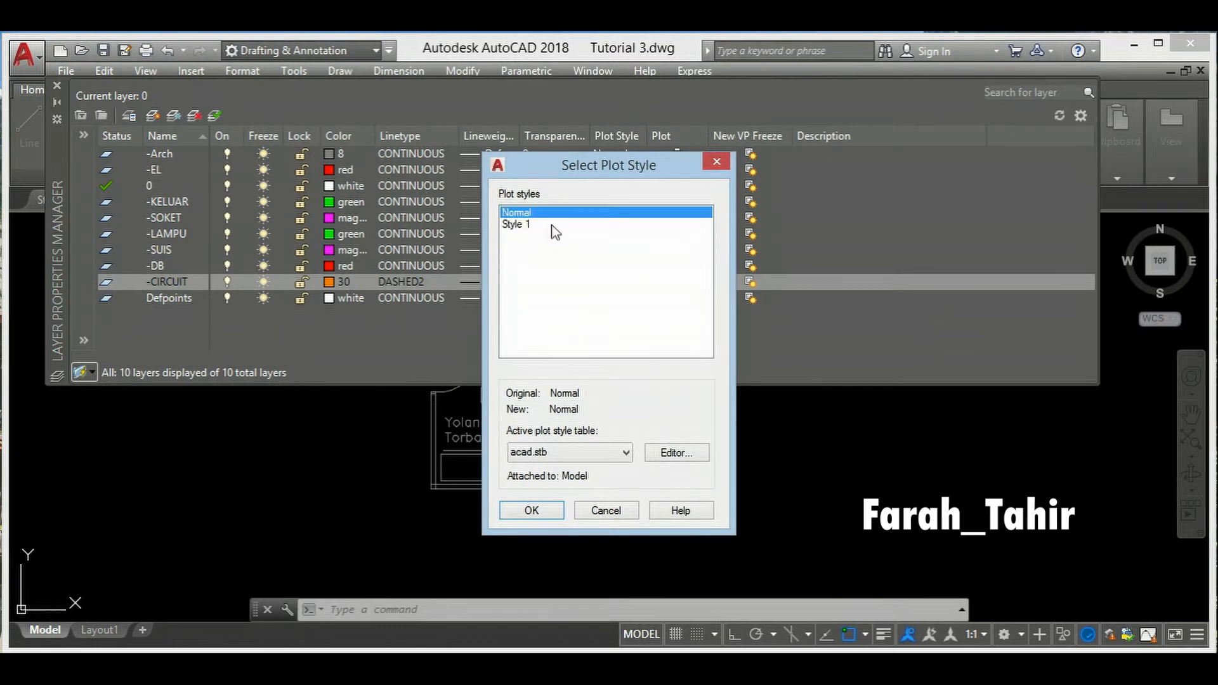
left_click(624, 455)
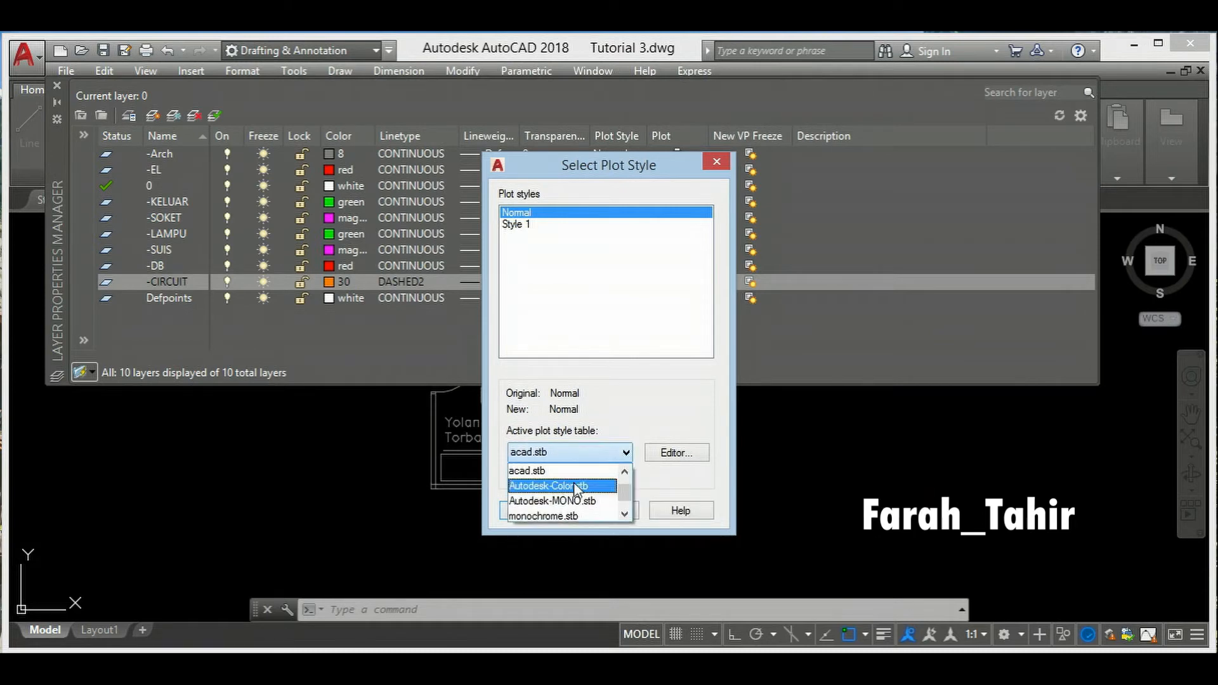
scroll(578, 474, "up", 1)
left_click(633, 406)
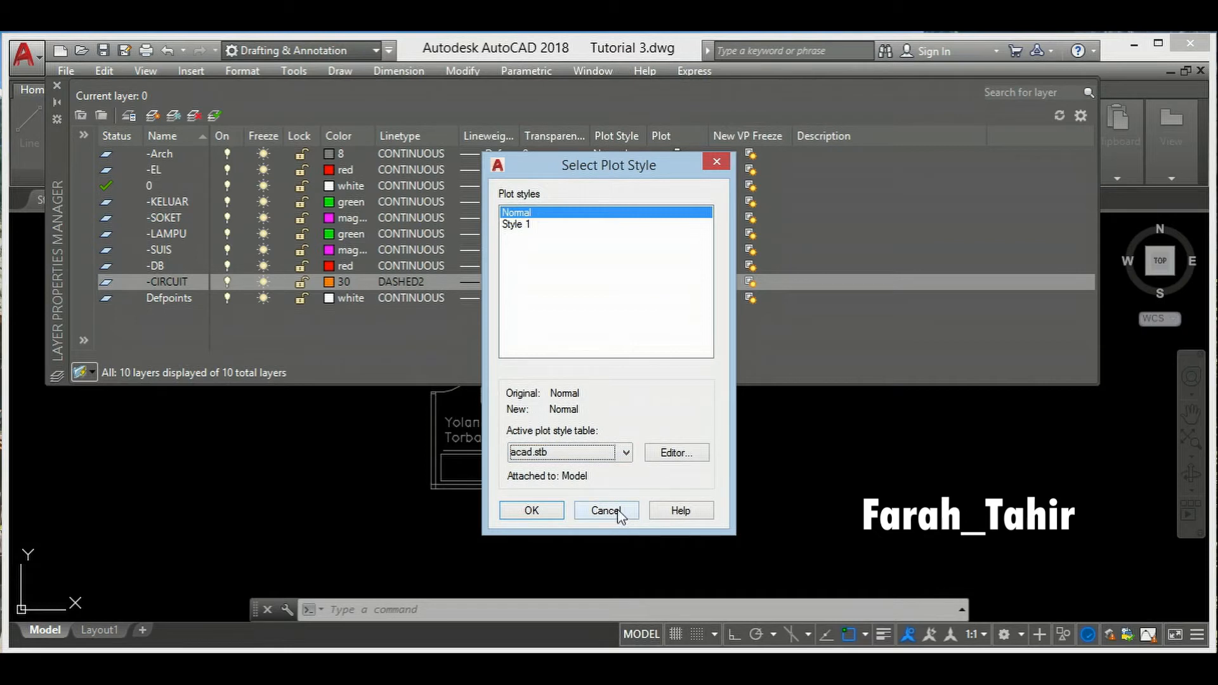
left_click(606, 511)
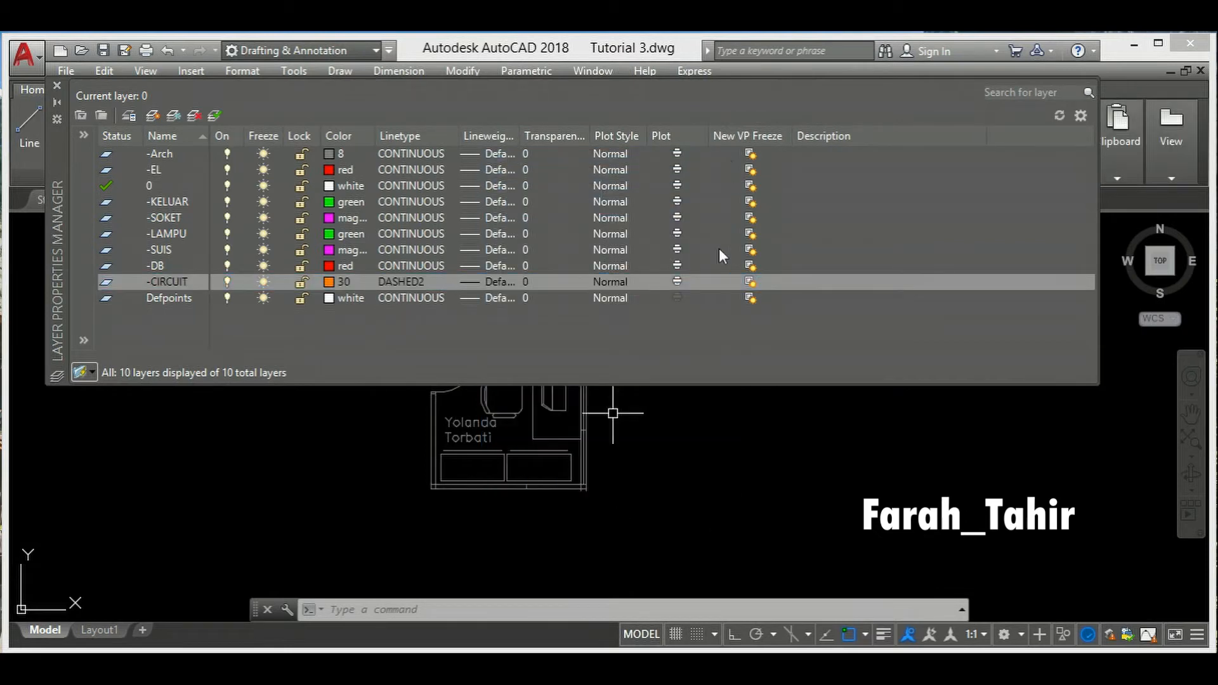
- Narrow the Transparency column and turn off plotting for the -LAMPU layer
left_click_drag(590, 137, 556, 137)
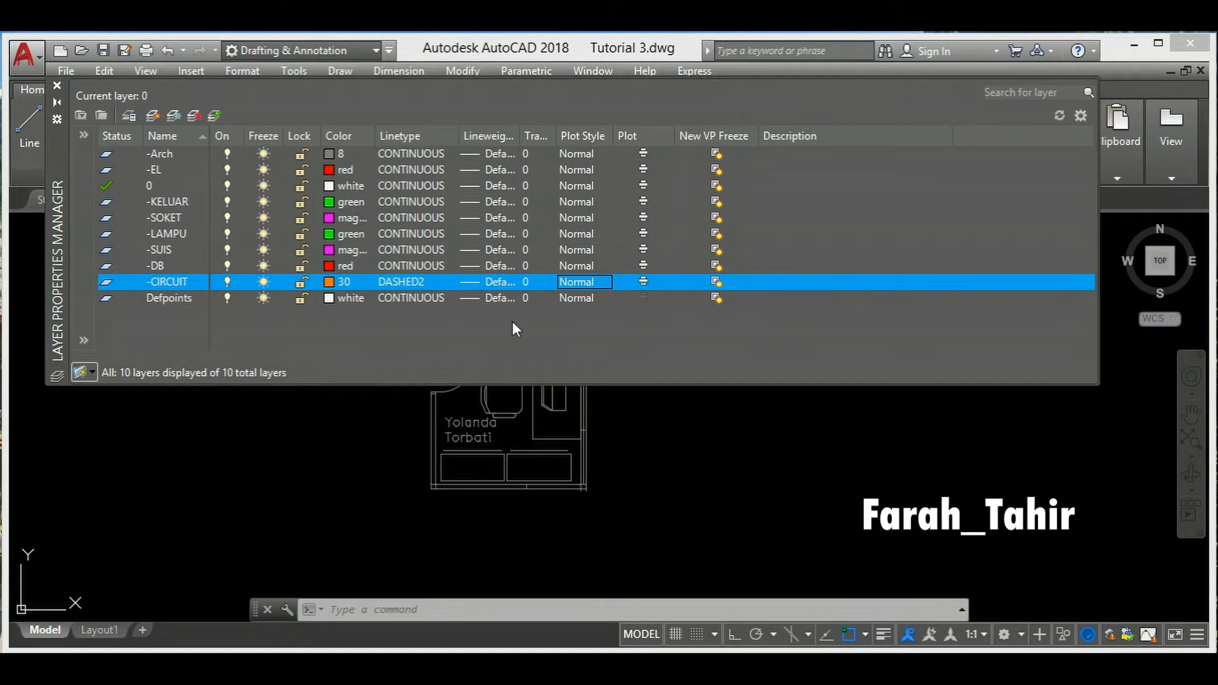
left_click(169, 304)
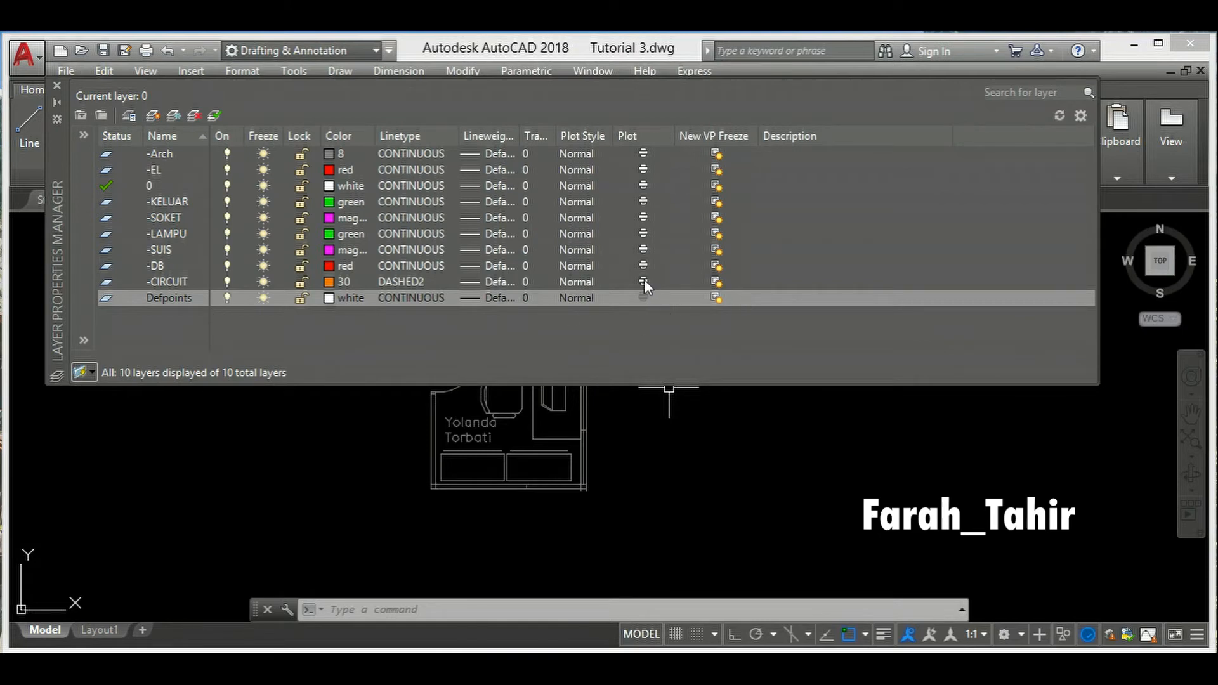
double_click(182, 234)
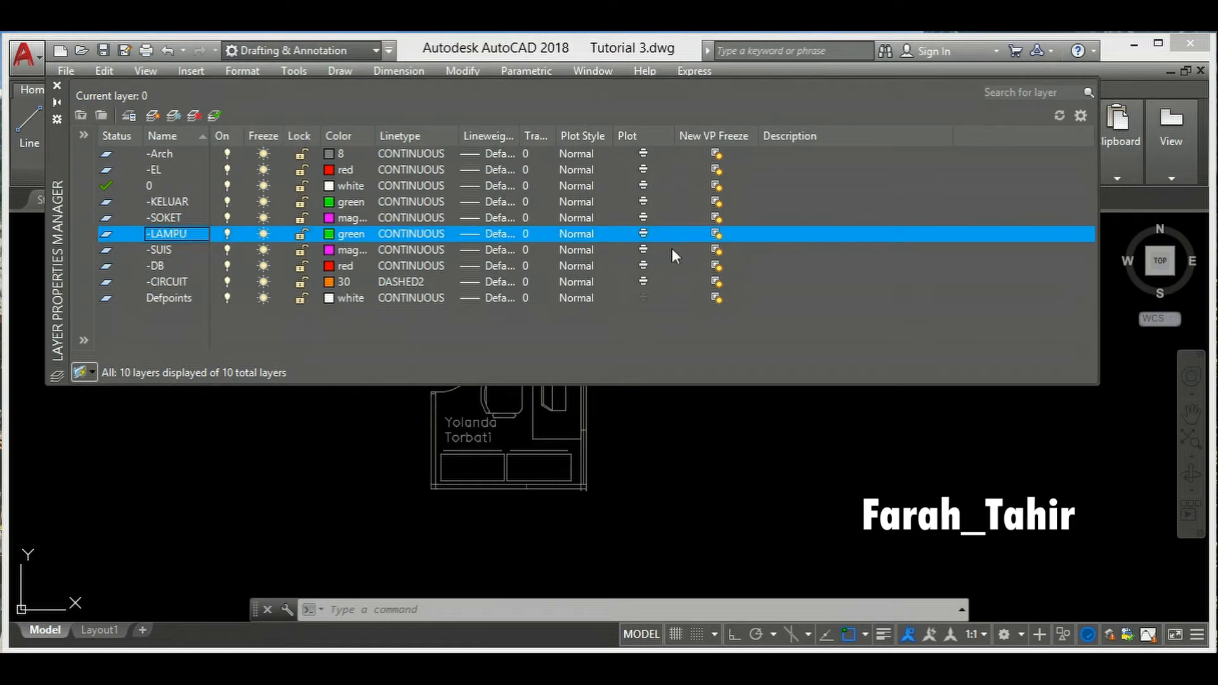
left_click(643, 234)
left_click(646, 237)
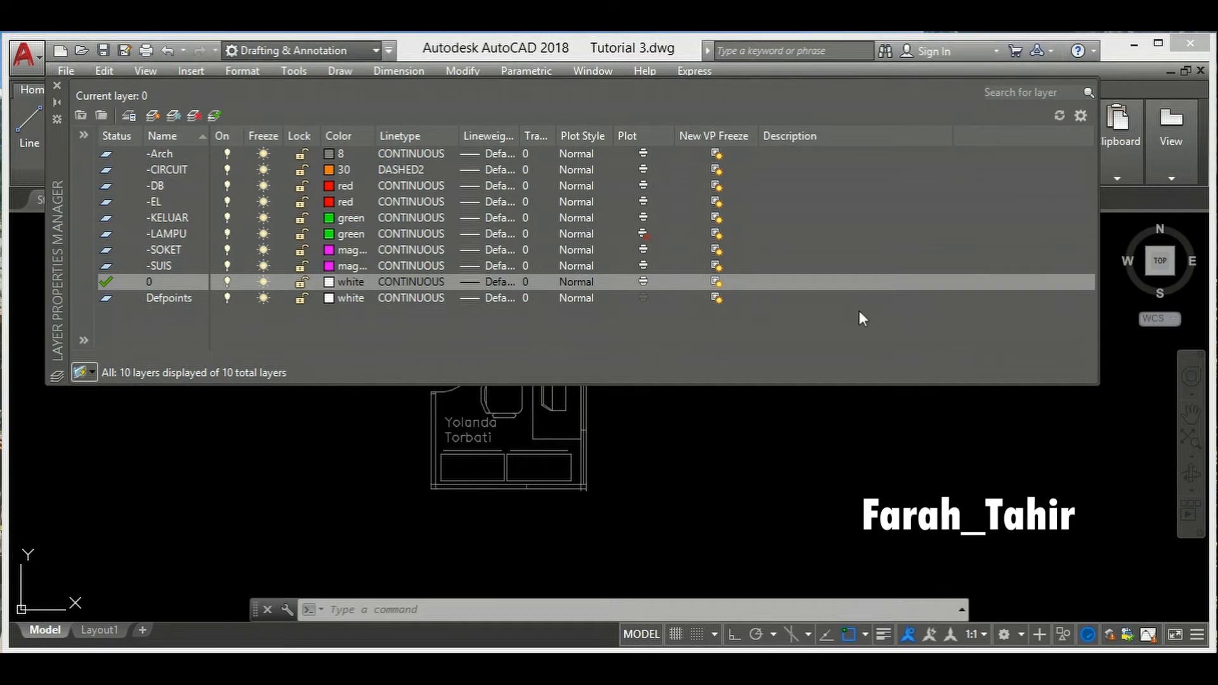
- Close the Layer Properties Manager and choose layer 0 as the current layer
left_click(58, 85)
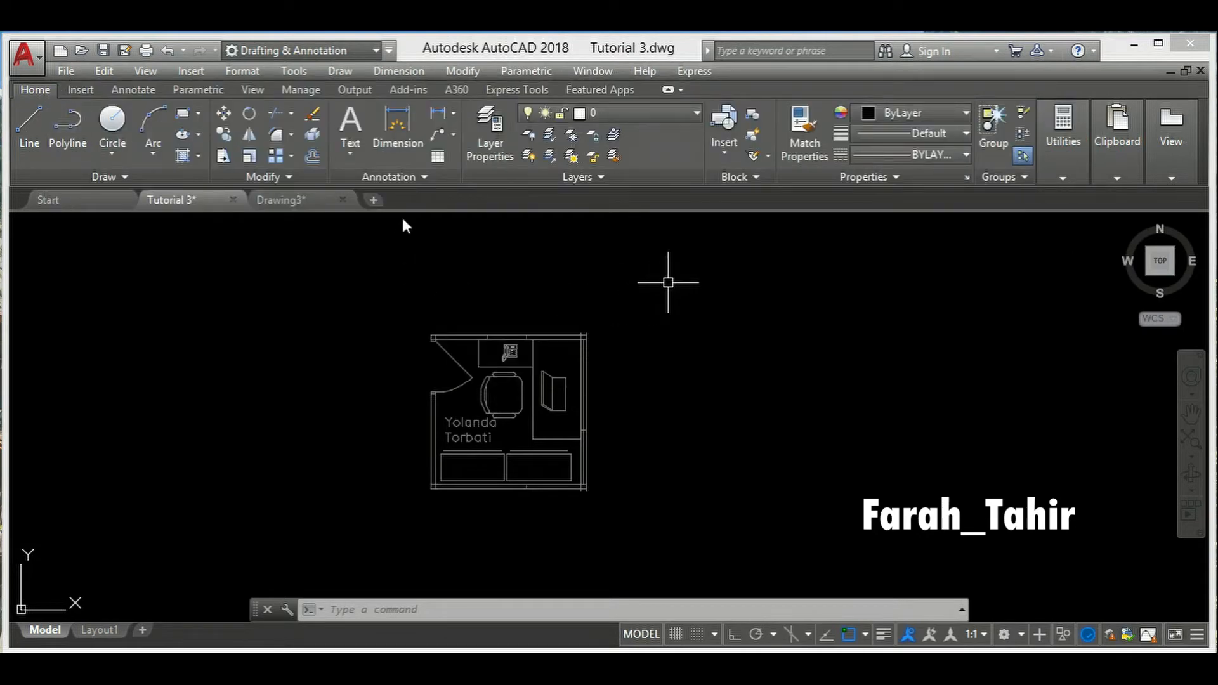
left_click(698, 112)
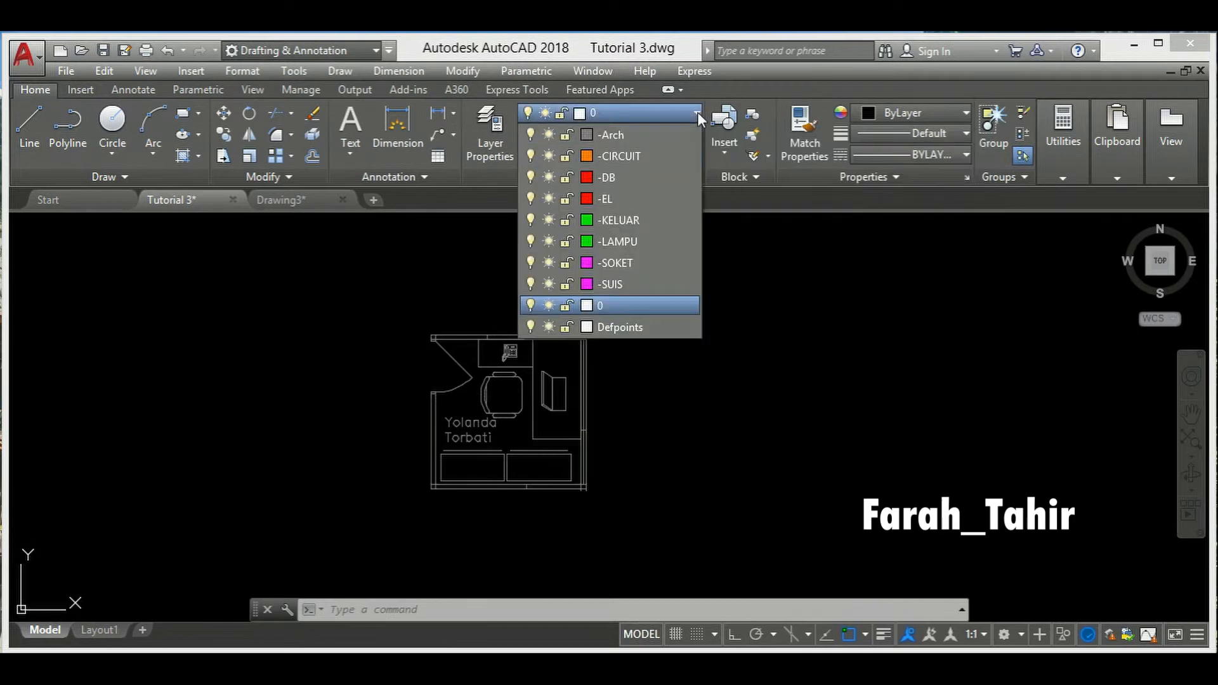
left_click(635, 309)
mouse_move(734, 386)
middle_mouse_down()
mouse_move(667, 424)
mouse_move(688, 416)
middle_mouse_up()
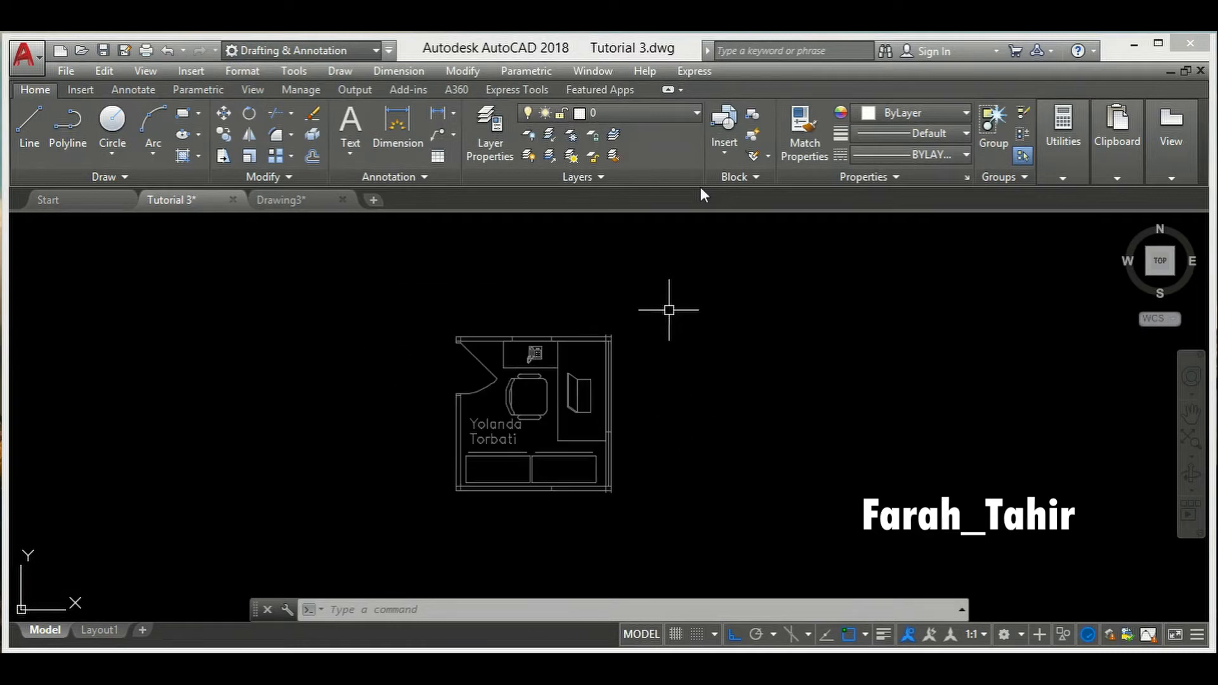
- Make -EL the current layer for drawing
left_click(687, 113)
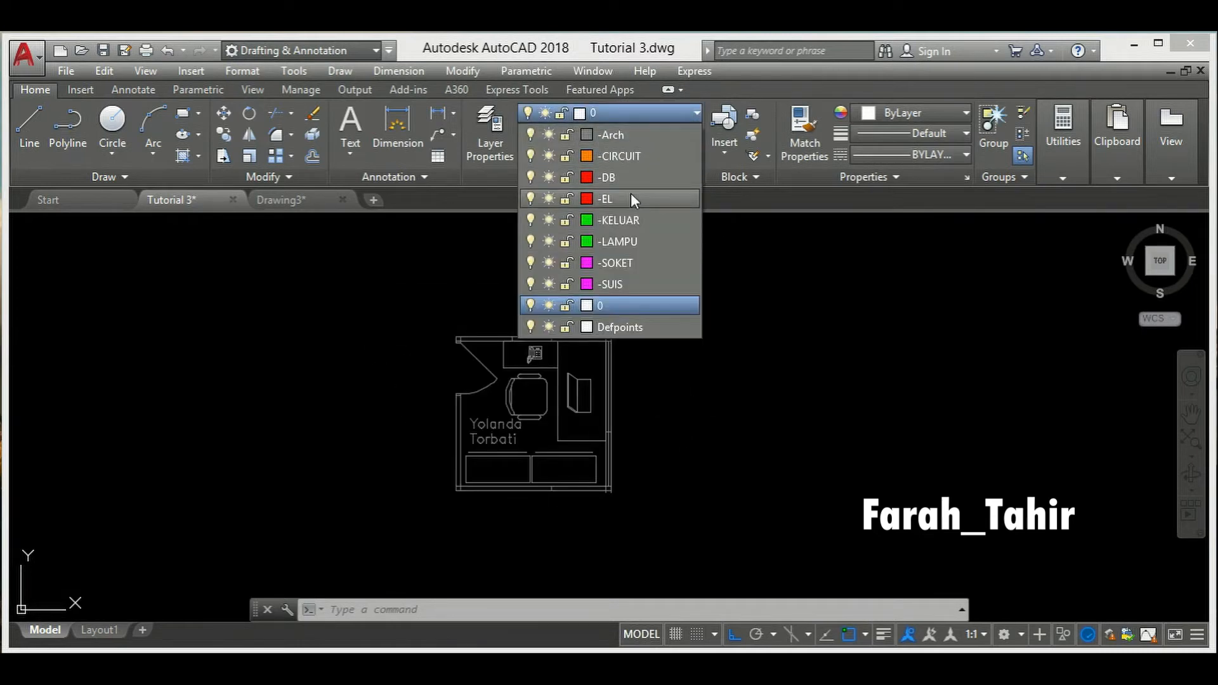
left_click(633, 198)
middle_click_drag(721, 408, 713, 391)
scroll(692, 380, "up", 2)
scroll(685, 375, "down", 2)
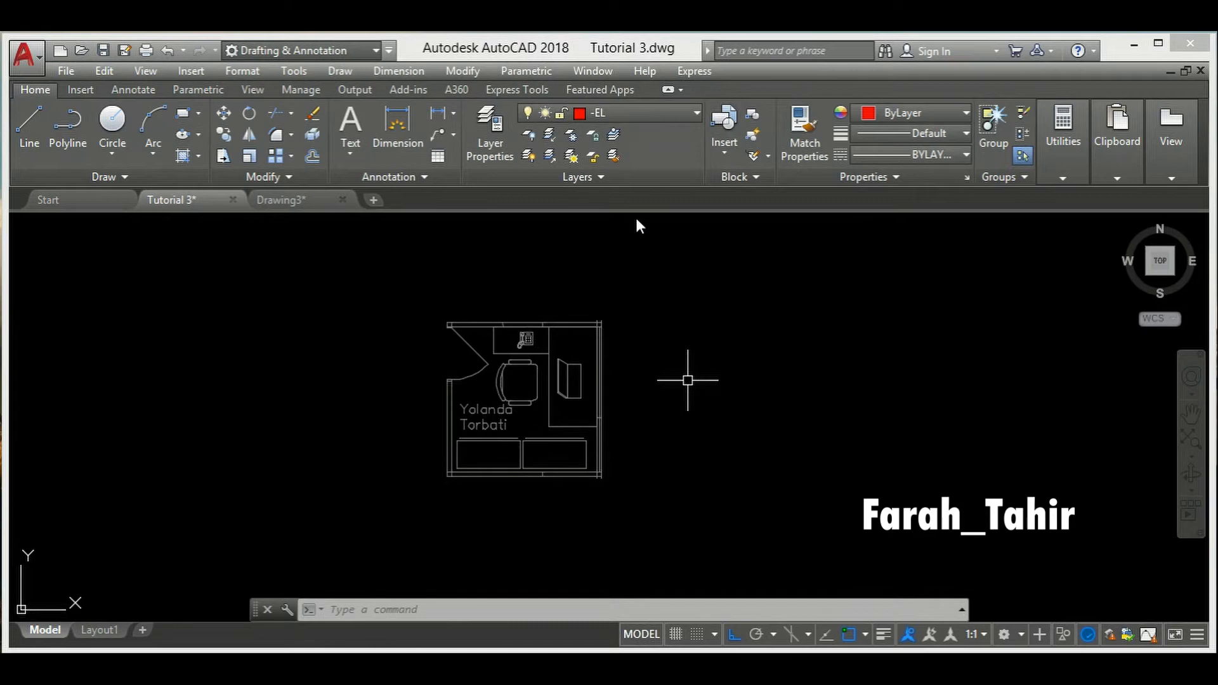
- Draw a 50 by 30 rectangle in the empty space to the right of the office plan
left_click(182, 115)
left_click(662, 384)
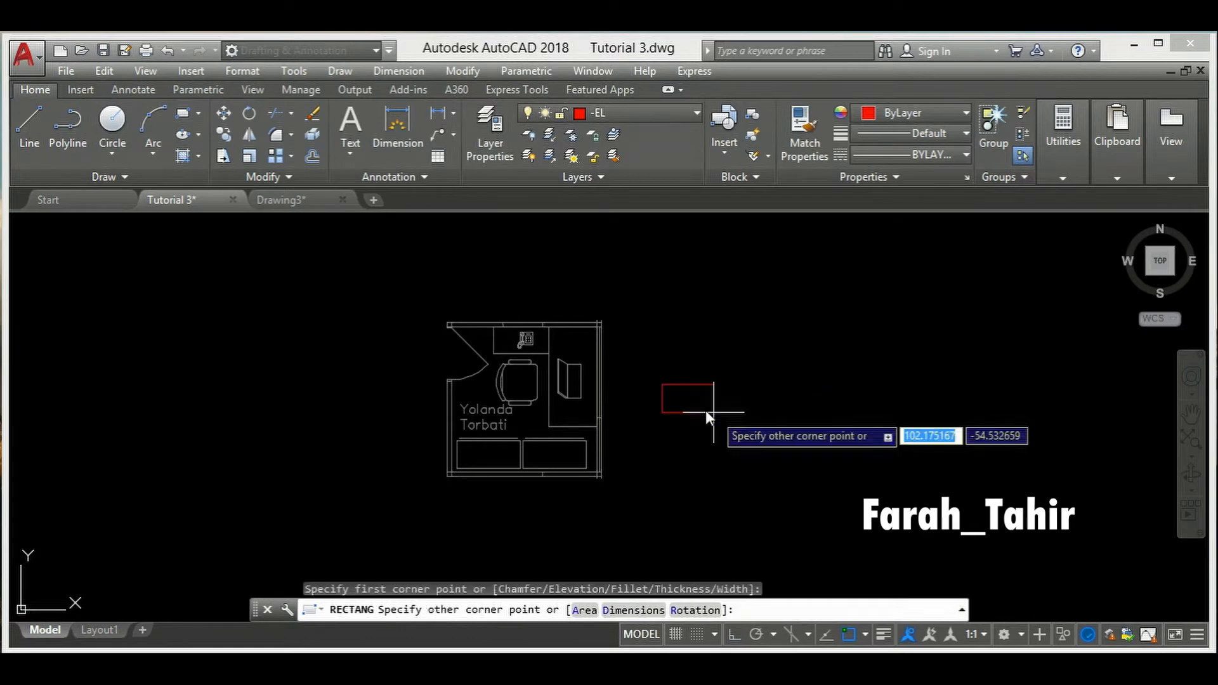
type("@")
type("50")
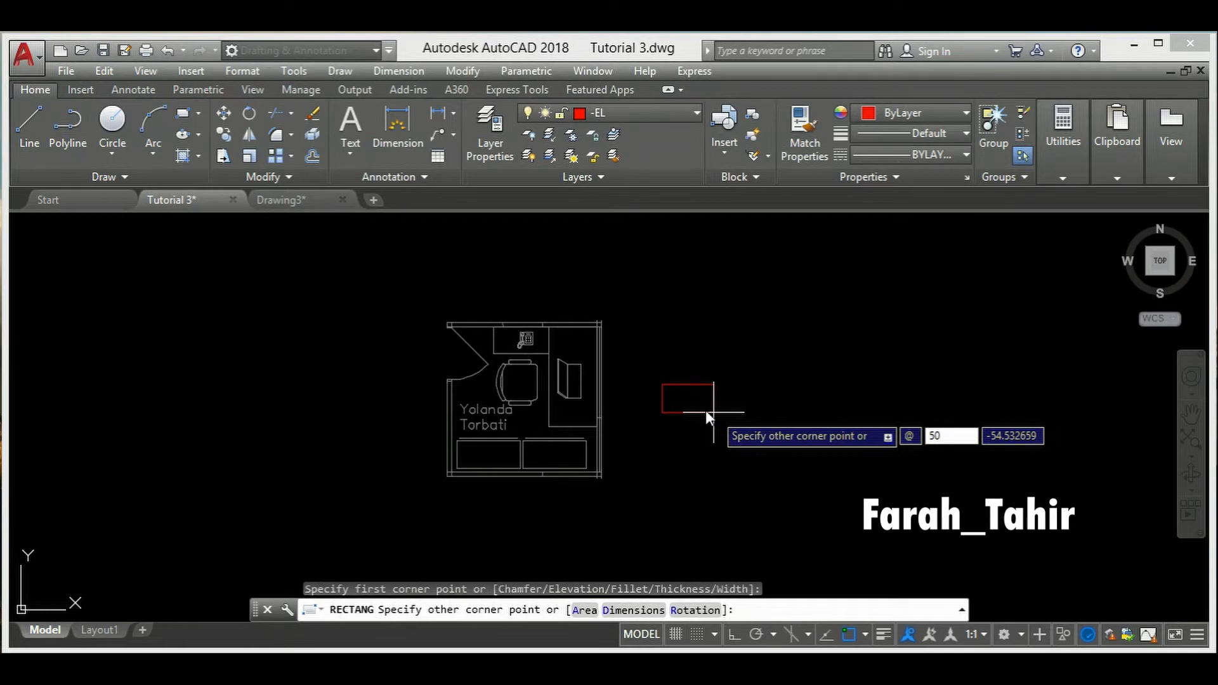
key("Tab")
type("30")
key("Return")
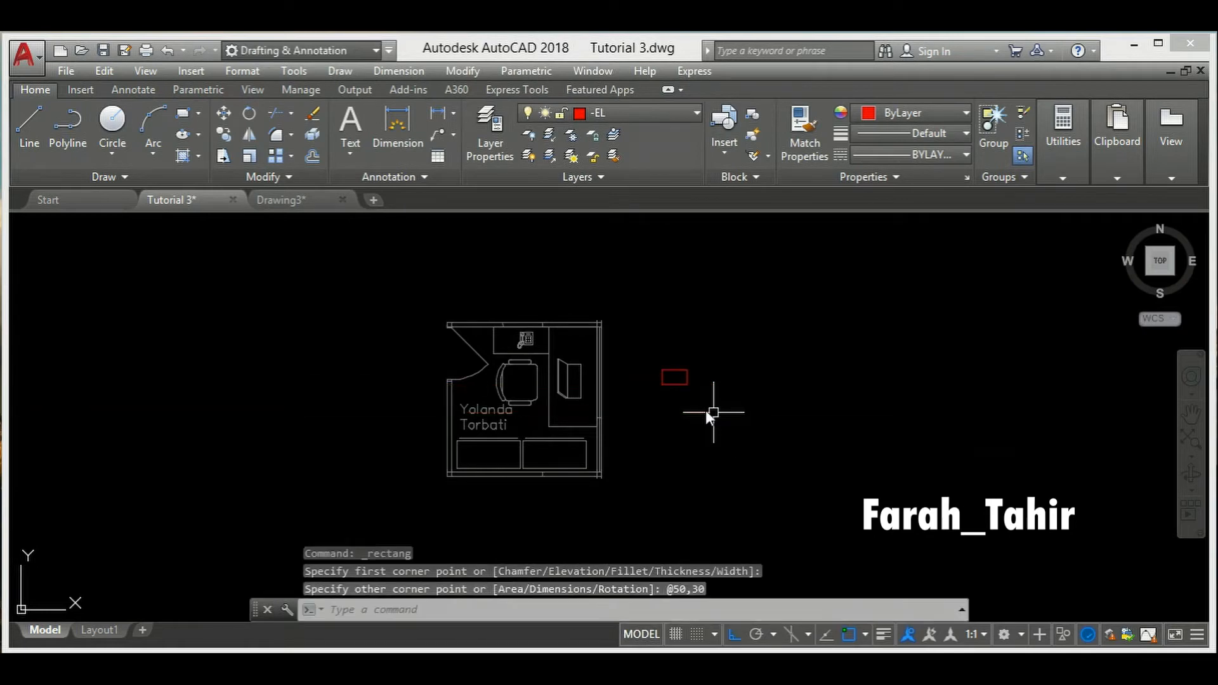
scroll(677, 371, "up", 2)
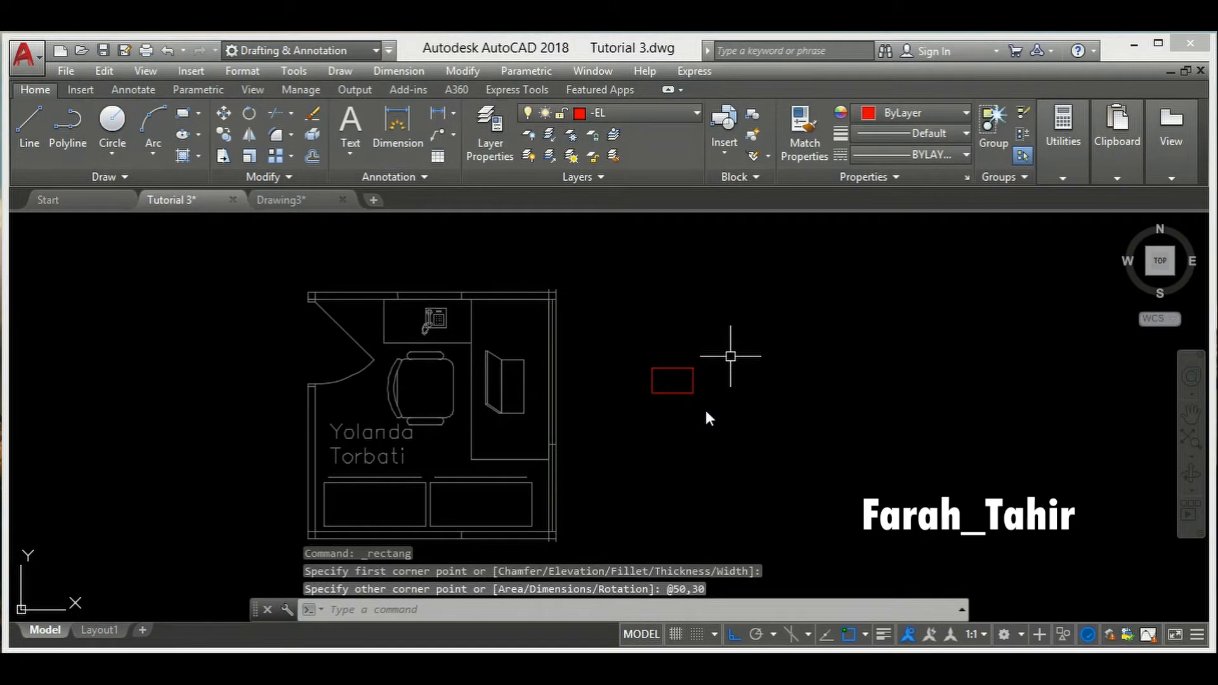
- Add horizontal single-line text reading EL, about 73 units high, starting just below the rectangle's lower-left corner
type("TEXT")
key("Return")
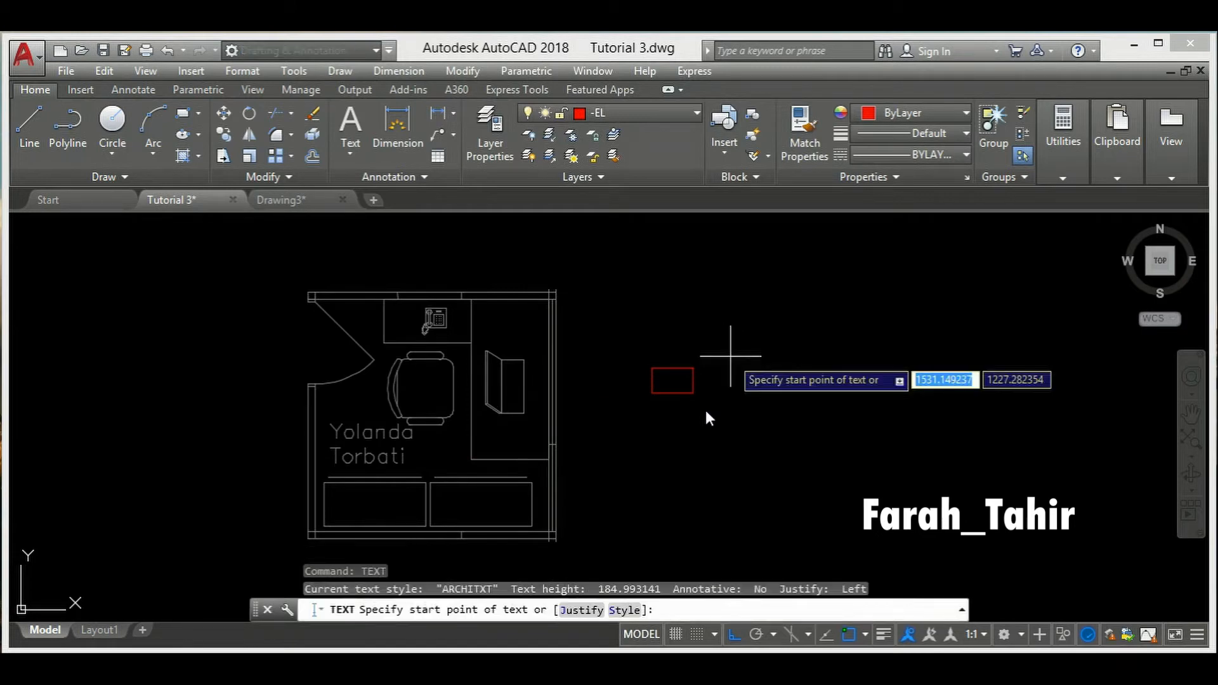
left_click(653, 411)
left_click(711, 411)
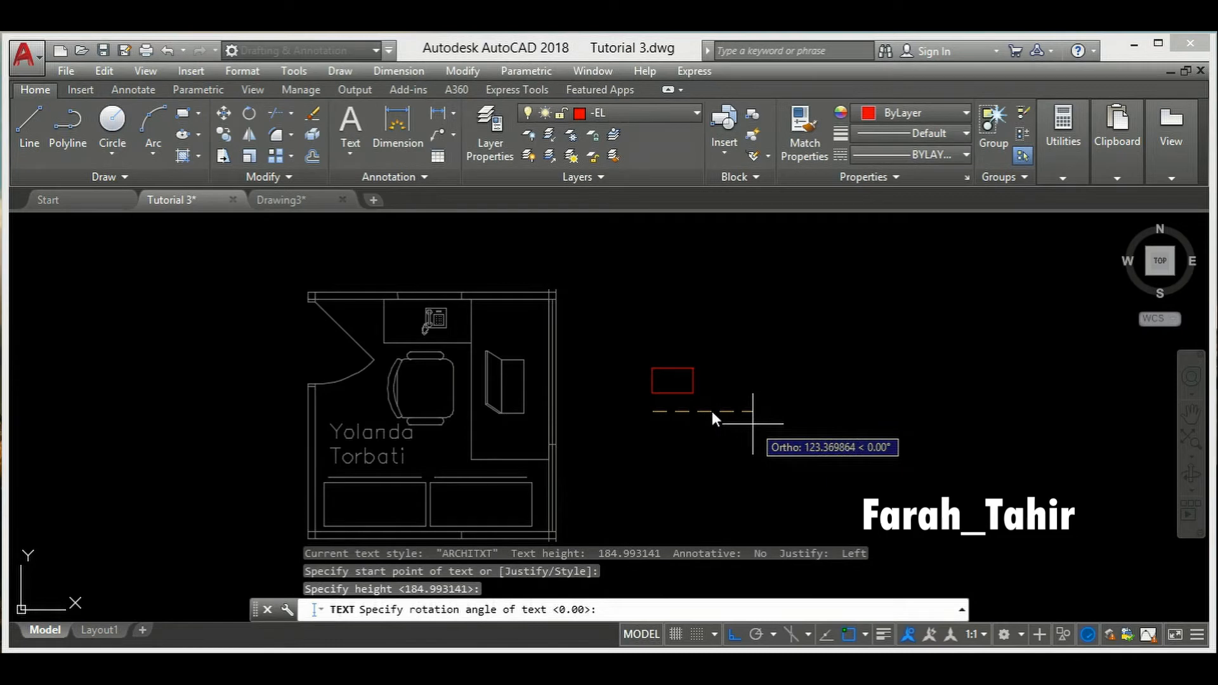
left_click(754, 424)
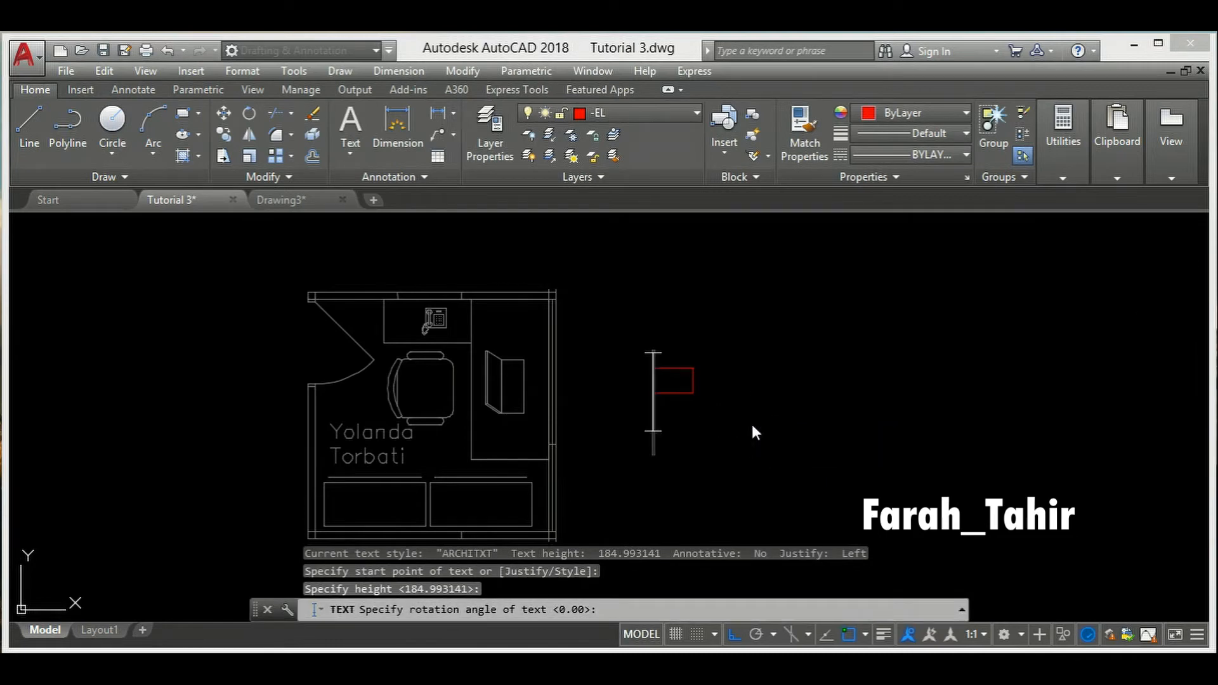
type("EL")
key("Return")
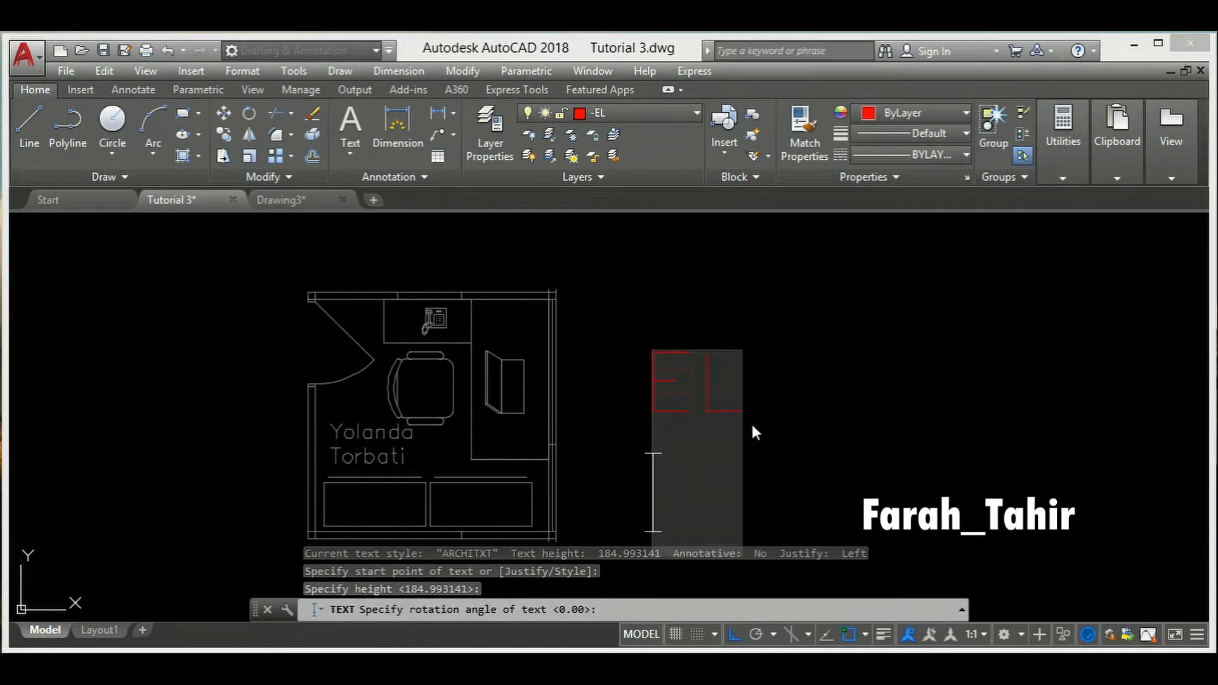
key("BackSpace")
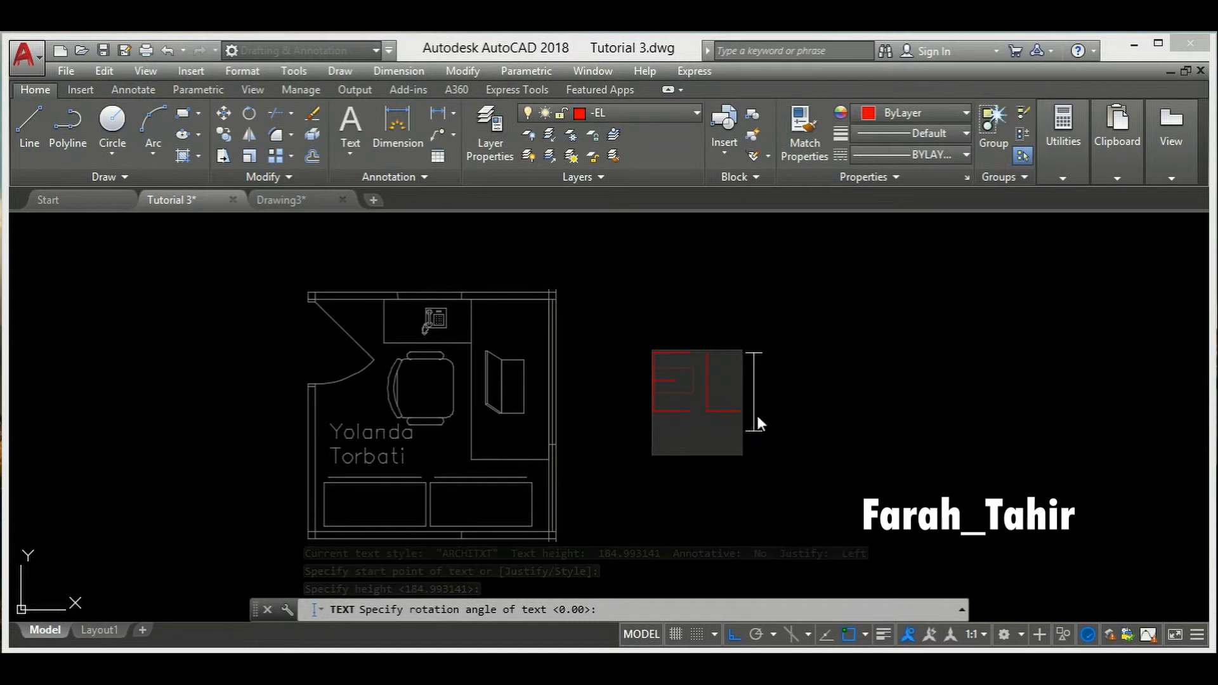
key("Return")
key("Return")
- Open the properties of the EL text, try a height of 10, and settle on a height of 20
left_click(762, 449)
left_click(726, 397)
scroll(727, 397, "up", 2)
type("CH")
key("Return")
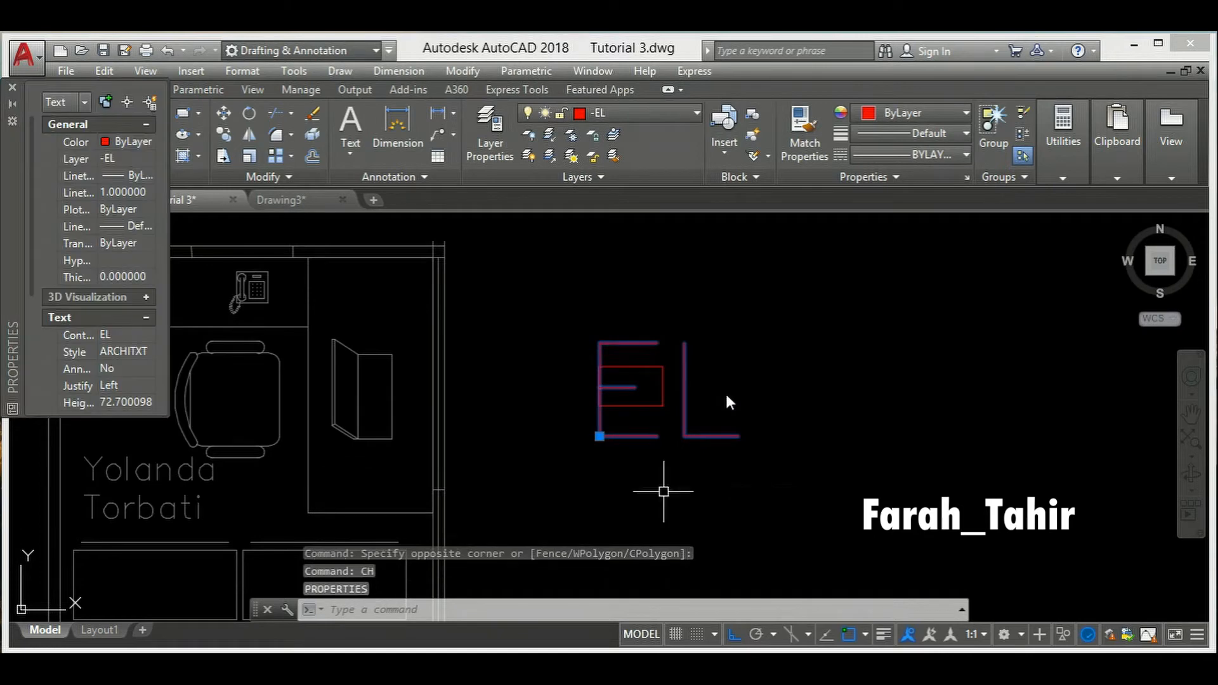
left_click(142, 403)
type("10")
key("Tab")
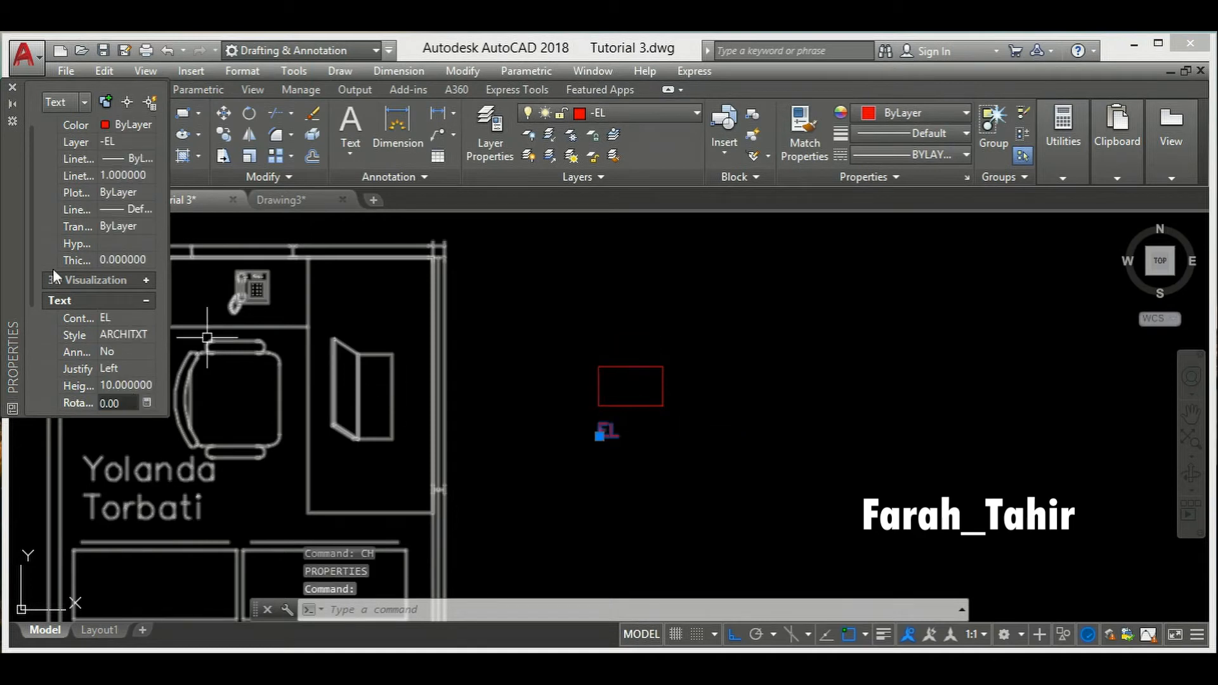
left_click(143, 383)
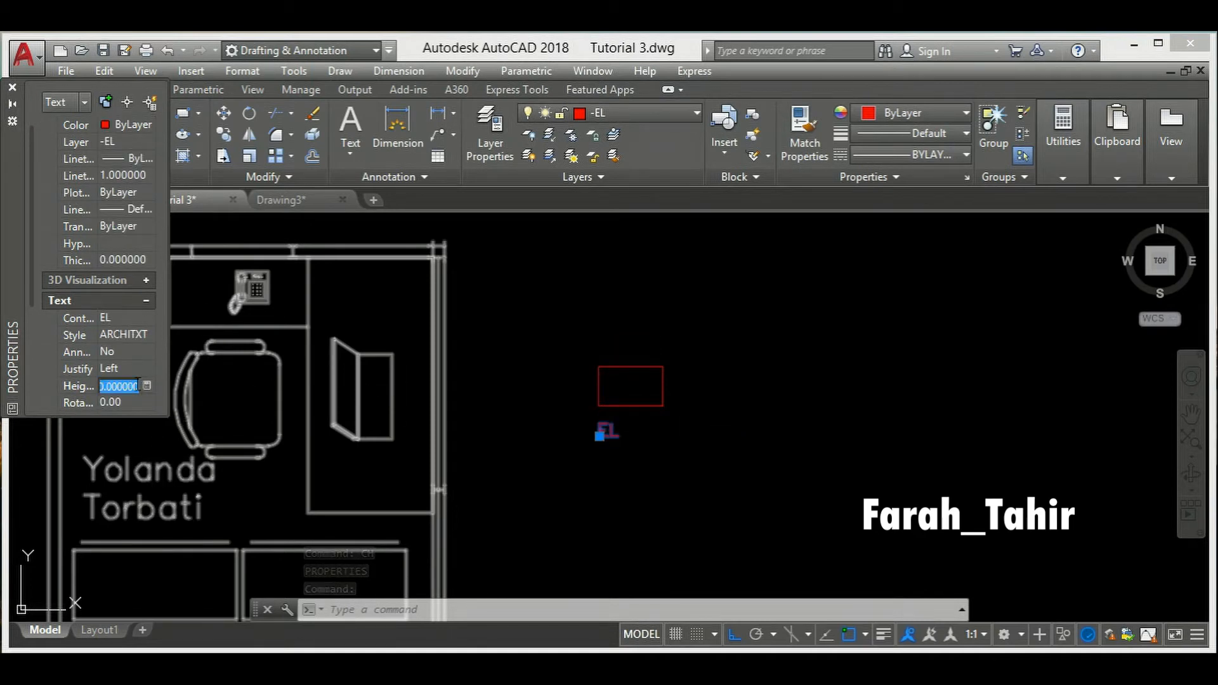
type("20")
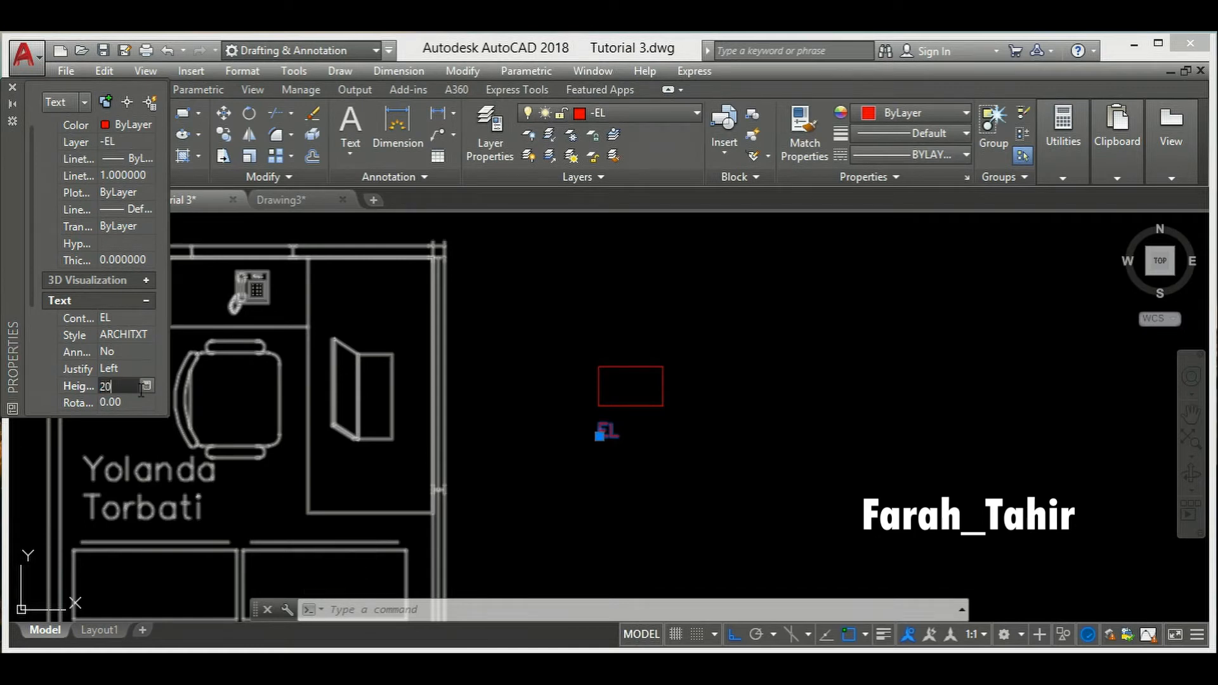
key("Return")
- Move the EL text about 33 units diagonally up into the rectangle with Ortho turned off
type("m")
key("Return")
left_click(731, 465)
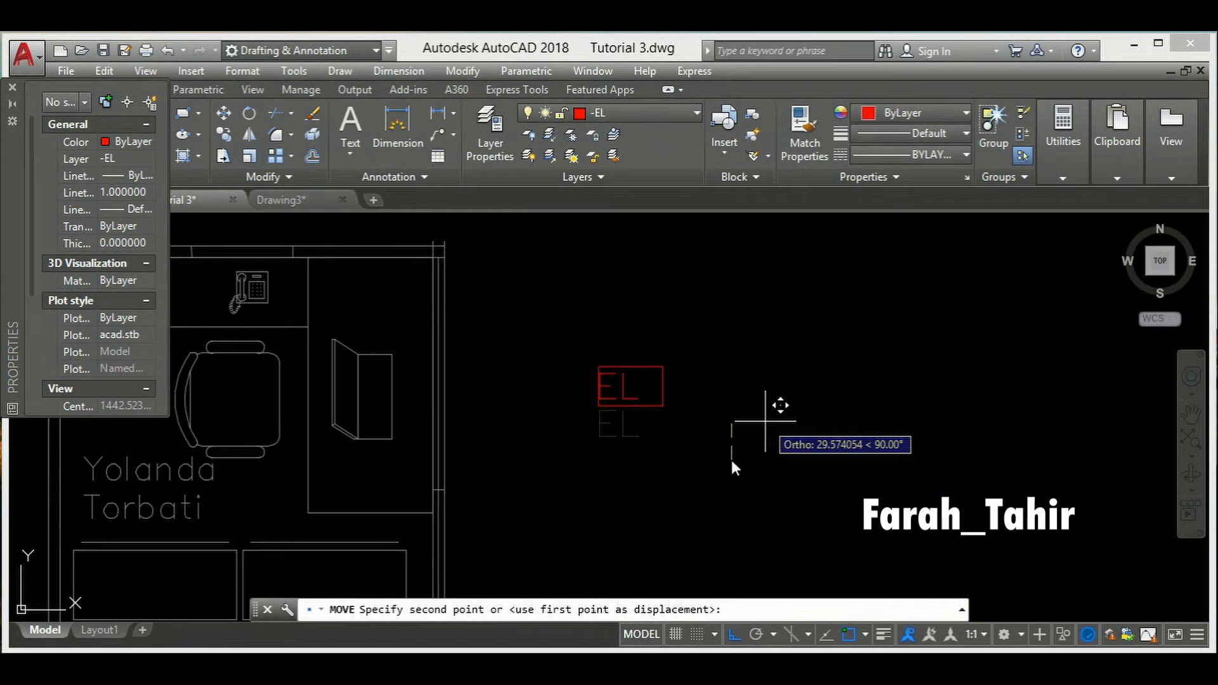
key("F8")
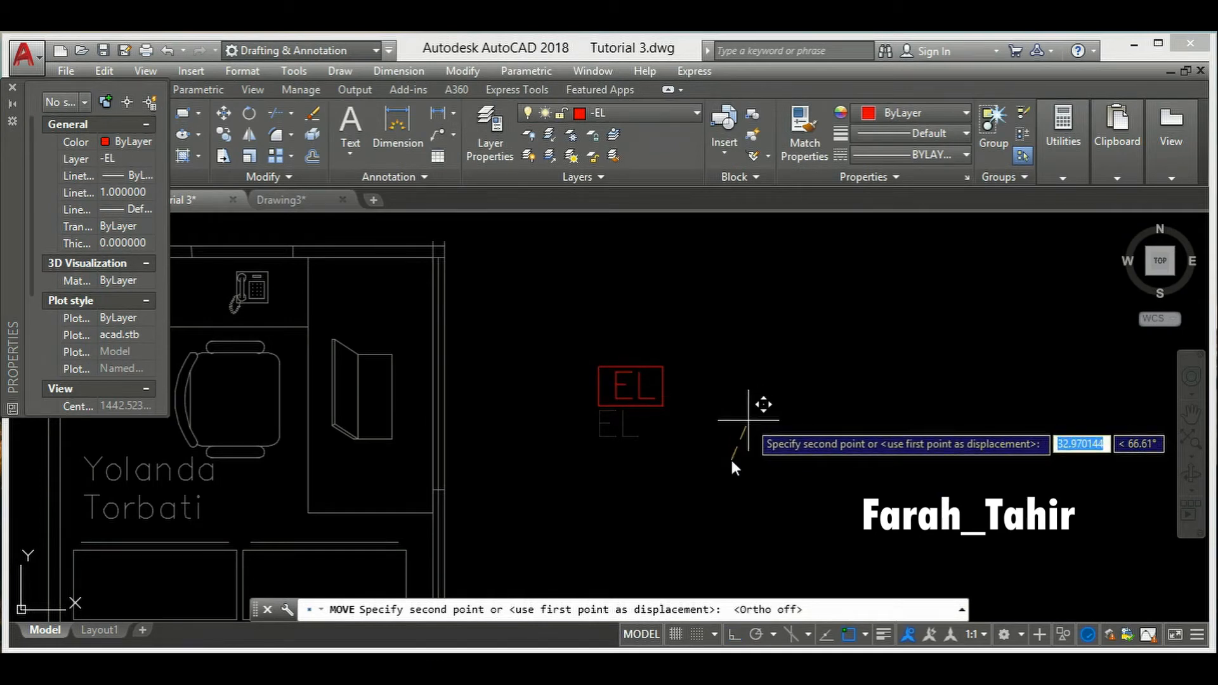
left_click(749, 419)
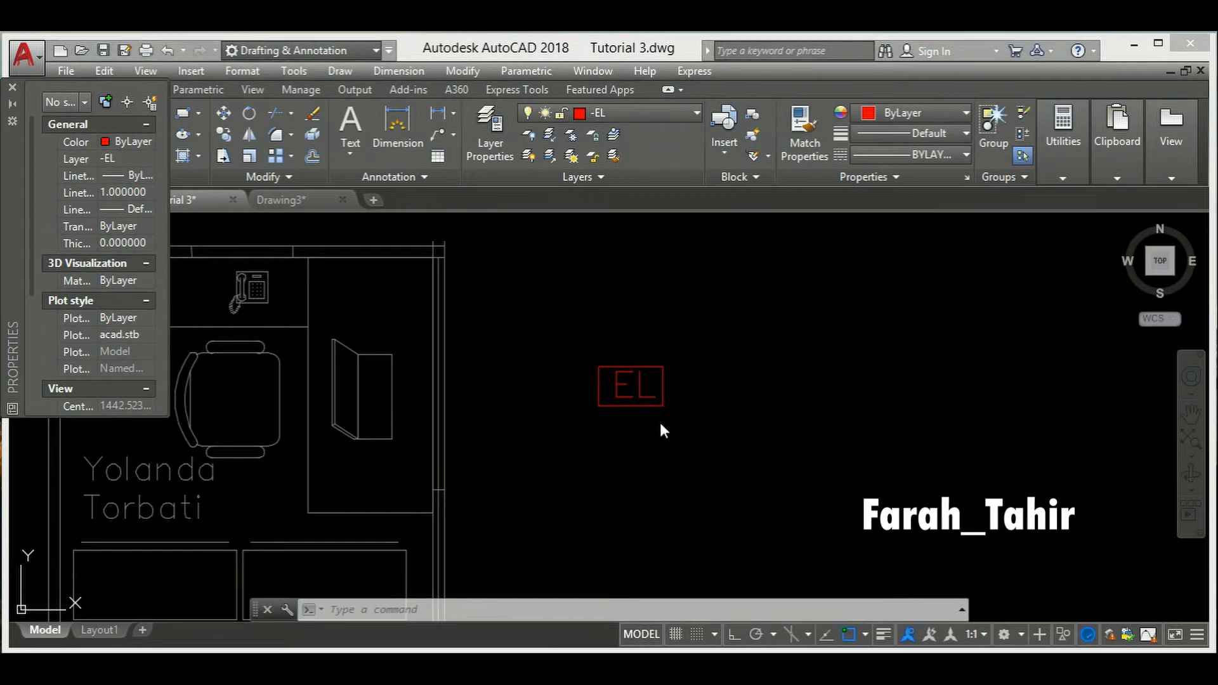
key("F8")
key("Escape")
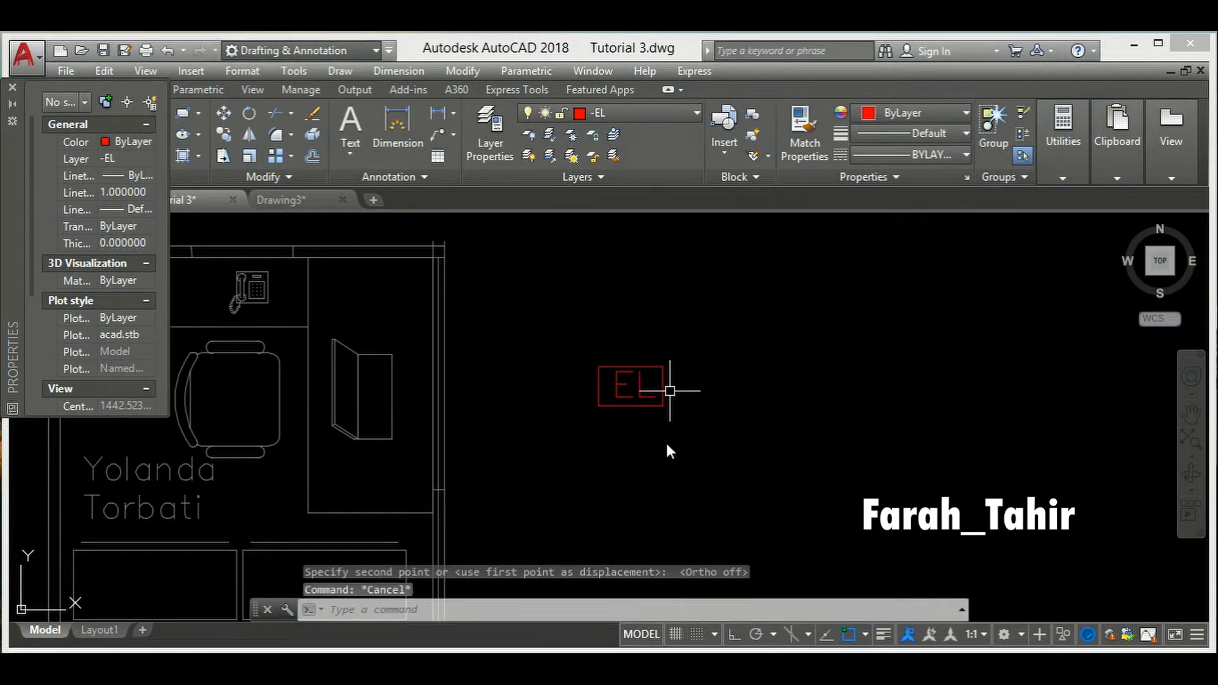
- Nudge the EL text slightly downward so it sits centred inside the rectangle
scroll(647, 398, "up", 2)
scroll(645, 398, "up", 3)
left_click(648, 399)
type("M")
key("Return")
left_click(809, 354)
left_click(809, 360)
scroll(767, 452, "down", 5)
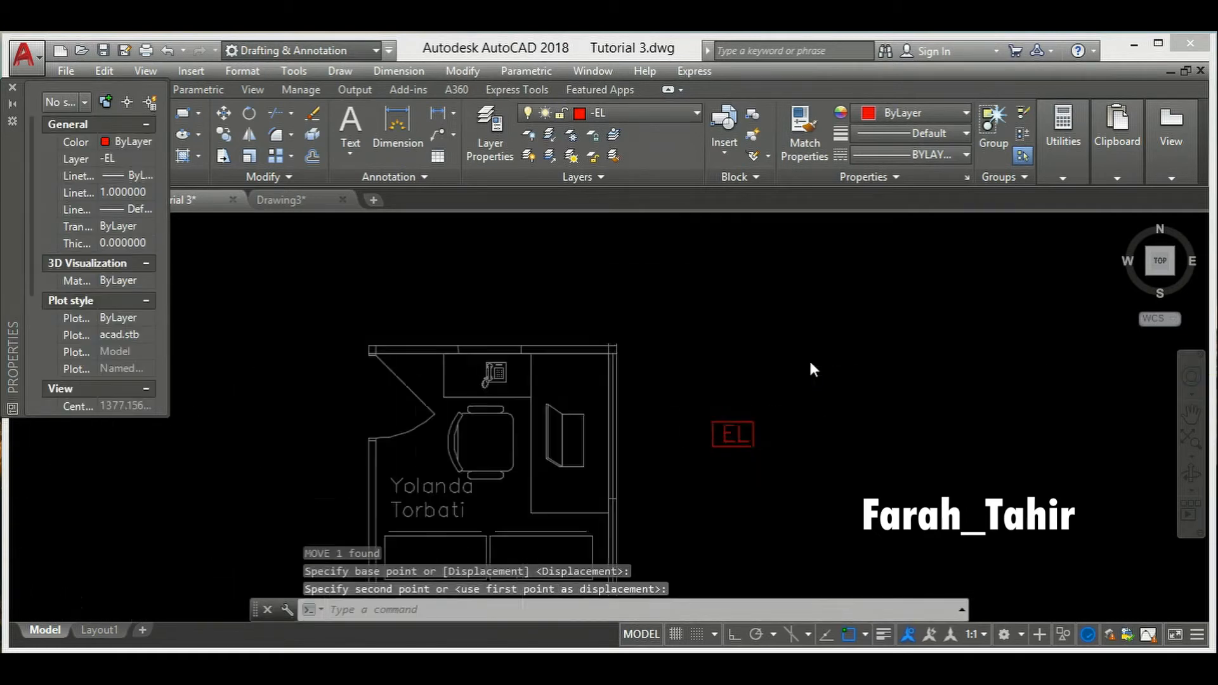
key("Escape")
key("Escape")
scroll(775, 463, "up", 2)
middle_click_drag(755, 435, 717, 434)
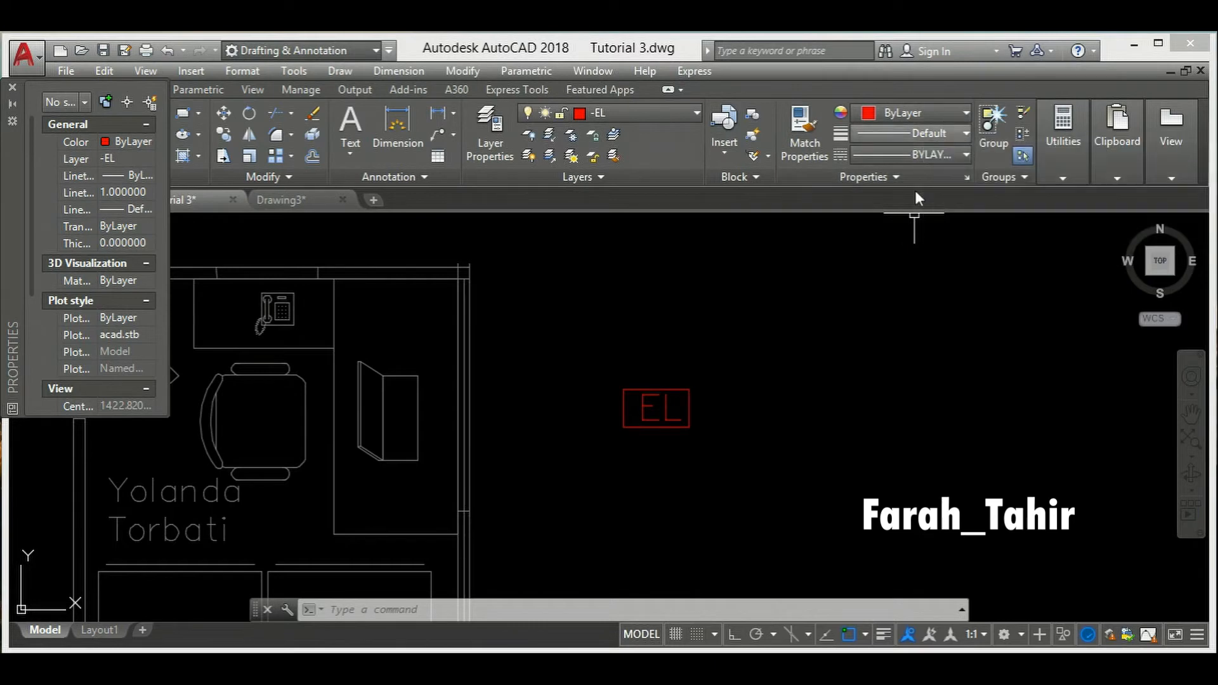
key("Escape")
key("Escape")
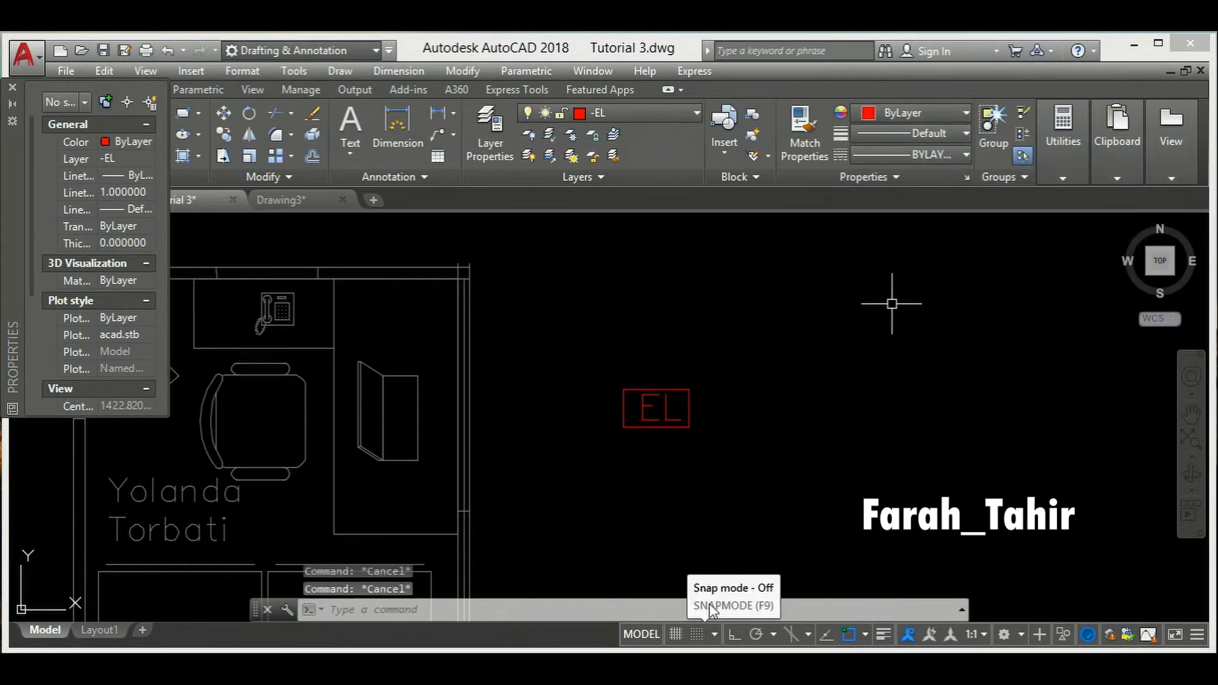
left_click(752, 503)
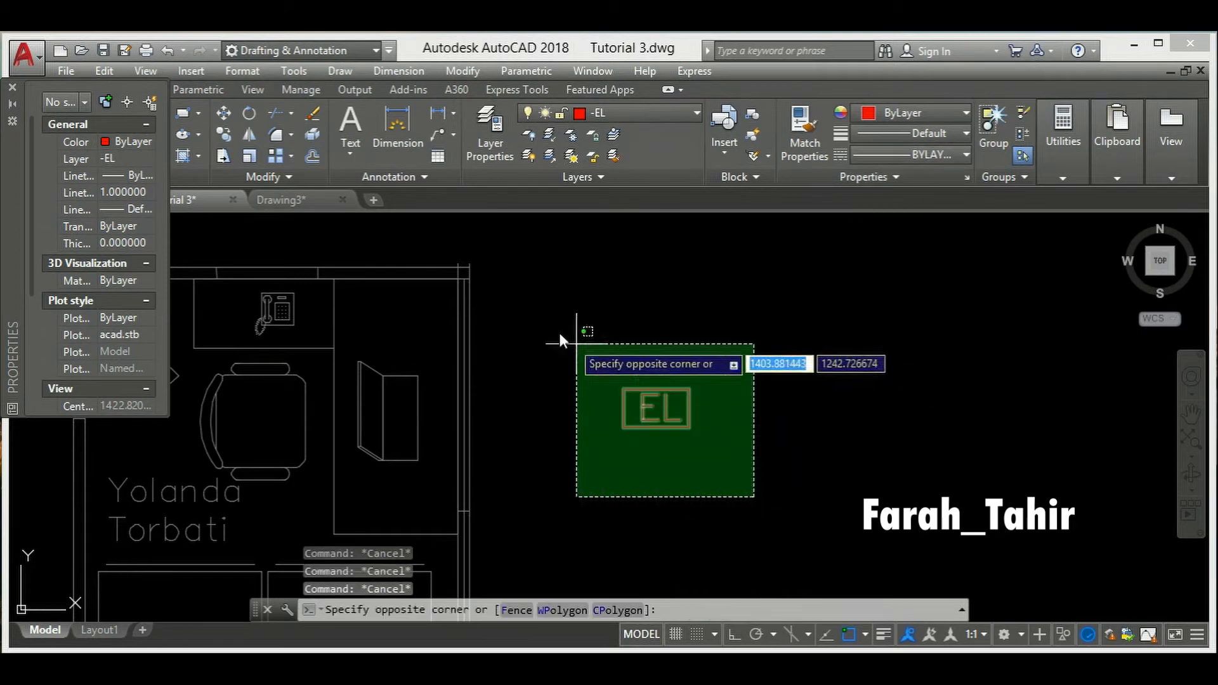
left_click(567, 346)
type("c")
key("Return")
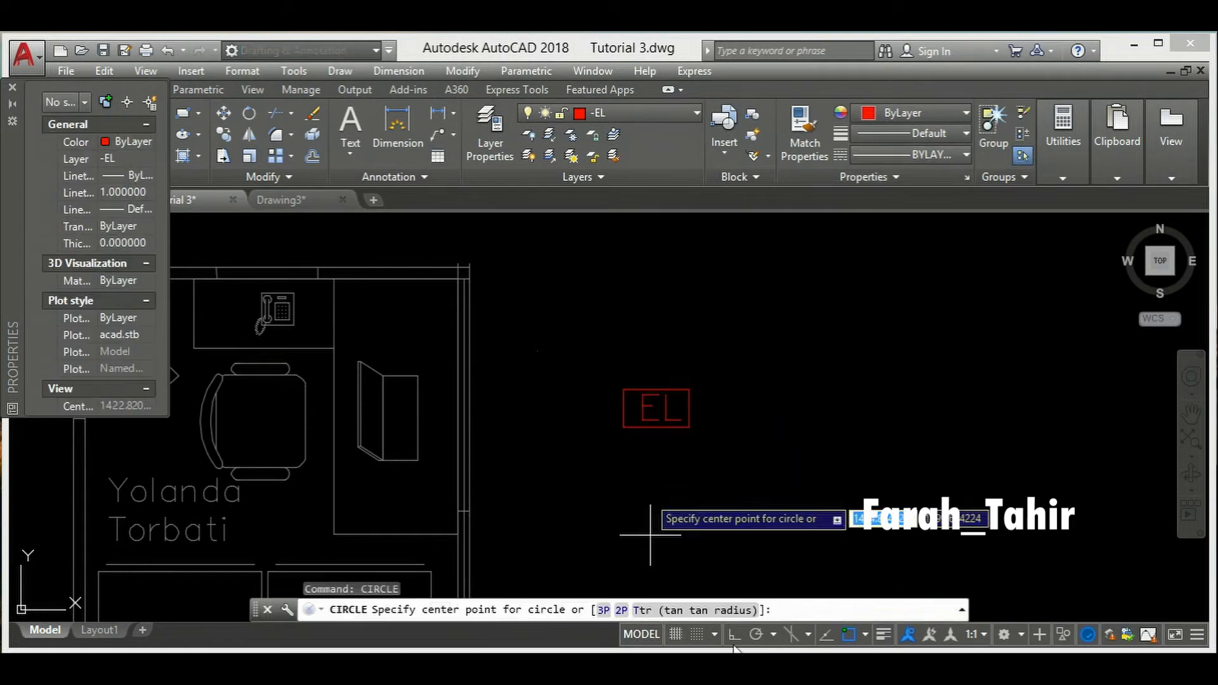
left_click(698, 489)
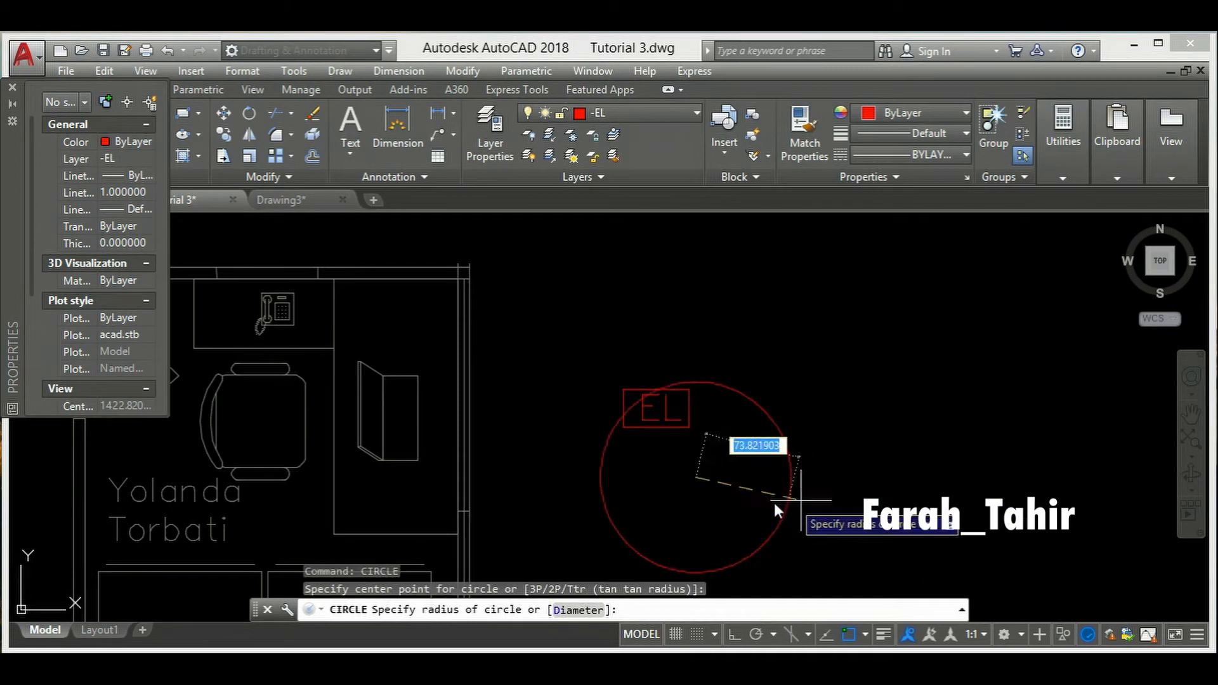
key("Escape")
- Copy the rectangle and its EL text to the empty space on their right
left_click(771, 460)
left_click(581, 356)
type("co")
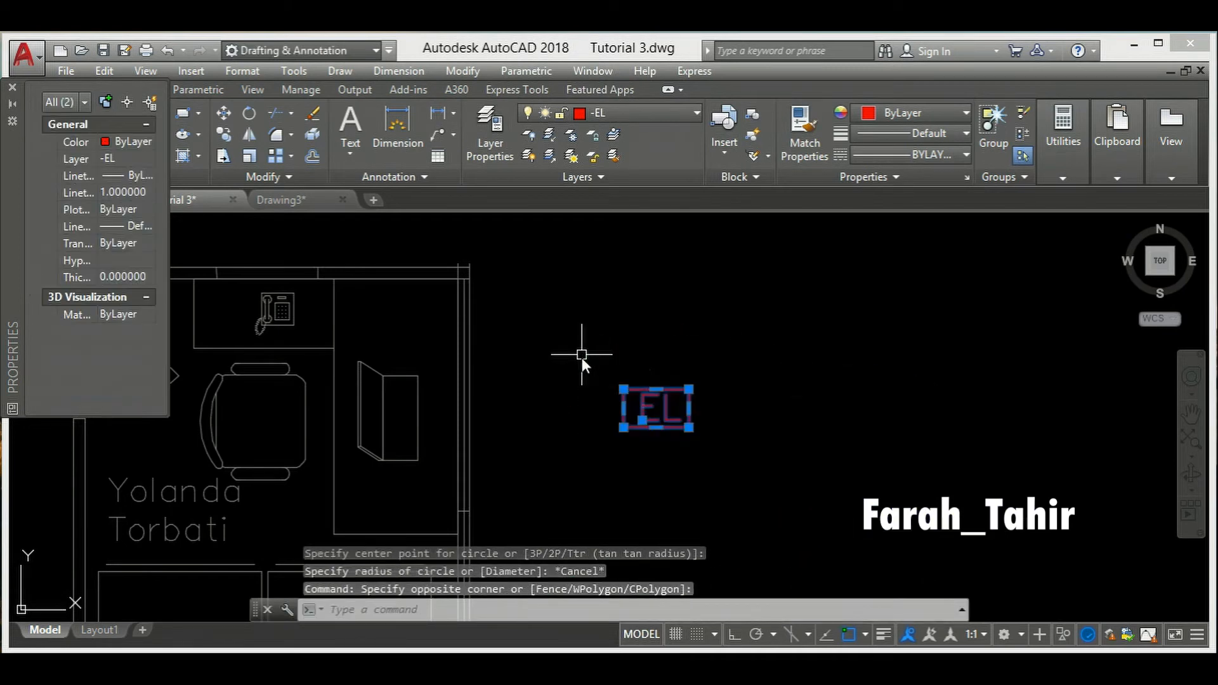
key("Return")
left_click(633, 492)
left_click(810, 490)
key("Escape")
- Override the colour of the copied rectangle and text with Blue
left_click(901, 473)
left_click(793, 343)
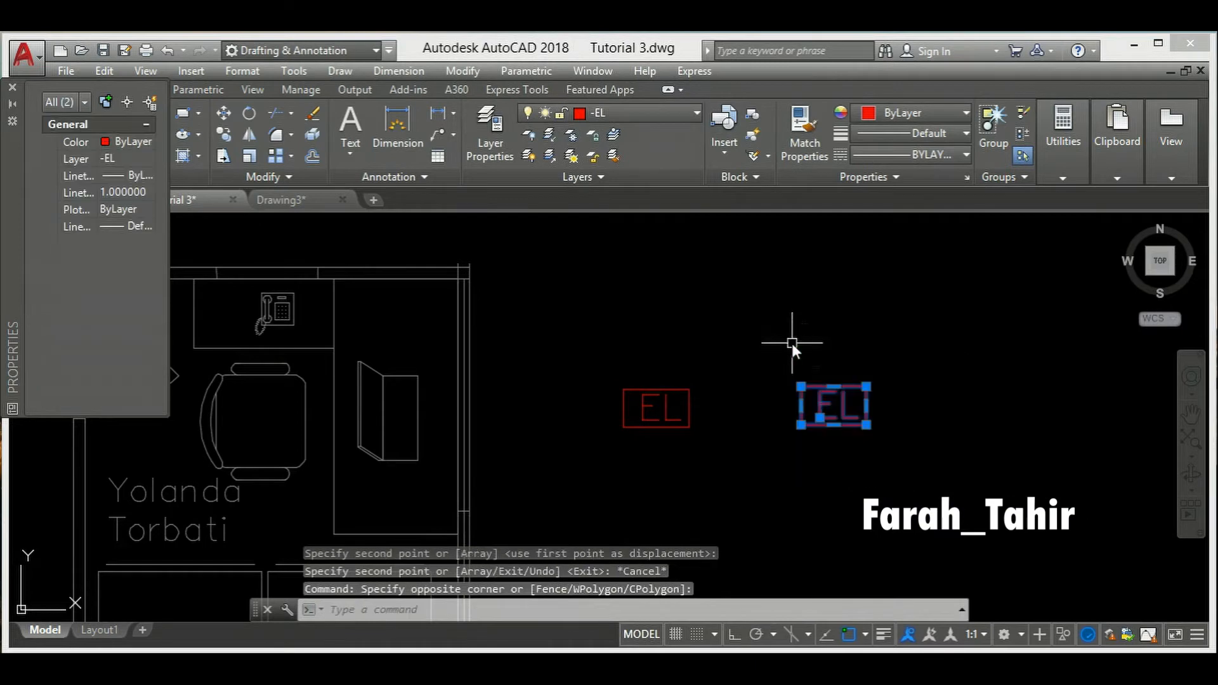
left_click(957, 117)
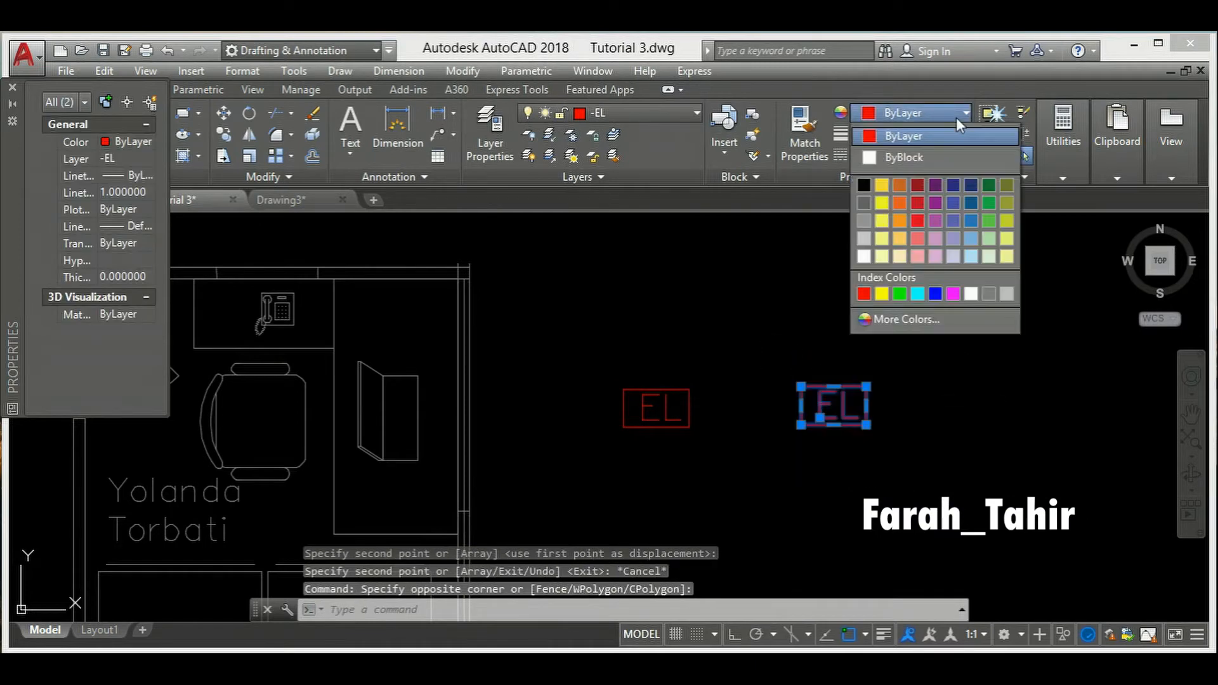
left_click(936, 294)
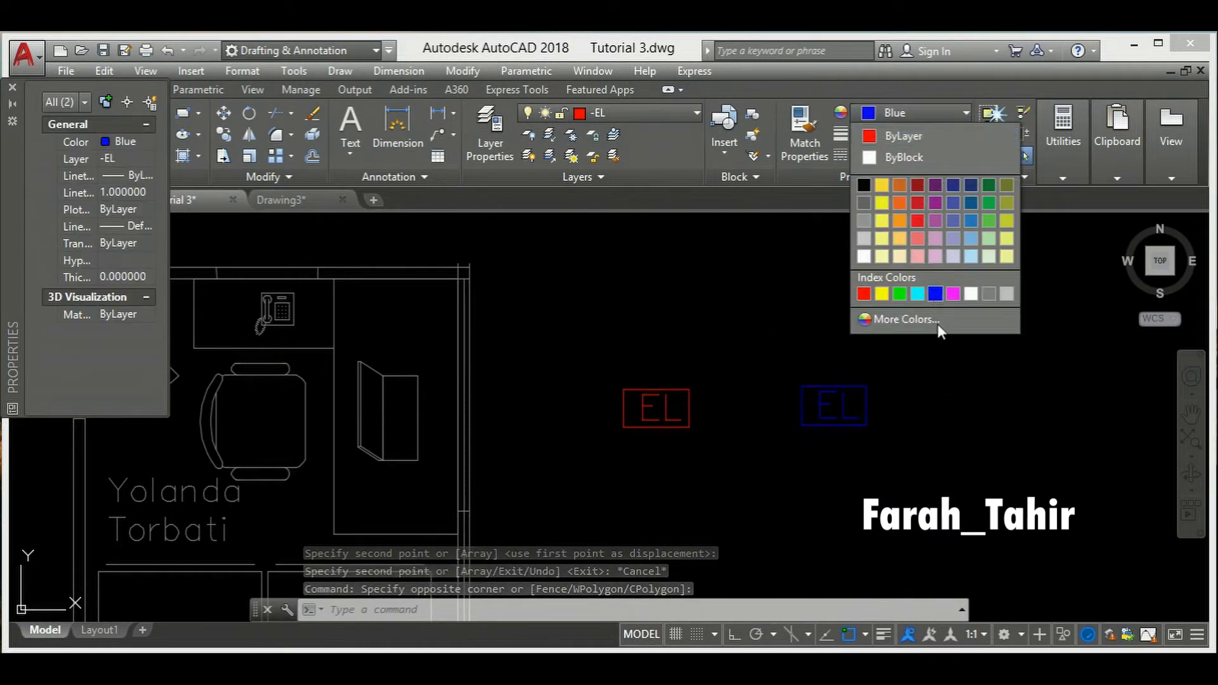
key("Escape")
- Set the lineweight of the blue rectangle and text to 0.40 mm
left_click(890, 529)
left_click(829, 356)
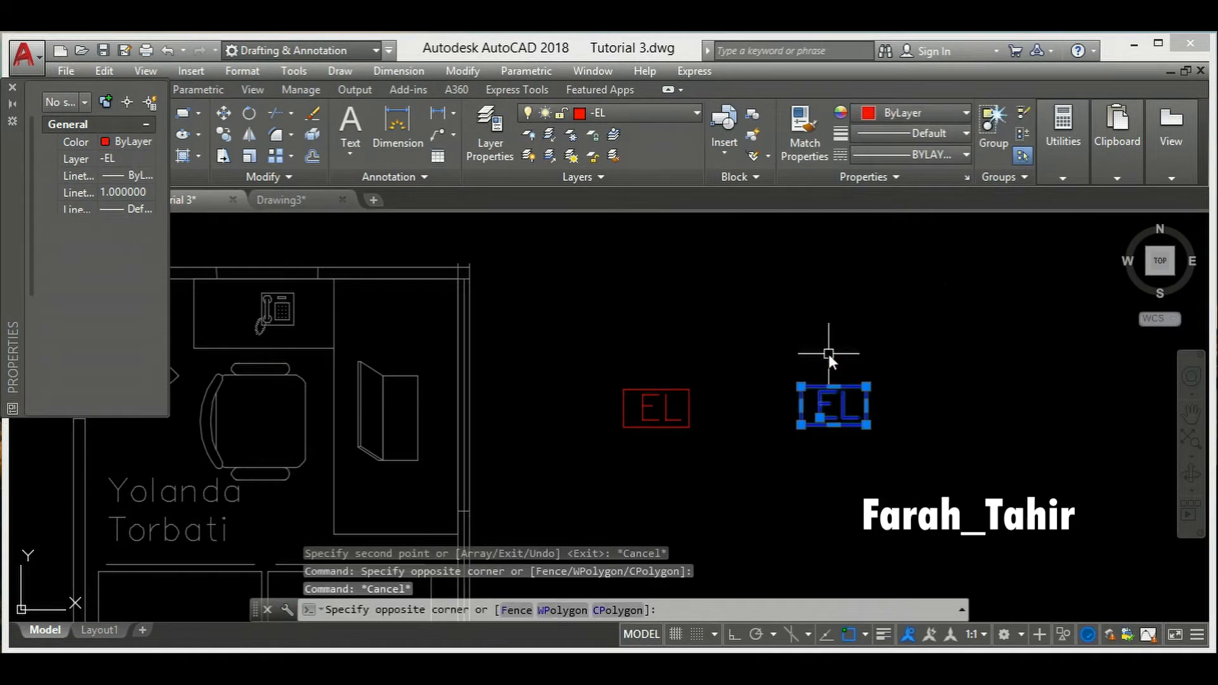
left_click(900, 133)
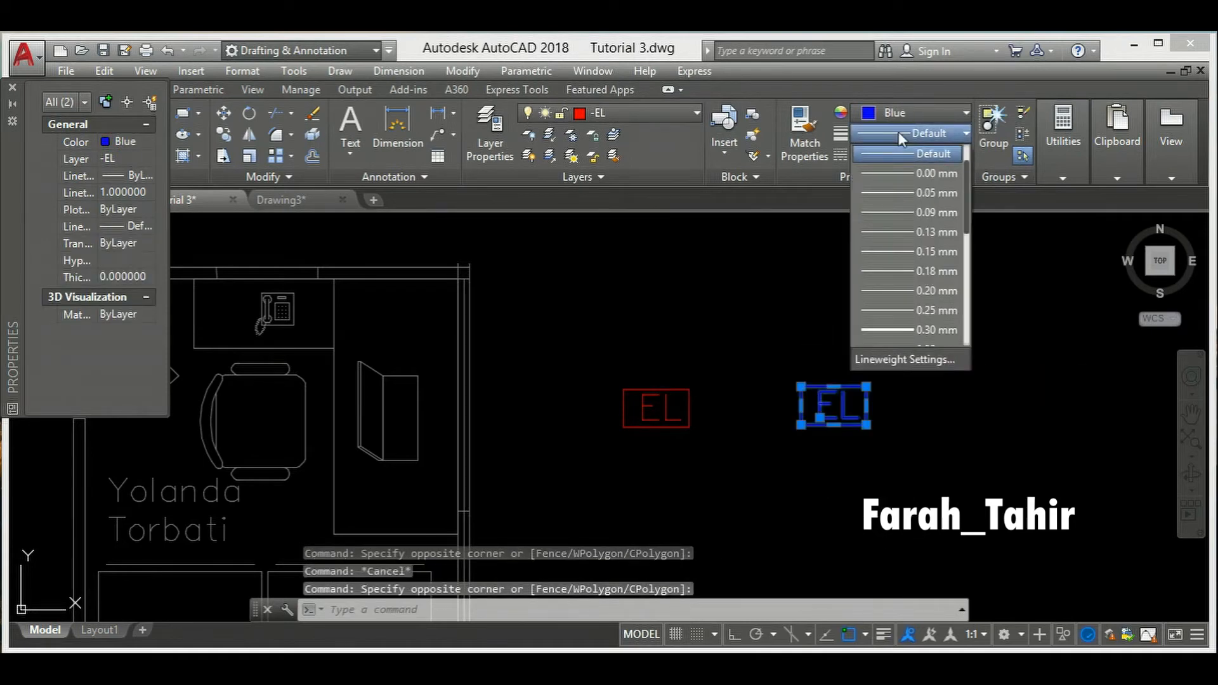
scroll(907, 266, "down", 3)
left_click(901, 288)
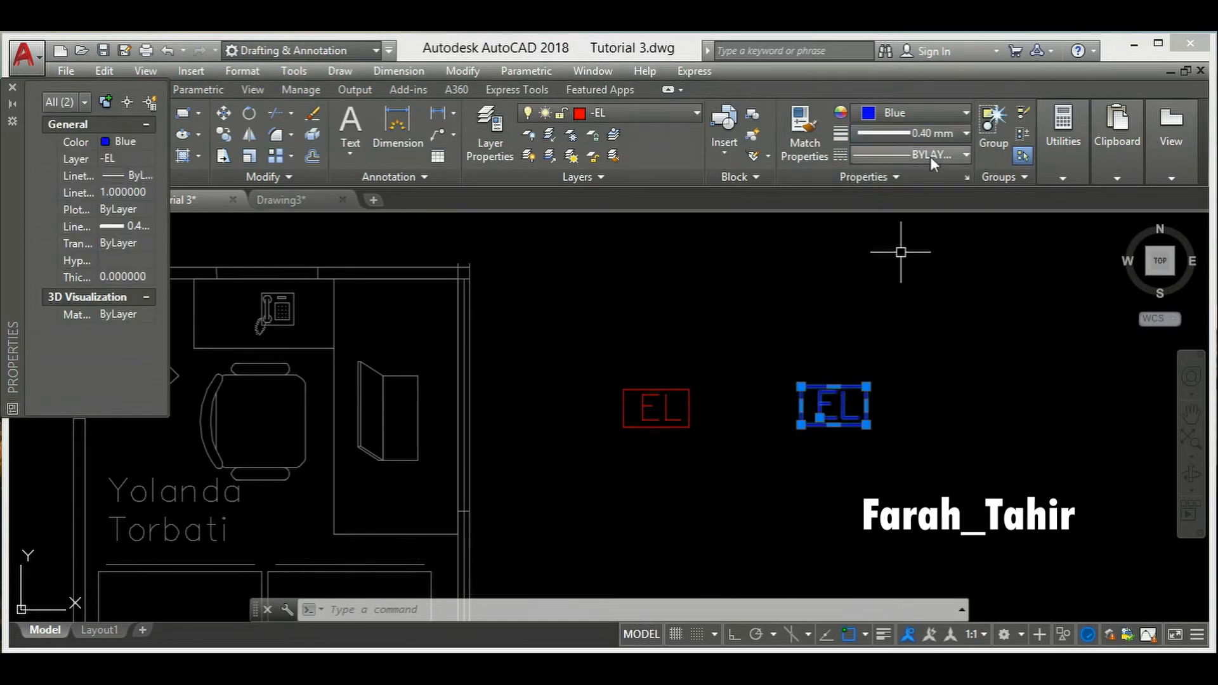
- Set the linetype of the blue rectangle and text to DASHED2
left_click(931, 155)
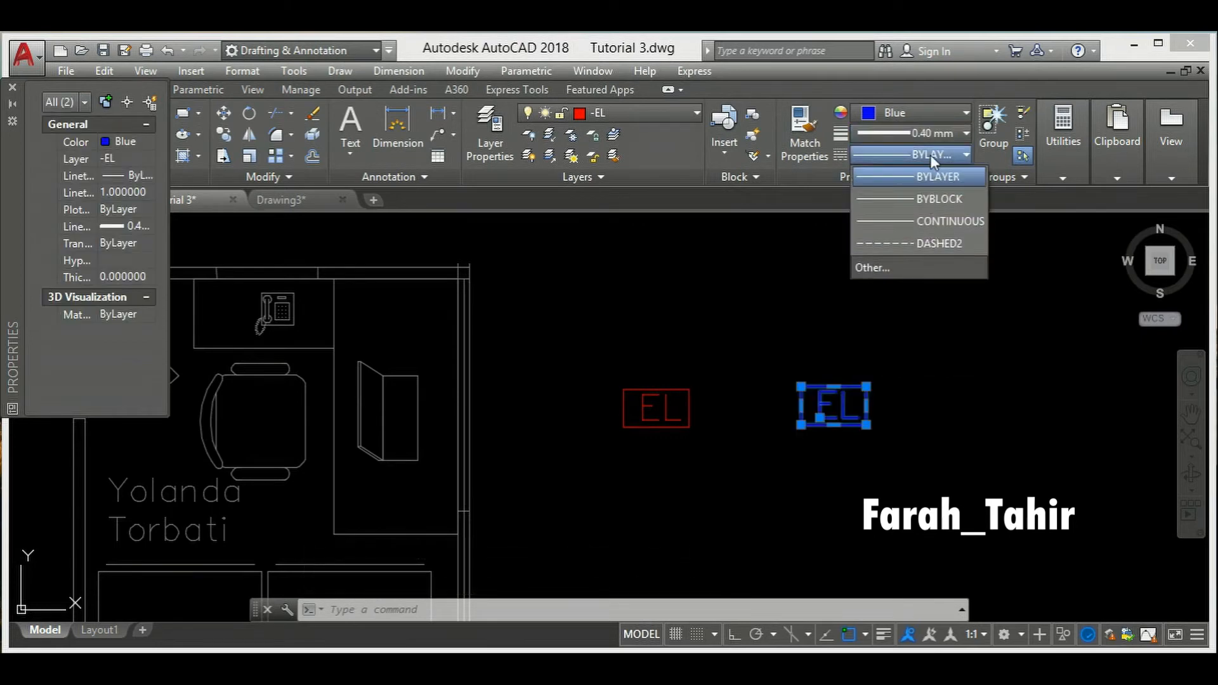
left_click(909, 246)
key("Escape")
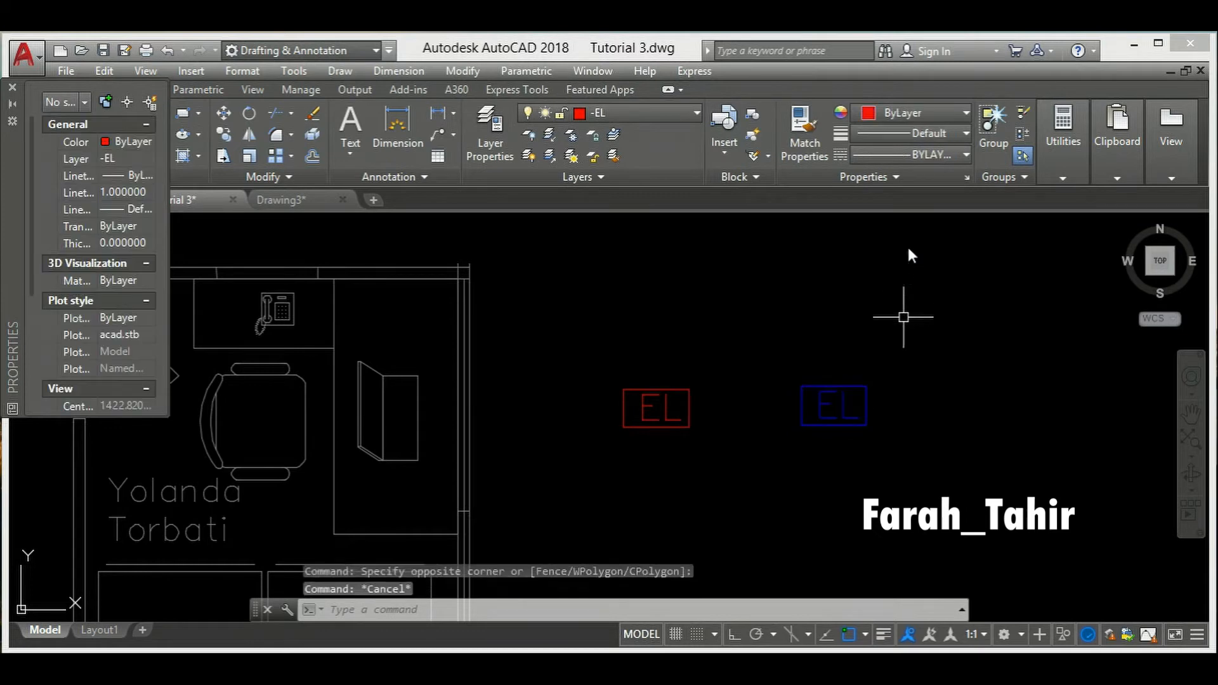
key("Escape")
scroll(802, 445, "up", 5)
scroll(814, 376, "down", 5)
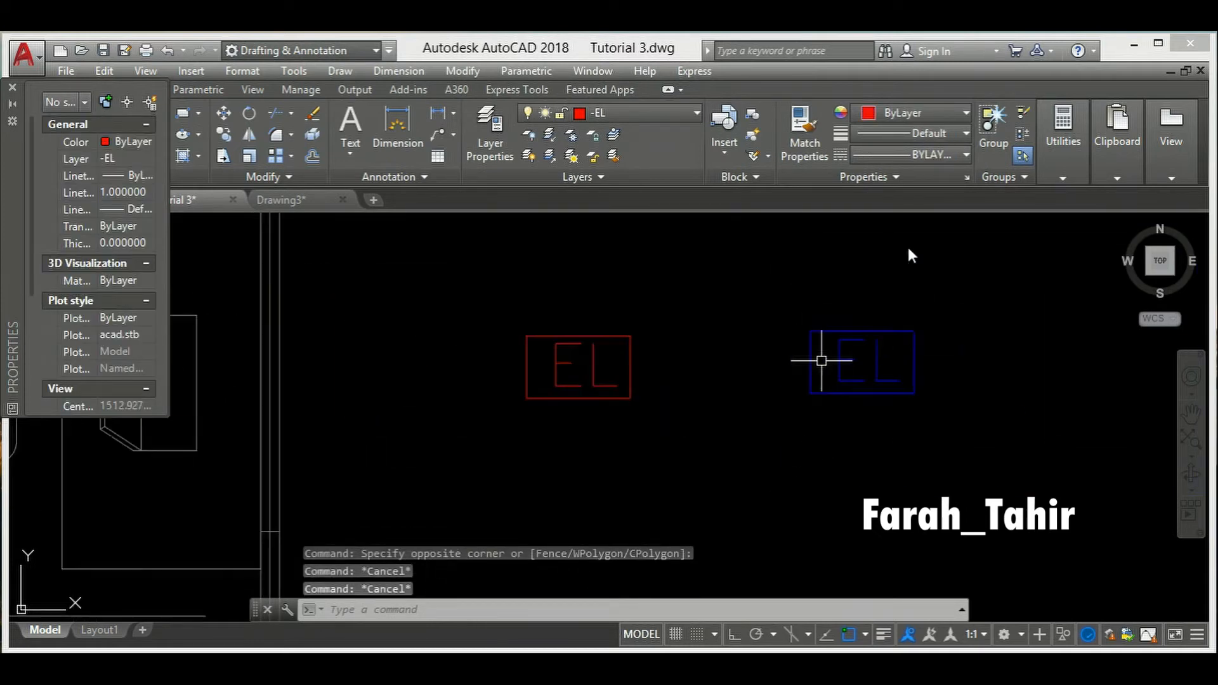
- Set the drawing's global linetype scale factor to 5 with LTSCALE
type("LTS")
key("Return")
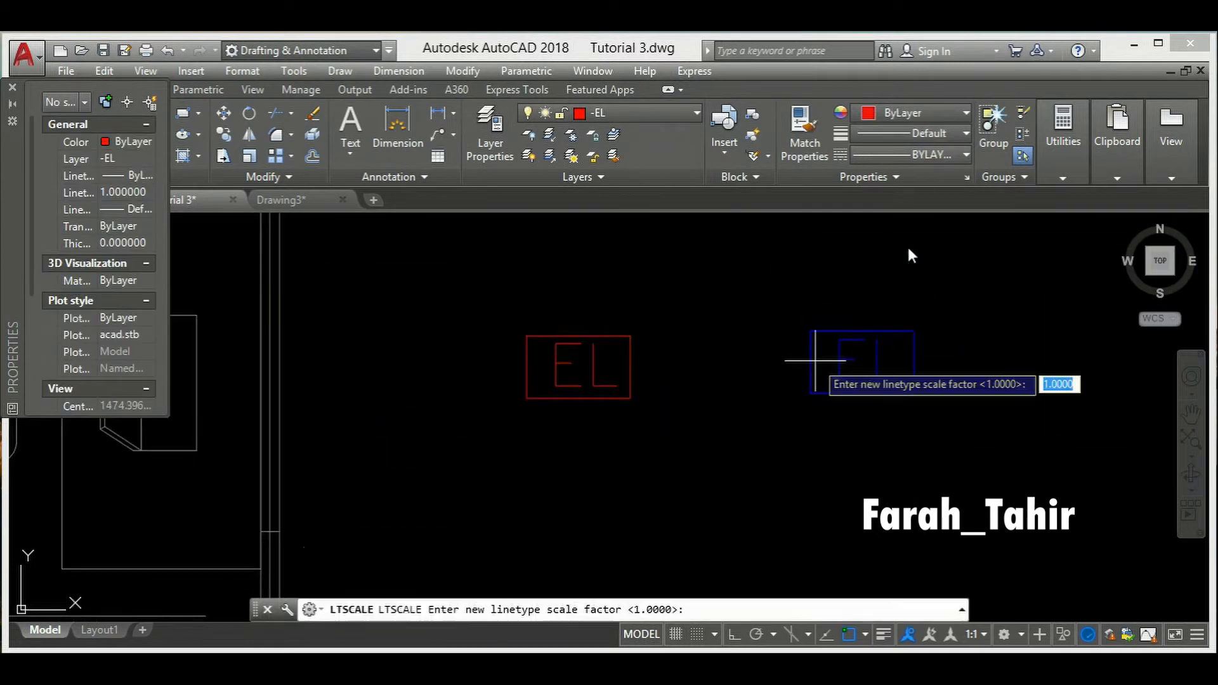
type("5")
key("Return")
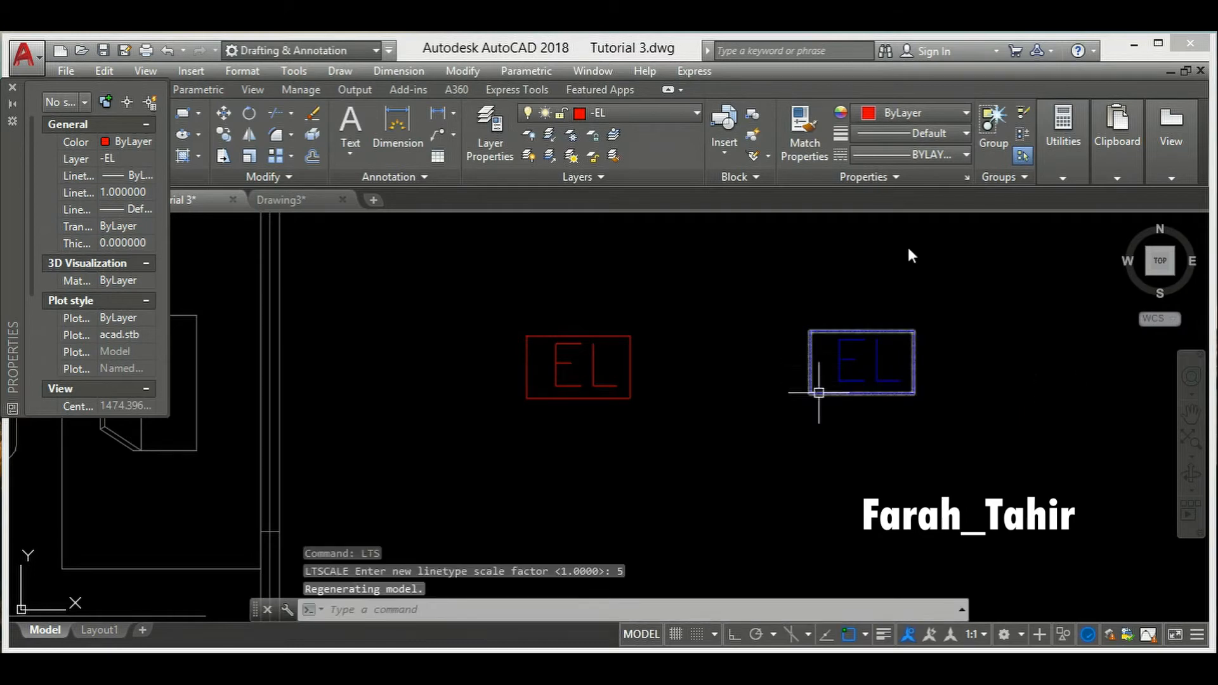
key("Escape")
scroll(870, 327, "up", 2)
- Set the drawing's global linetype scale factor to 10 with LTSCALE
type("L")
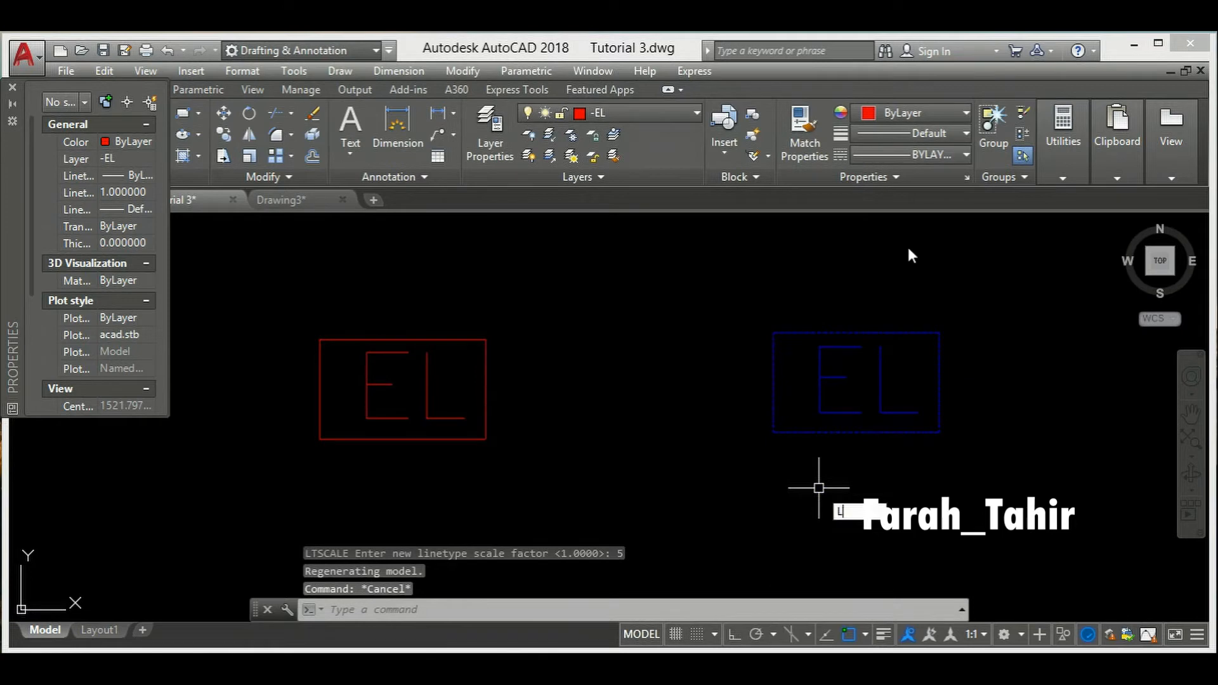
type("TS")
key("Return")
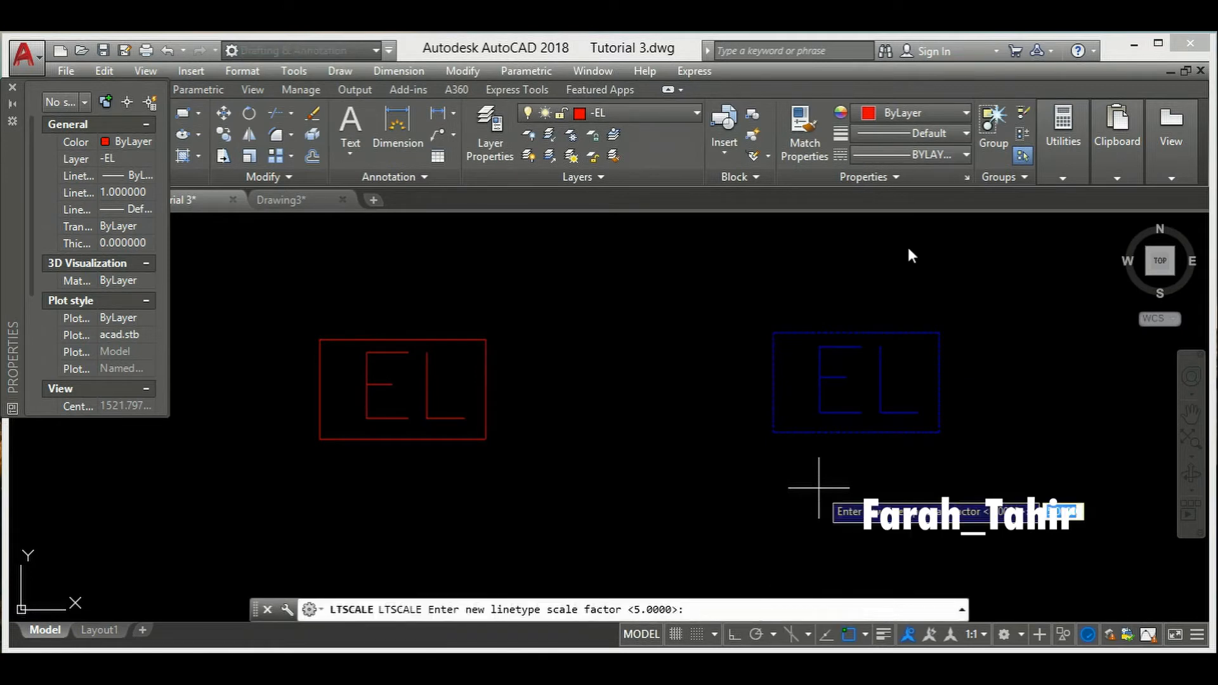
key("Return")
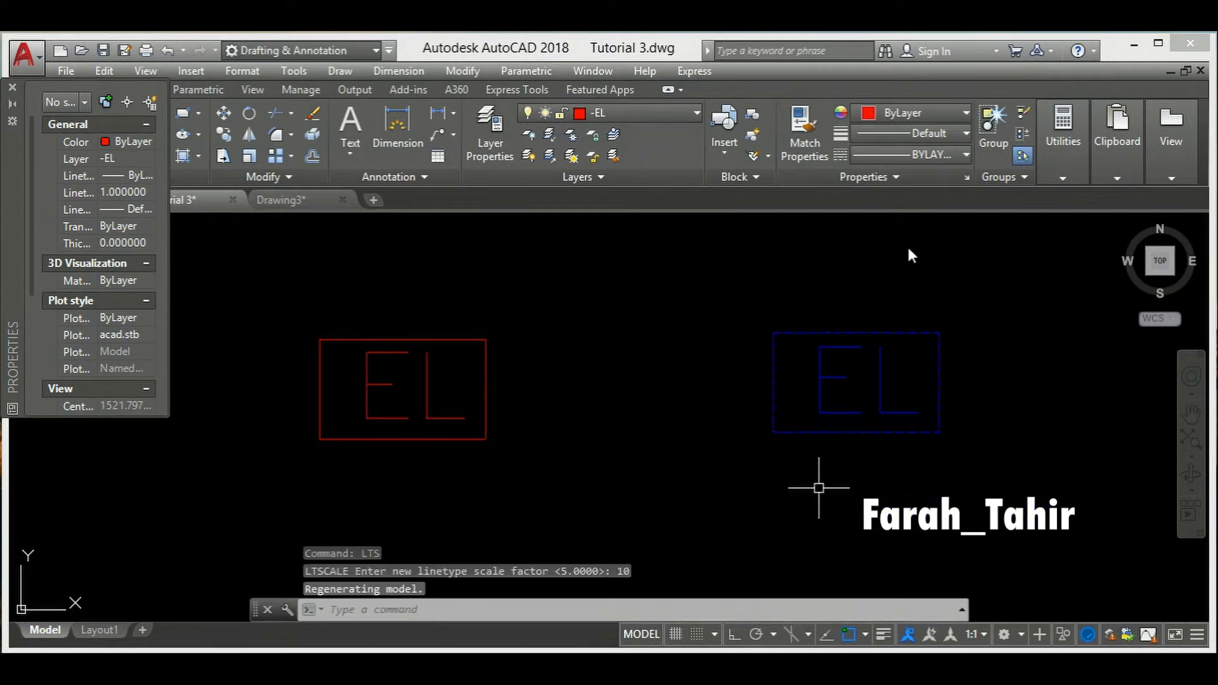
key("Escape")
key("Escape")
scroll(671, 417, "down", 2)
middle_click_drag(657, 382, 663, 371)
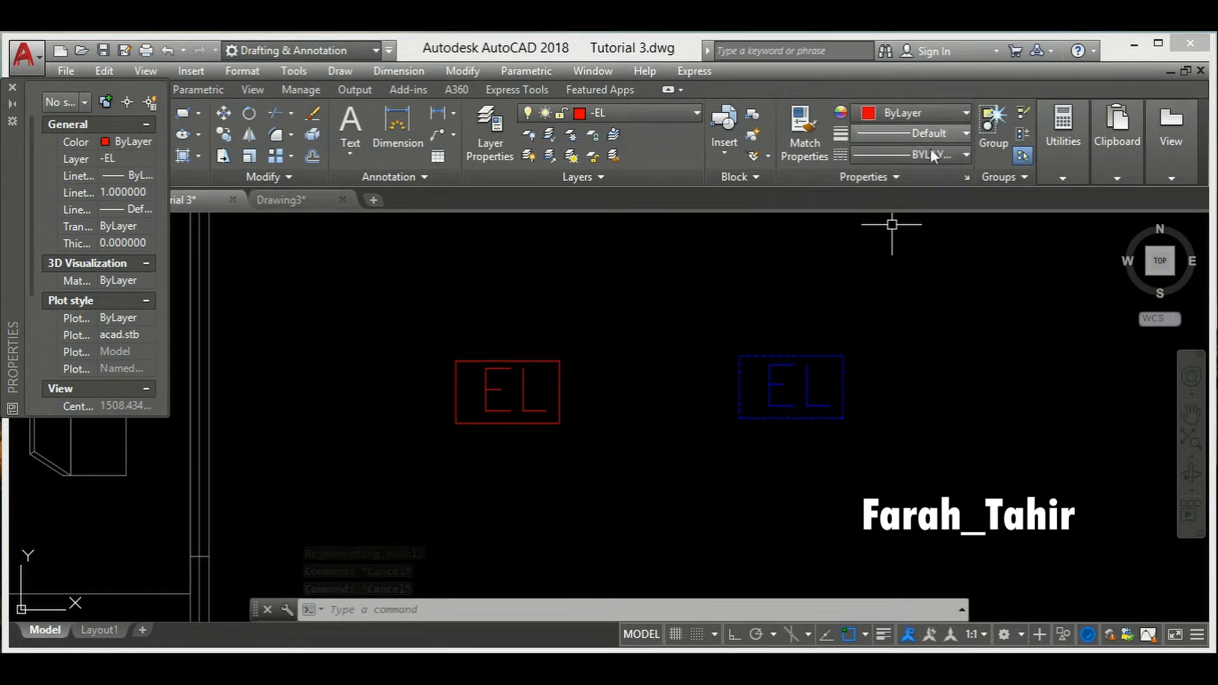
middle_click_drag(873, 319, 886, 281)
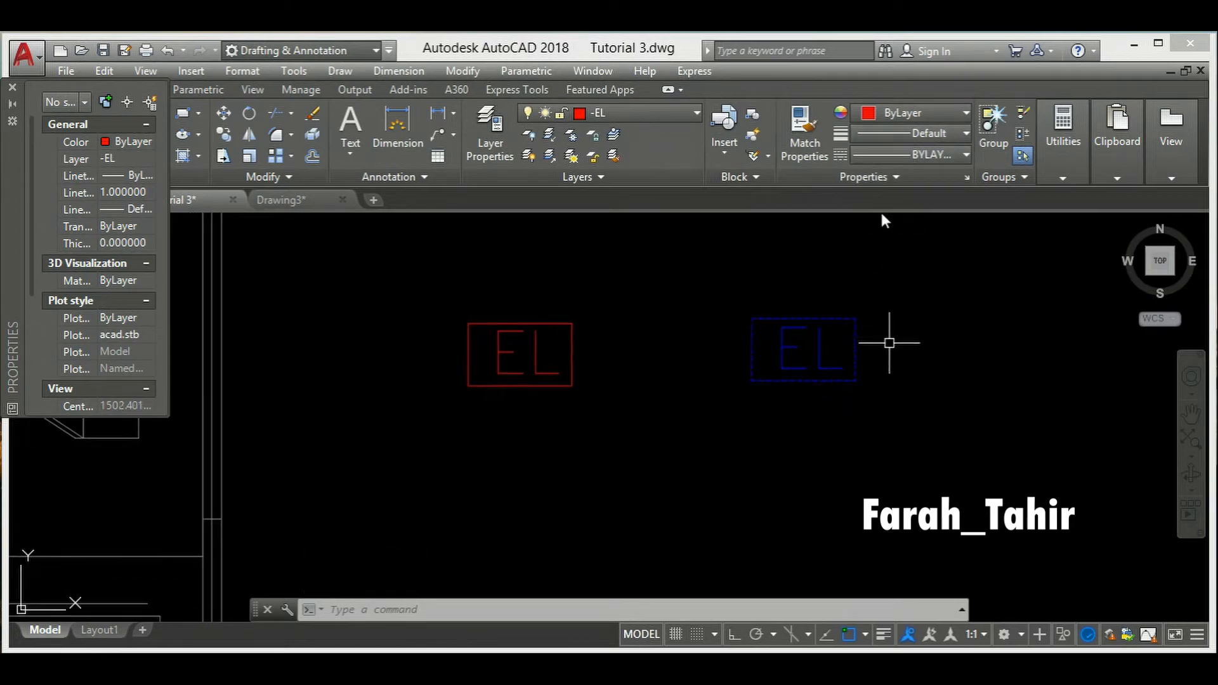
middle_click_drag(805, 454, 780, 464)
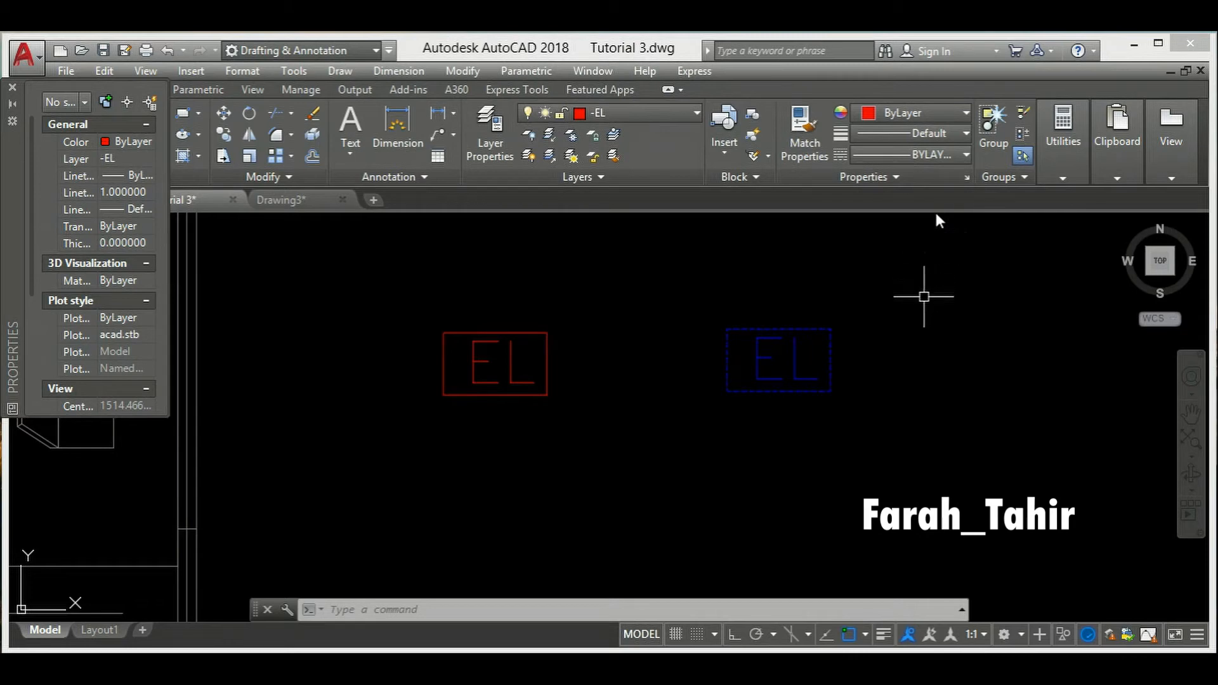
- Delete the blue dashed rectangle together with its EL text
scroll(844, 420, "down", 3)
scroll(859, 416, "up", 3)
left_click(942, 457)
left_click(668, 291)
key("Delete")
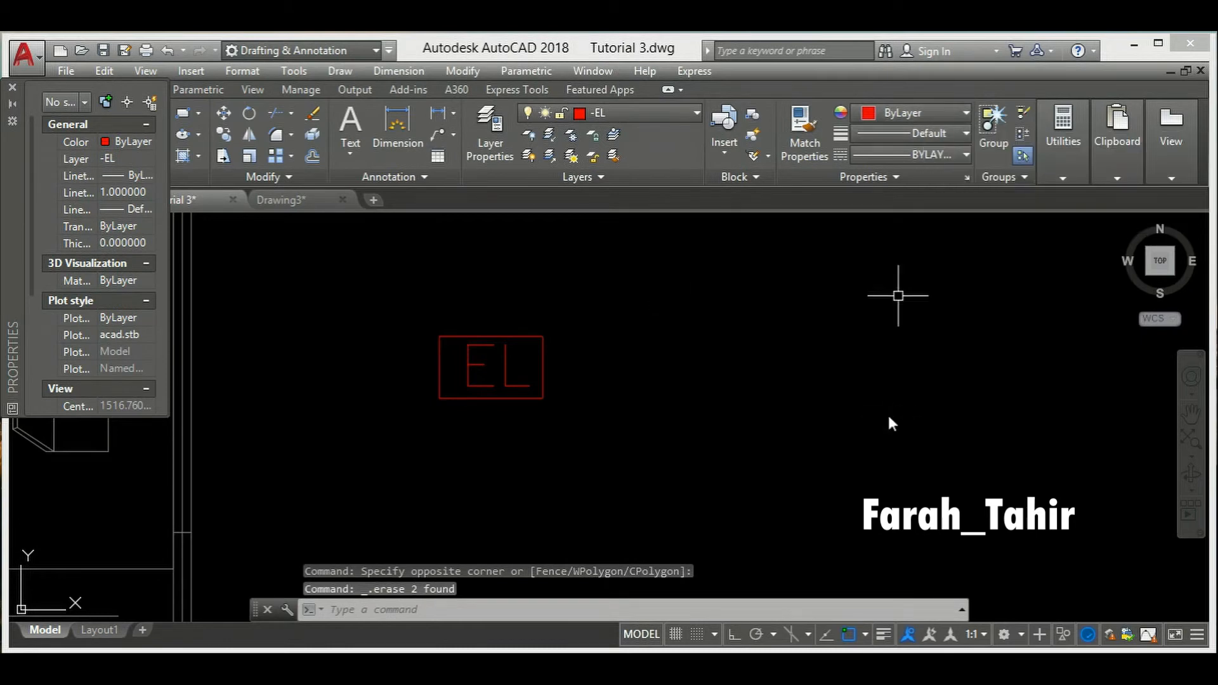
- Copy the red rectangle and its EL text to the empty space directly below the original
scroll(887, 413, "down", 2)
key("Escape")
middle_click_drag(740, 371, 861, 375)
scroll(817, 332, "down", 2)
middle_click_drag(817, 333, 809, 306)
left_click(832, 349)
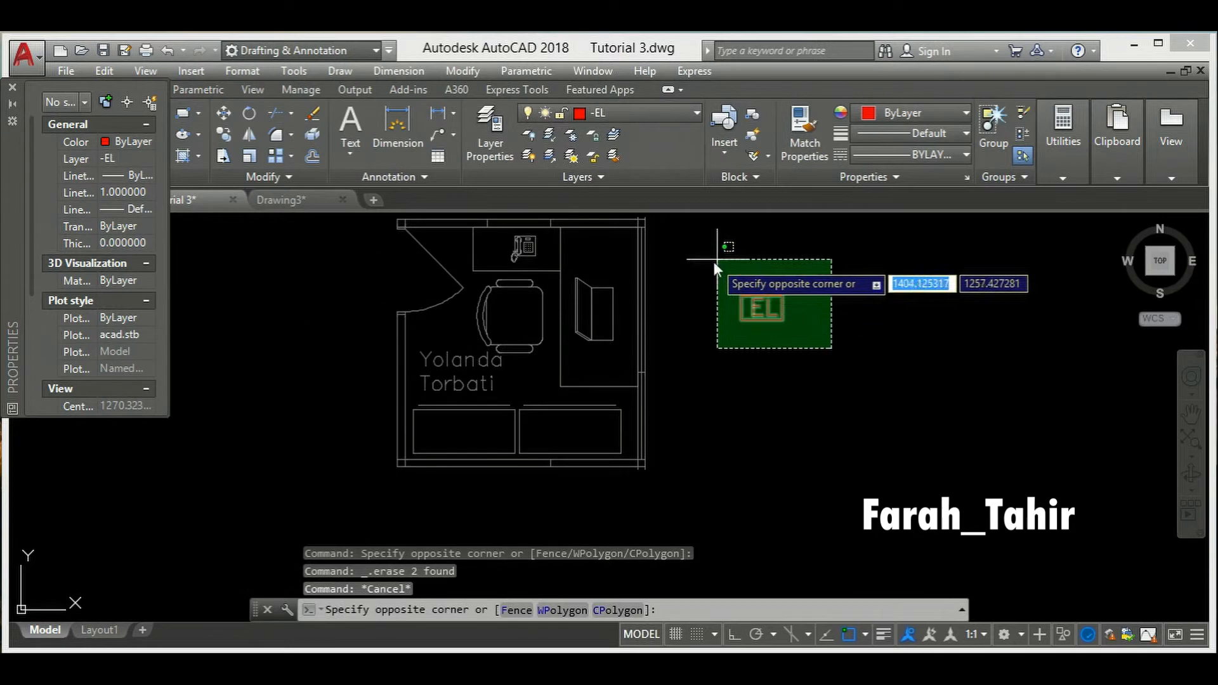
left_click(721, 259)
type("co")
key("Return")
scroll(793, 357, "up", 2)
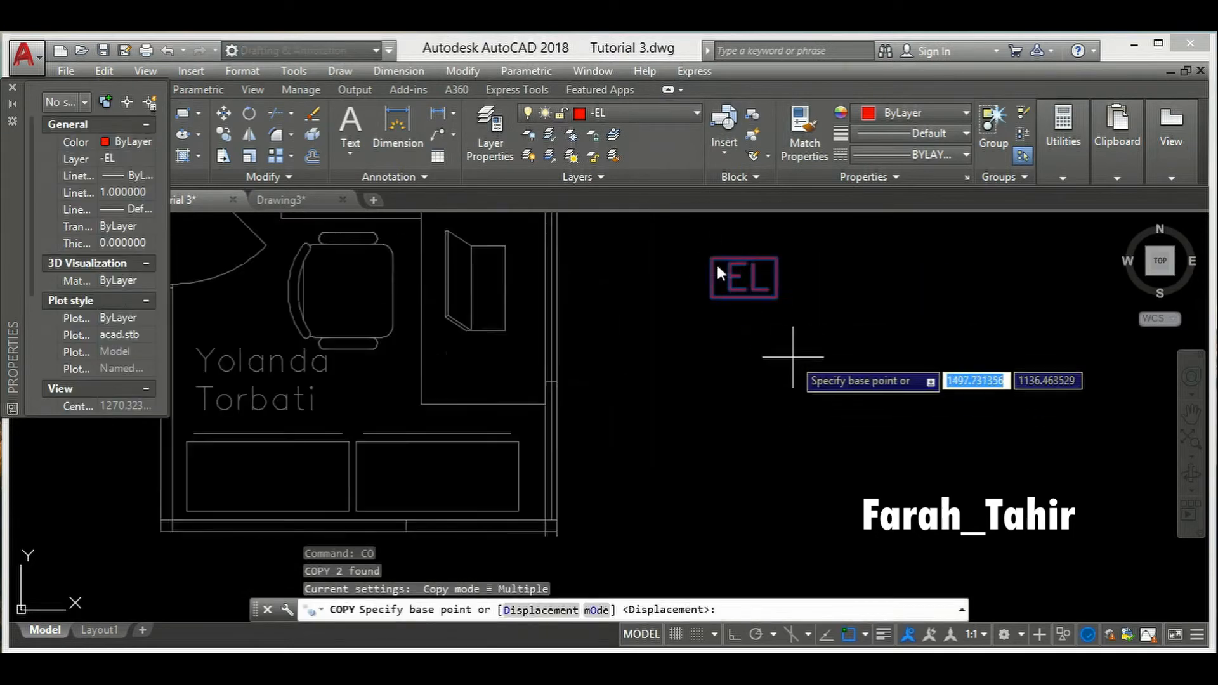
scroll(794, 355, "up", 2)
left_click(770, 285)
left_click(742, 433)
key("Escape")
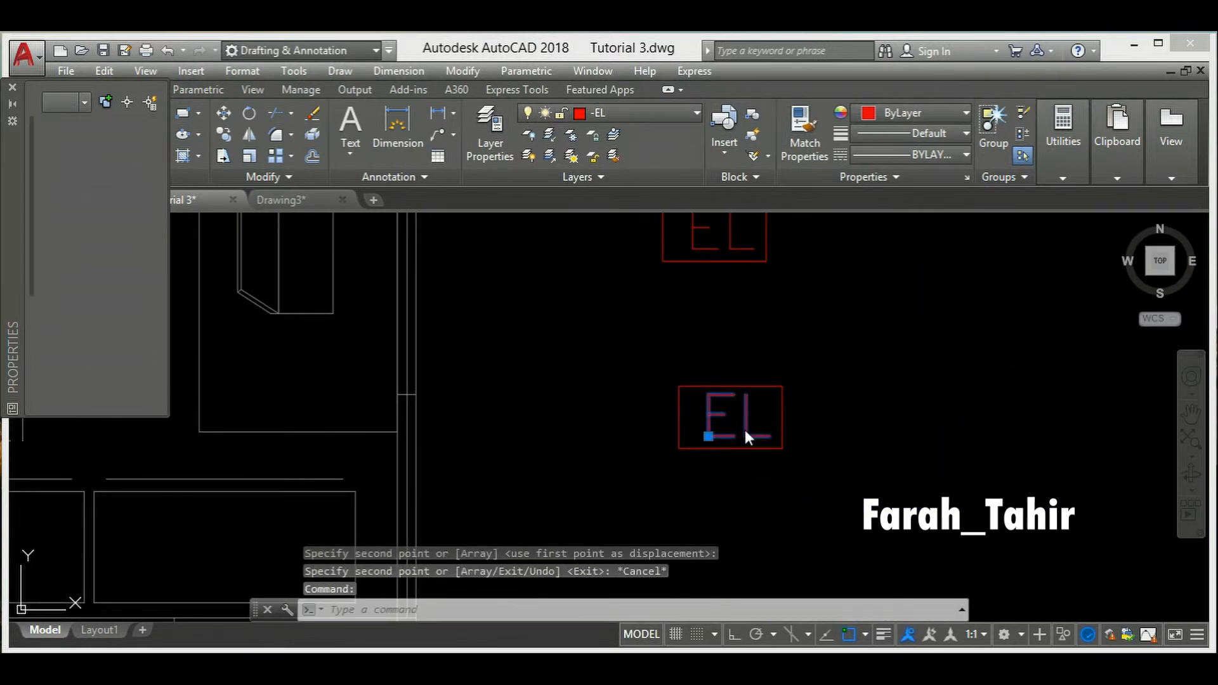
- Change the text in the copied lower rectangle to K
double_click(745, 428)
type("K")
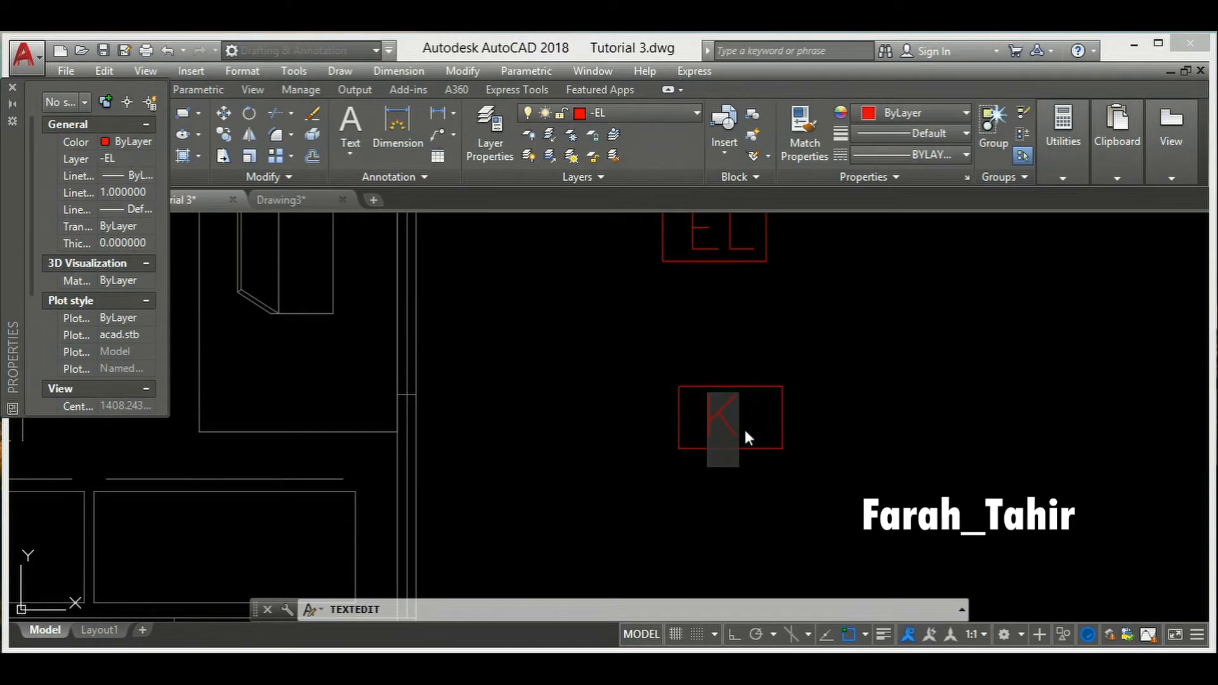
key("Return")
key("Escape")
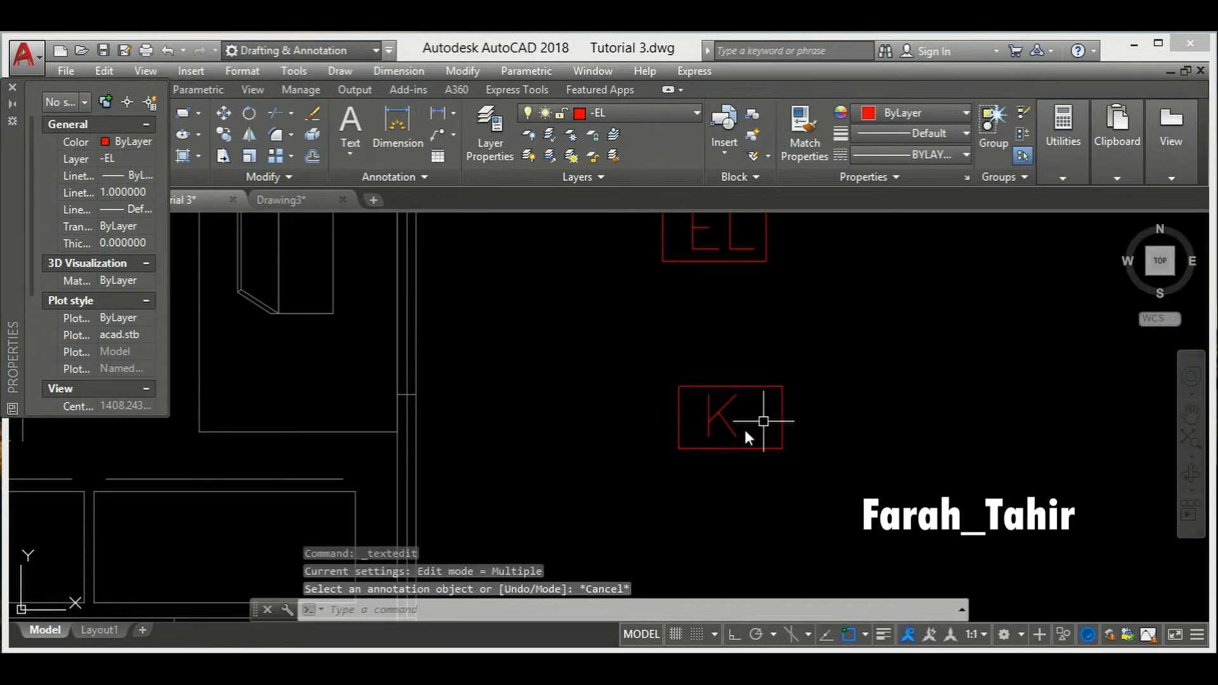
- Move the K text slightly to the right so it sits centred in its rectangle
left_click(741, 425)
scroll(740, 423, "up", 2)
type("m")
key("Return")
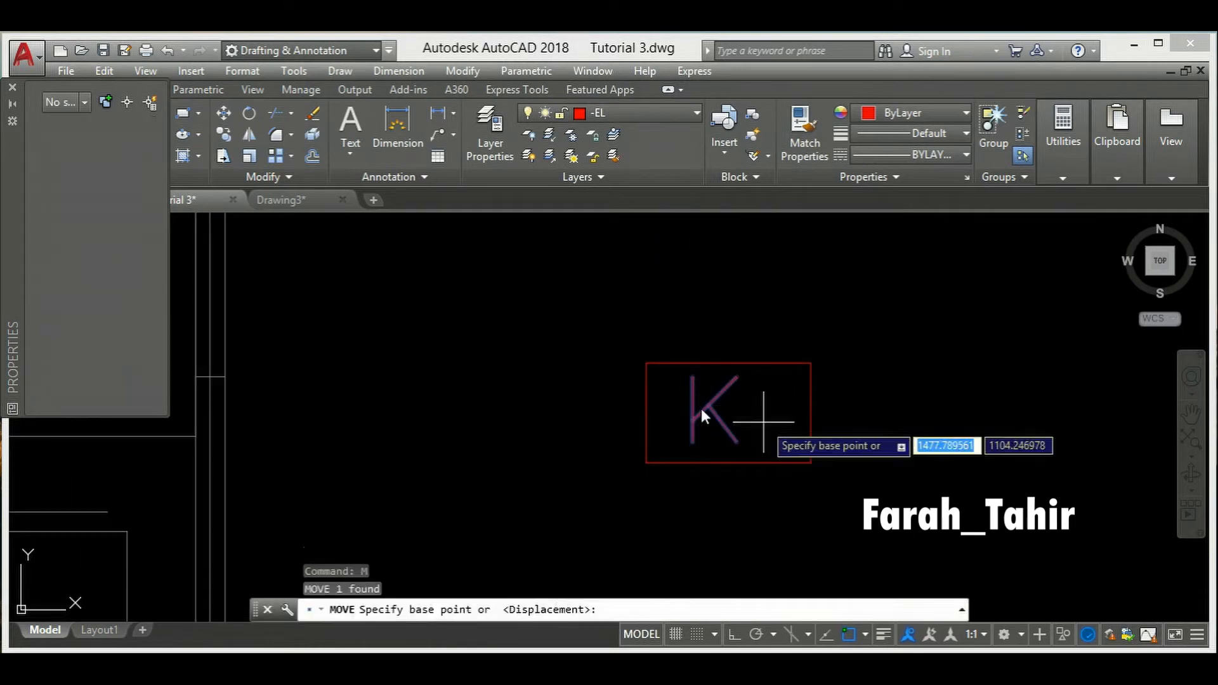
scroll(765, 417, "up", 2)
left_click(750, 418)
left_click(772, 419)
key("Escape")
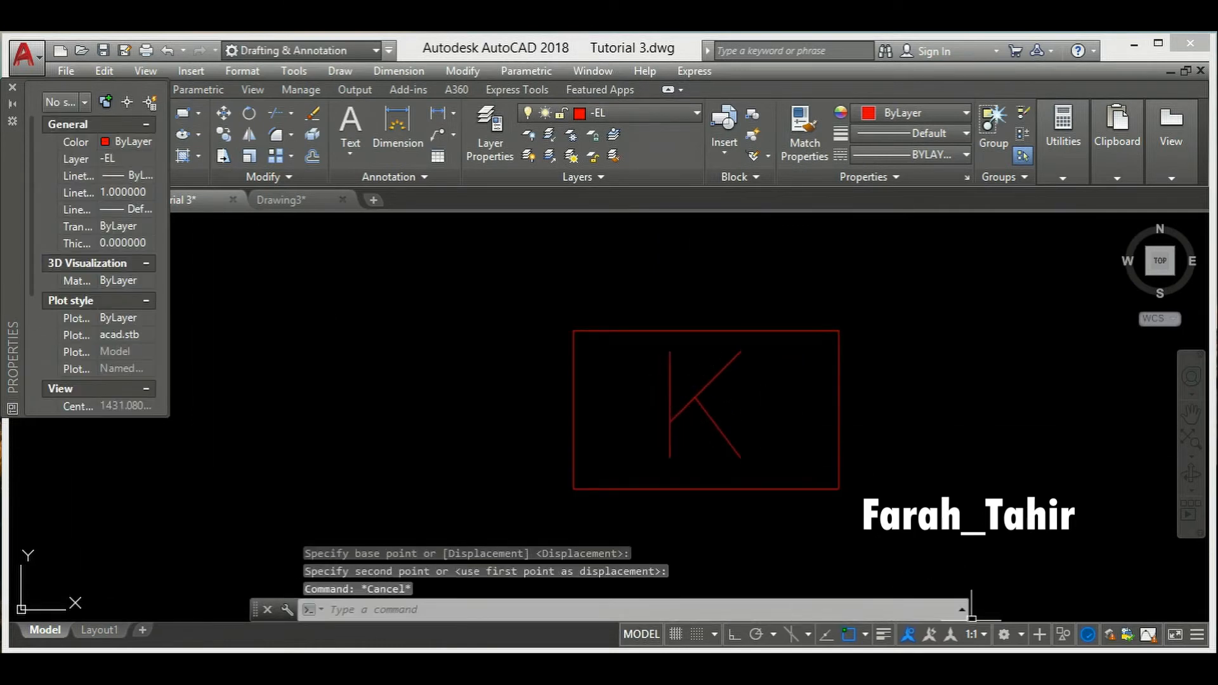
- Assign the K text and its rectangle to the -KELUAR layer
scroll(814, 448, "down", 8)
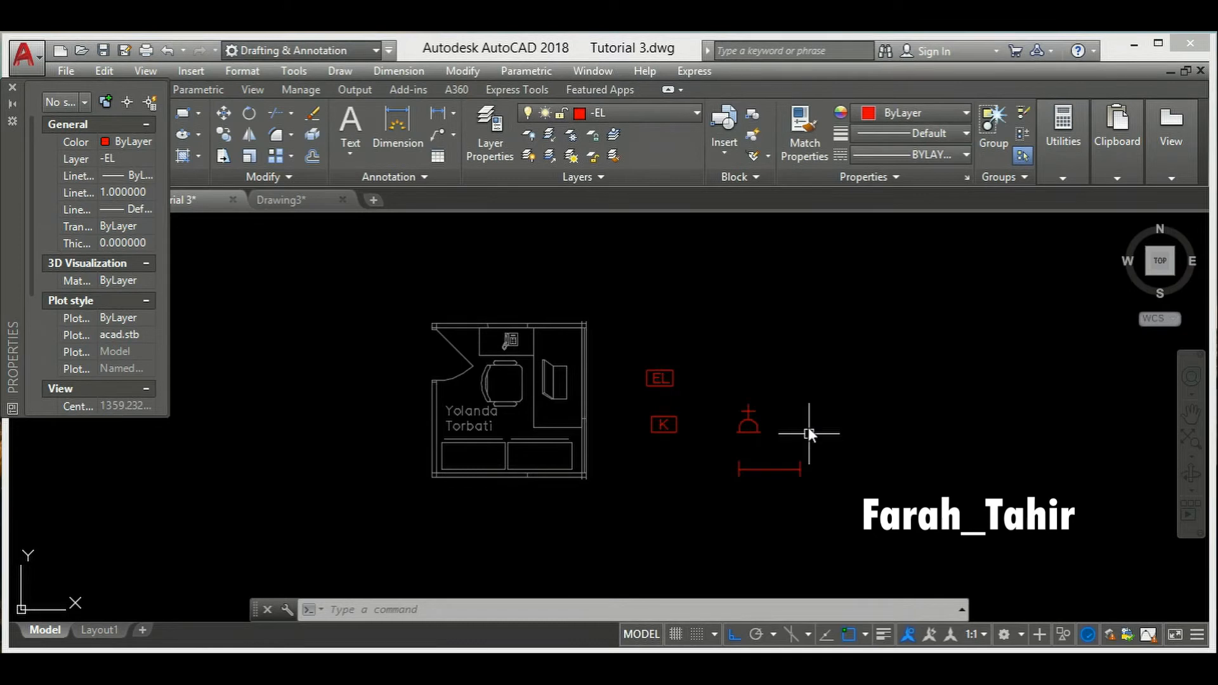
middle_click_drag(737, 367, 734, 365)
scroll(694, 371, "up", 1)
scroll(691, 337, "down", 1)
scroll(695, 368, "up", 1)
middle_click_drag(664, 486, 656, 477)
scroll(634, 406, "down", 2)
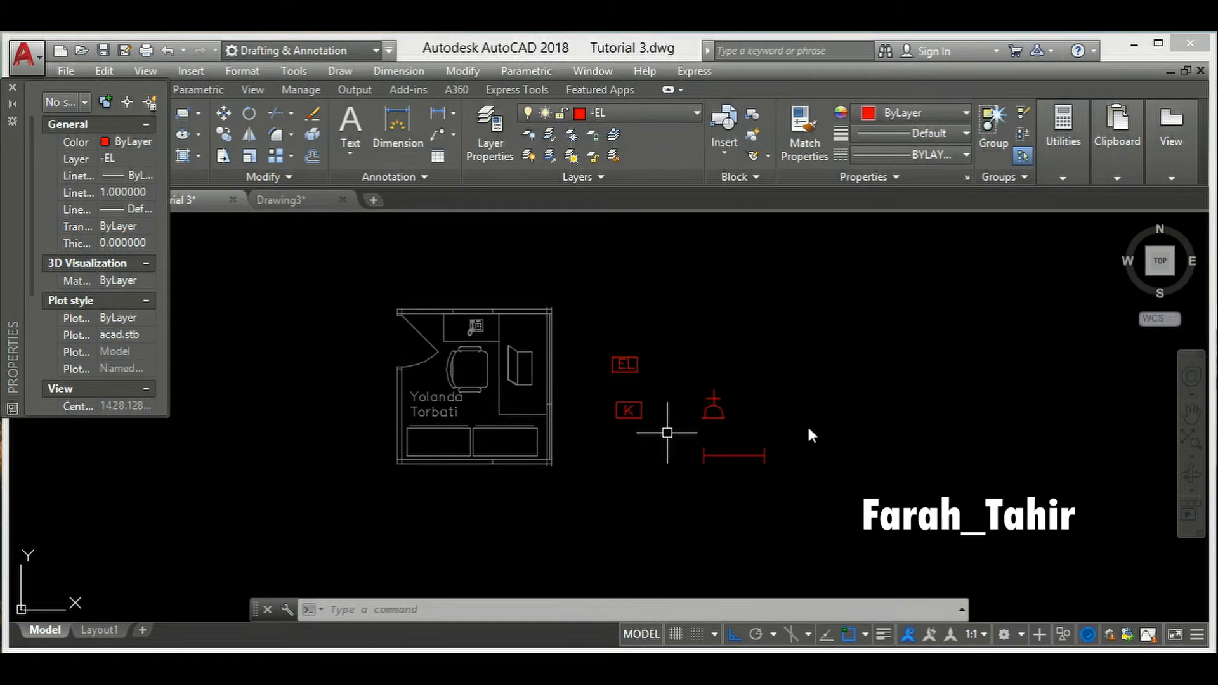
left_click(668, 433)
left_click(594, 388)
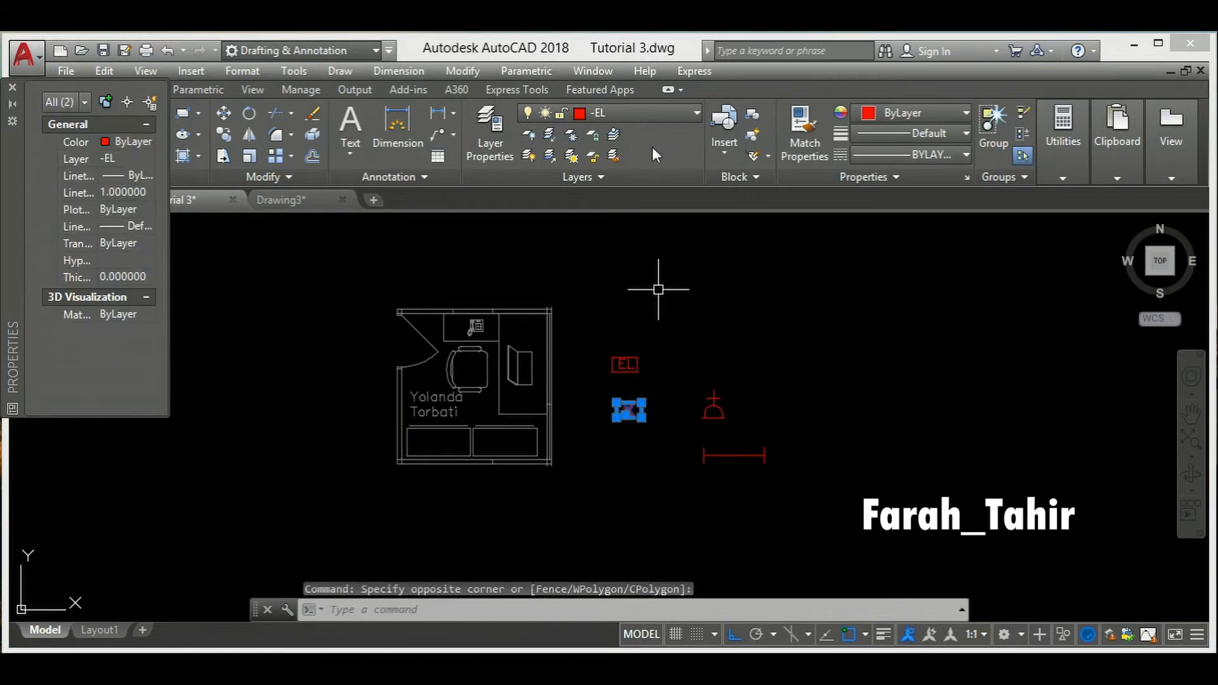
left_click(650, 113)
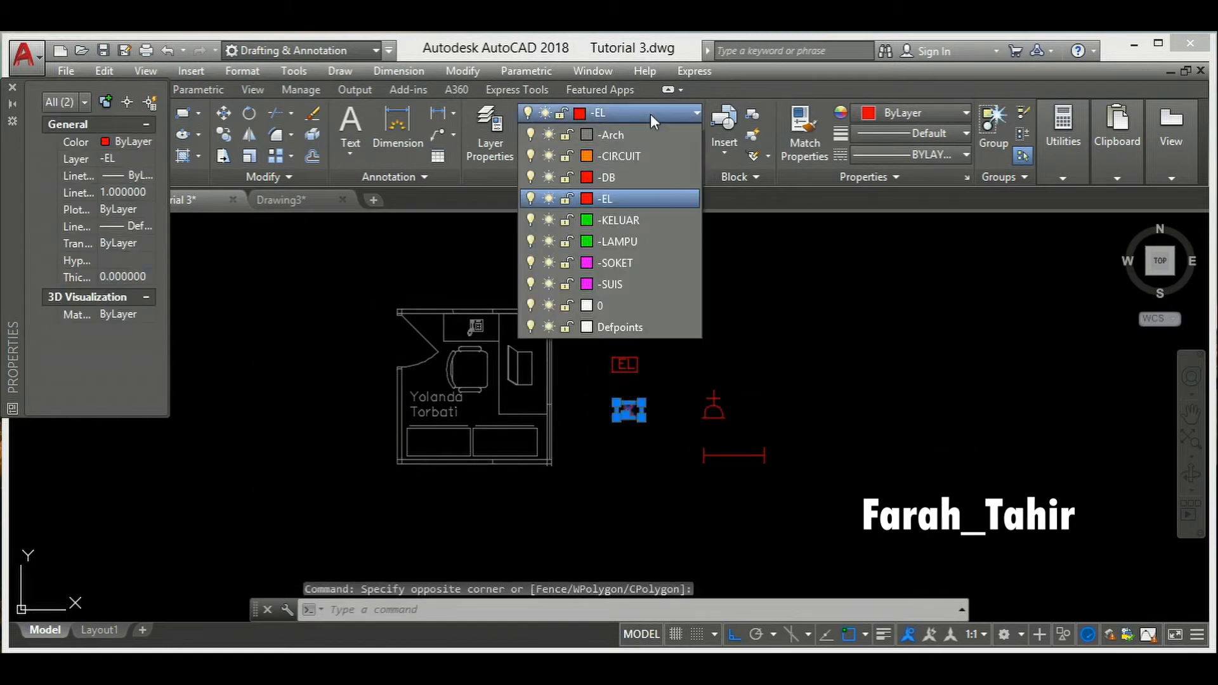
left_click(633, 221)
key("Escape")
- Assign the half-circle socket symbol with the cross to the -SOKET layer
left_click(754, 428)
left_click(688, 363)
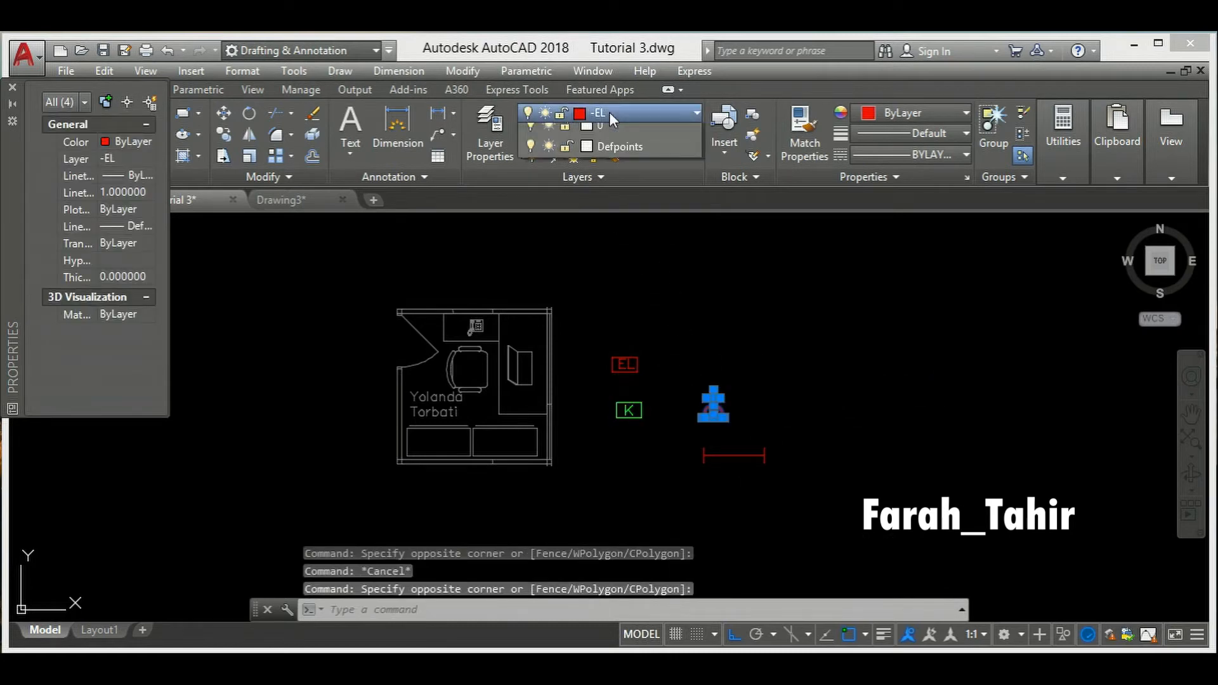
left_click(609, 112)
left_click(631, 263)
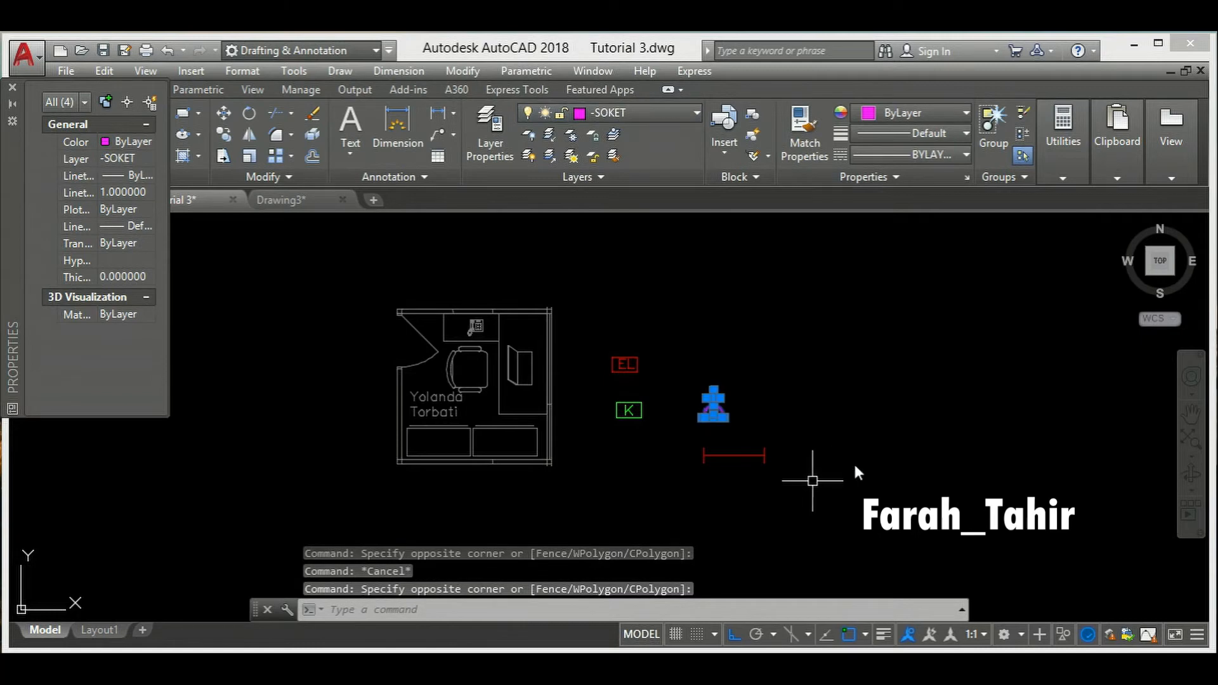
key("Escape")
- Assign the horizontal line symbol with end ticks to the -LAMPU layer
left_click(817, 489)
left_click(670, 433)
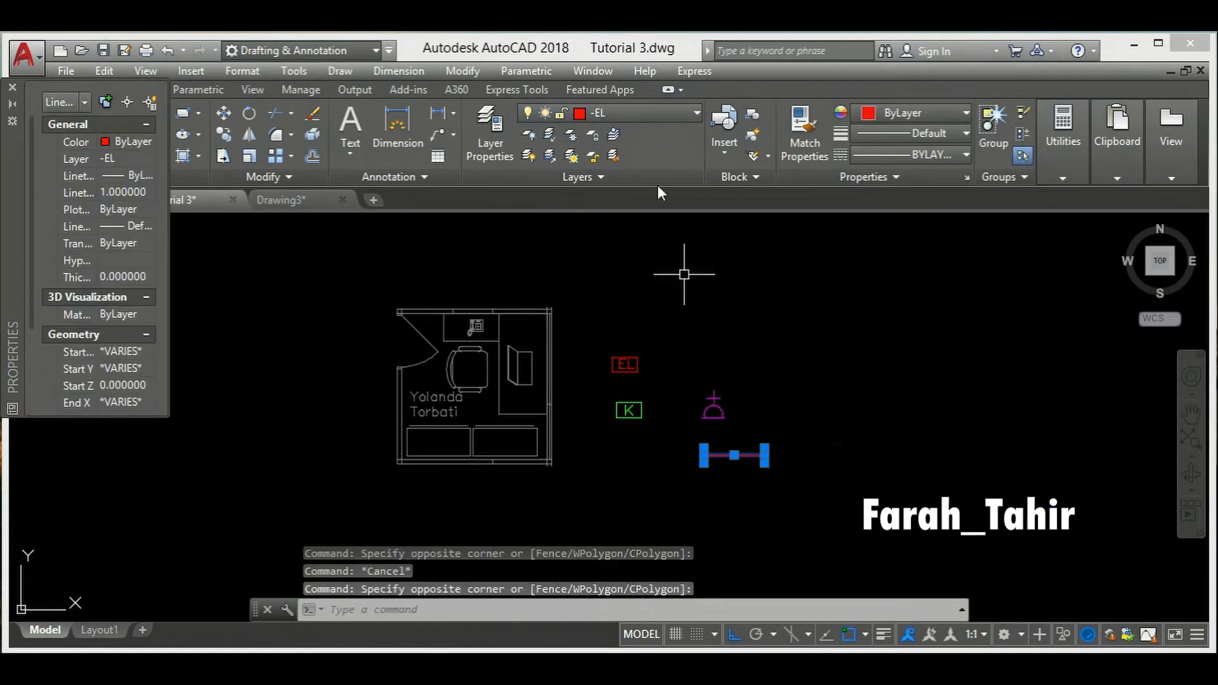
left_click(639, 112)
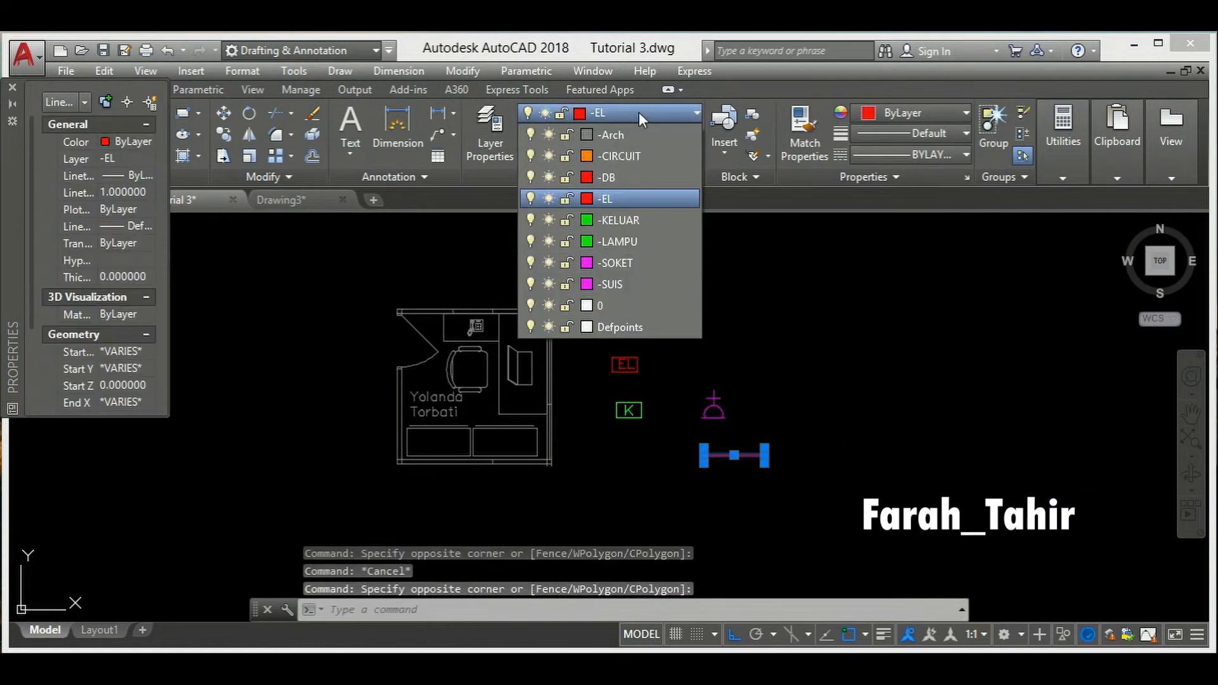
left_click(629, 243)
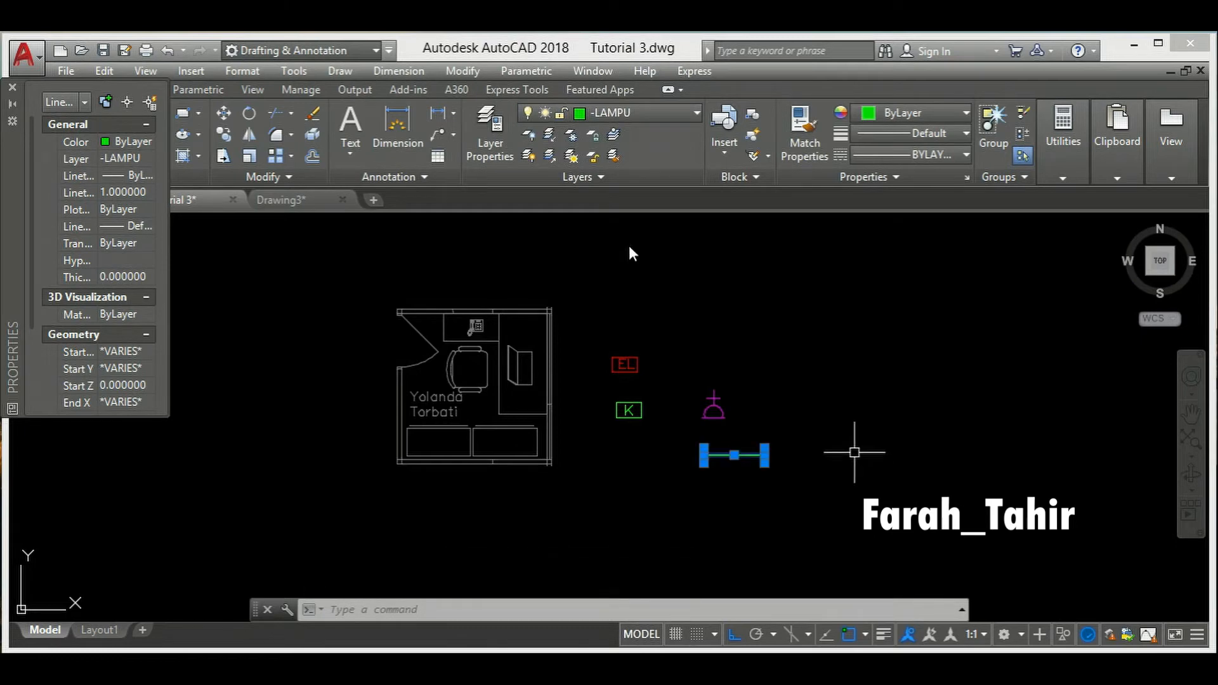
key("Escape")
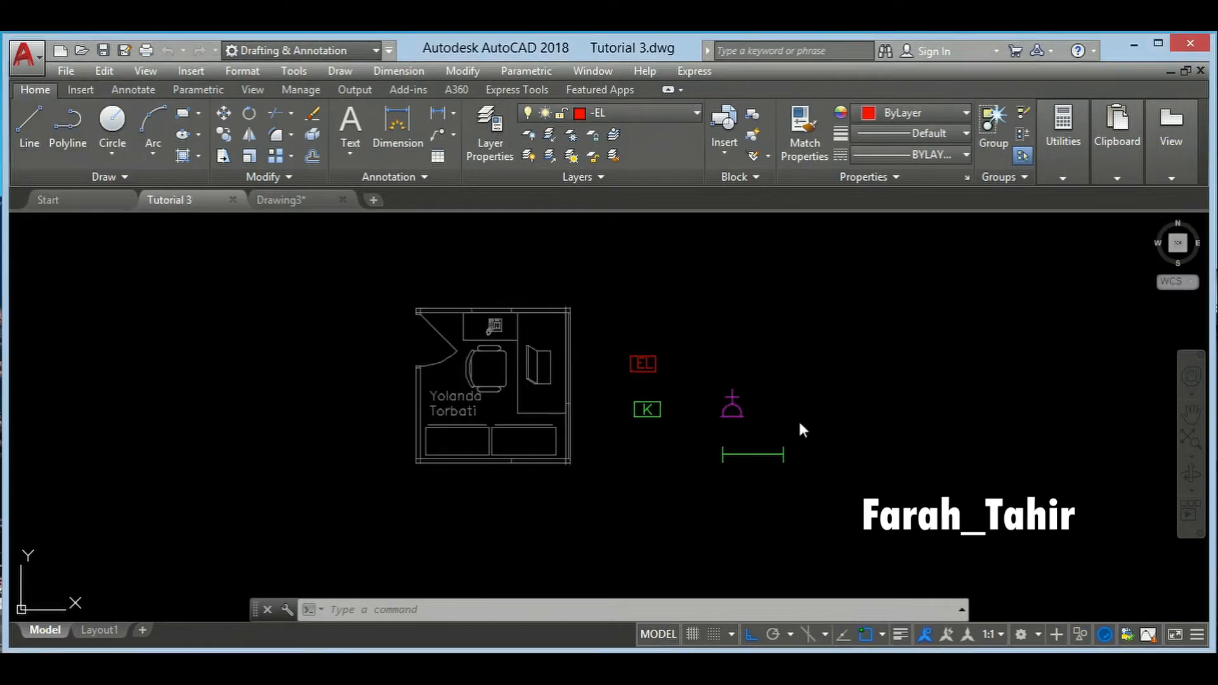
- Rotate all four electrical symbols beside the room together by 270° about a point between them
middle_click_drag(780, 433, 707, 449)
left_click(786, 482)
left_click(547, 309)
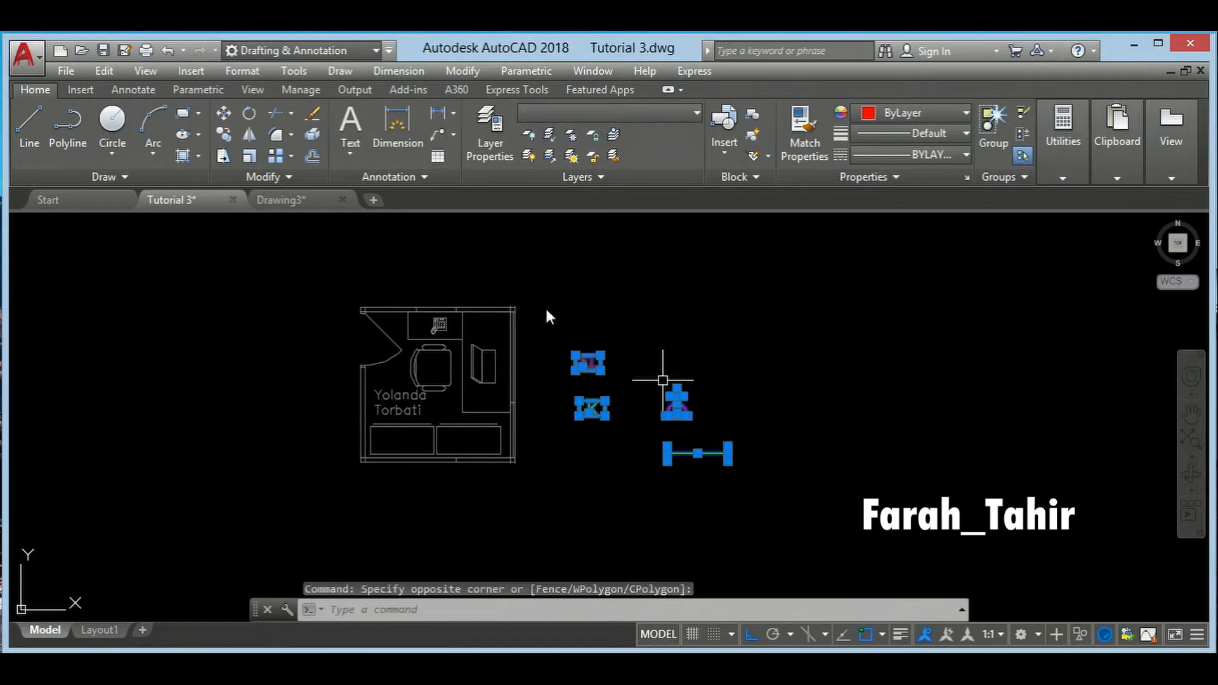
middle_click_drag(650, 369, 659, 371)
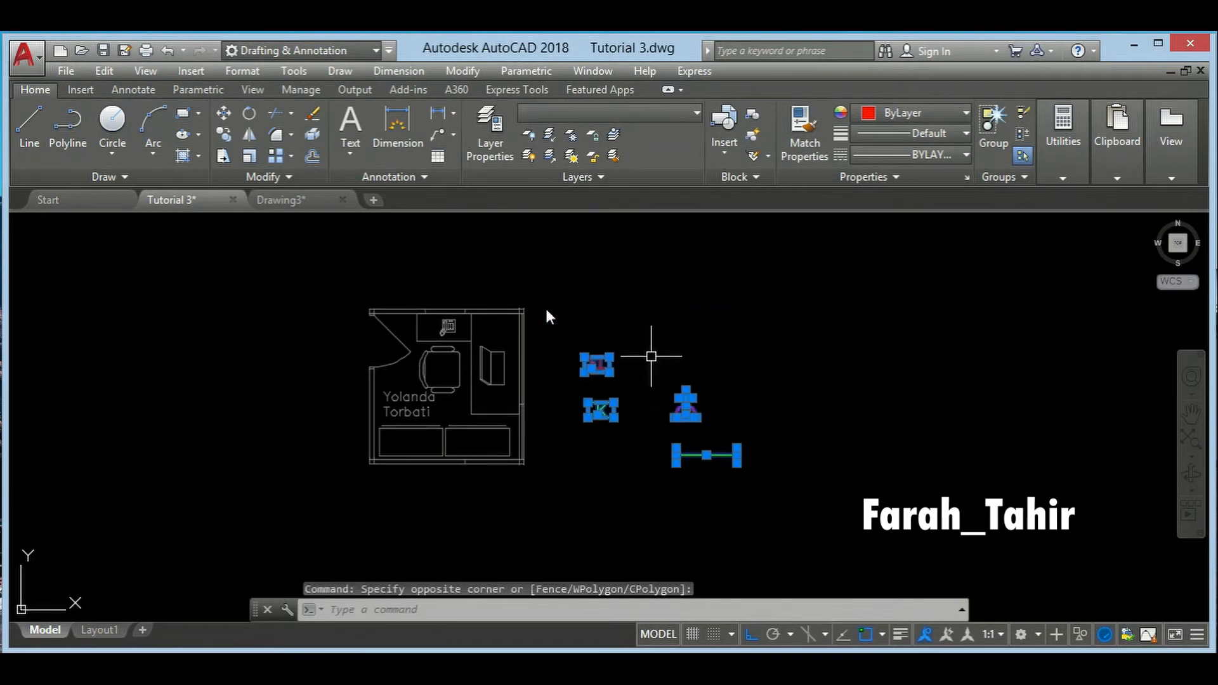
type("ro")
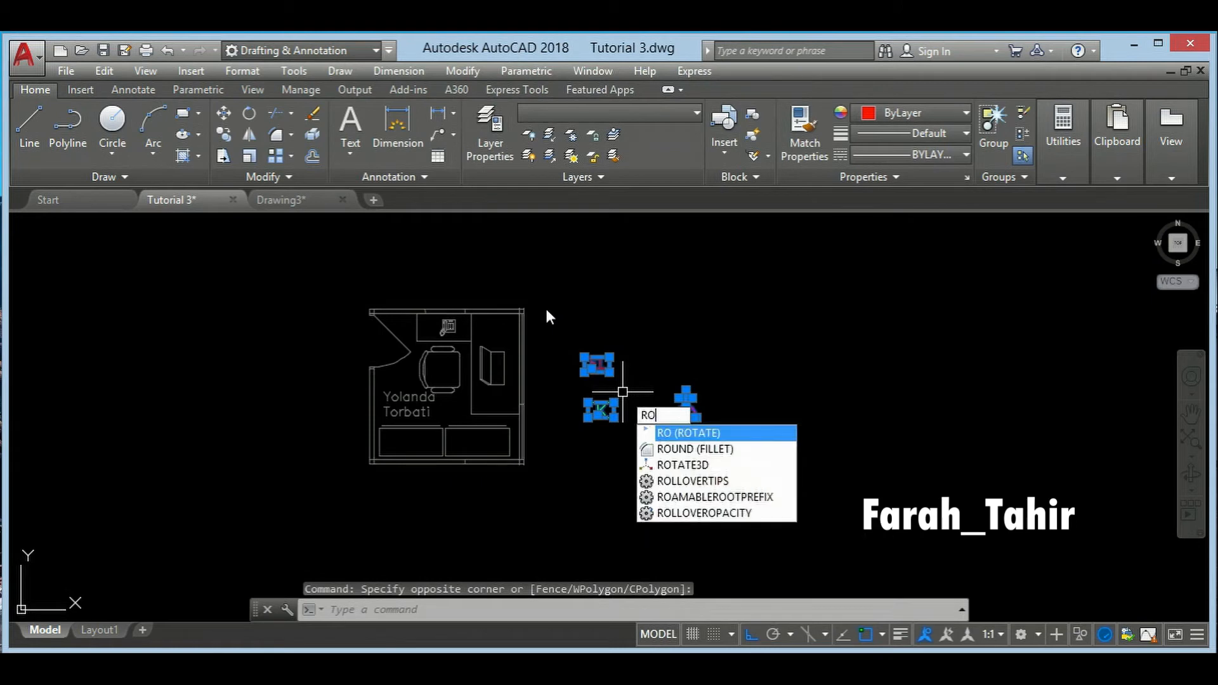
key("Return")
left_click(642, 388)
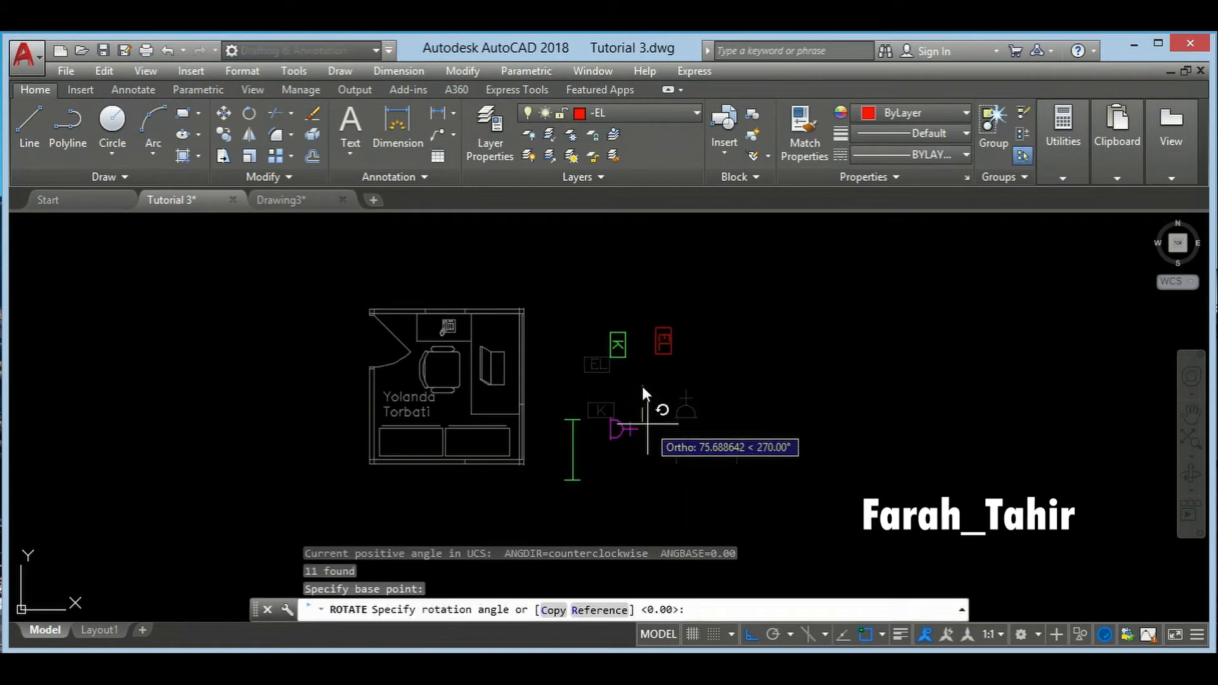
left_click(643, 388)
- Move the green K symbol into the room's doorway, with ortho and object snap turned off
left_click(649, 428)
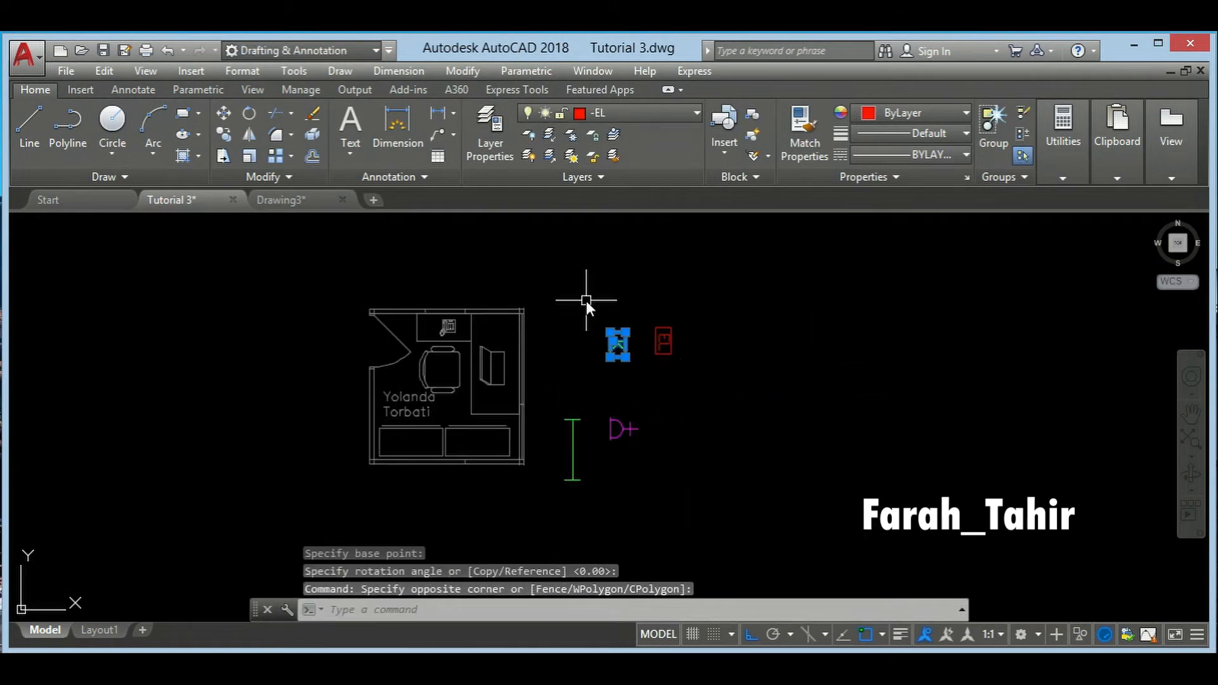
left_click(587, 302)
type("m")
key("Return")
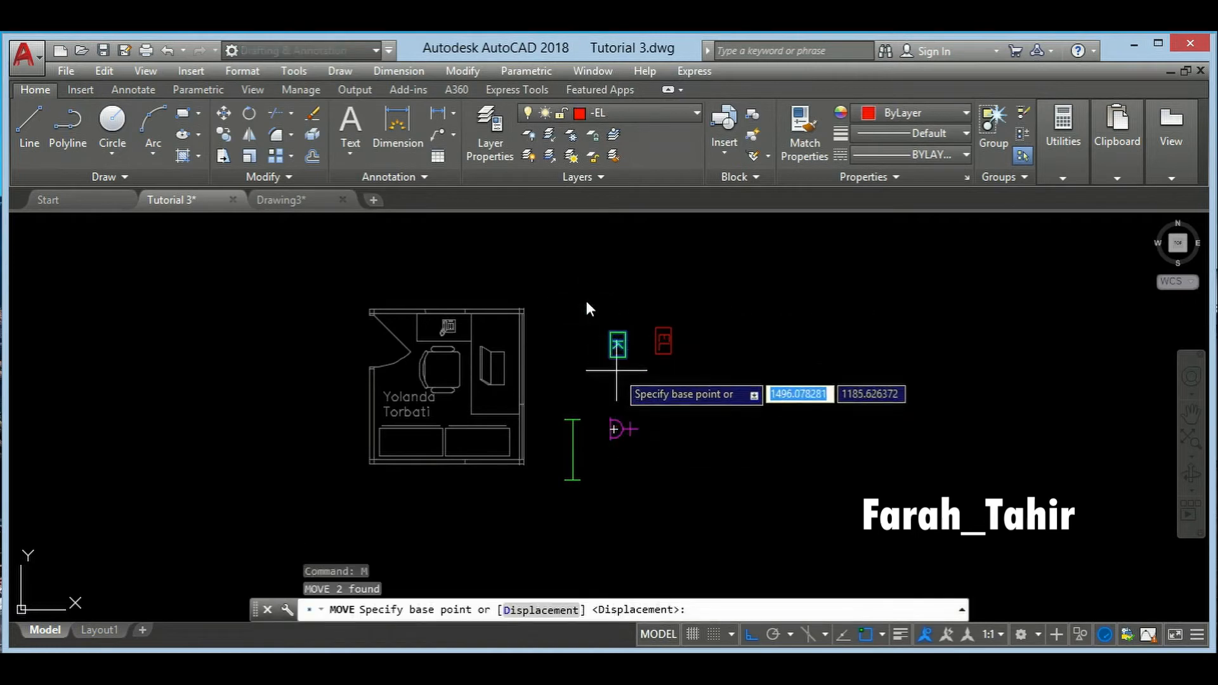
left_click(617, 347)
key("F8")
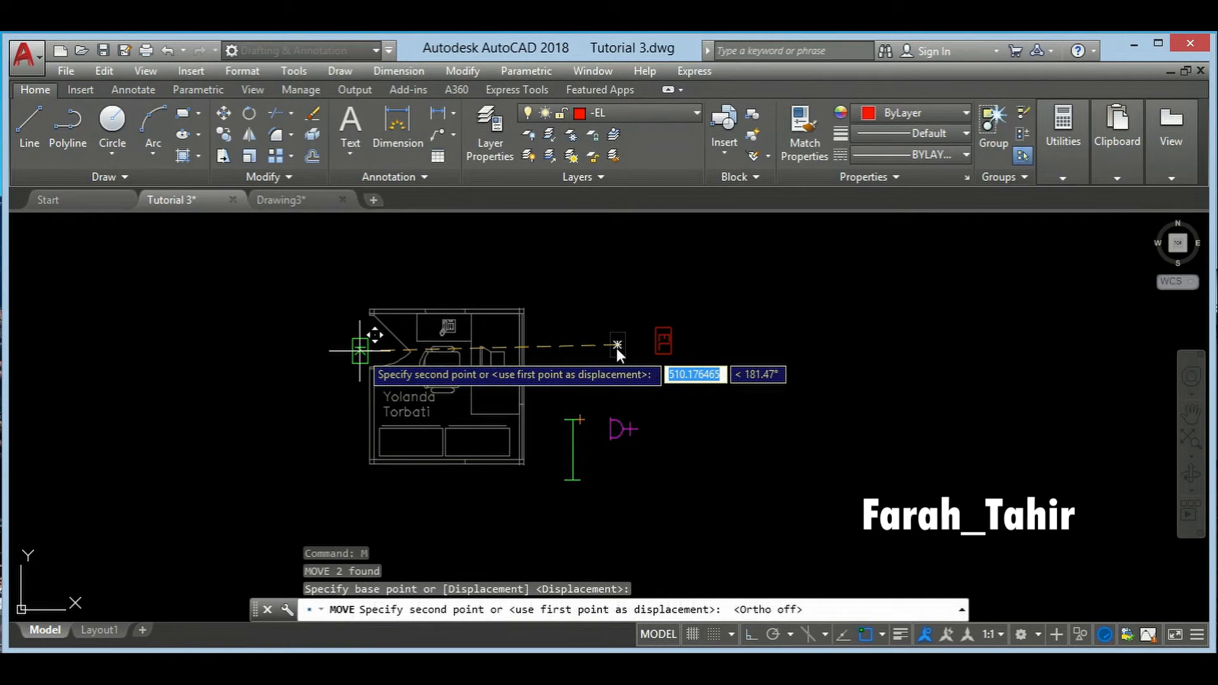
key("F3")
scroll(367, 339, "up", 2)
left_click(395, 341)
- Move the red EL symbol into the room, over the lower part of the chair
left_click(897, 381)
left_click(790, 288)
type("m")
key("Return")
left_click(919, 444)
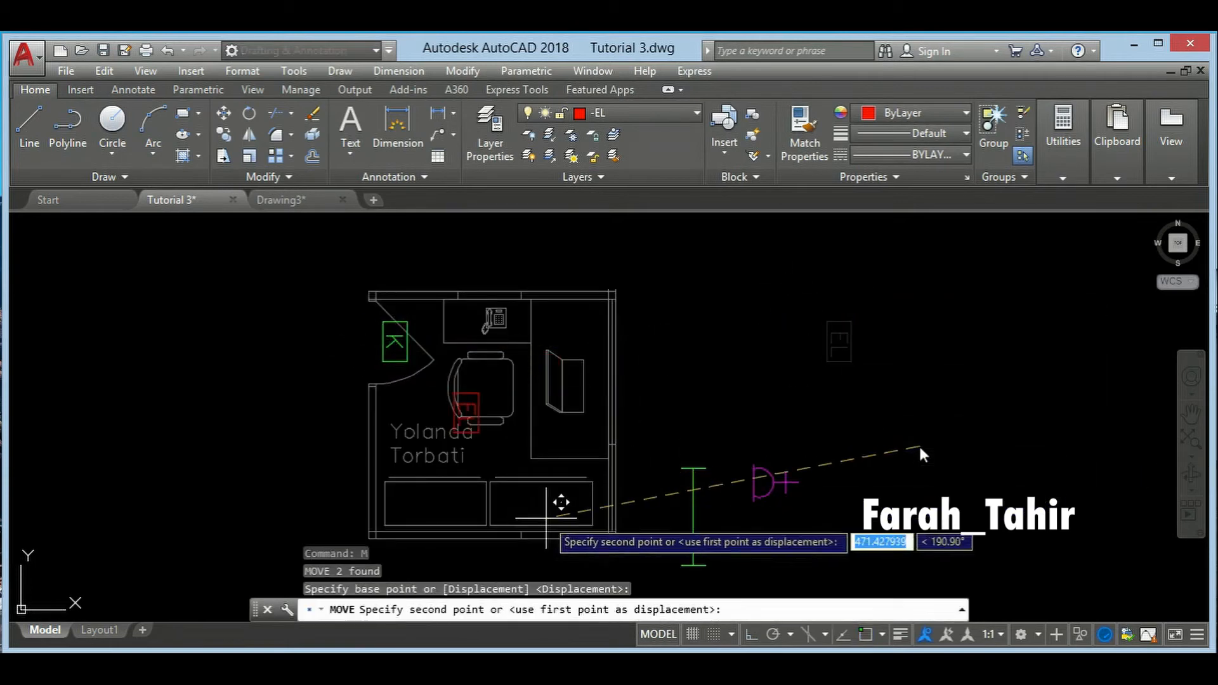
left_click(550, 511)
- Move the green line symbol with end ticks into the room, over the chair
left_click(648, 425)
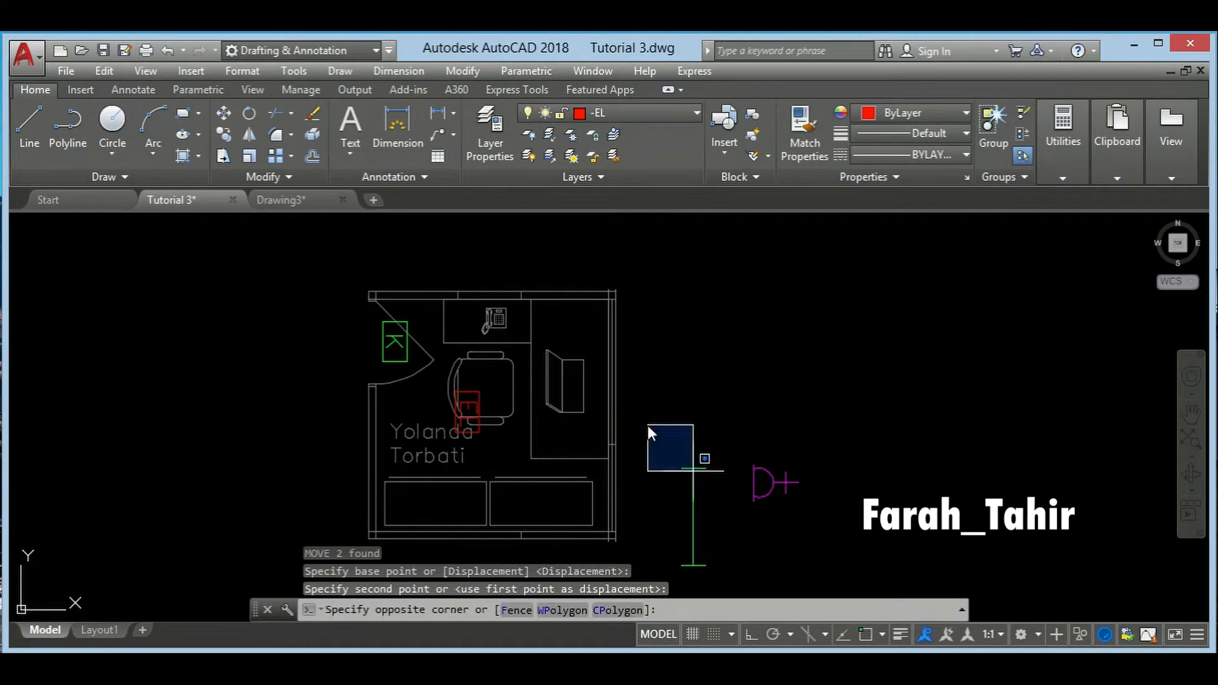
left_click(718, 581)
type("m")
key("Return")
left_click(924, 548)
left_click(723, 444)
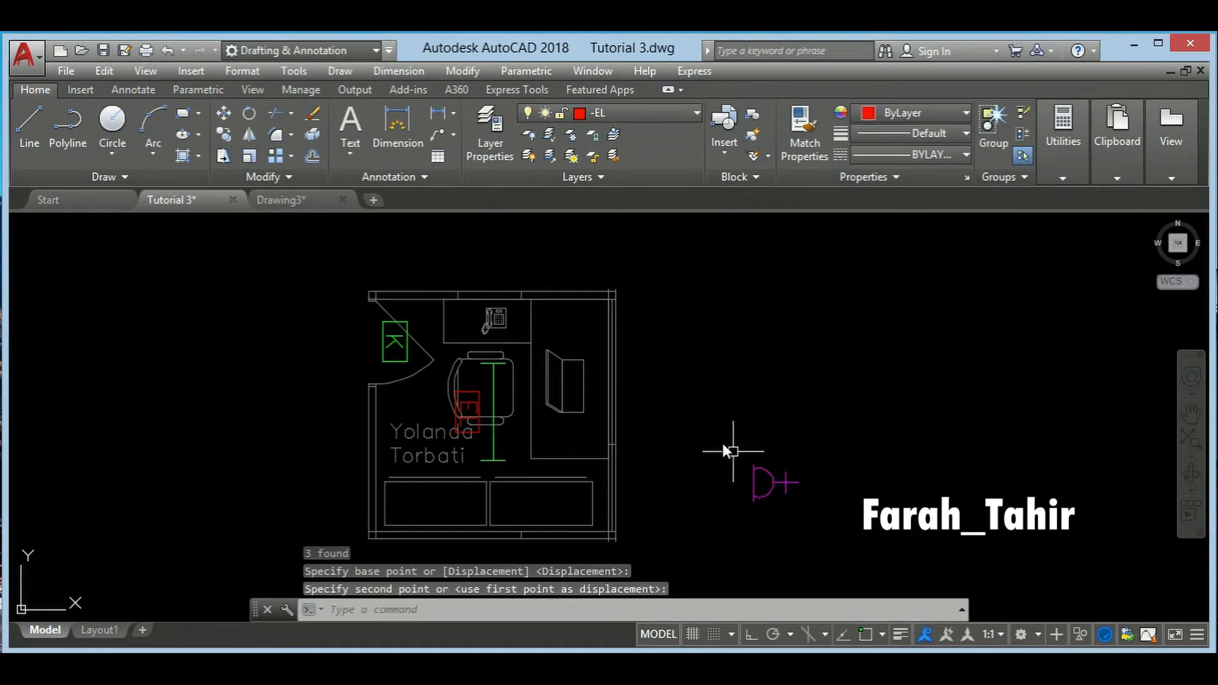
- Mirror the magenta symbol about a vertical line beside it with ortho on, erasing the source objects
left_click(824, 522)
left_click(693, 414)
type("mi")
key("Return")
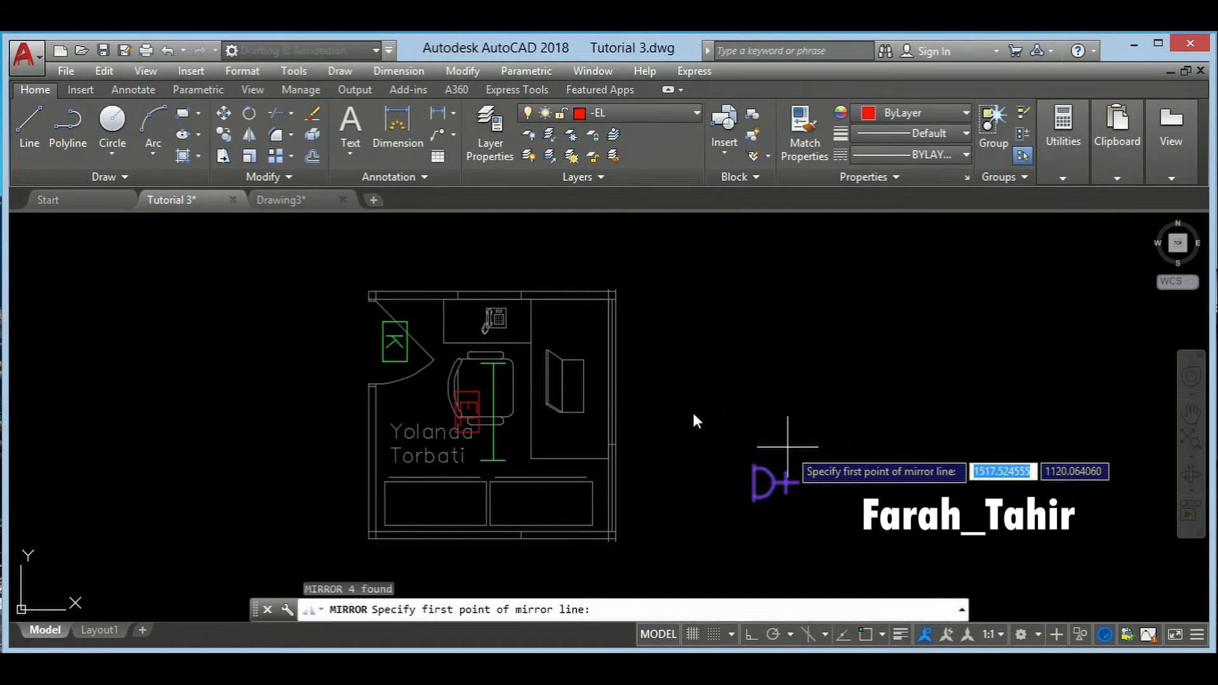
left_click(833, 456)
key("F8")
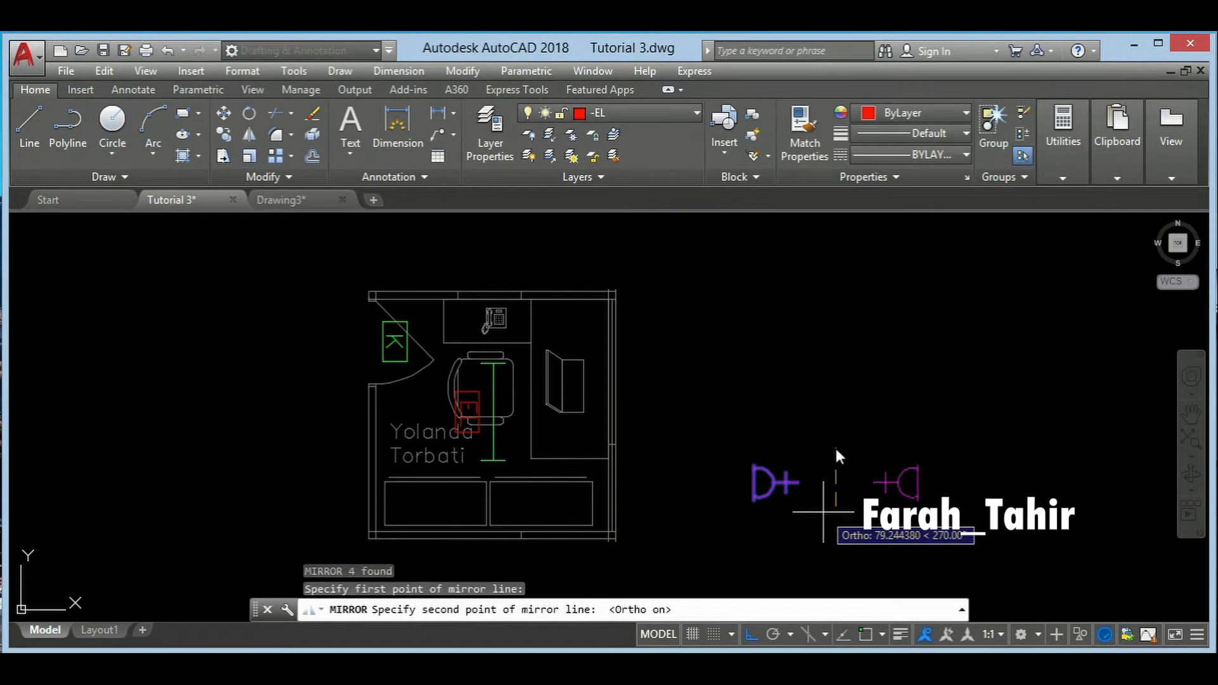
left_click(835, 453)
type("y")
key("Return")
- Move the mirrored magenta symbol from its flat edge onto the room's inner right wall, above the laptop, with object snap on
left_click(967, 556)
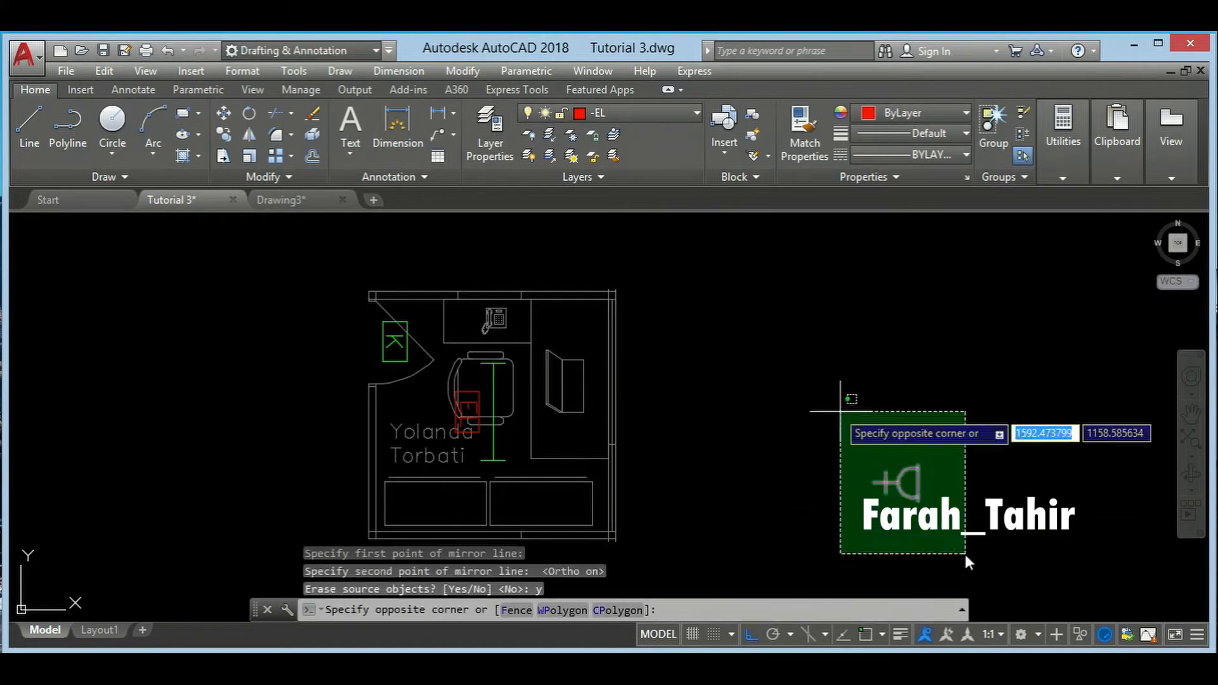
left_click(836, 409)
type("m")
key("Return")
key("F3")
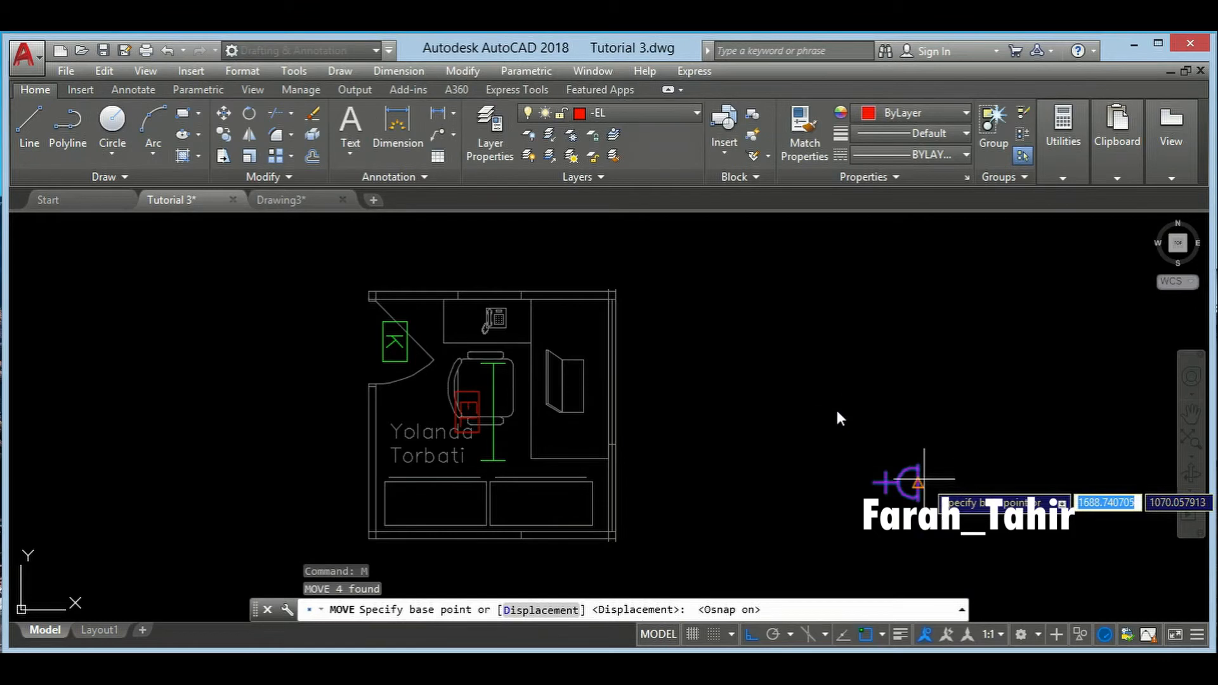
left_click(916, 481)
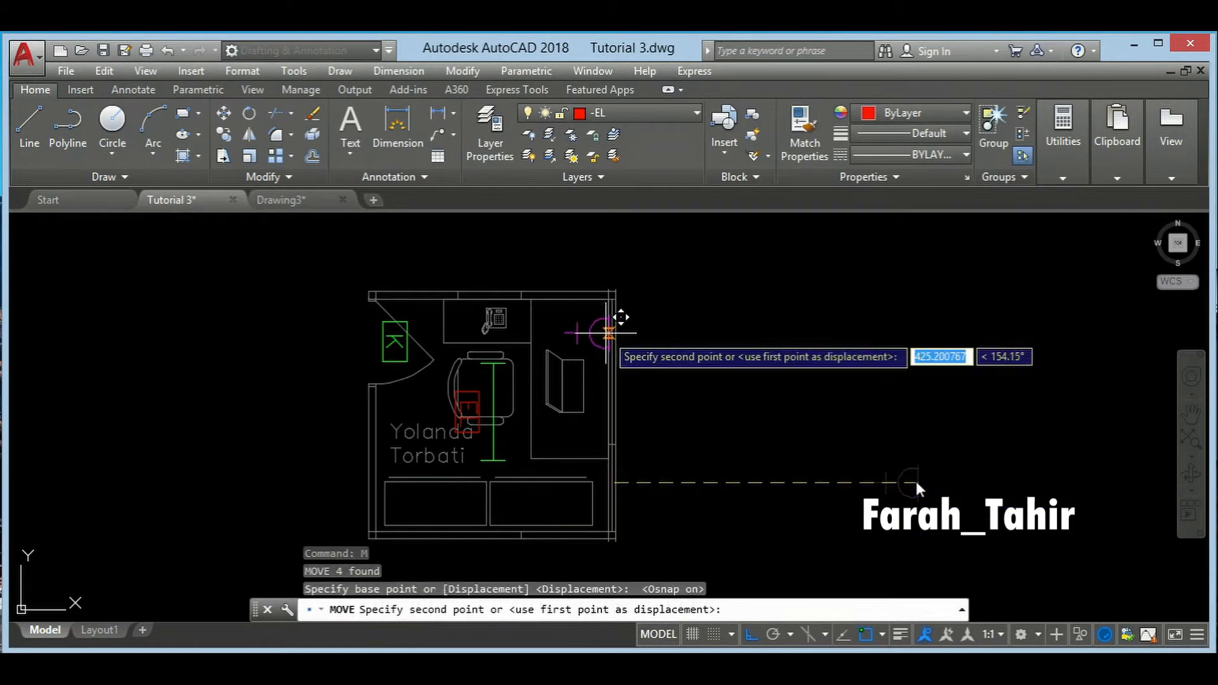
left_click(606, 333)
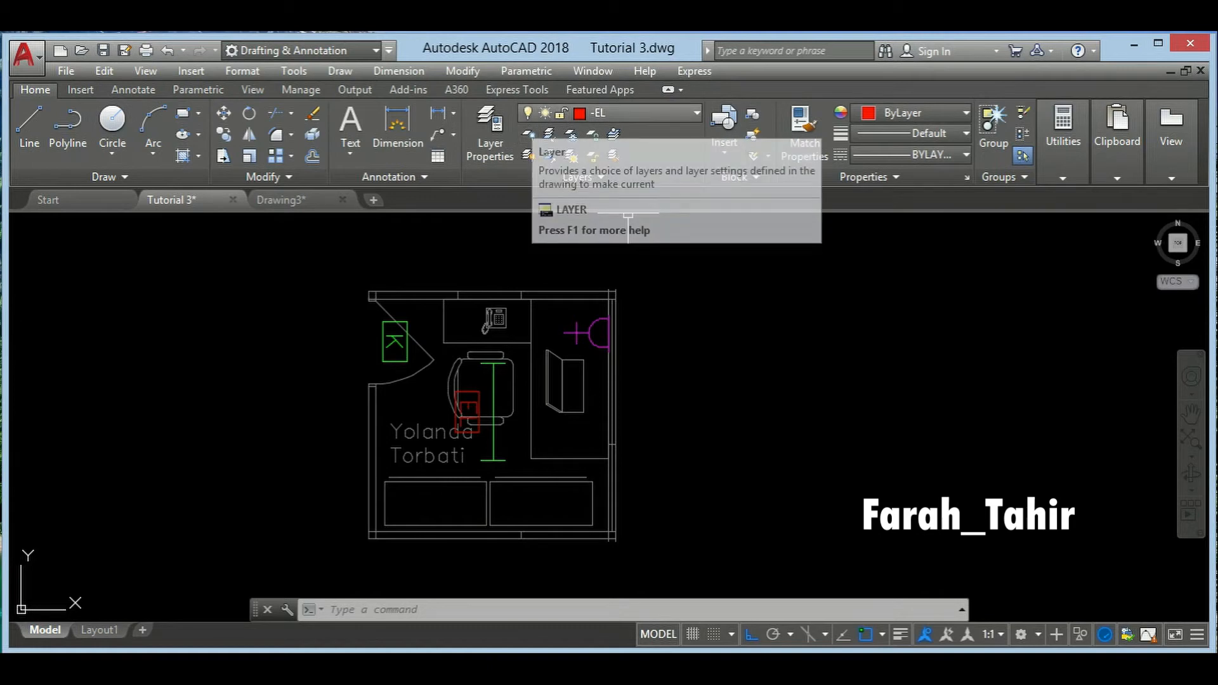
left_click(628, 113)
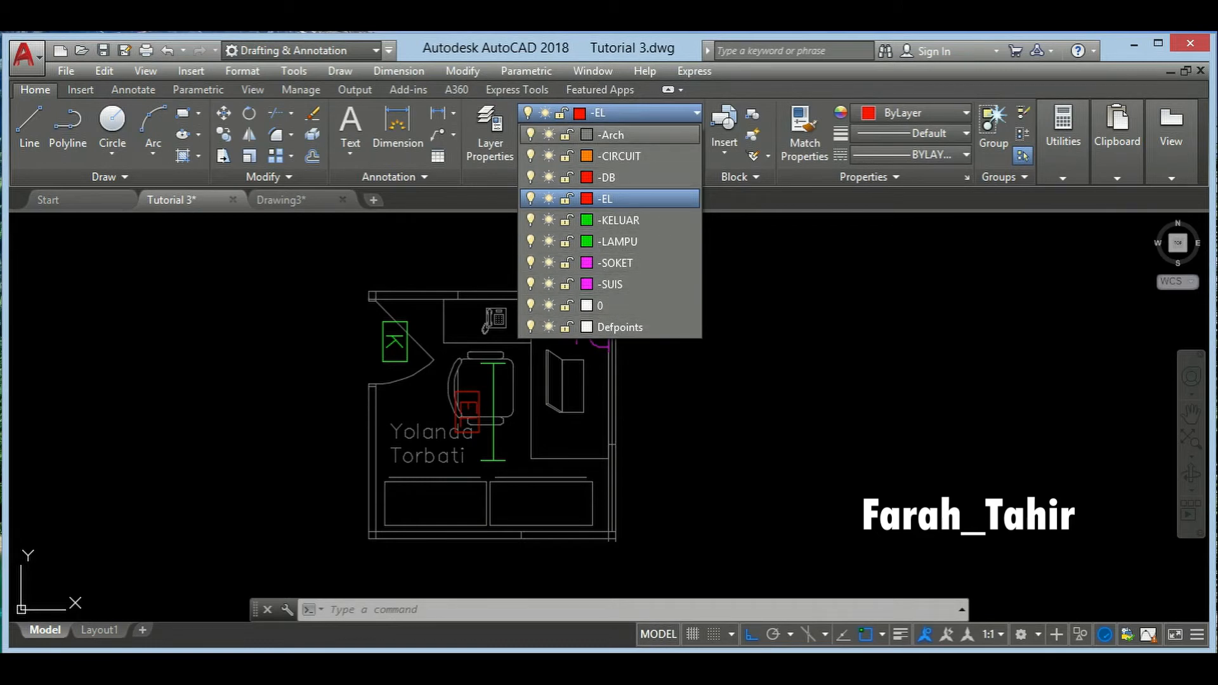
left_click(616, 284)
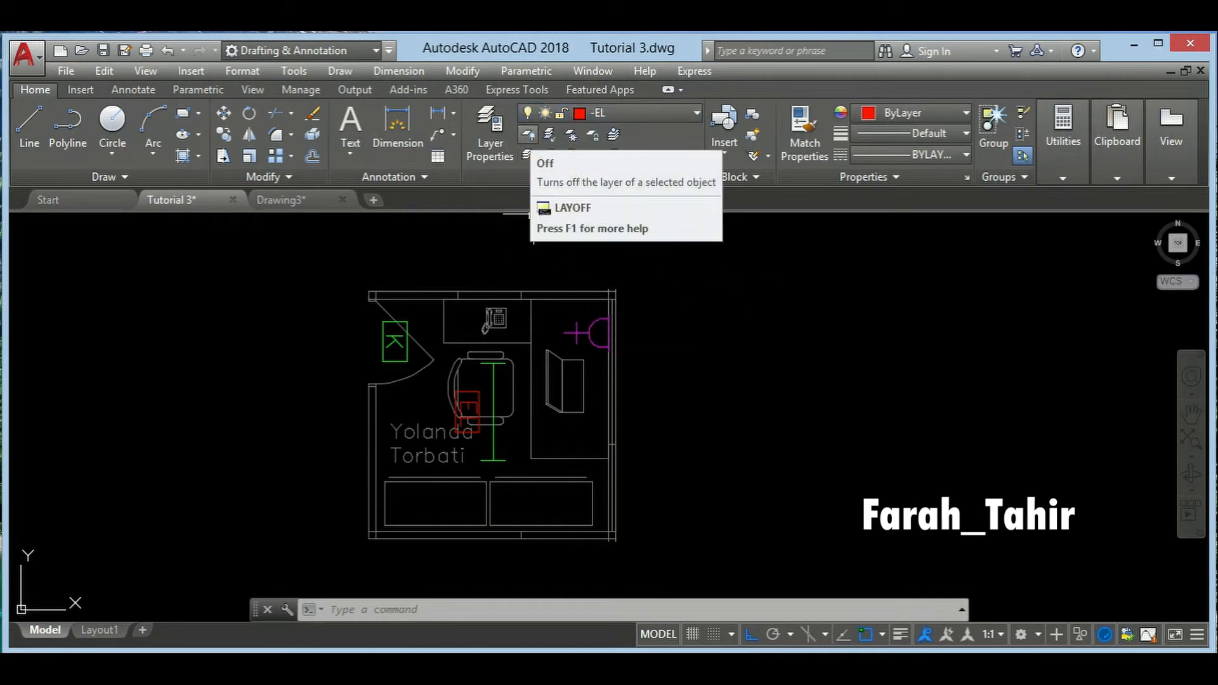
- Turn off the -KELUAR, -LAMPU and current -EL layers by picking their symbols in the room
left_click(529, 136)
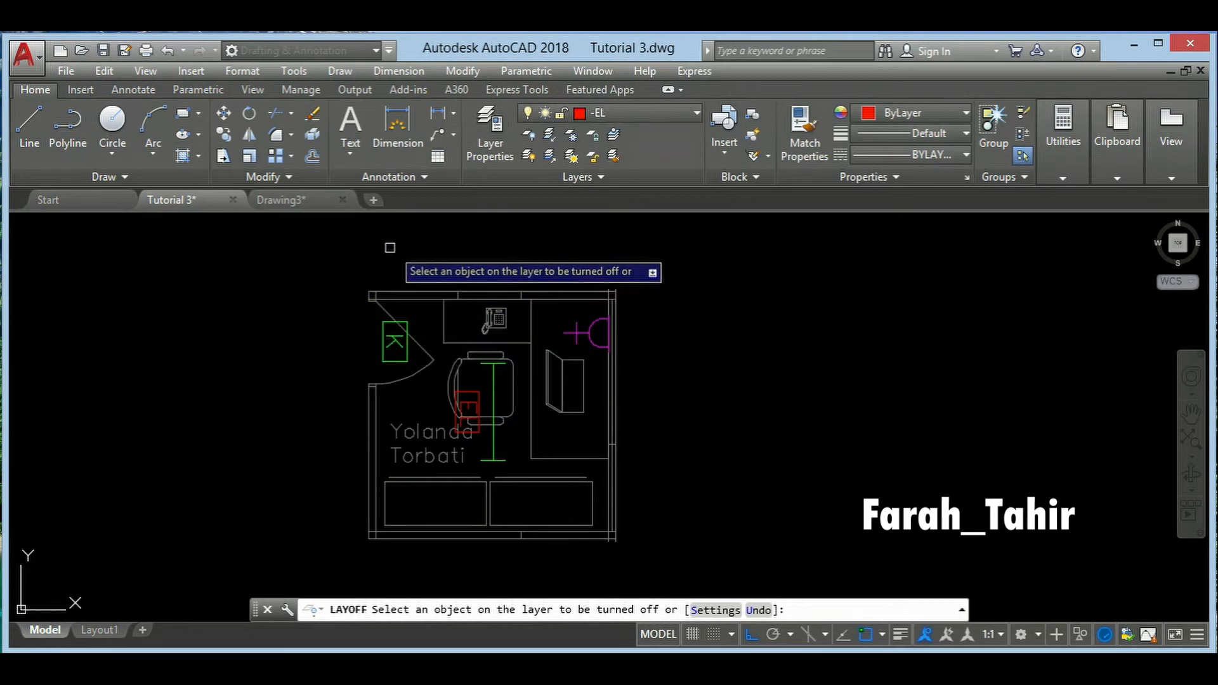
left_click(408, 357)
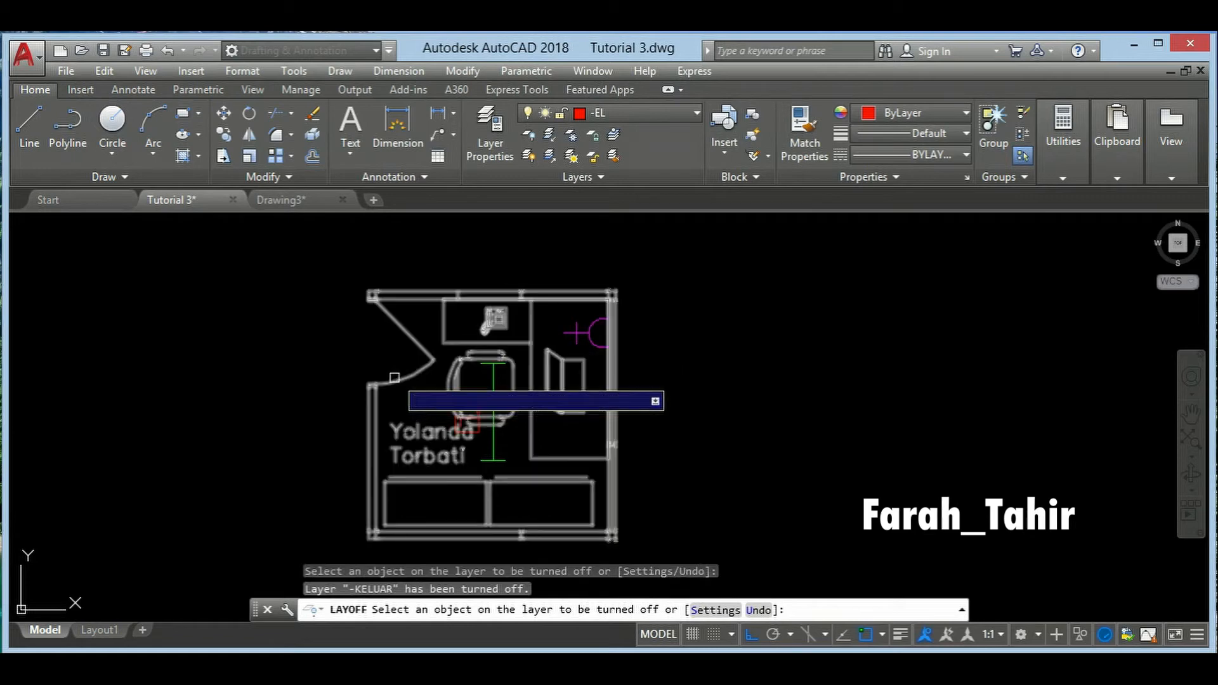
left_click(494, 387)
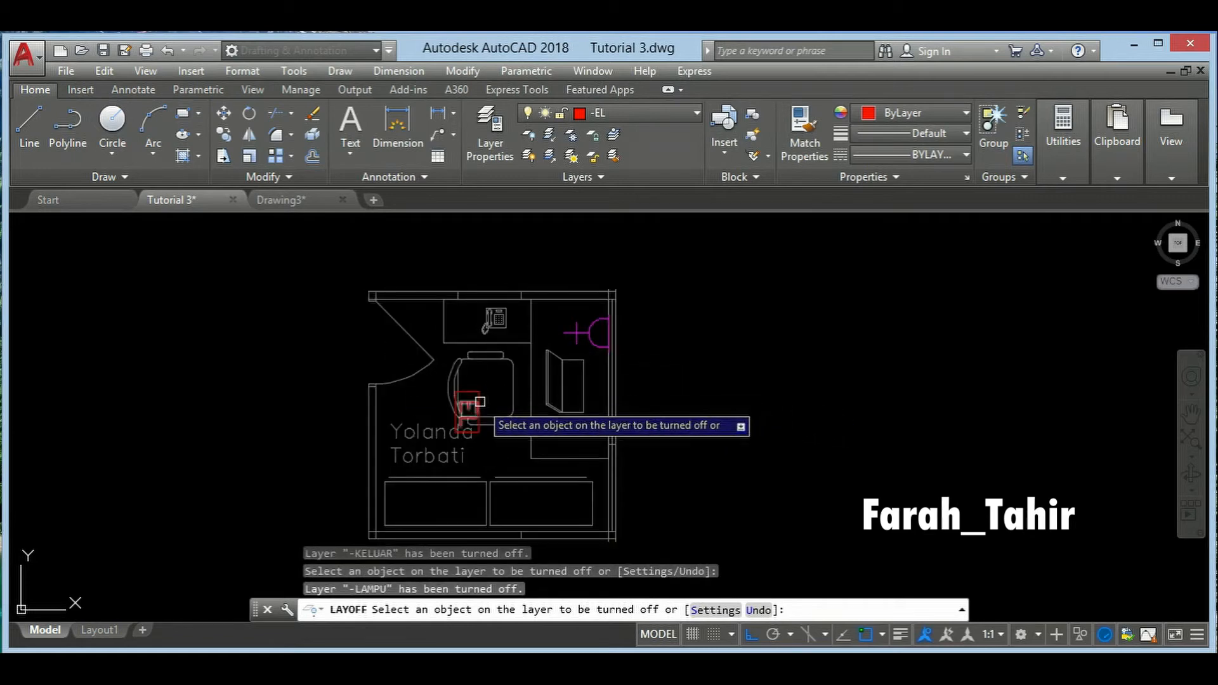
left_click(473, 410)
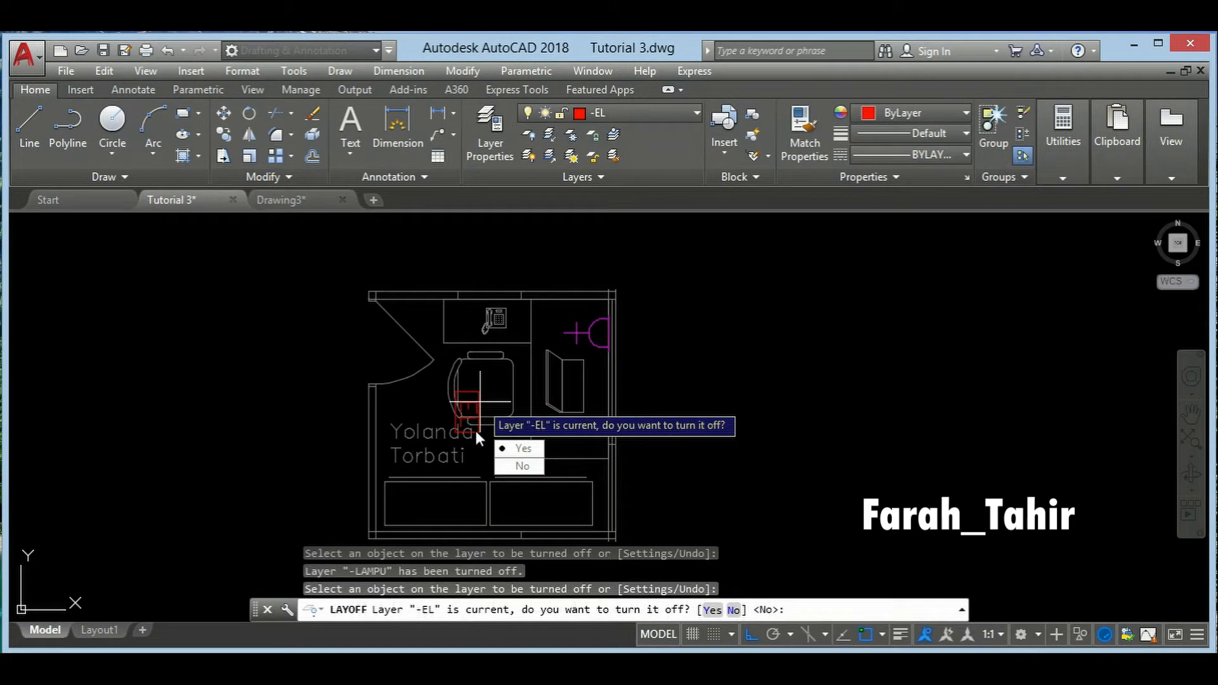
type("Y")
key("Return")
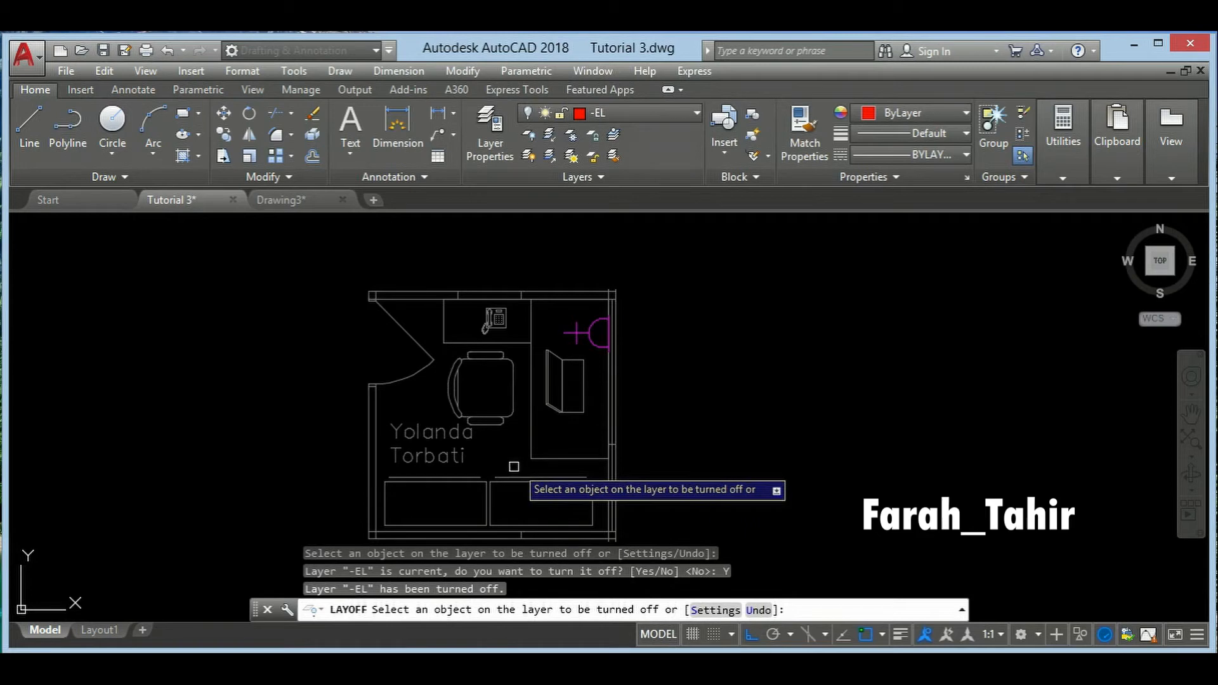
middle_click_drag(639, 411, 663, 396)
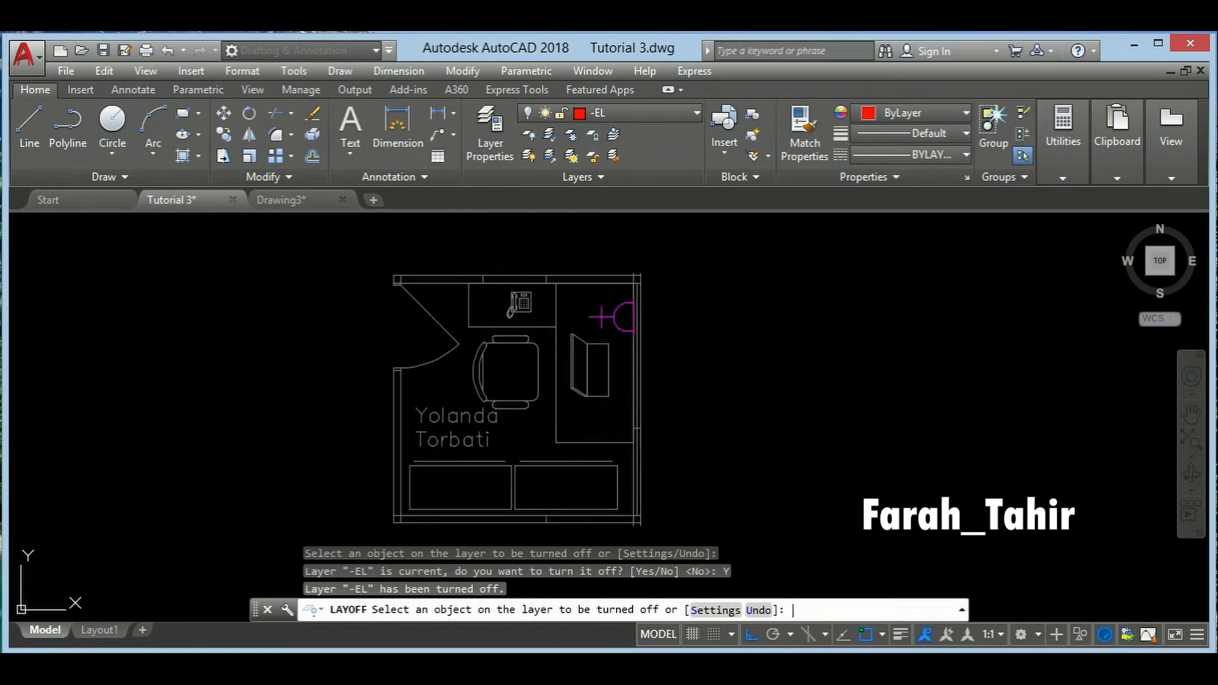
key("Return")
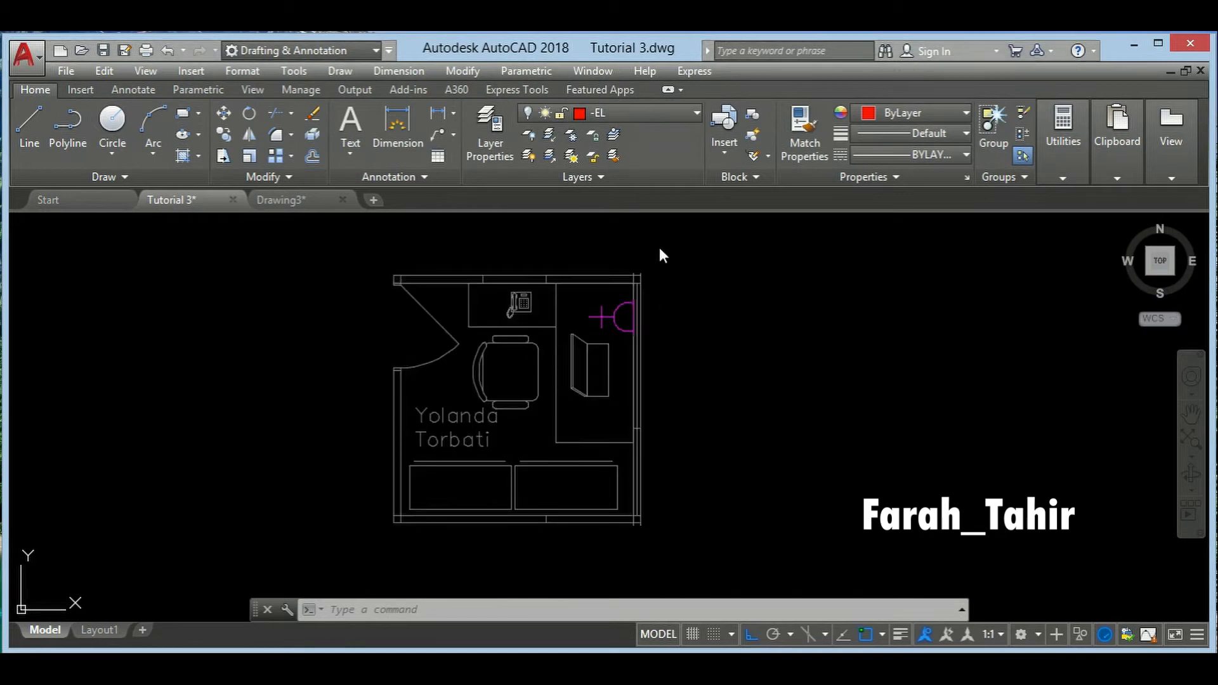
- Turn on all layers at once, checking their states in the layer list, and undo the change
left_click(694, 114)
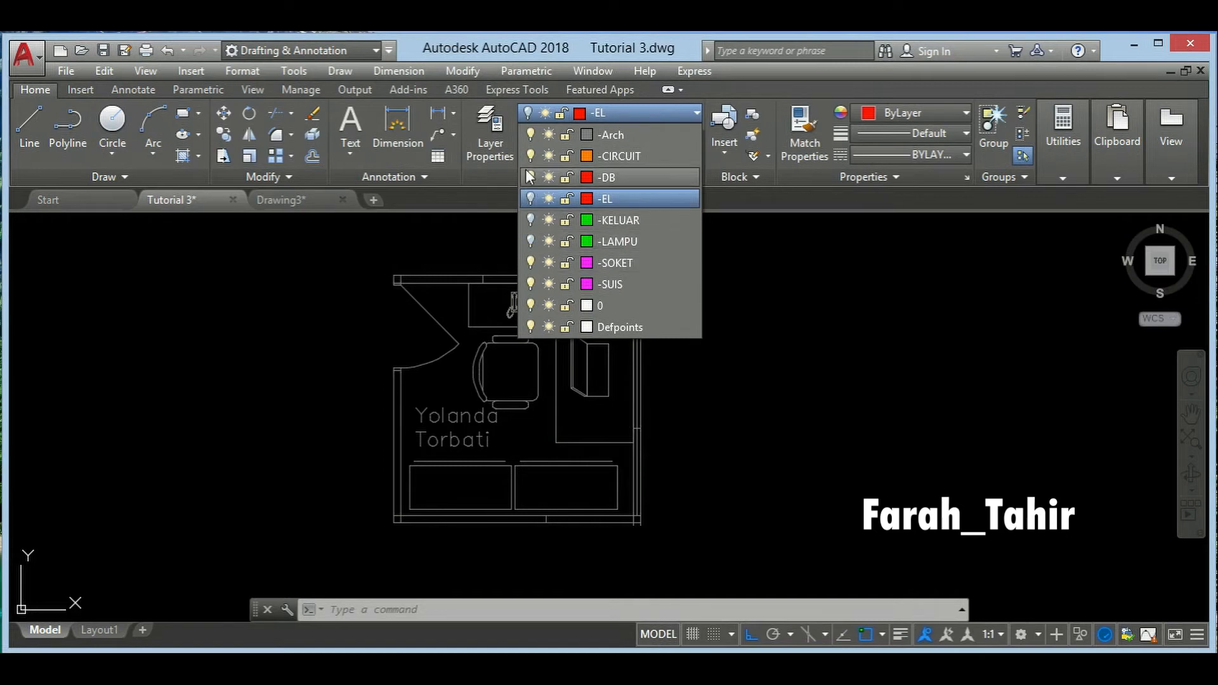
left_click(698, 113)
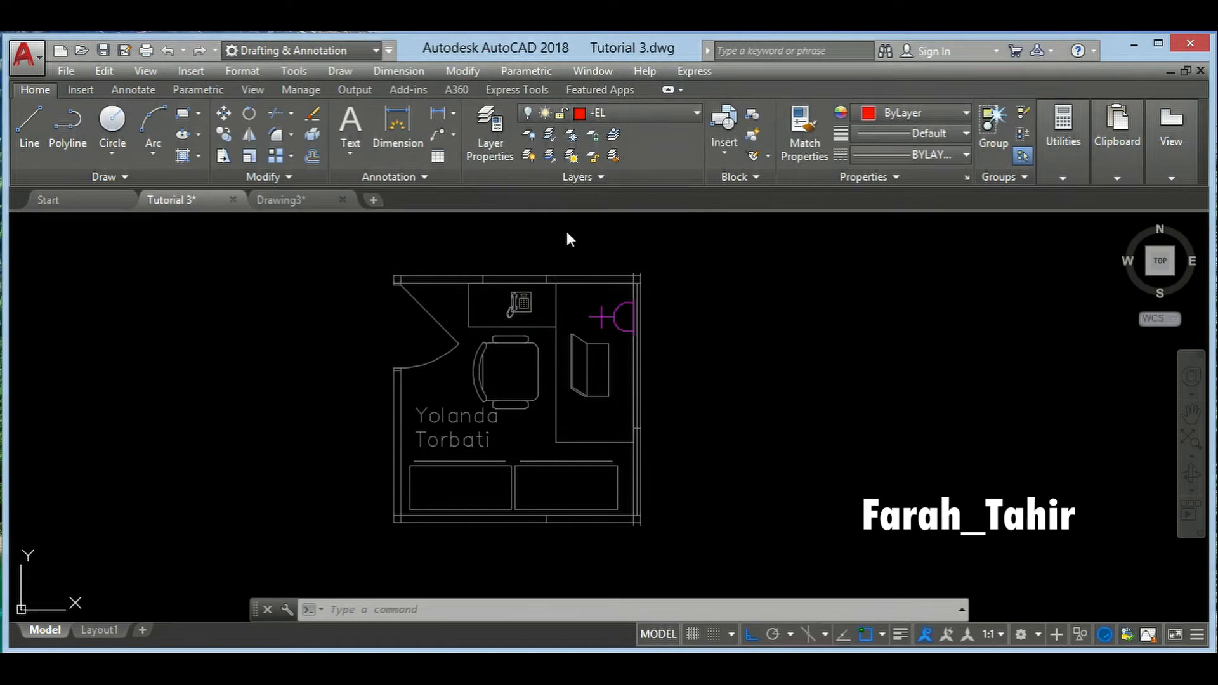
left_click(533, 156)
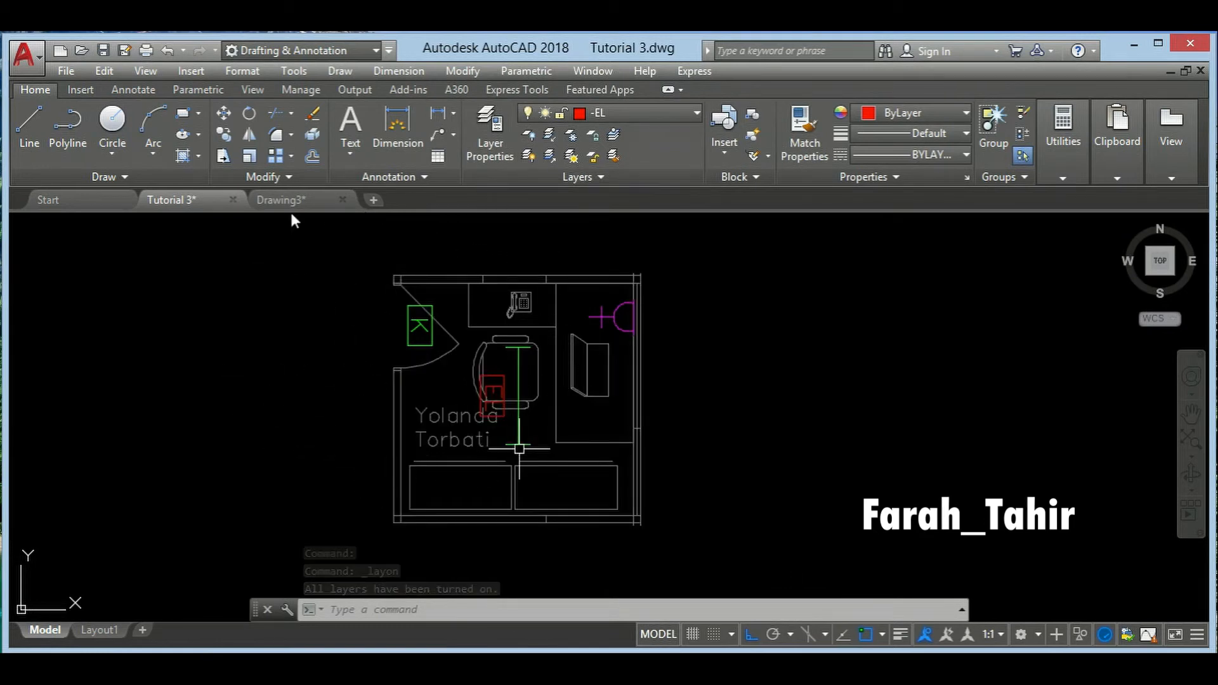
left_click(697, 115)
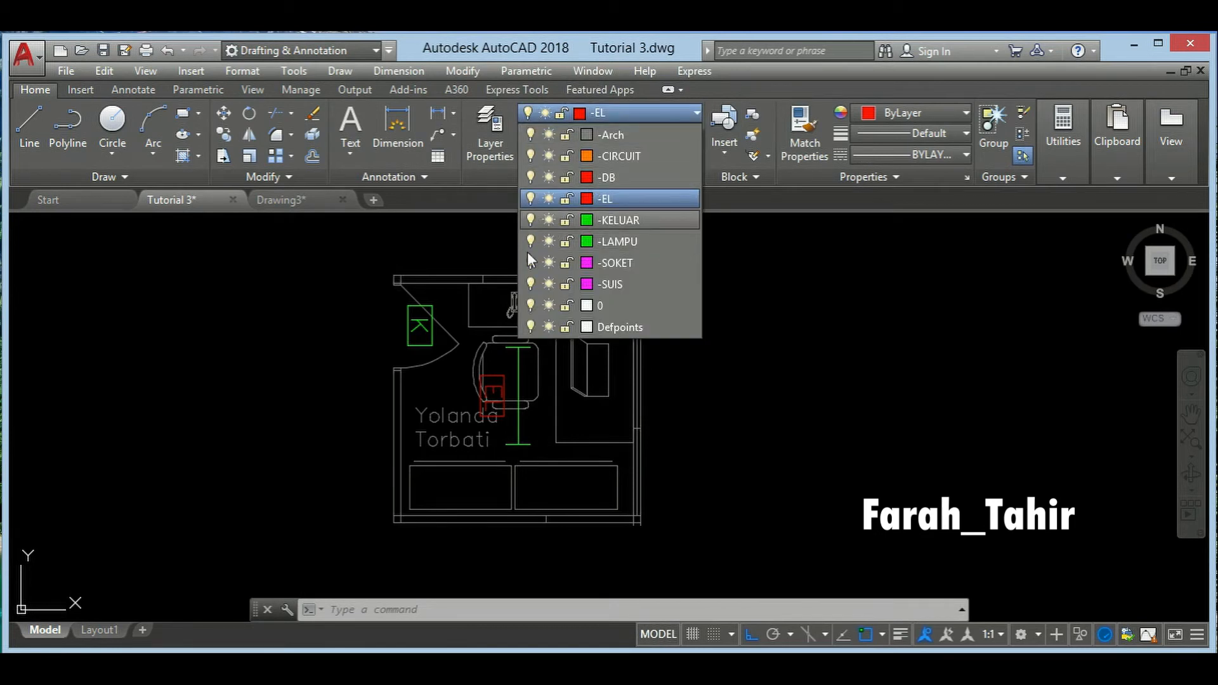
left_click(698, 114)
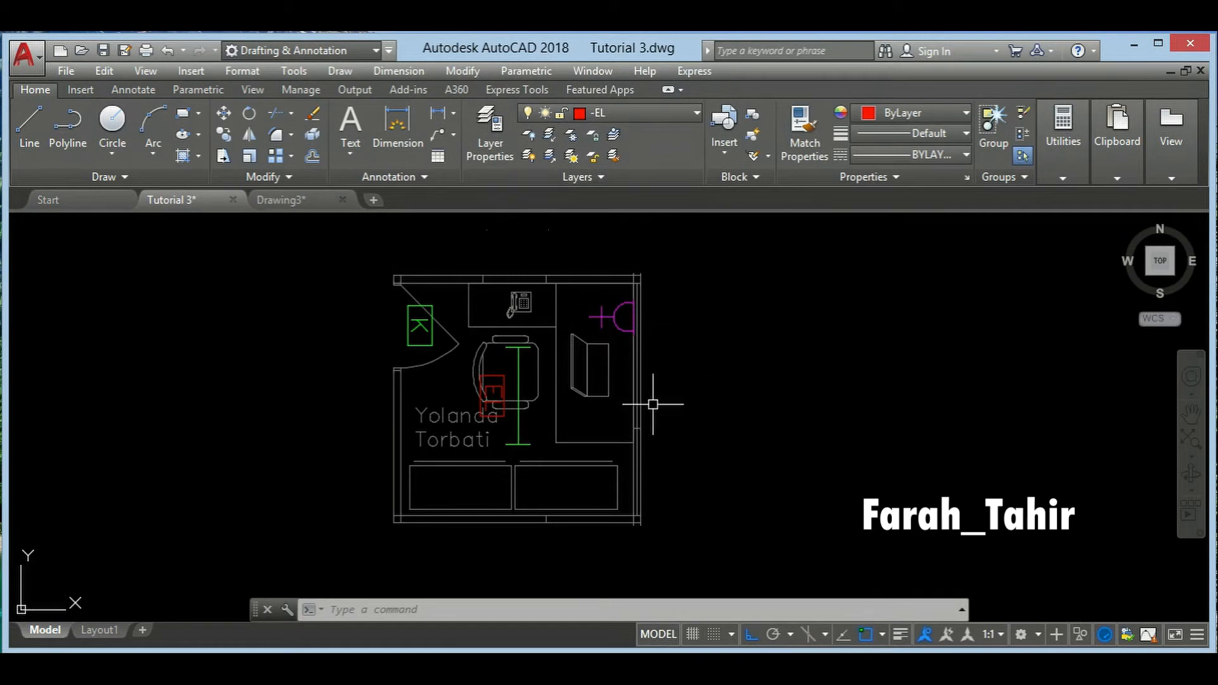
key("ctrl+z")
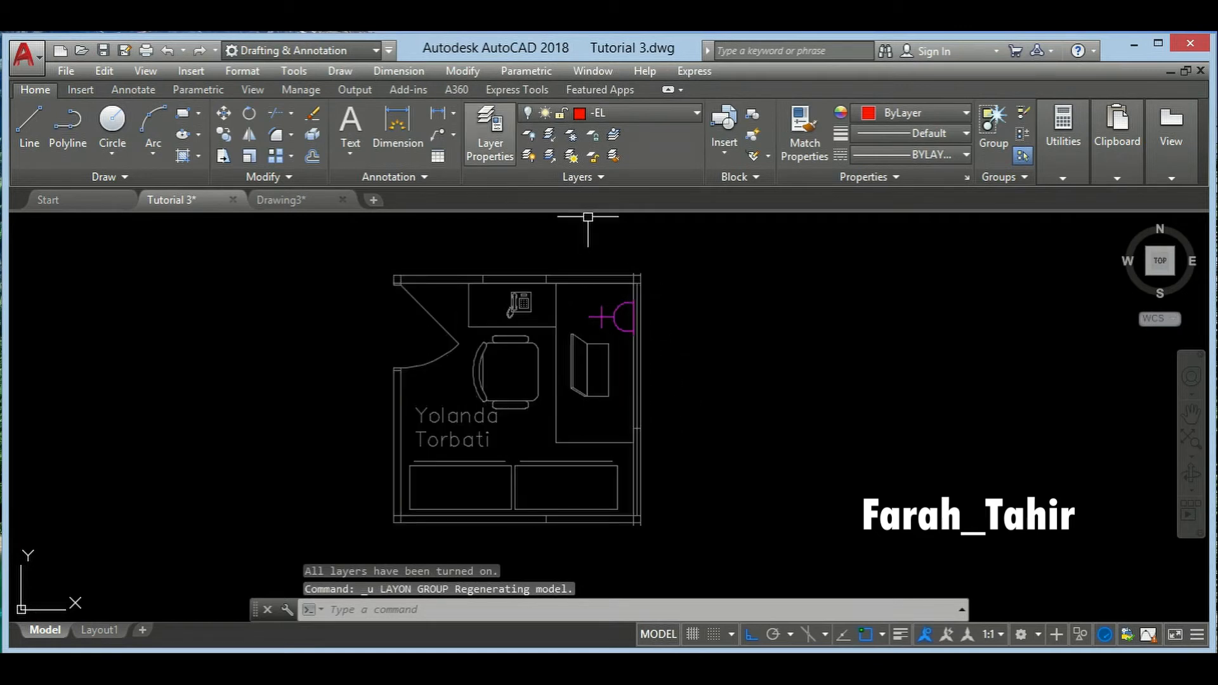
- Turn on the -EL, -KELUAR and -LAMPU layers together in the layer properties manager and undo the change
left_click(489, 134)
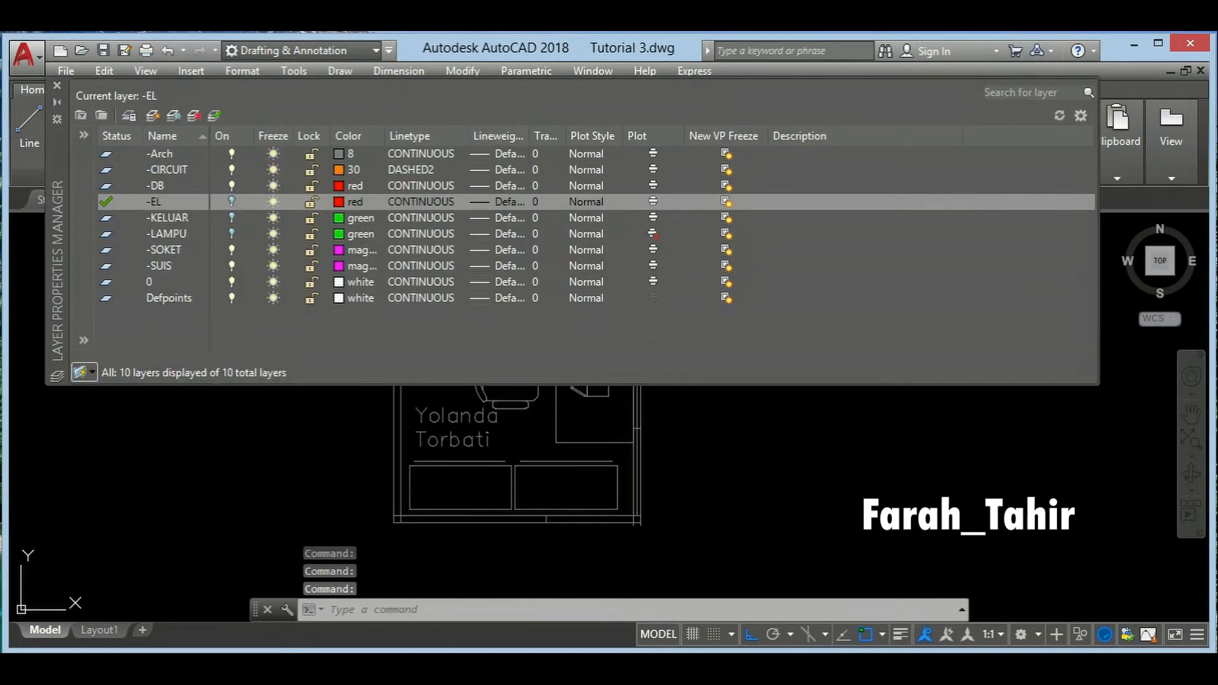
left_click(154, 201)
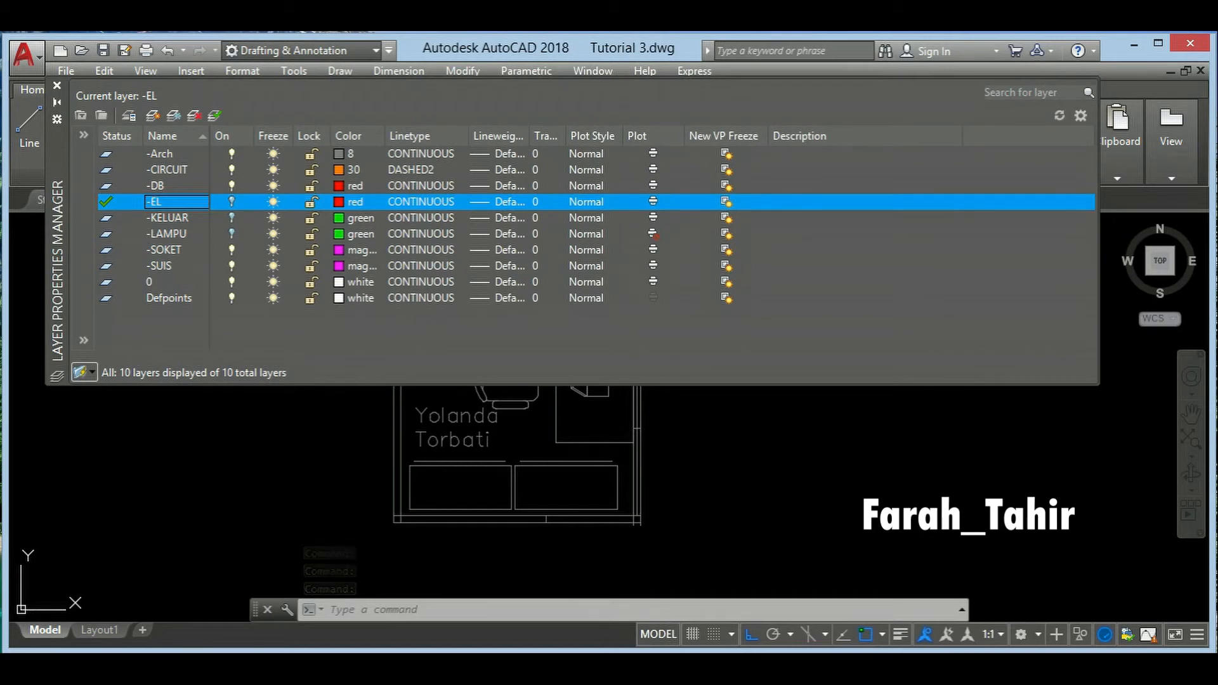
left_click(167, 234, "shift")
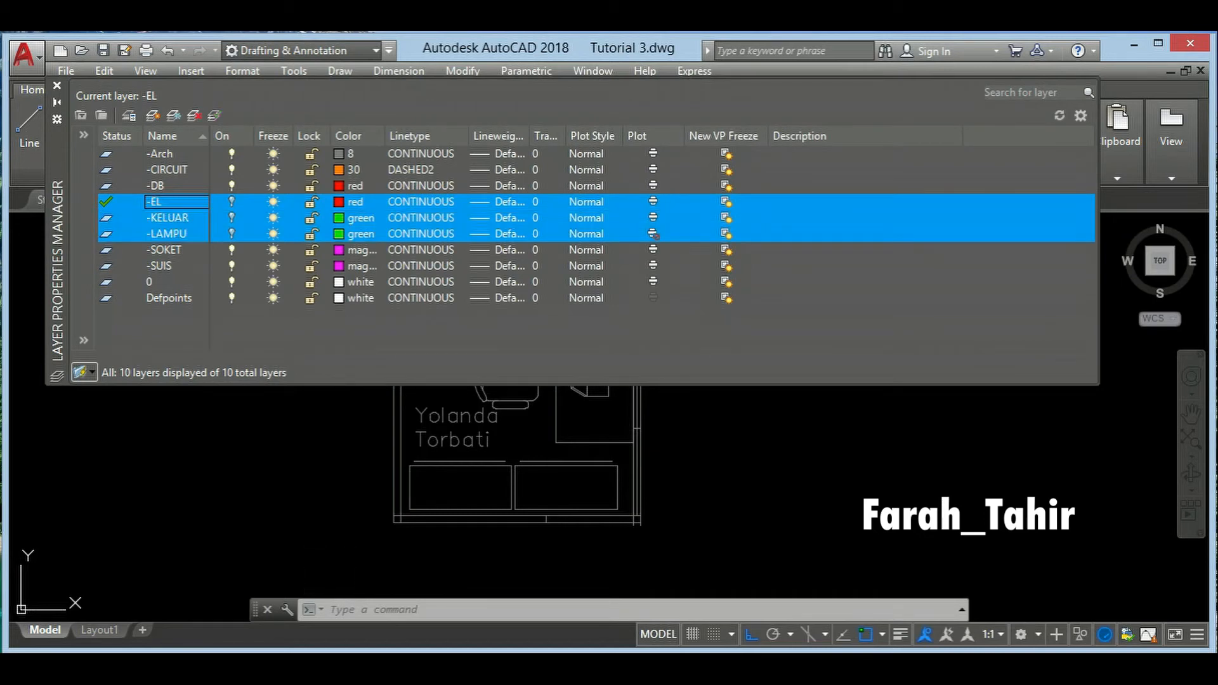
left_click(232, 234)
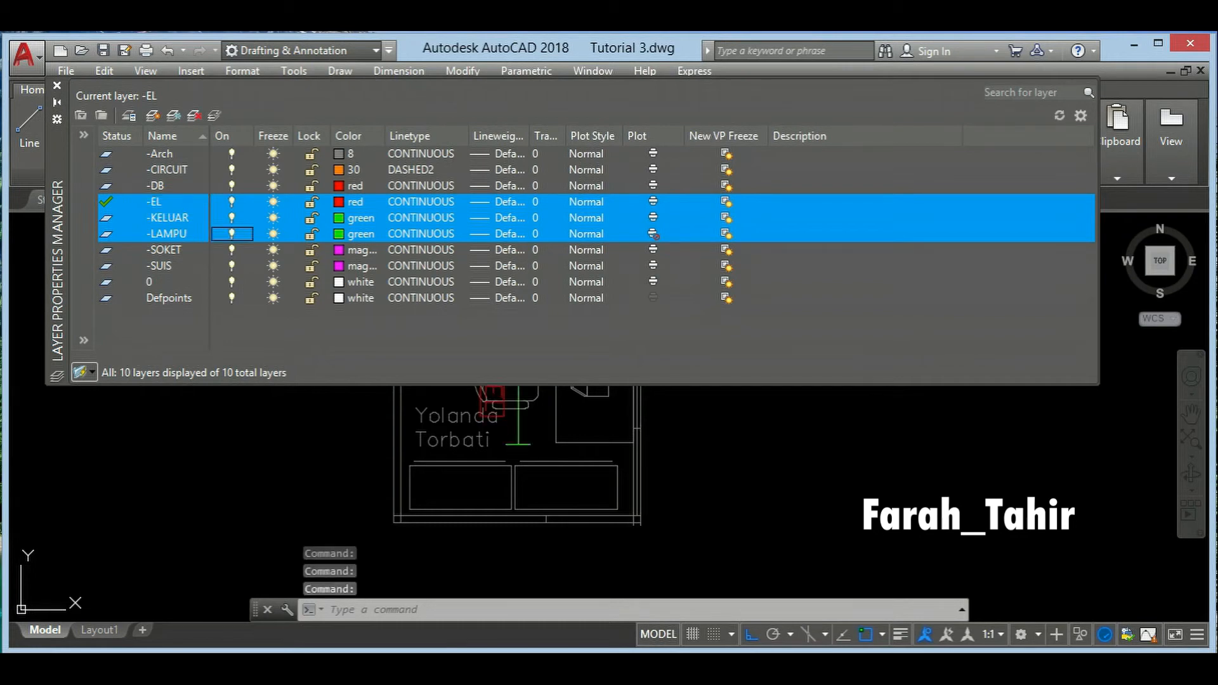
left_click(57, 86)
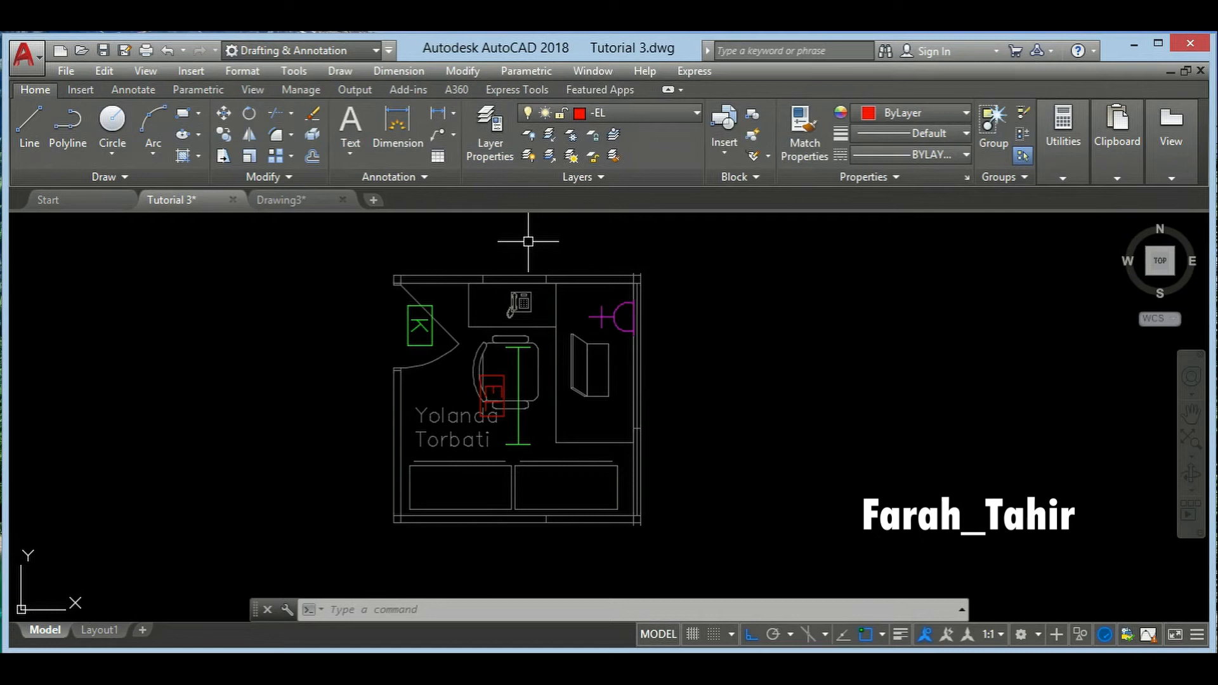
key("ctrl+z")
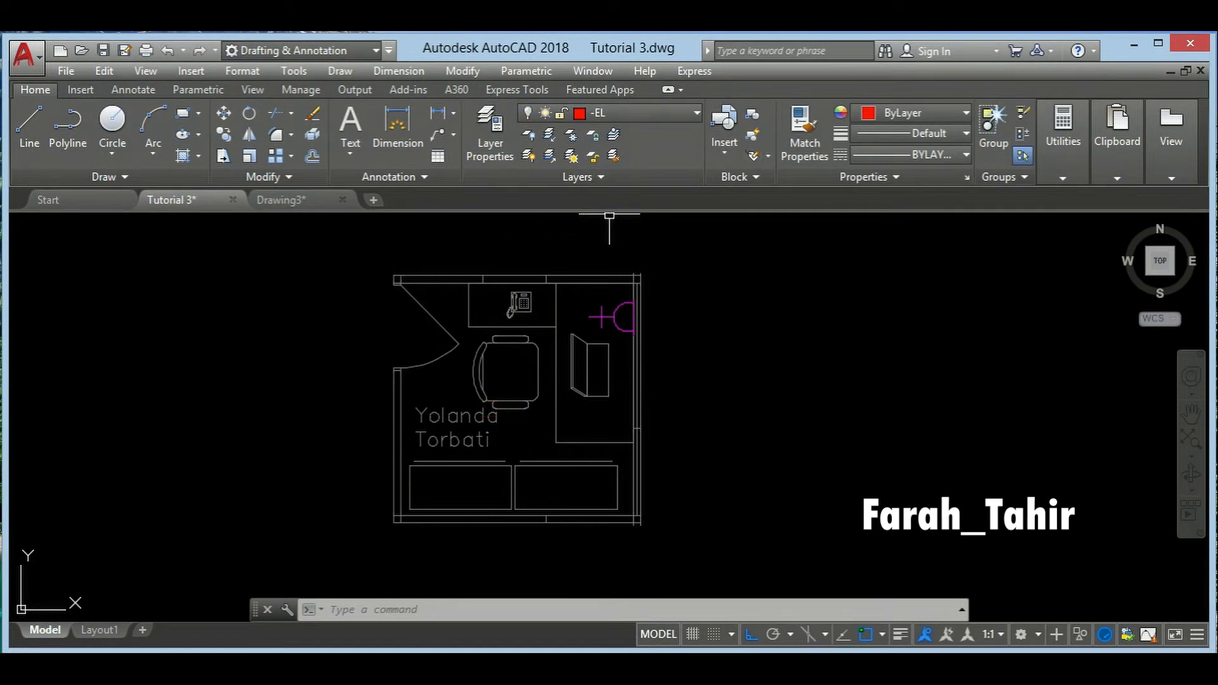
- Turn the -LAMPU, -KELUAR and -EL layers back on individually from the layer list
left_click(635, 113)
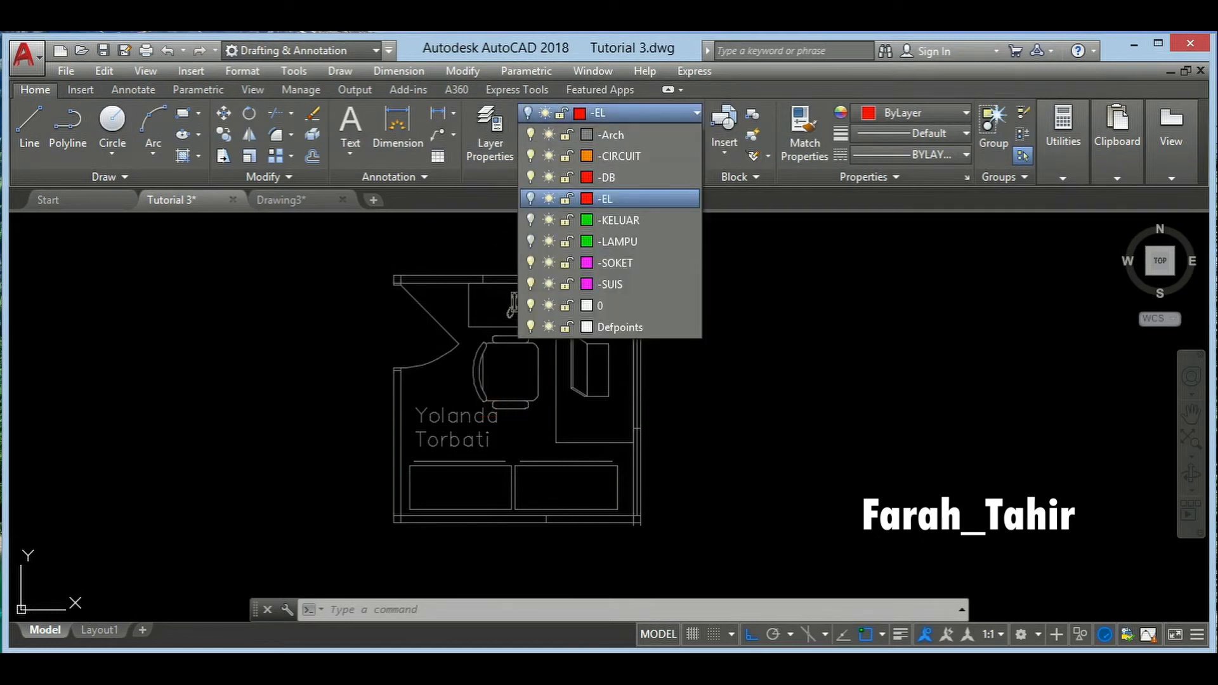
left_click(531, 241)
left_click(531, 221)
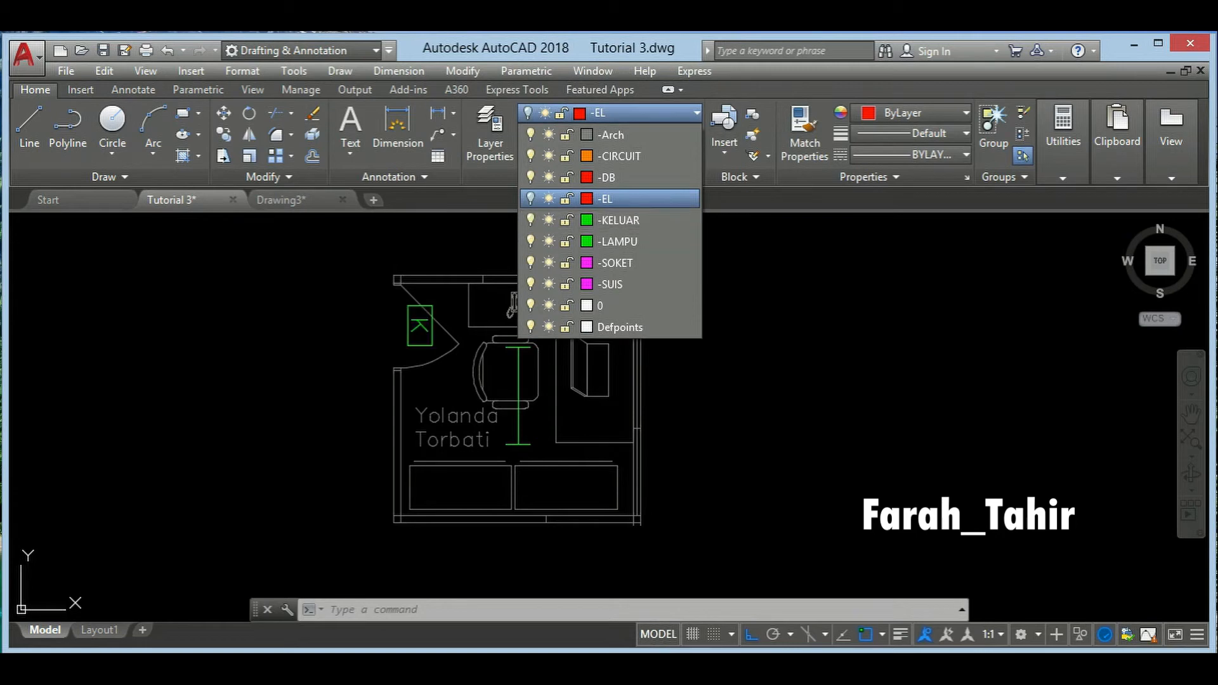
left_click(611, 306)
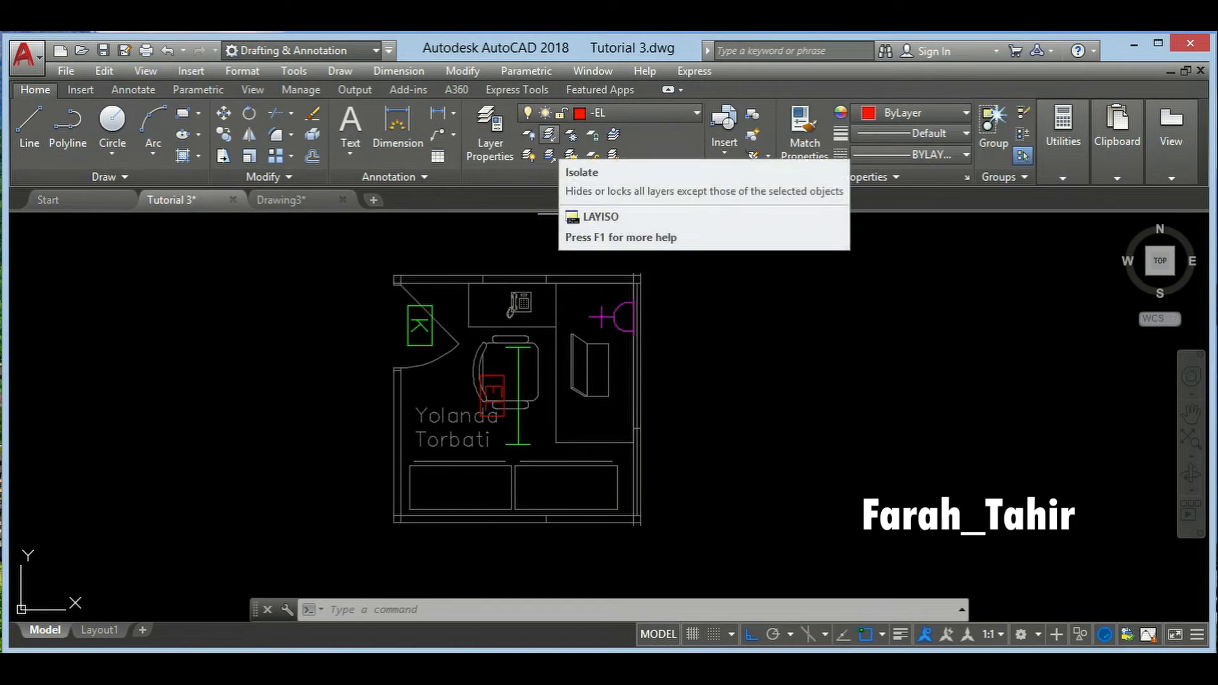
- Isolate the layers of the magenta socket symbol and the room plan, then unisolate to restore the hidden layers
left_click(550, 135)
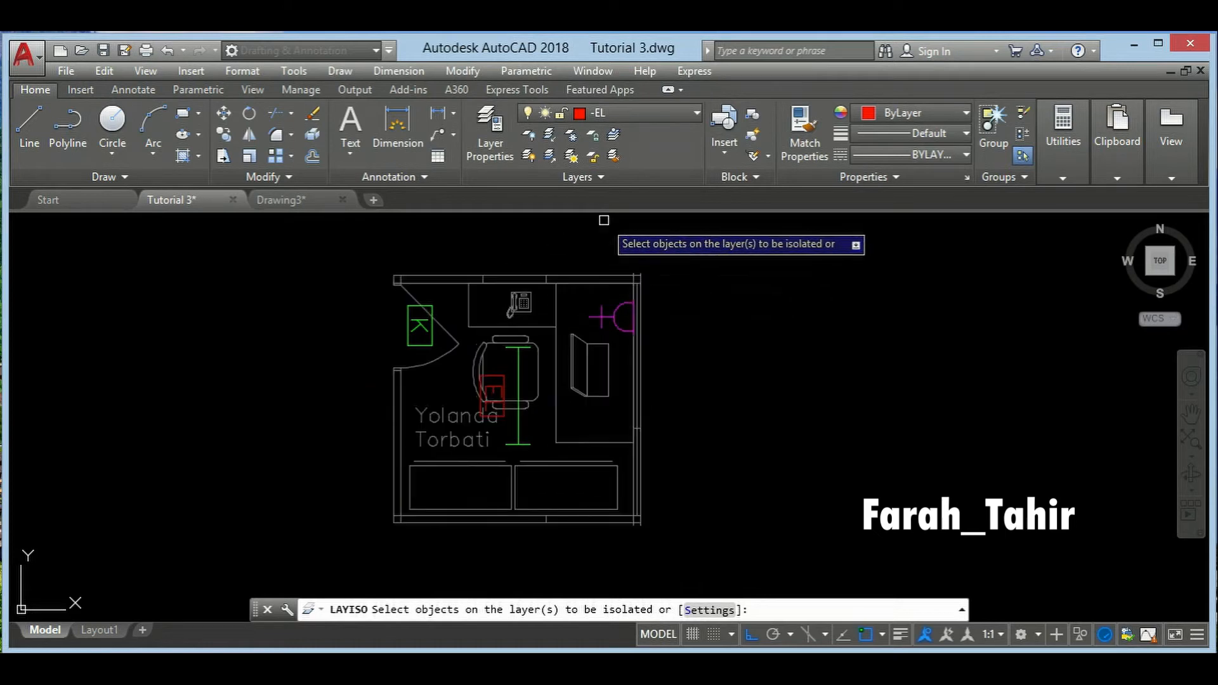
left_click(611, 321)
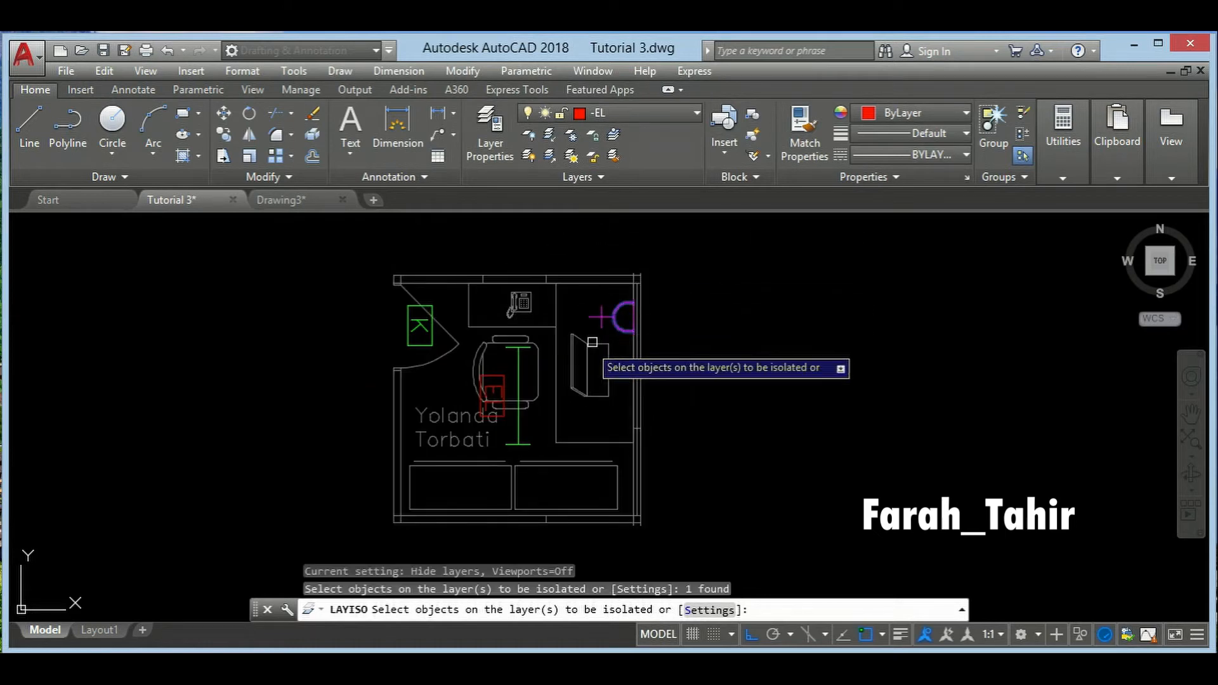
left_click(549, 281)
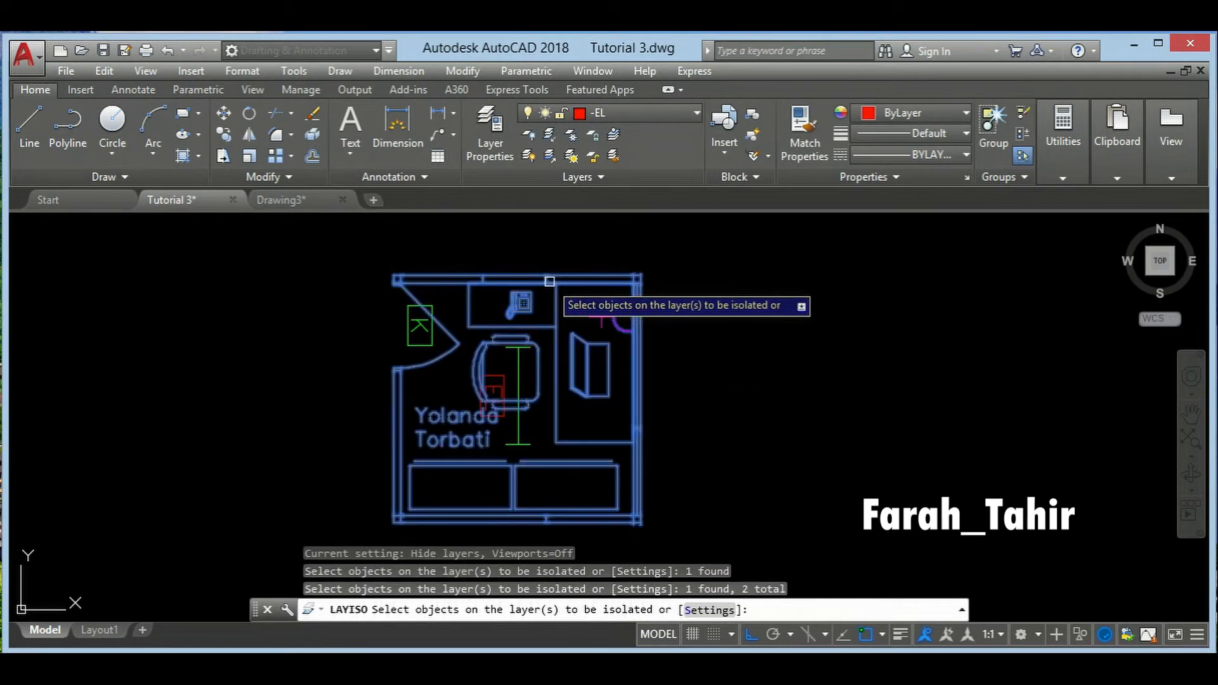
key("Return")
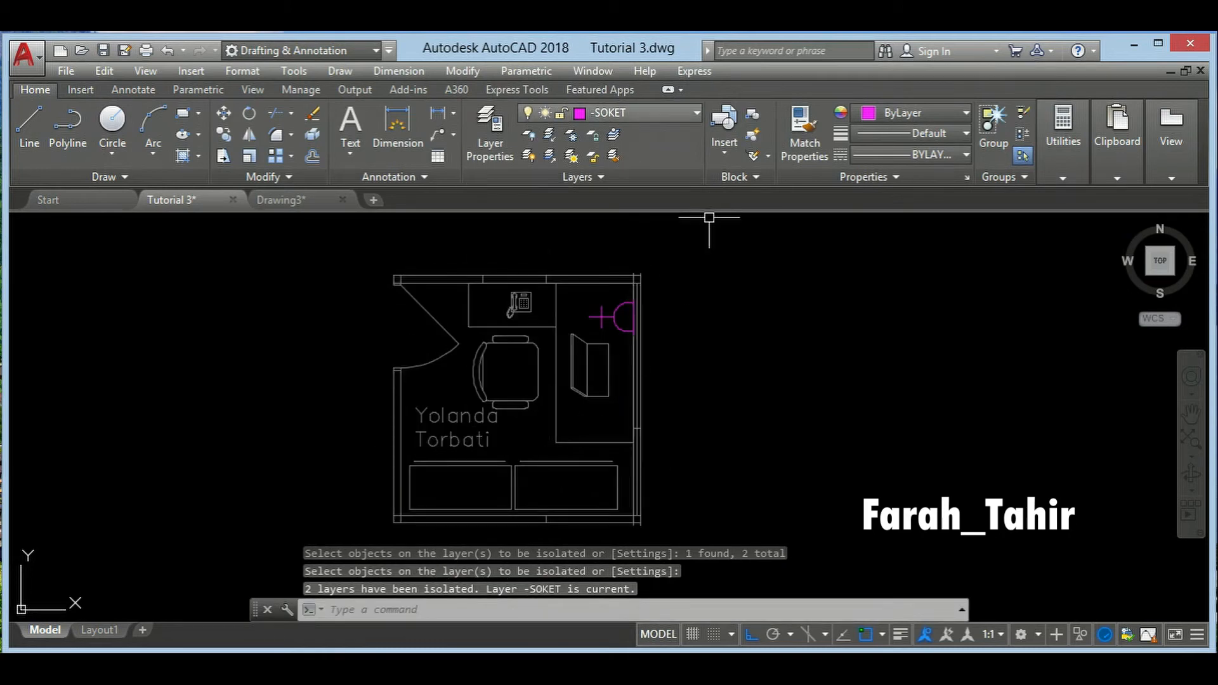
left_click(666, 113)
left_click(625, 258)
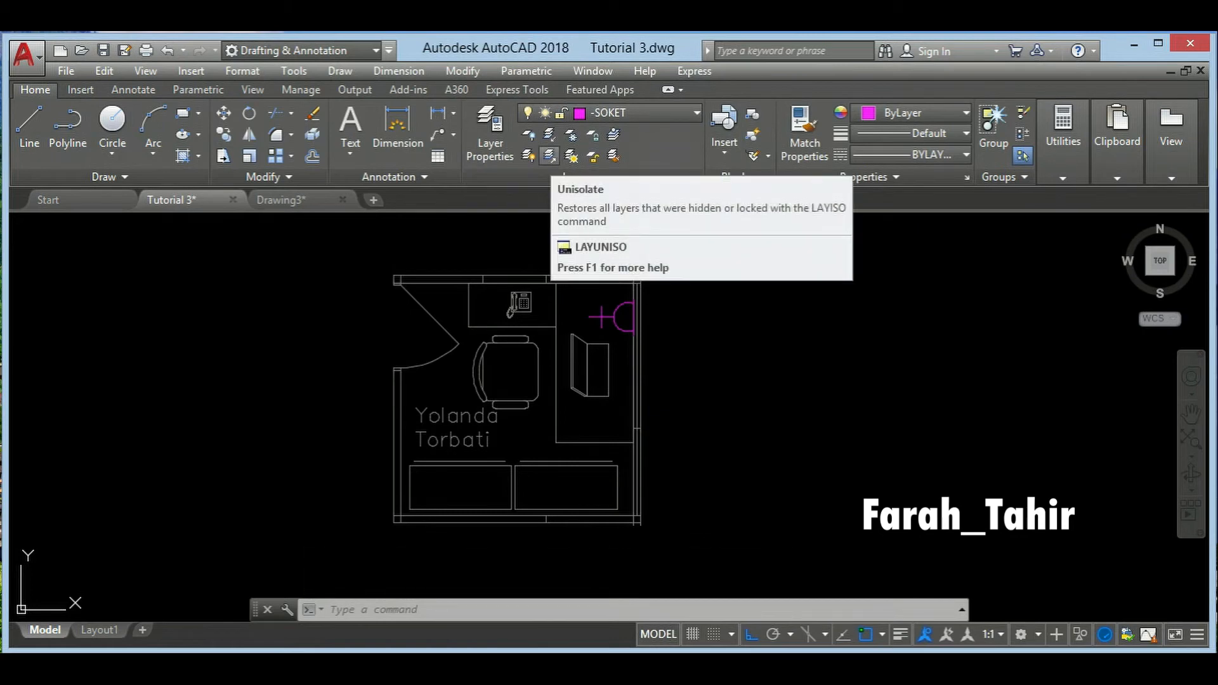
left_click(550, 156)
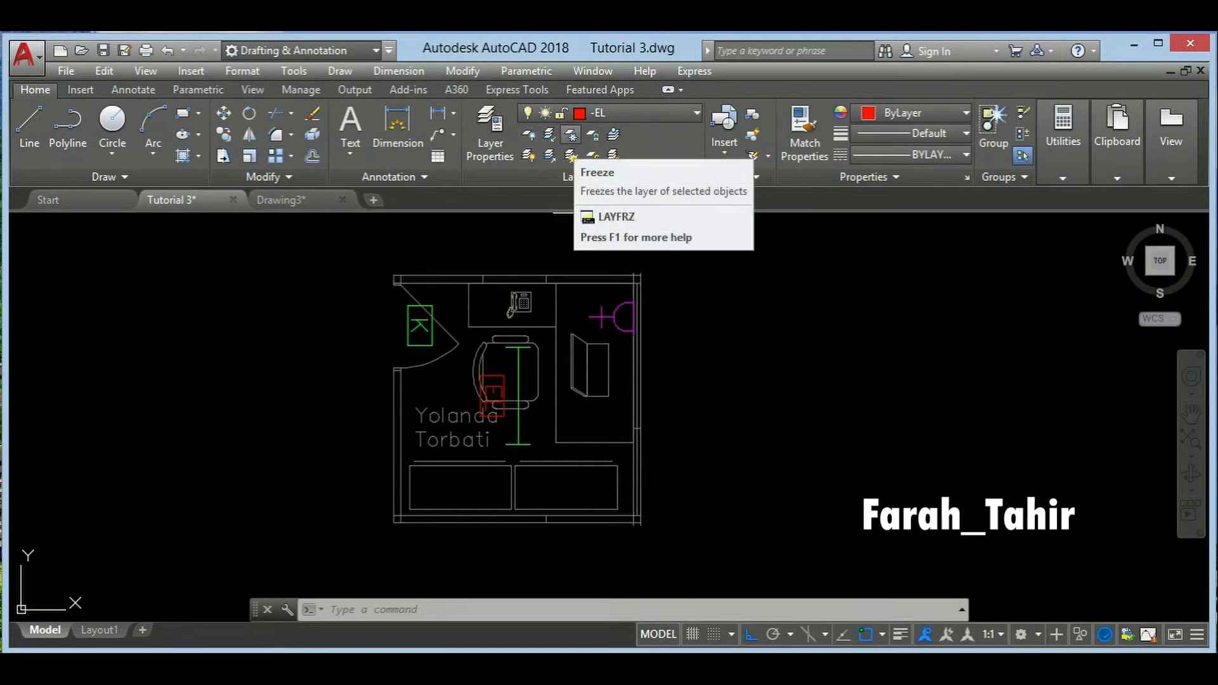
- Freeze the -KELUAR and -LAMPU layers by picking their symbols, and try to freeze the current -EL layer
left_click(570, 135)
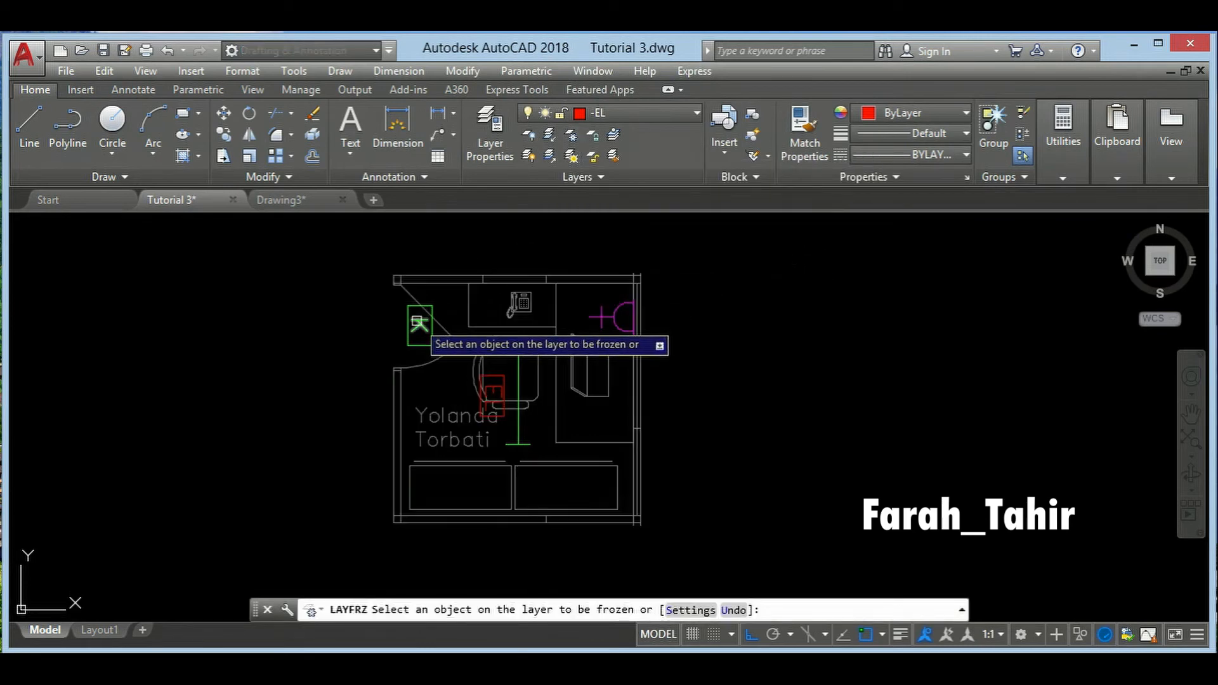
left_click(419, 325)
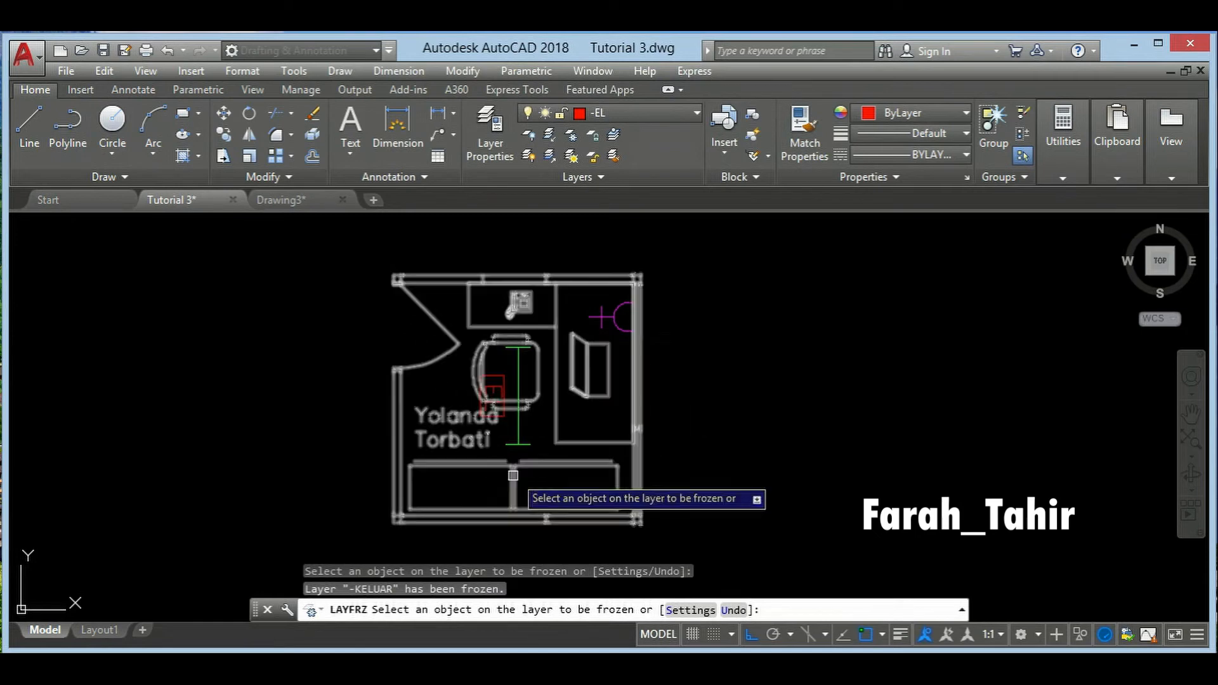
left_click(521, 434)
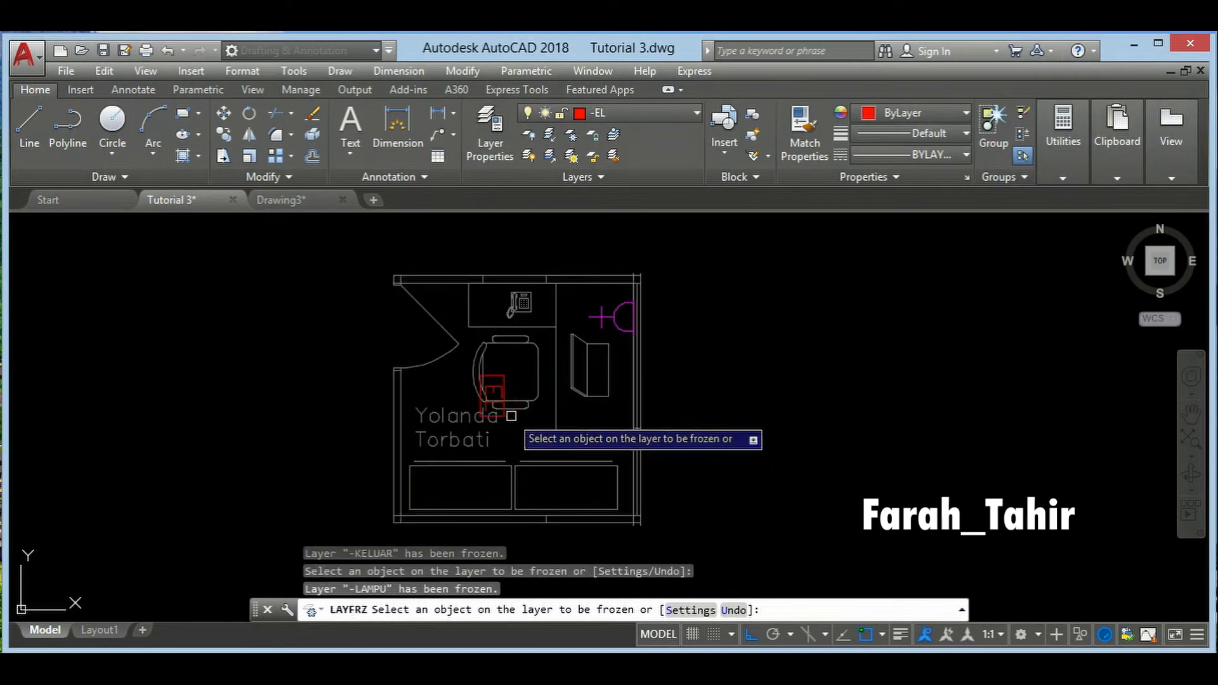
left_click(504, 384)
left_click(504, 377)
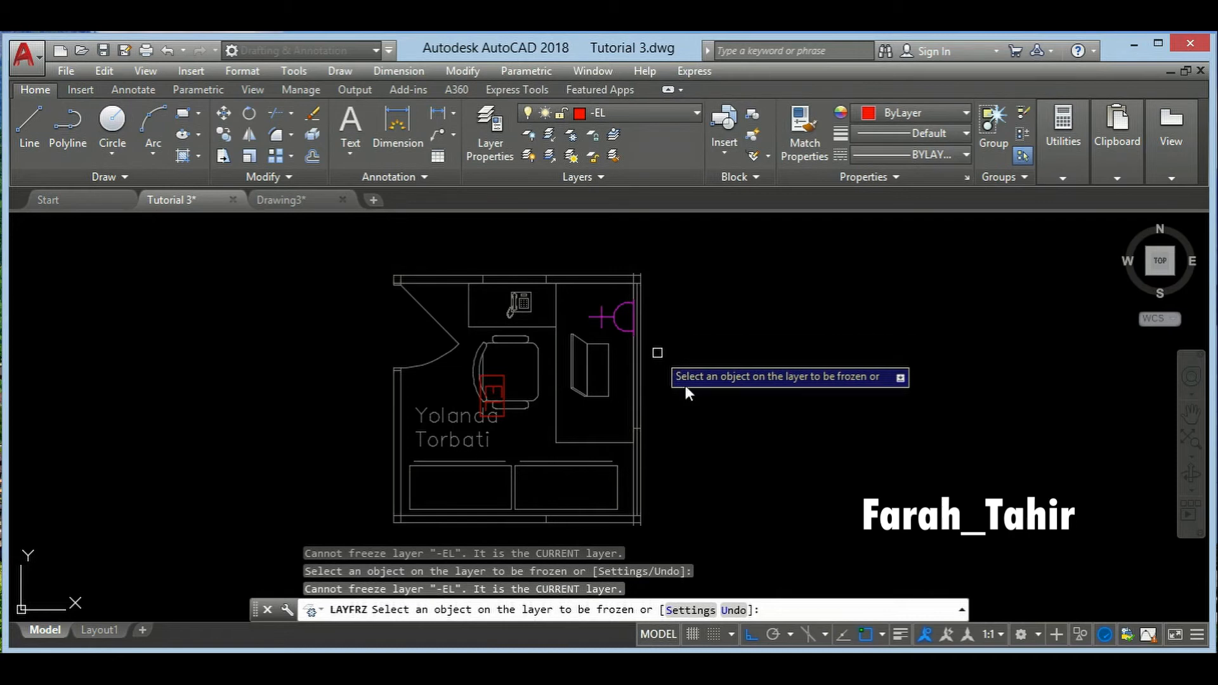
key("Return")
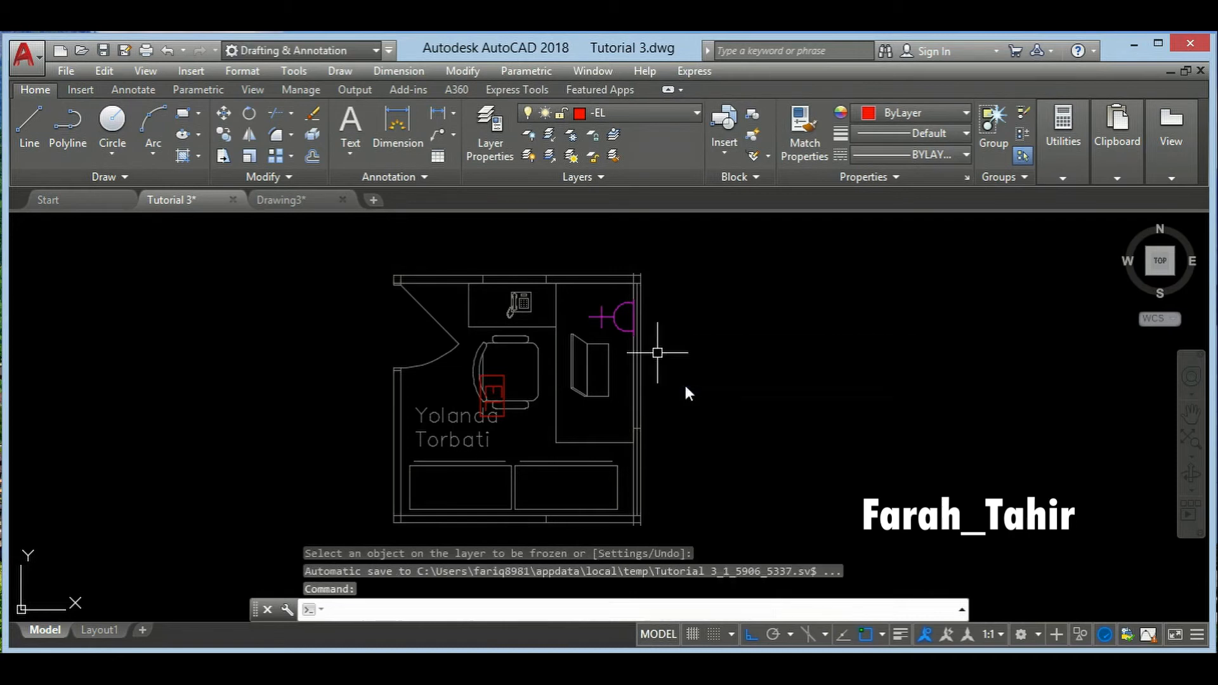
key("Escape")
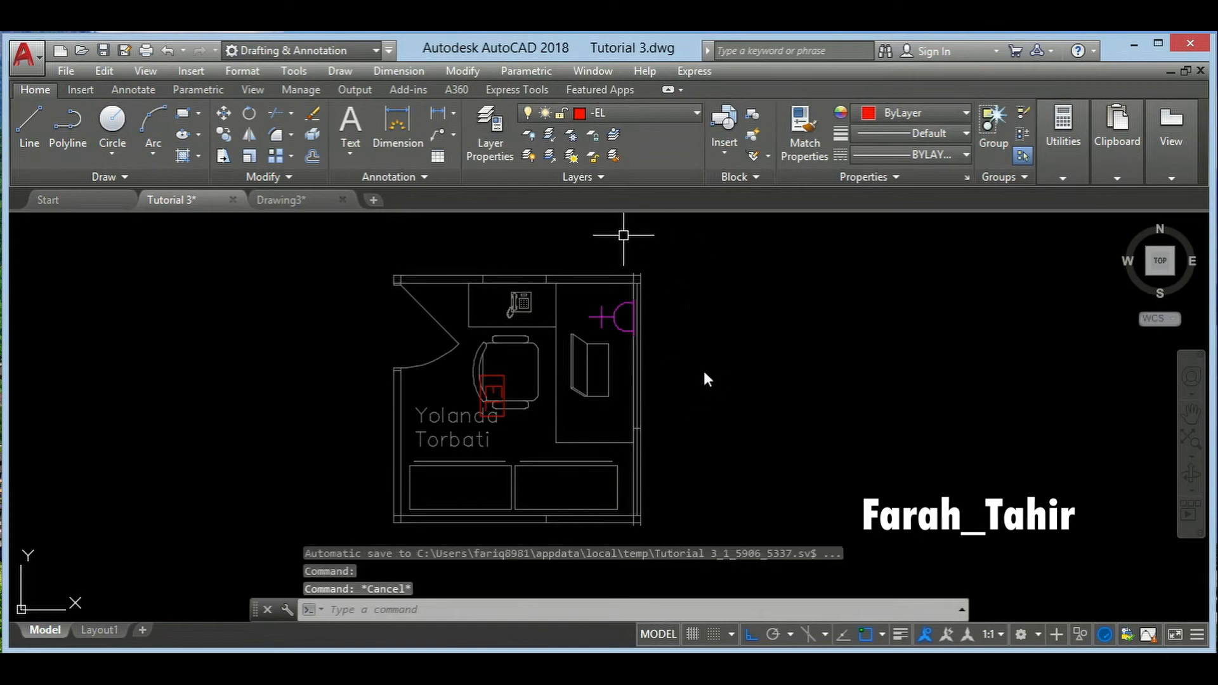
- Thaw all frozen layers in the drawing at once
left_click(573, 157)
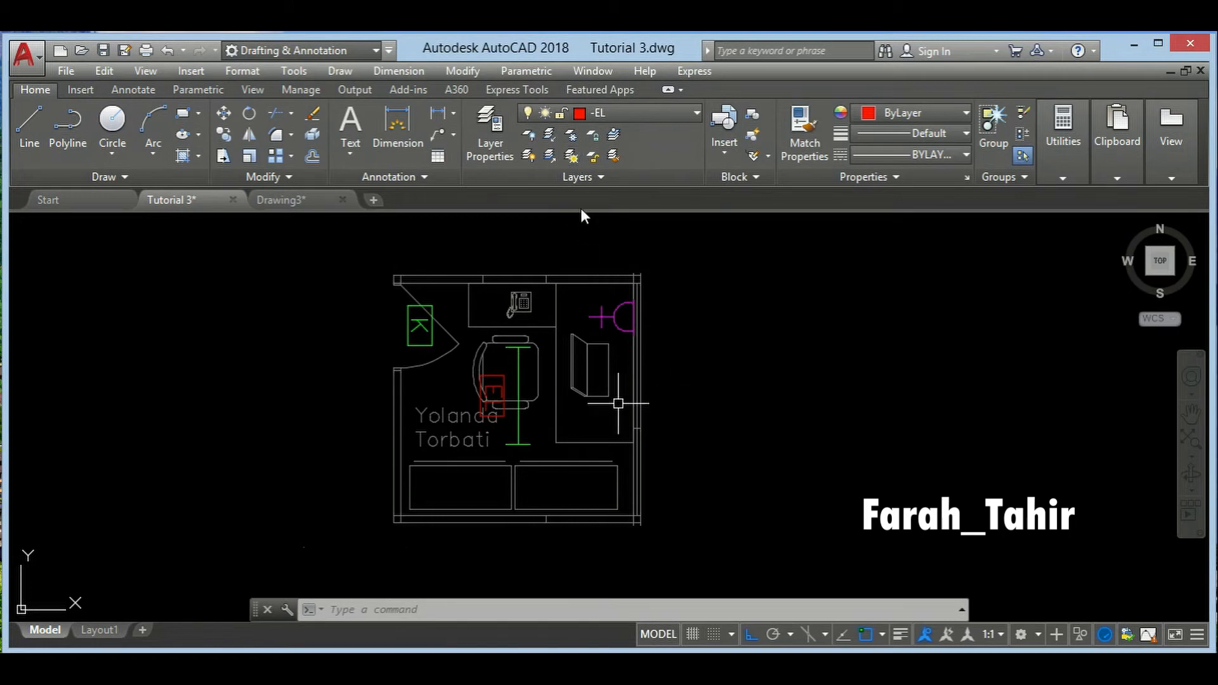
left_click(631, 416)
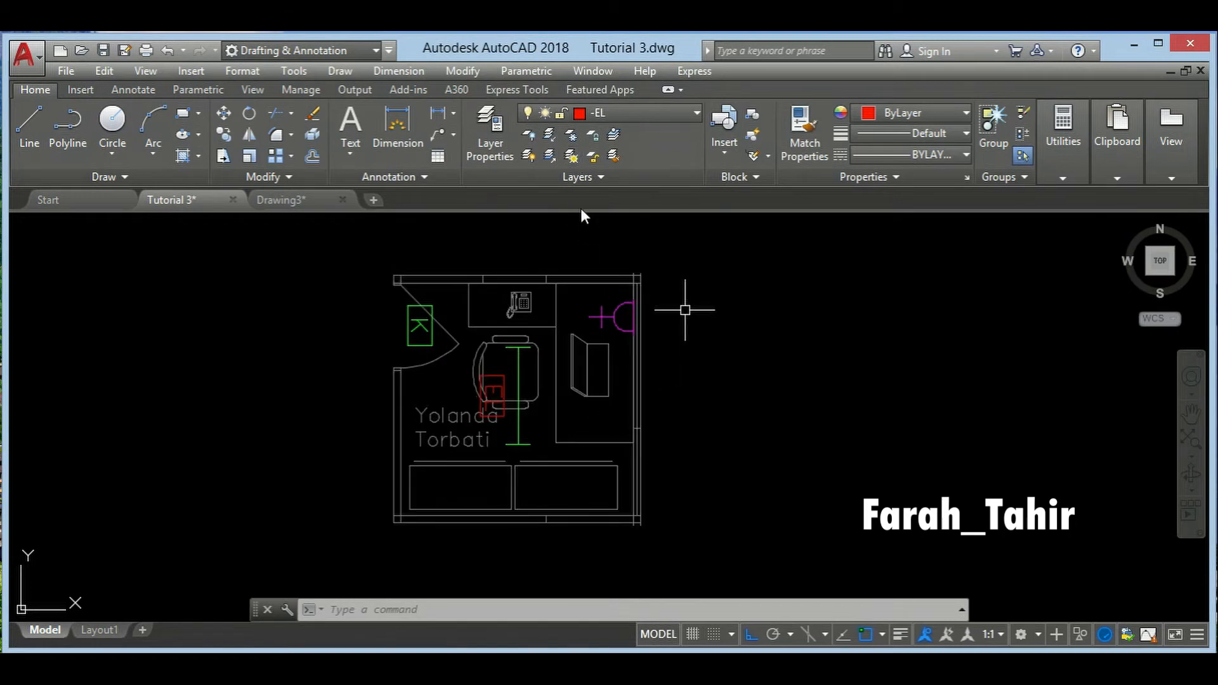
key("Escape")
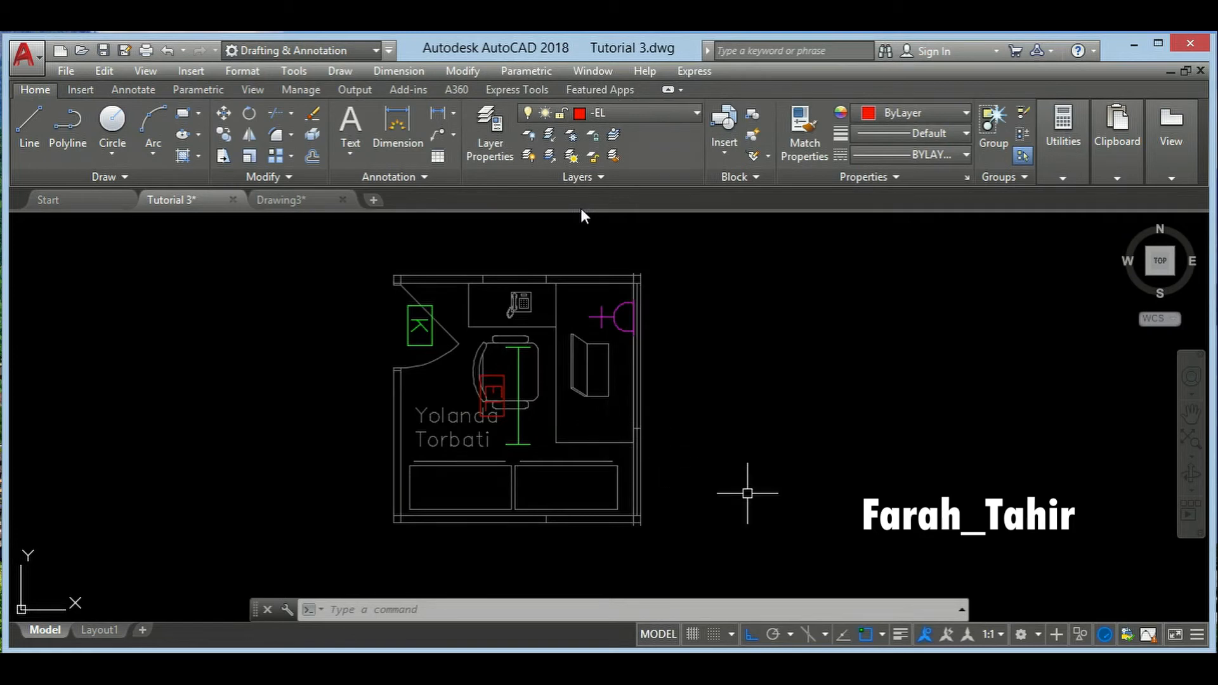
middle_click_drag(667, 439, 661, 446)
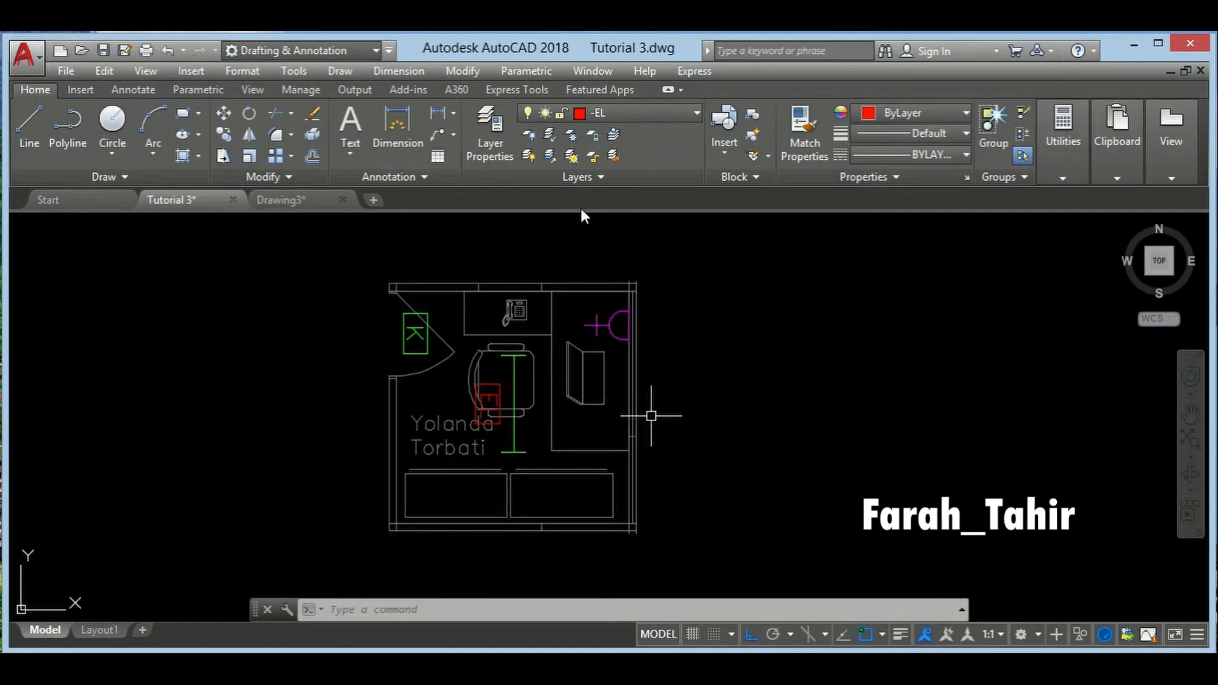
middle_click_drag(579, 435, 581, 428)
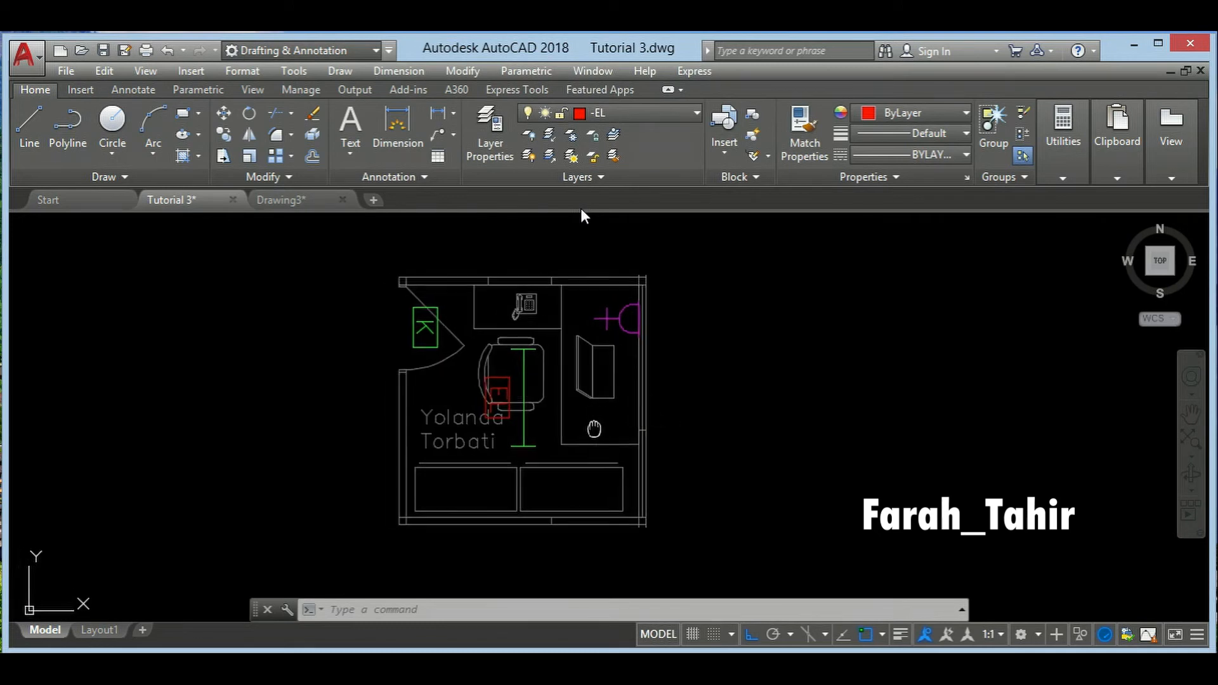
scroll(512, 344, "up", 2)
scroll(553, 319, "down", 4)
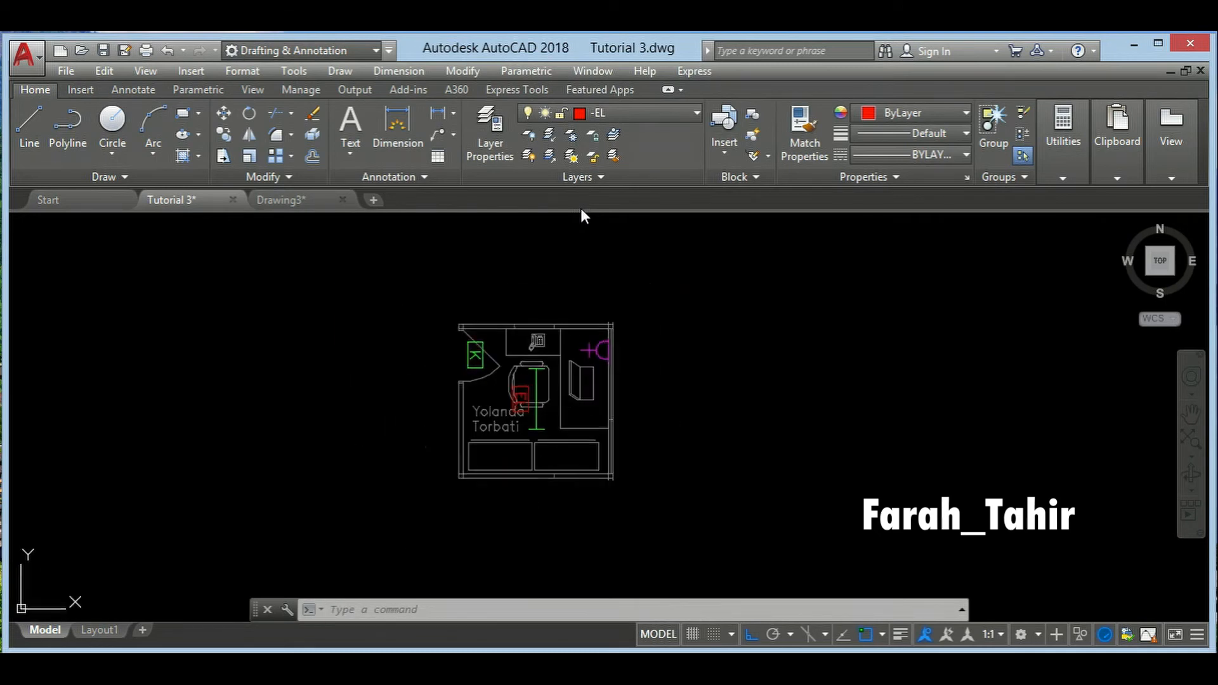
scroll(553, 319, "up", 2)
middle_click_drag(554, 385, 554, 361)
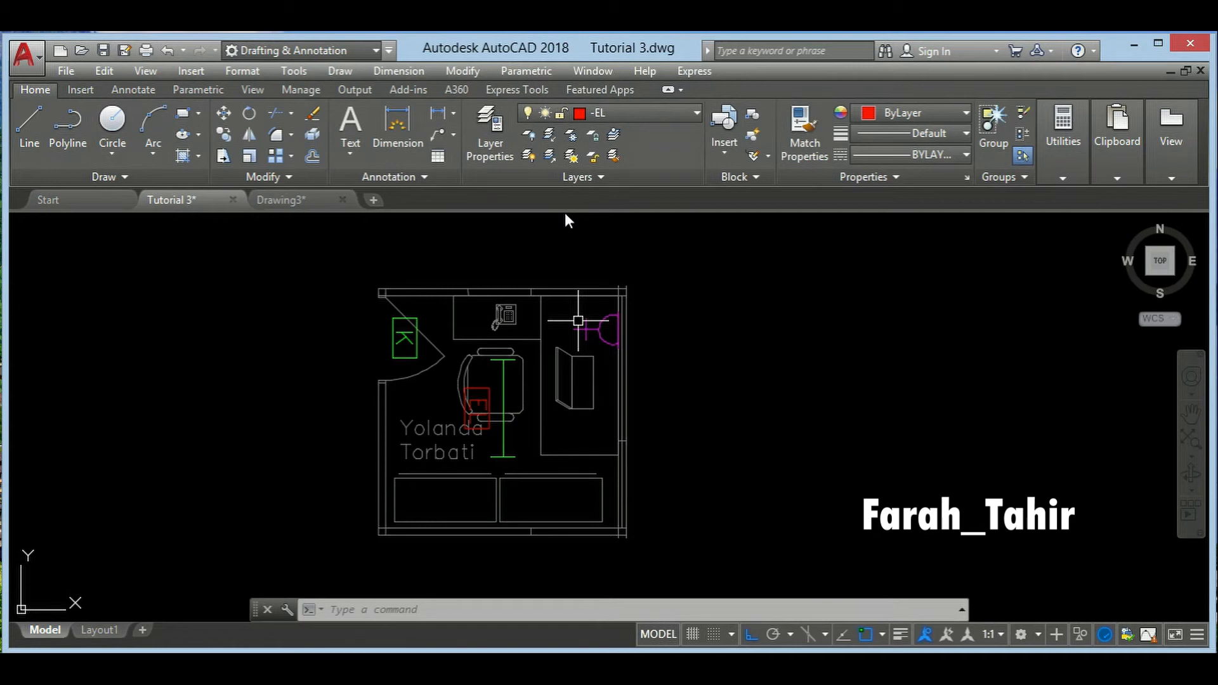
middle_click_drag(537, 391, 549, 399)
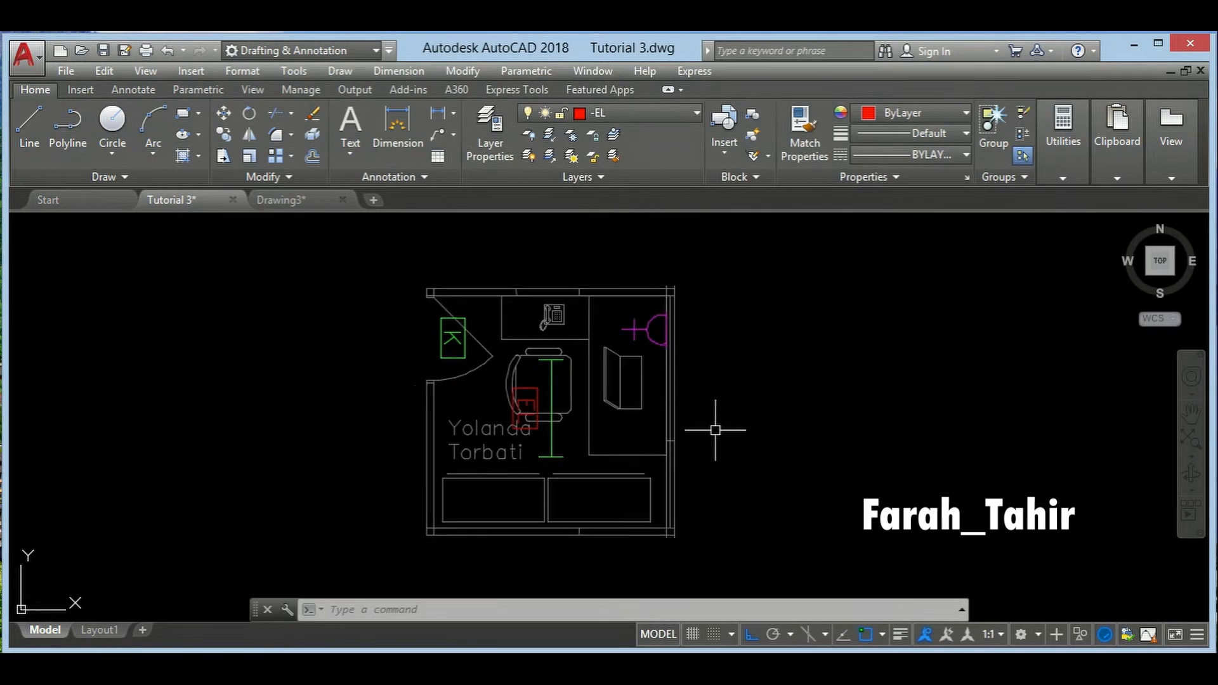
middle_click_drag(635, 423, 620, 417)
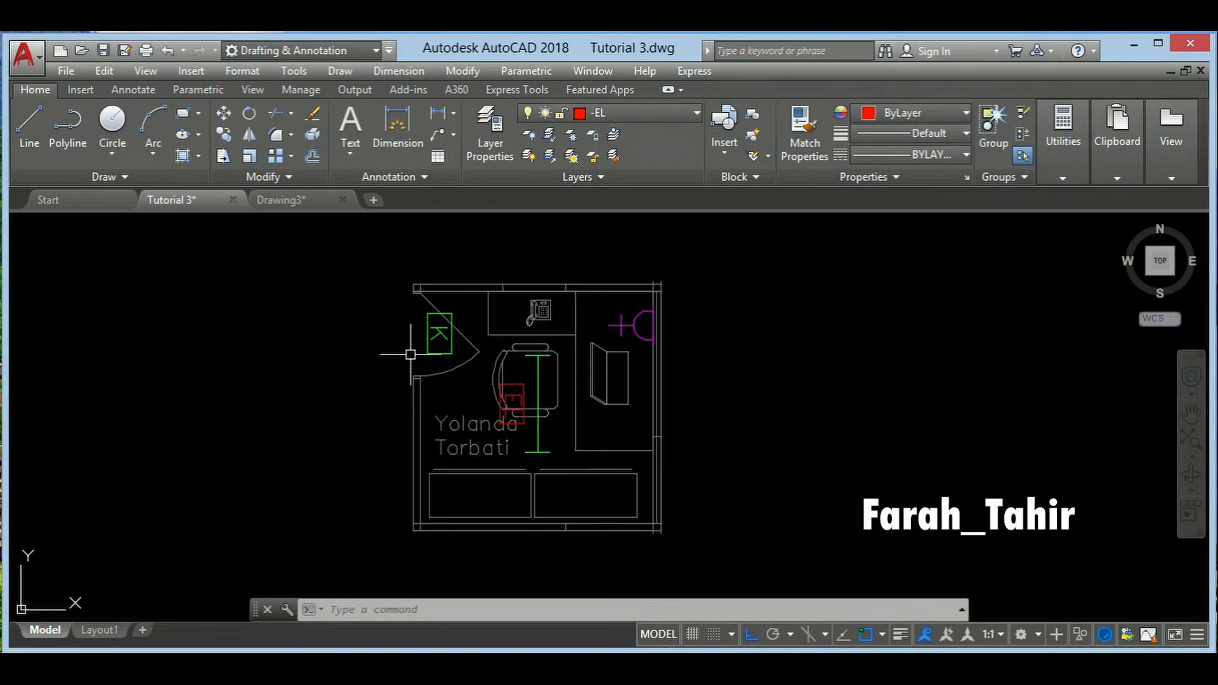
middle_click_drag(410, 353, 430, 368)
middle_click_drag(559, 443, 556, 437)
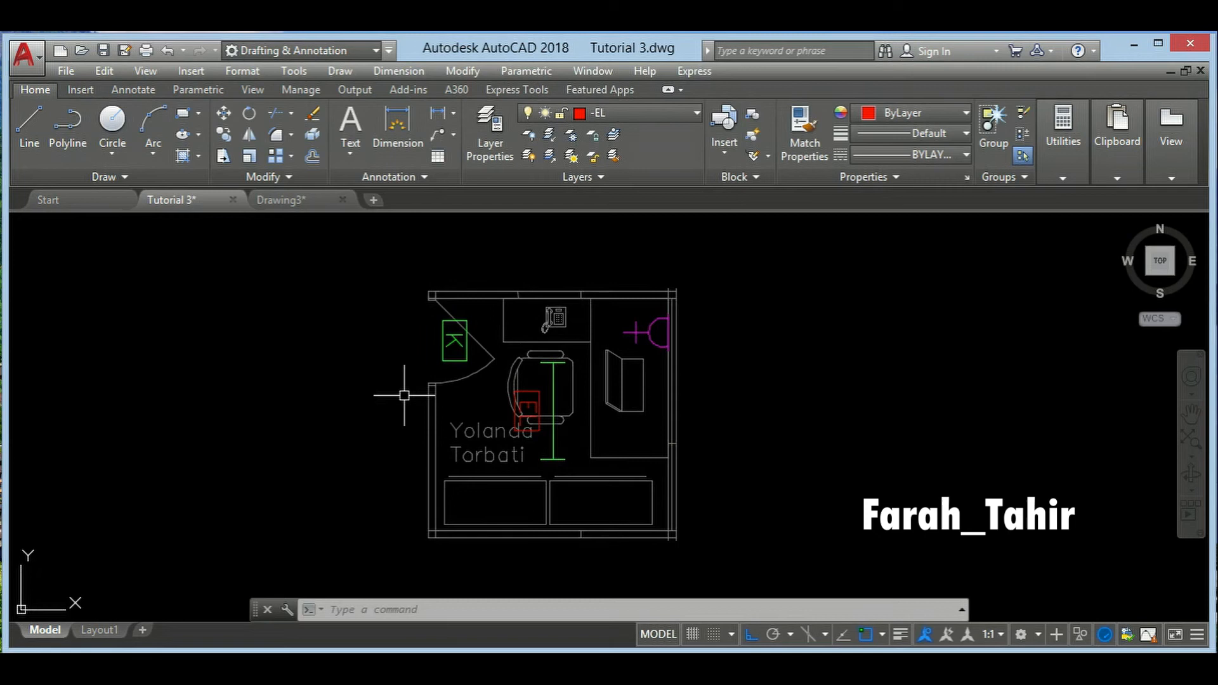
- Copy the green K symbol at the door twice, placing both copies in a horizontal row outside the room beyond the door
left_click(413, 316)
left_click(471, 344)
type("co")
key("Return")
left_click(468, 378)
left_click(326, 378)
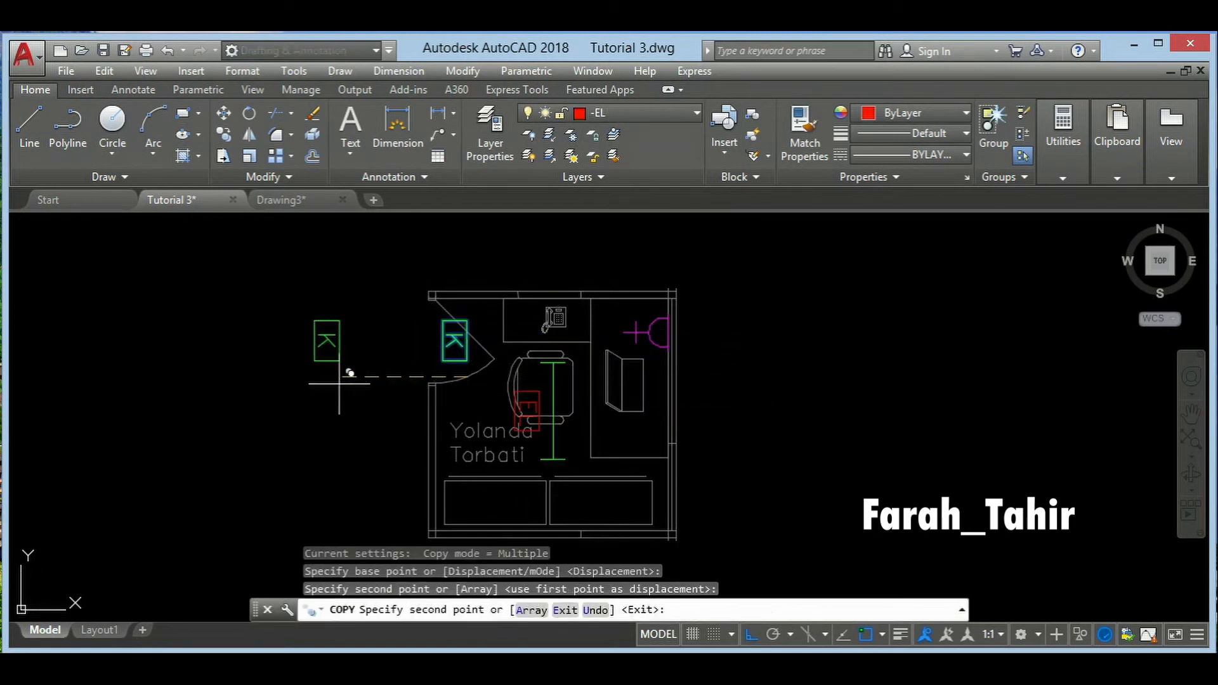
key("Escape")
key("Escape")
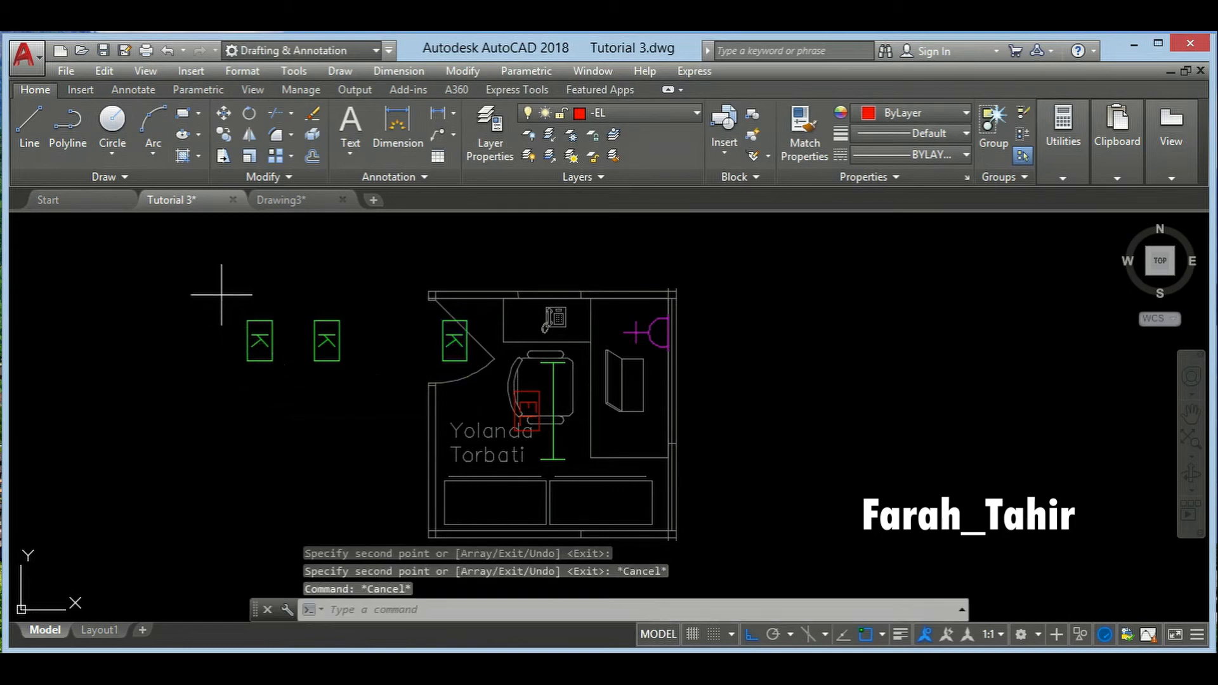
- Select the outermost K copy and turn off its -KELUAR layer in the layer list
left_click(222, 295)
left_click(288, 391)
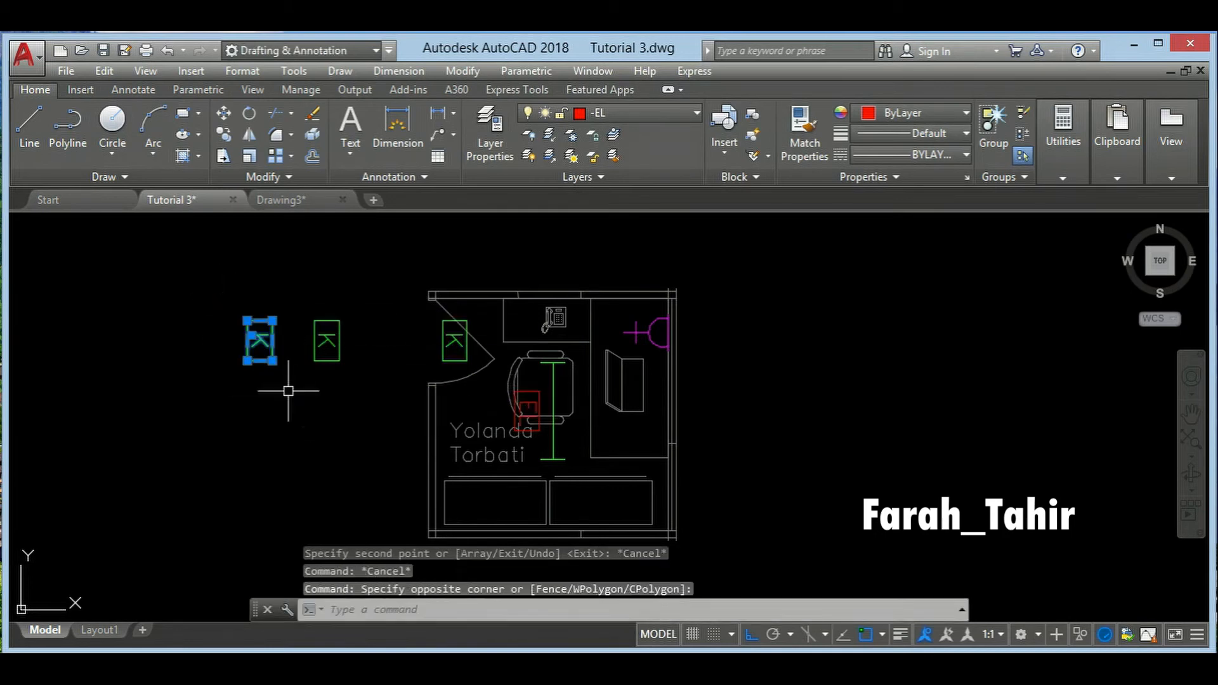
left_click(609, 111)
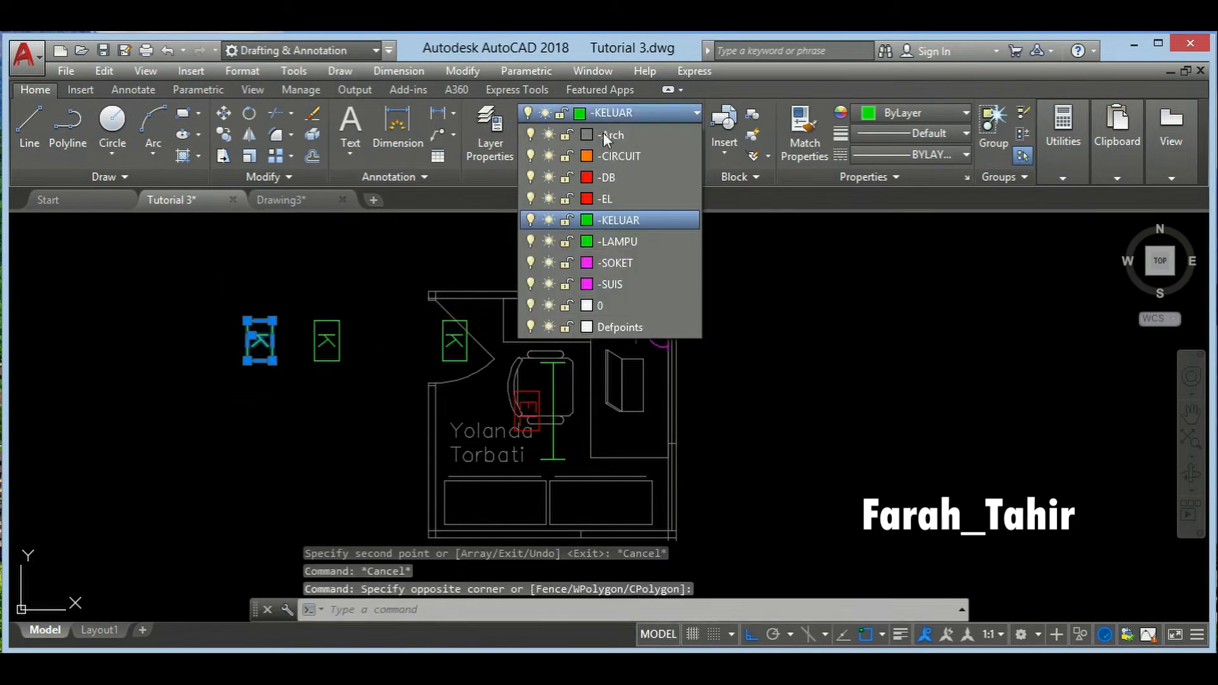
left_click(531, 224)
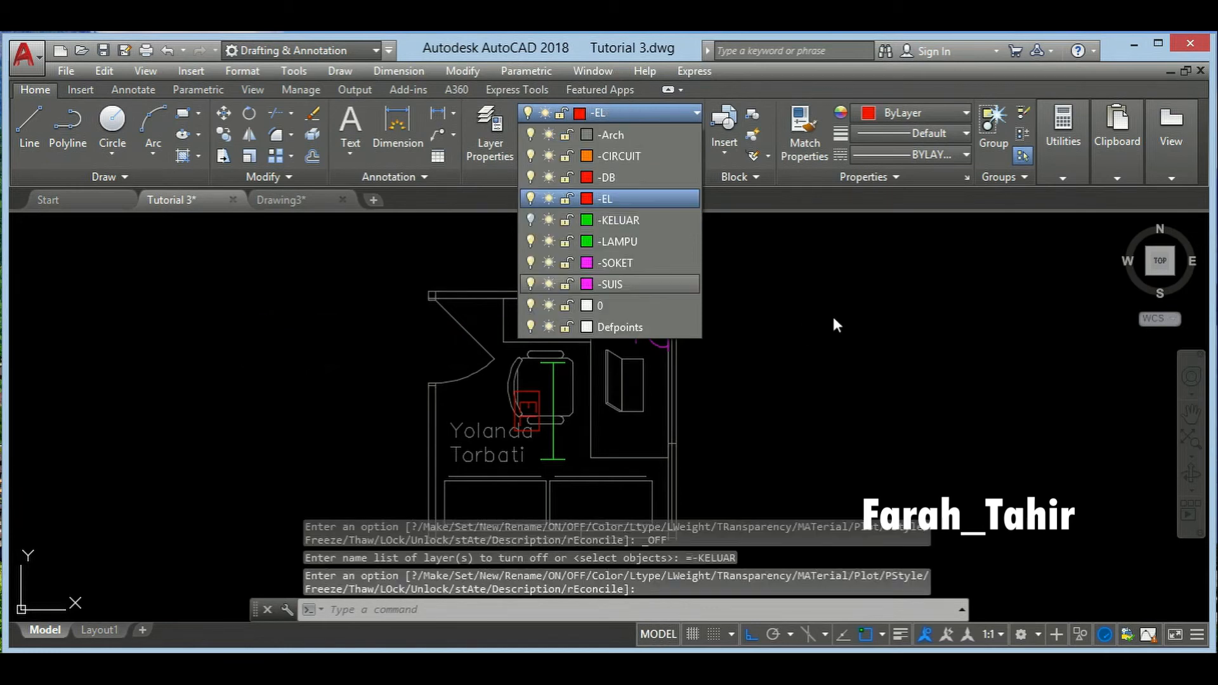
left_click(778, 305)
- Copy the red EL symbol horizontally from beside the chair to the empty area outside the room on the door side
left_click(488, 385)
left_click(549, 451)
type("co")
key("Return")
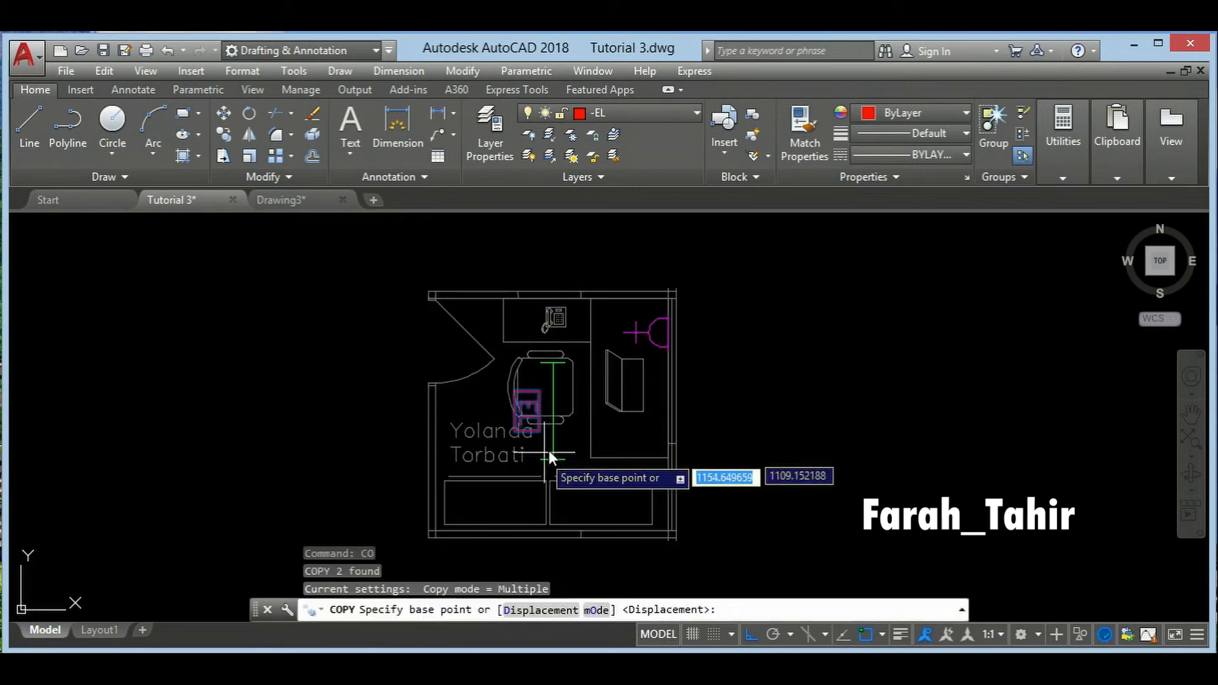
left_click(540, 457)
left_click(330, 482)
key("Escape")
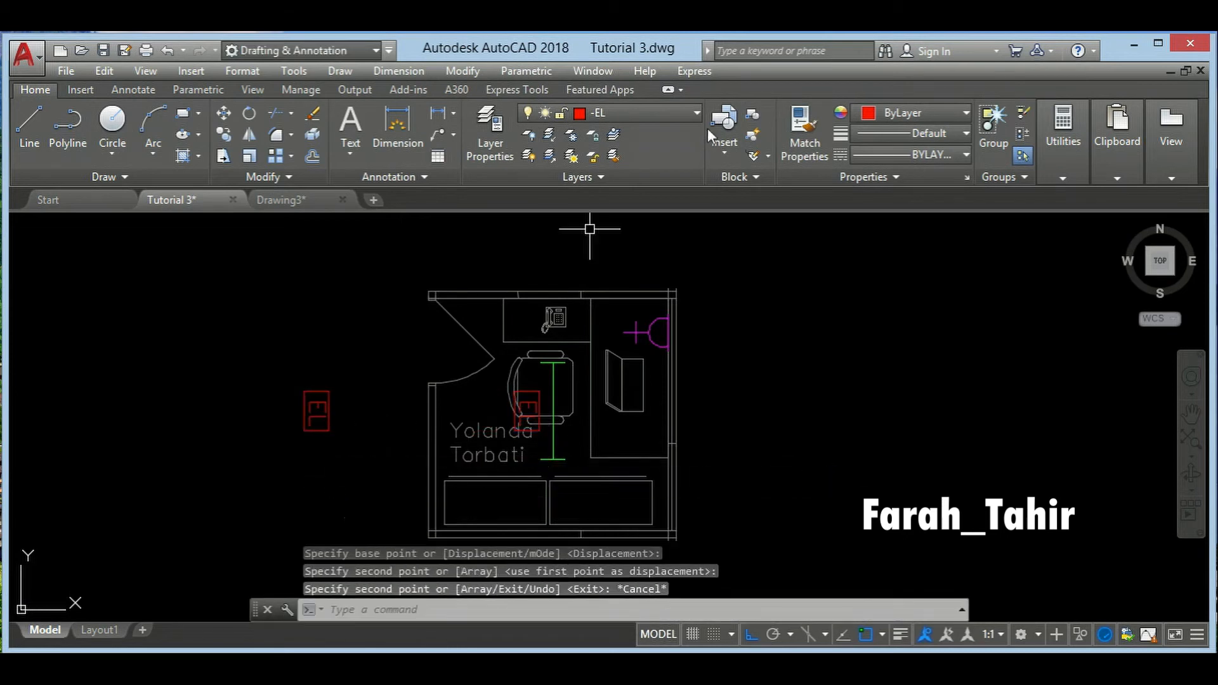
- Make -SOKET the current layer and freeze the -EL layer
left_click(663, 113)
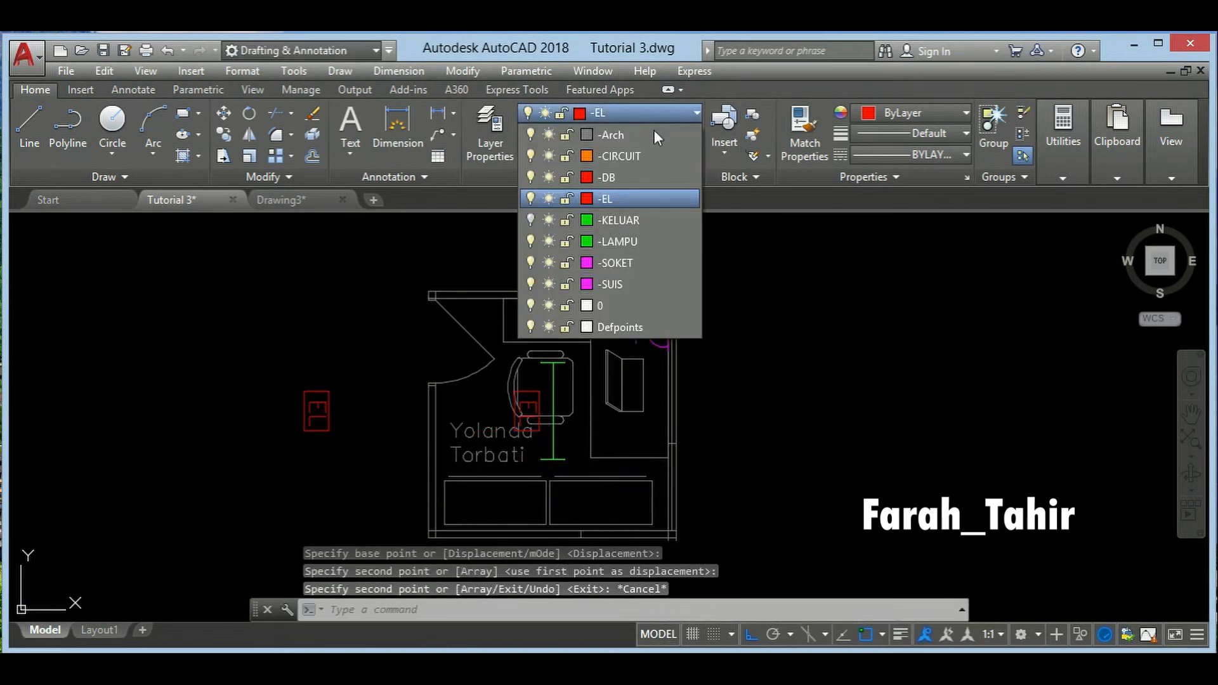
left_click(612, 263)
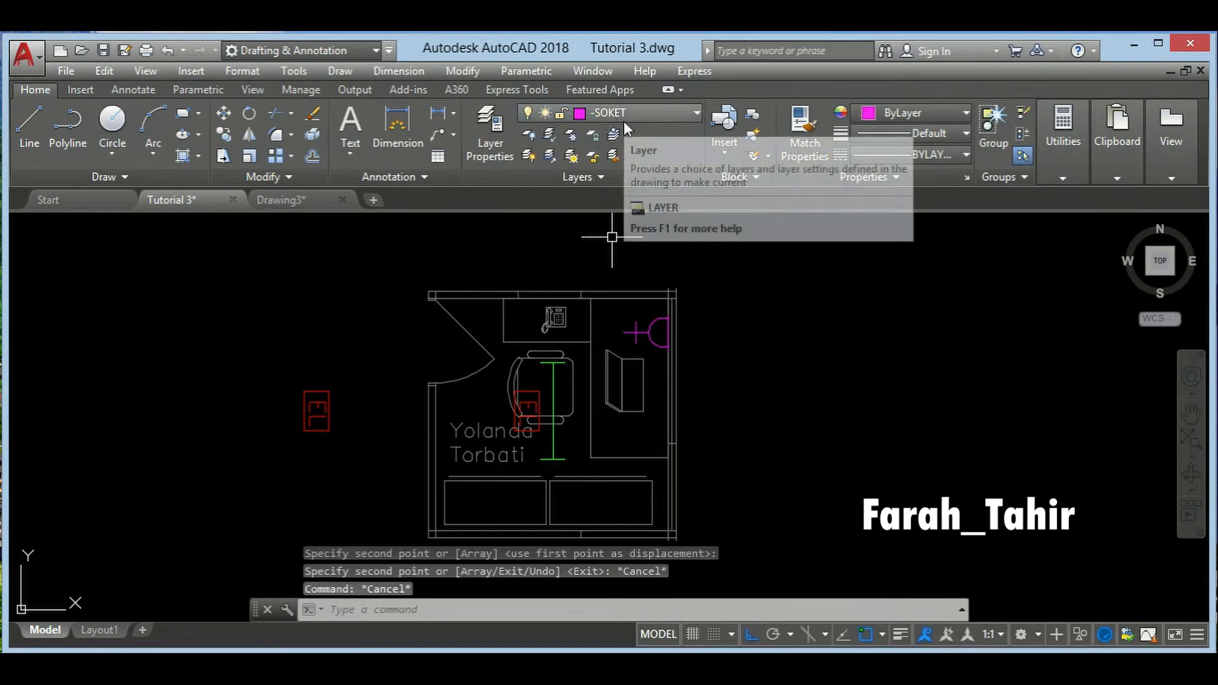
left_click(624, 124)
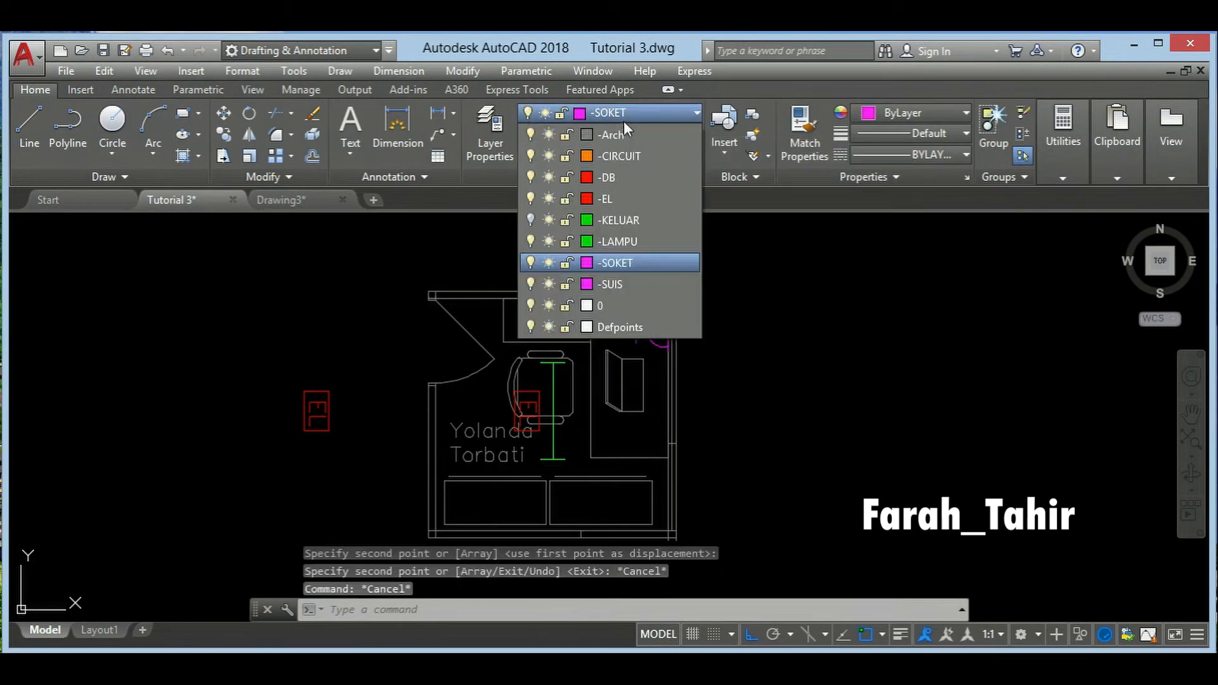
left_click(549, 199)
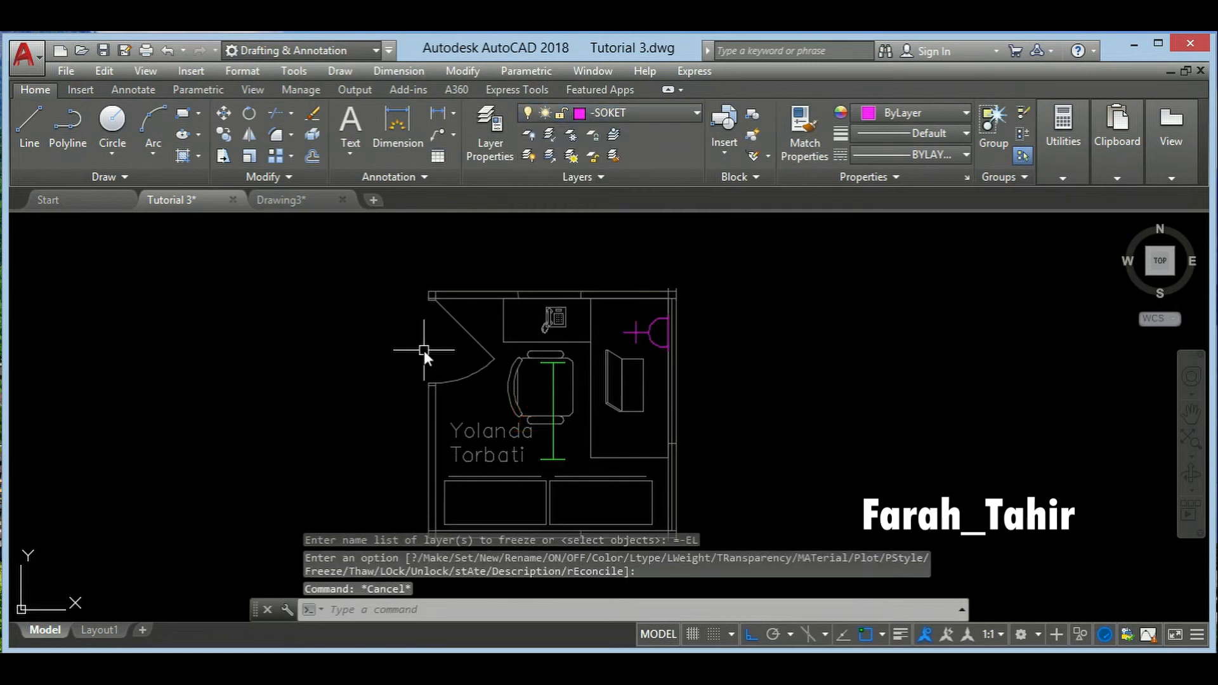
- Select every object in the drawing, thaw the -EL layer, and freeze it again
key("ctrl+a")
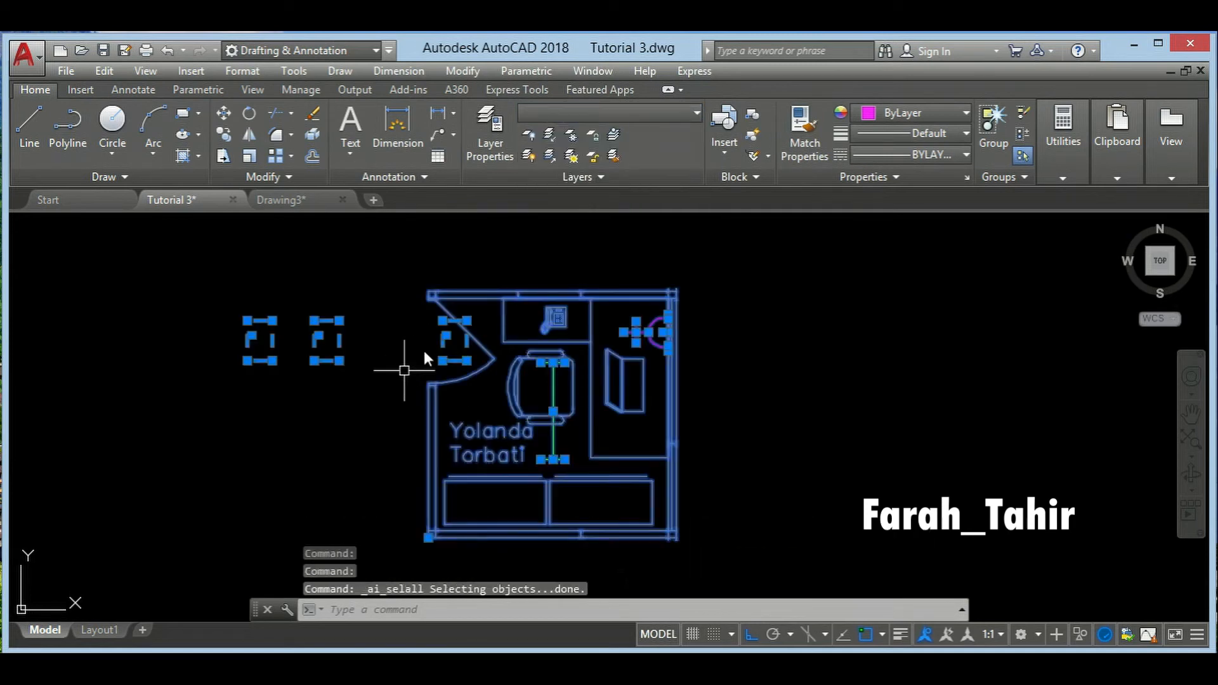
scroll(396, 399, "up", 2)
scroll(396, 400, "down", 2)
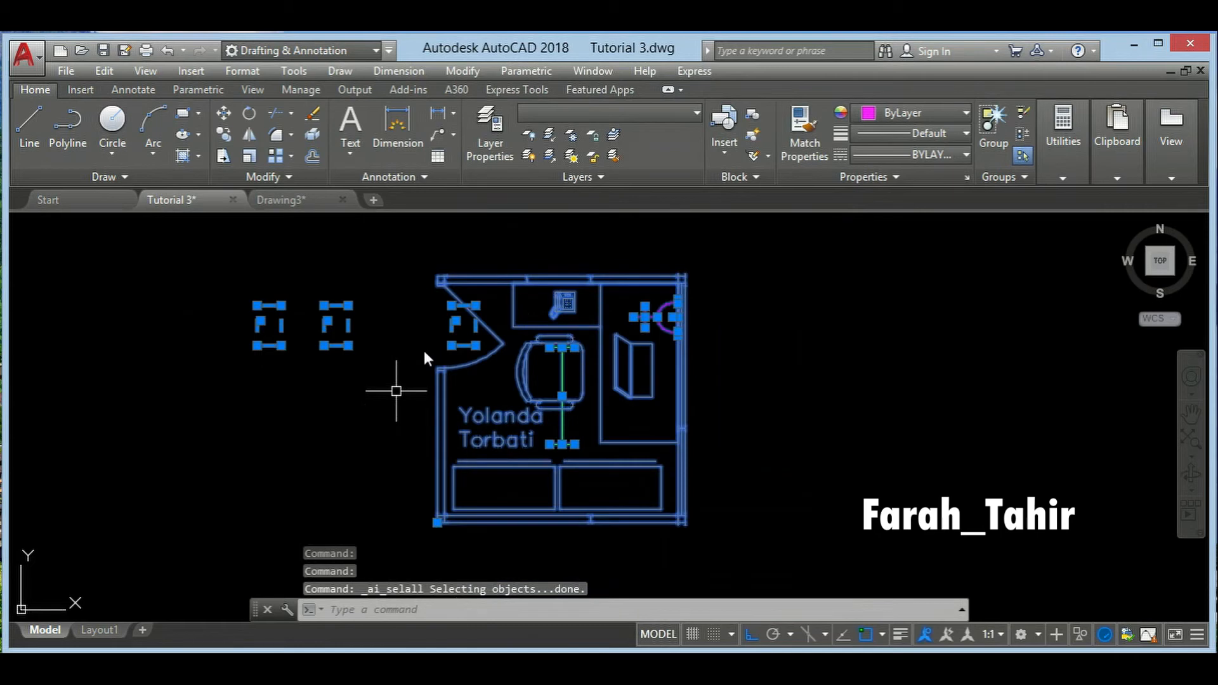
left_click(573, 115)
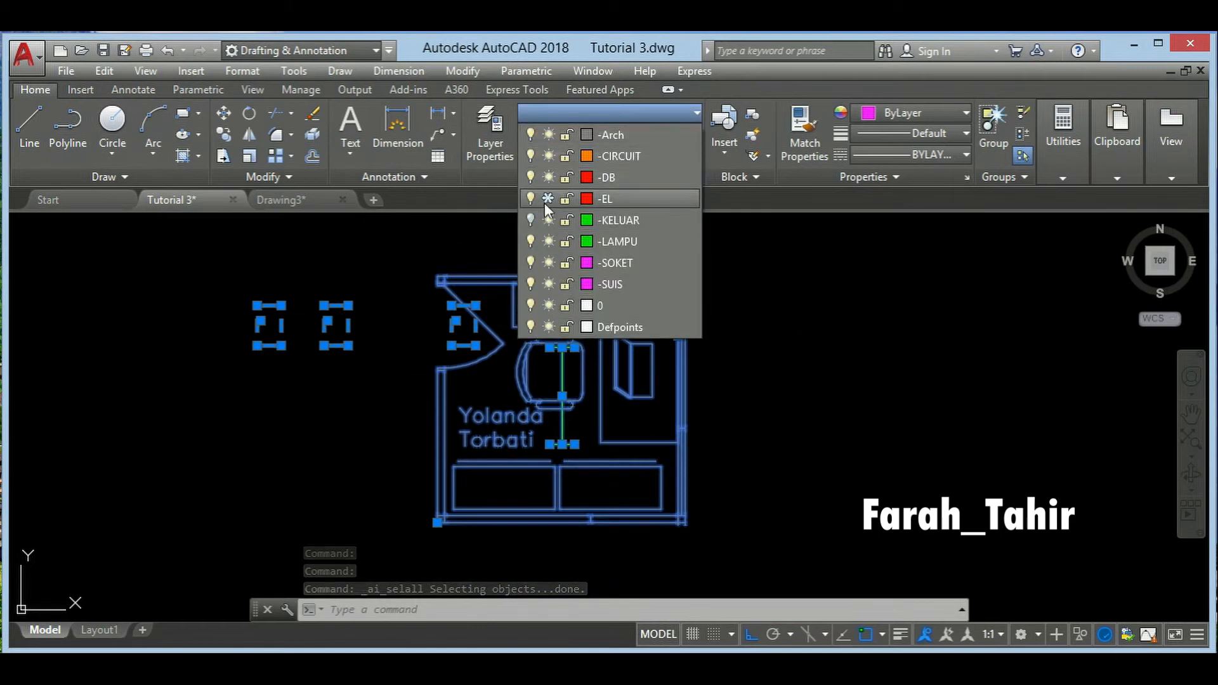
left_click(547, 199)
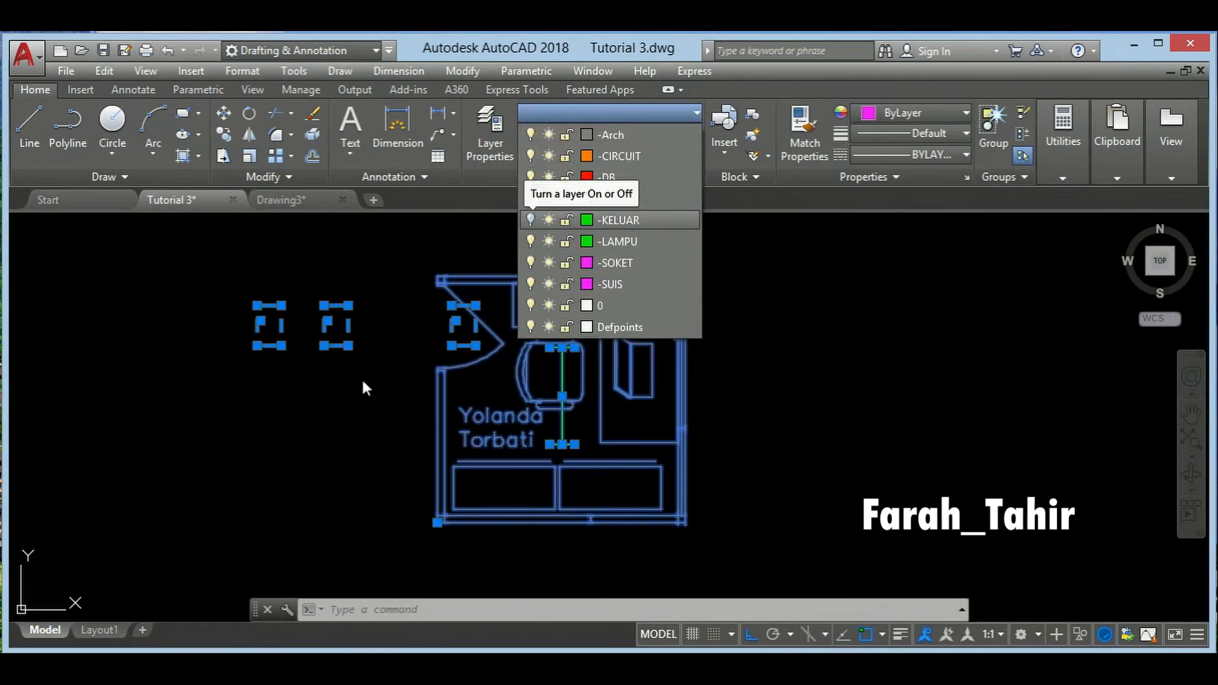
left_click(548, 199)
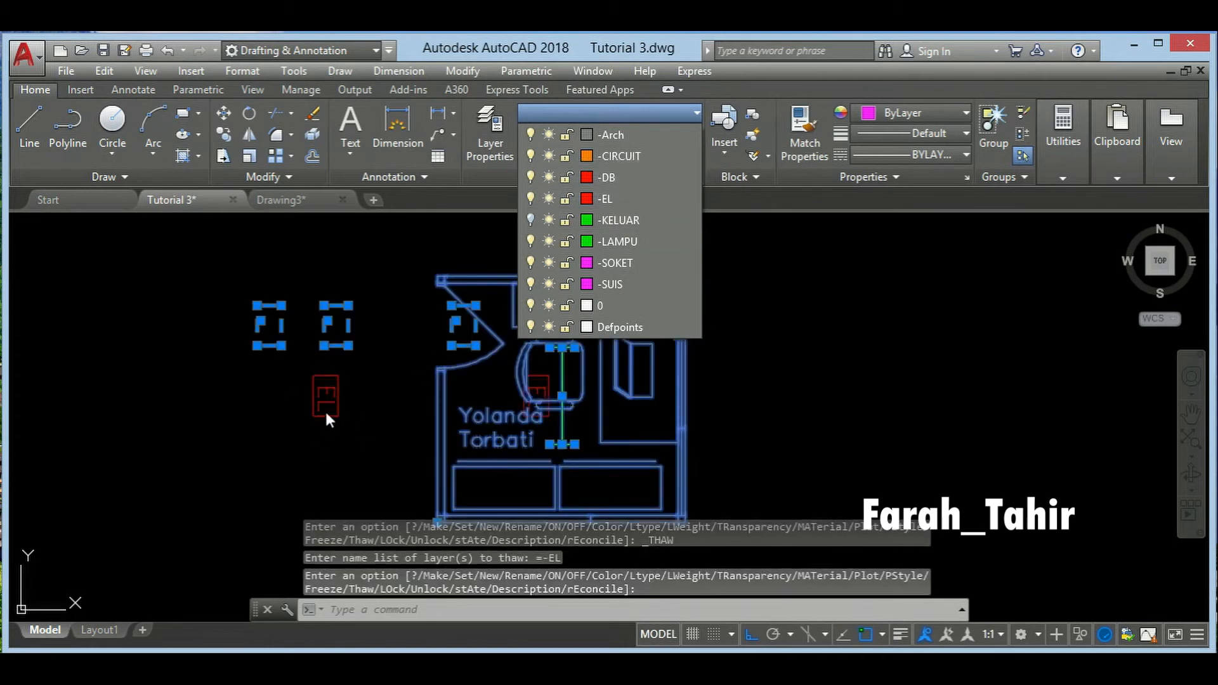
left_click(549, 198)
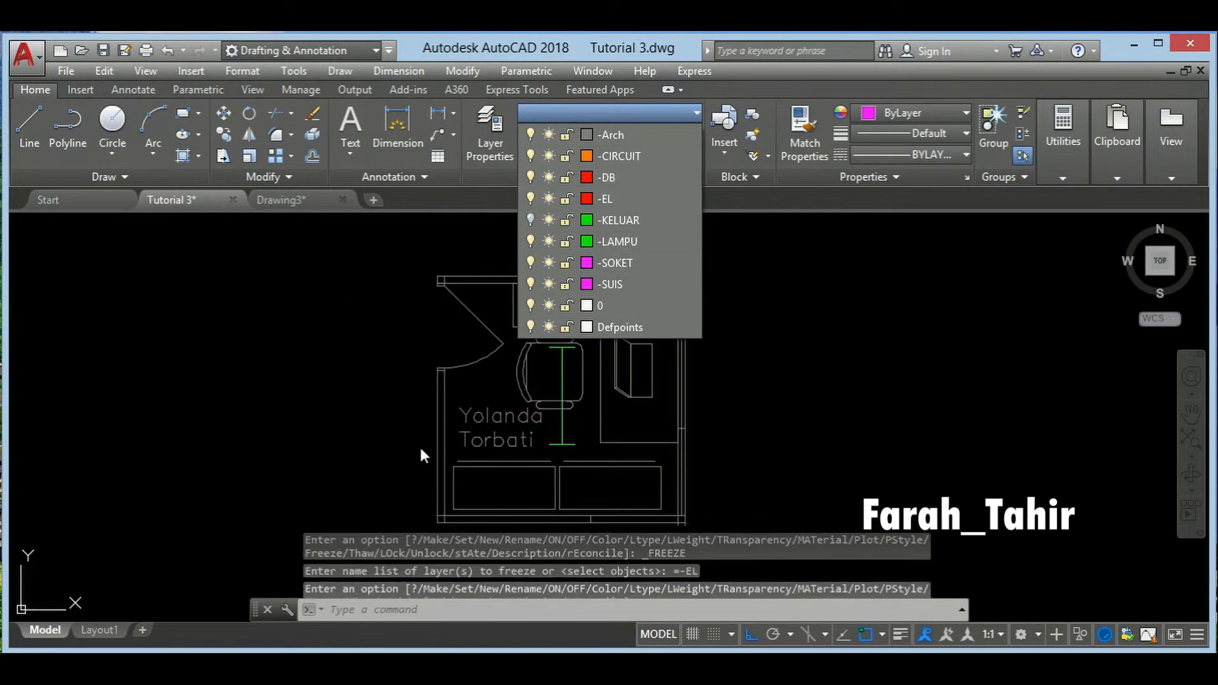
left_click(571, 263)
- Select the whole room and the area outside the door with a window, and clear the selection
scroll(356, 381, "down", 5)
left_click(252, 263)
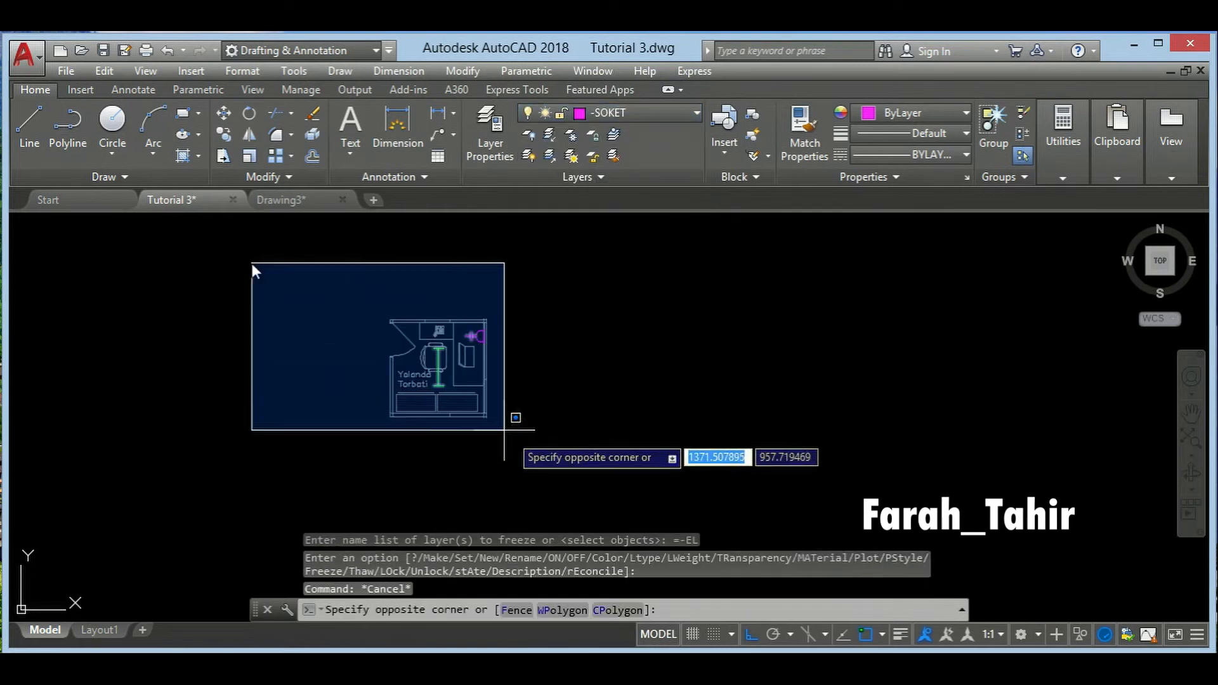
left_click(477, 407)
left_click(584, 470)
key("Escape")
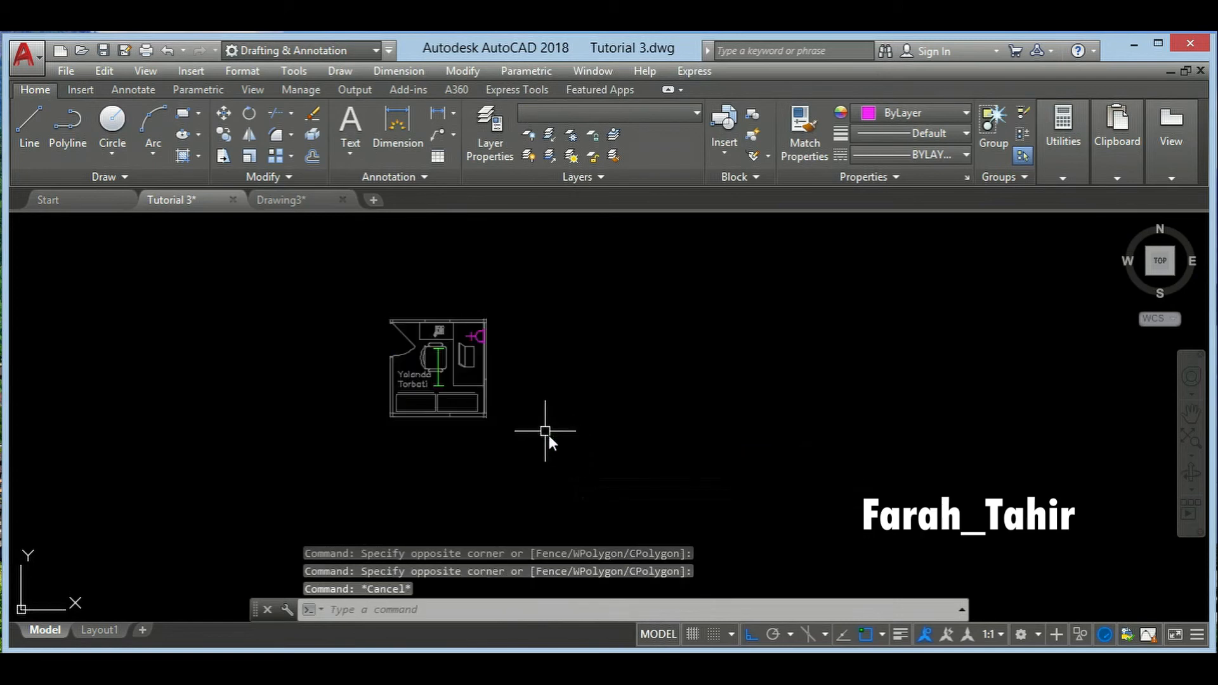
- Select all objects, remove the visible room objects from the selection, and erase the remaining hidden -KELUAR symbols
key("ctrl+a")
scroll(358, 363, "up", 3)
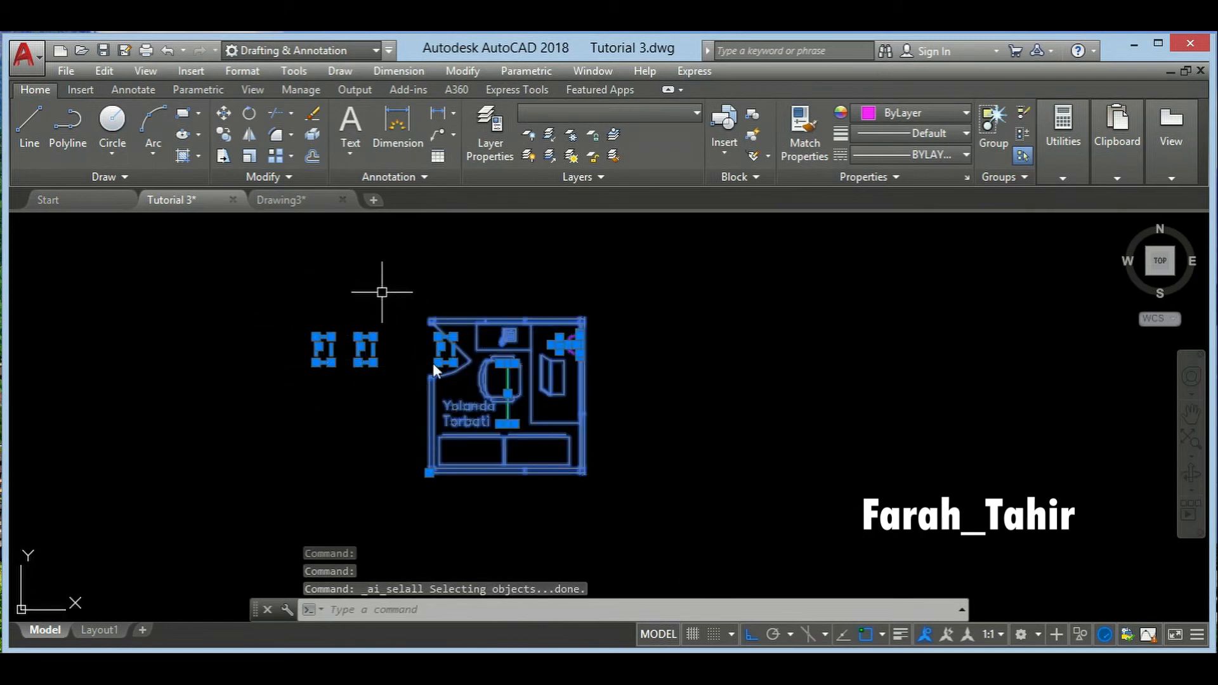
left_click(403, 272, "shift")
left_click(712, 533, "shift")
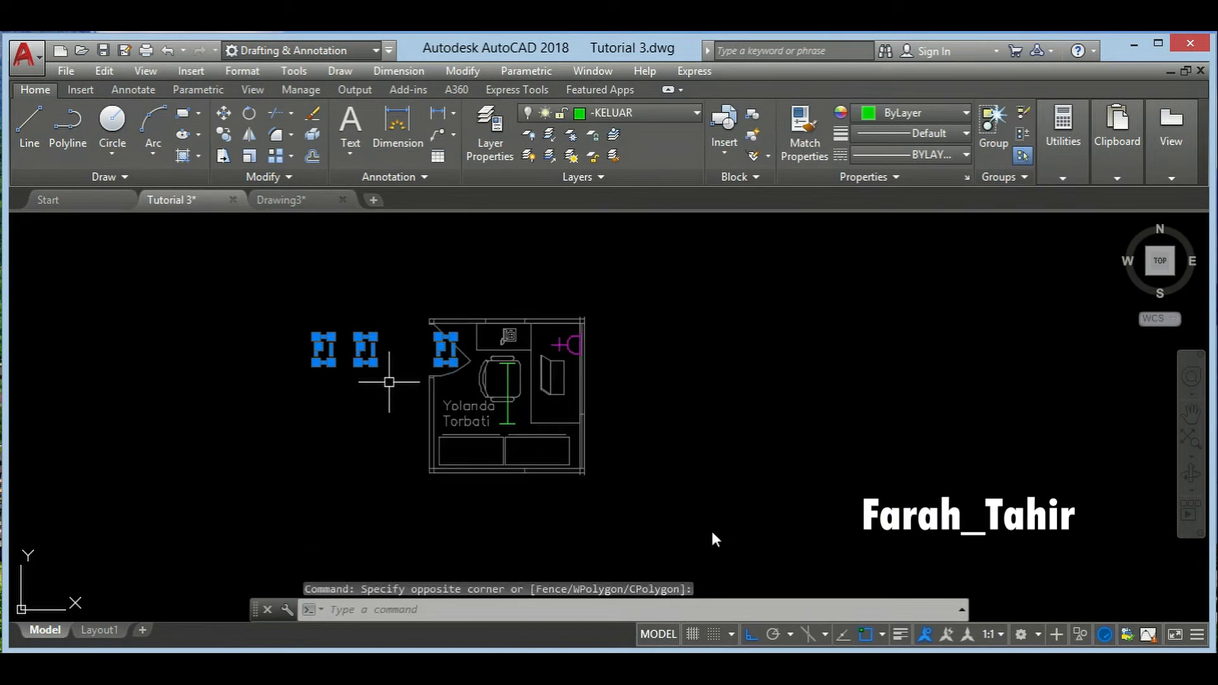
key("Delete")
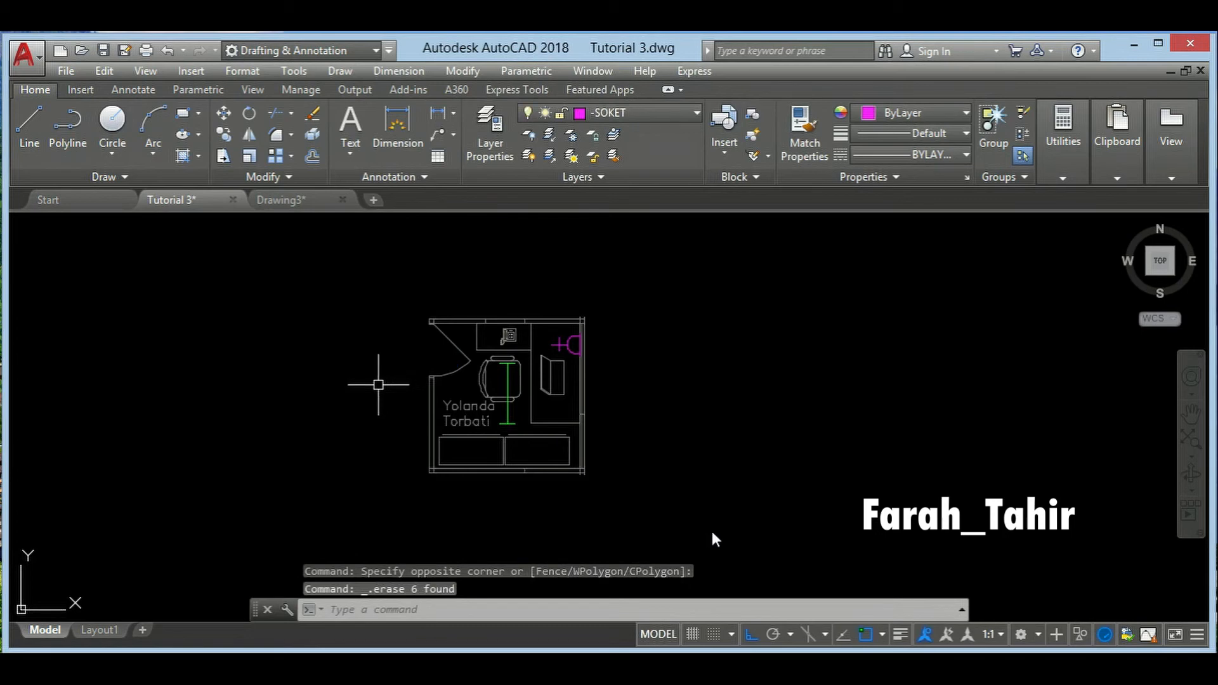
- Thaw the -EL layer and turn the -KELUAR layer on
left_click(668, 109)
left_click(549, 198)
left_click(531, 219)
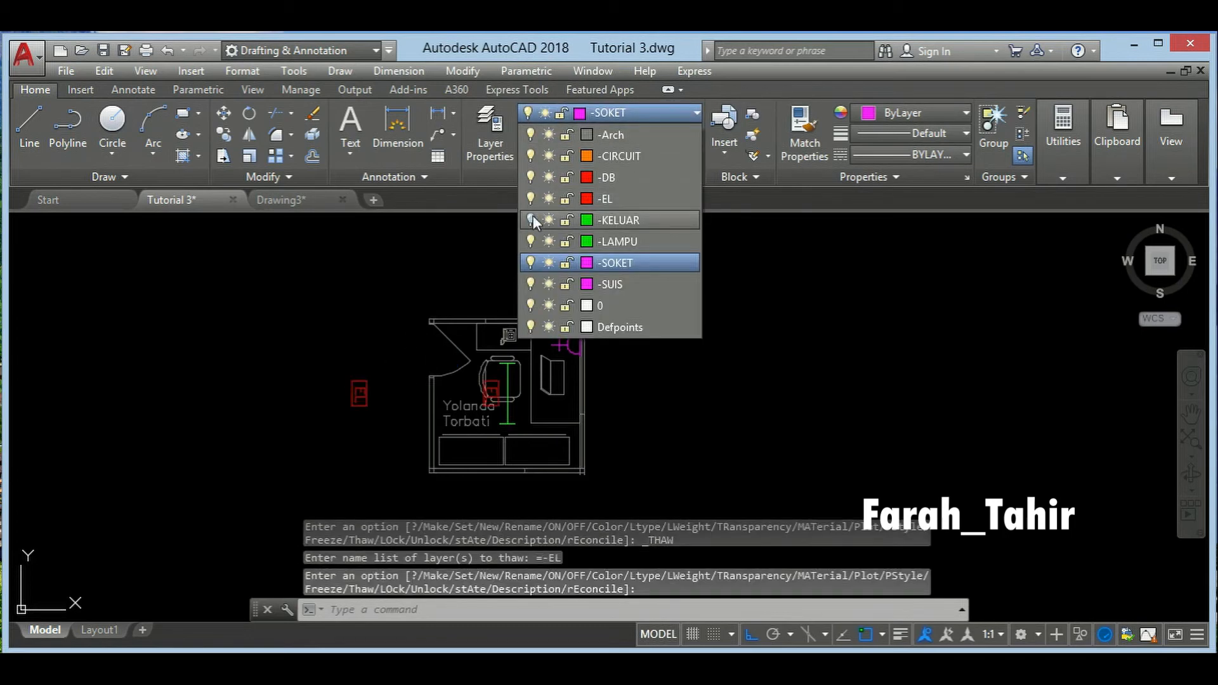
left_click(446, 305)
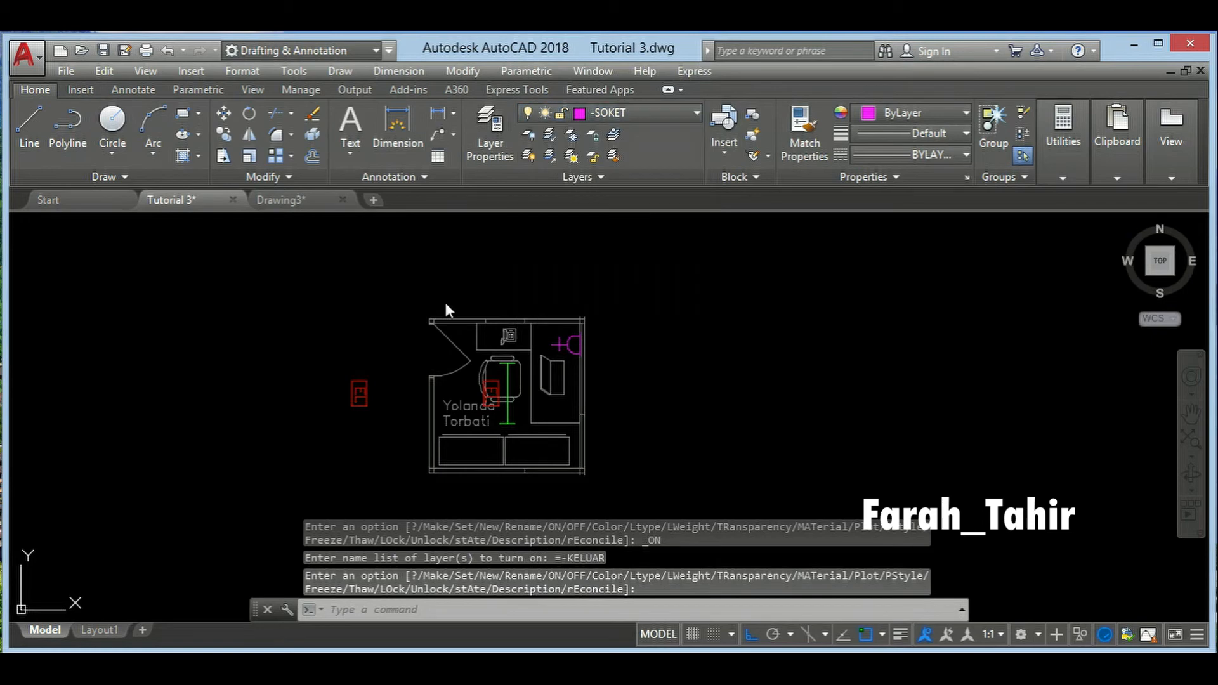
key("Escape")
key("Escape")
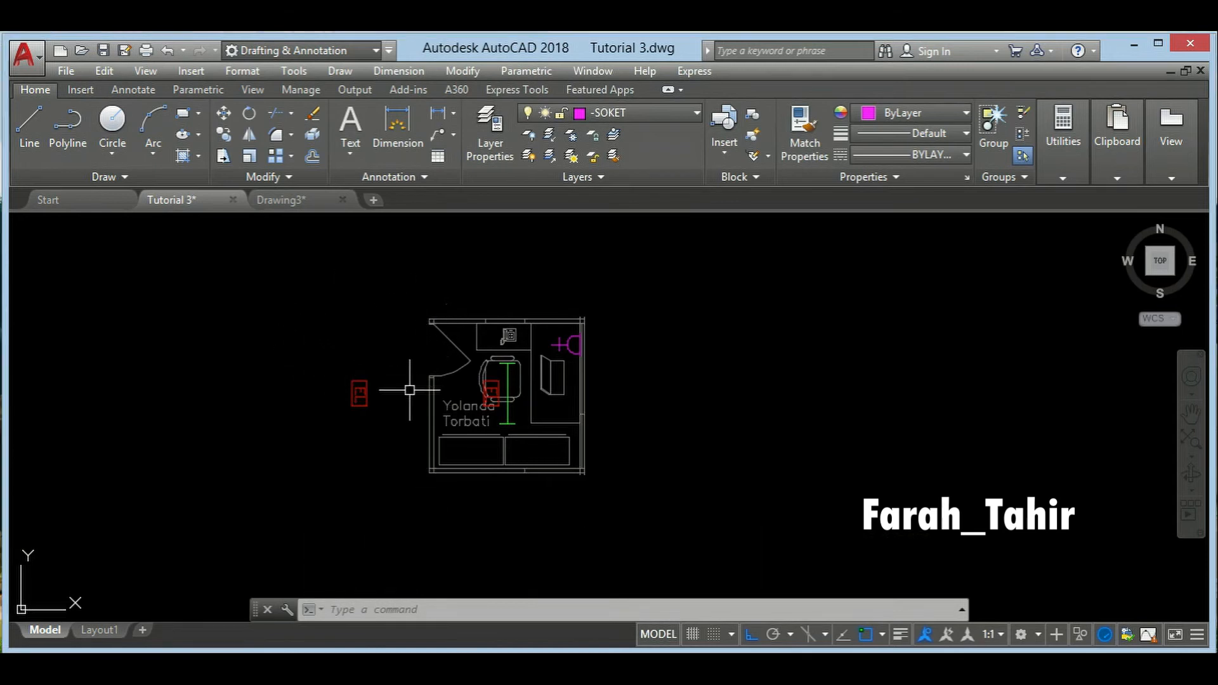
- Undo the layer changes, the erased K symbols and the symbol copies, back to the original K and EL symbols
key("ctrl+z")
key("ctrl+z")
key("ctrl+z")
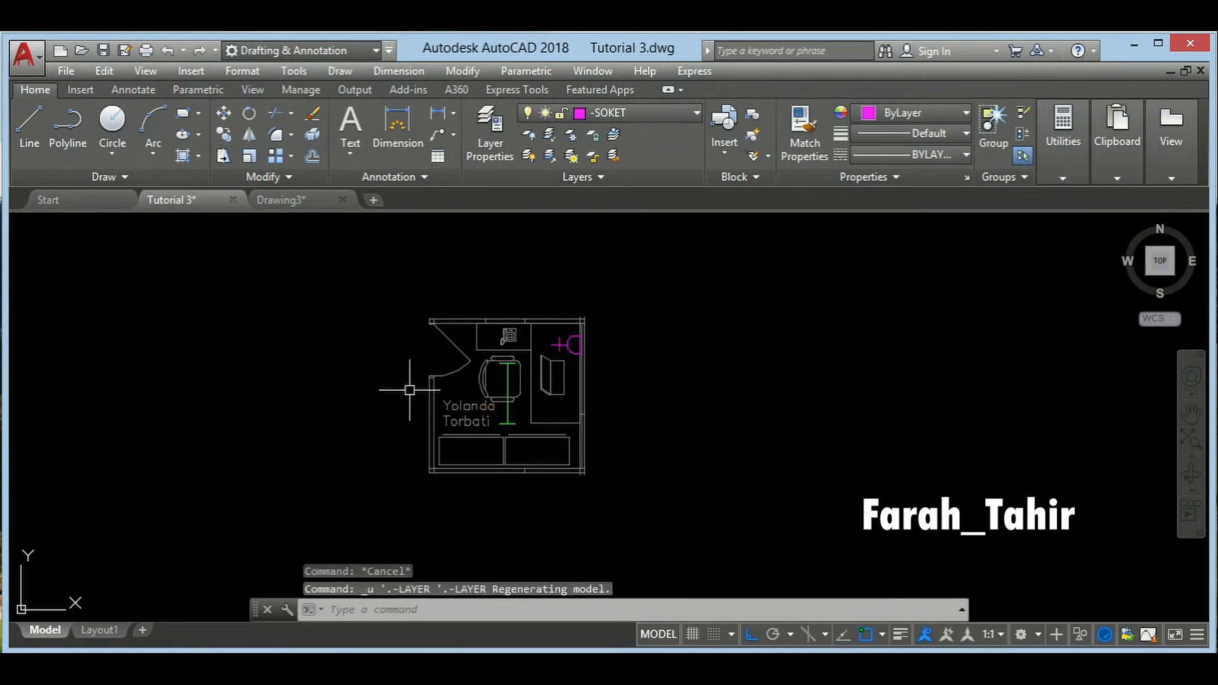
key("ctrl+z")
key("ctrl+z")
key("ctrl+z")
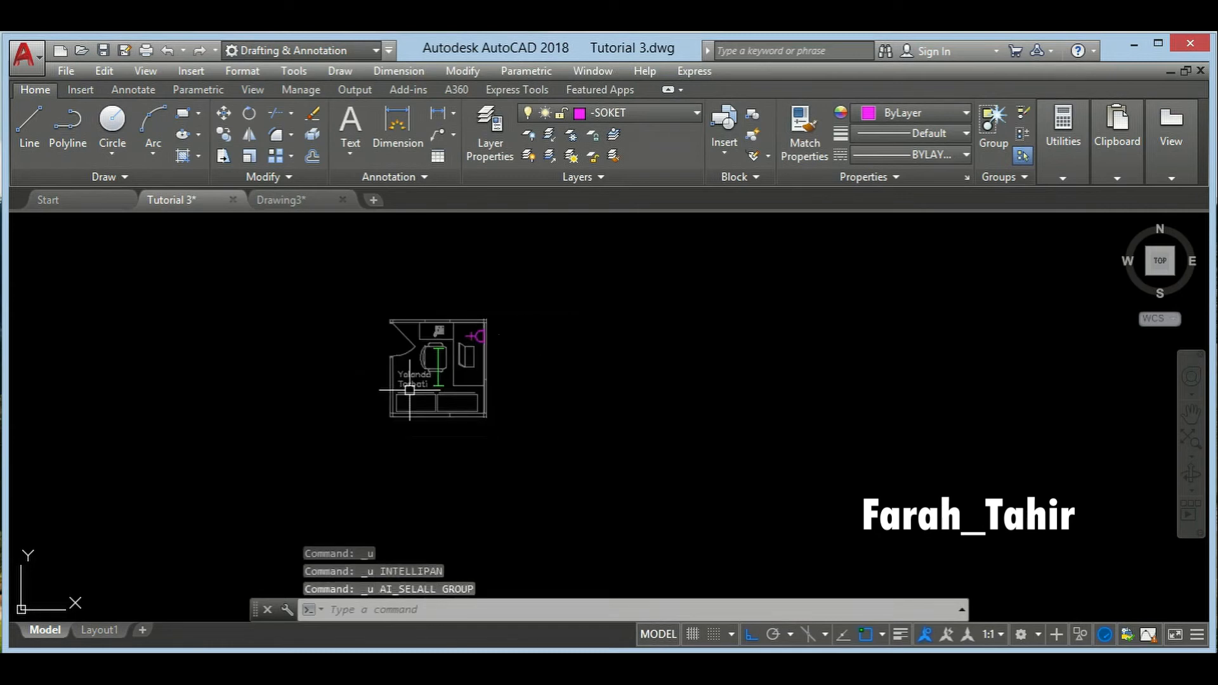
key("ctrl+z")
key("ctrl+z")
key("ctrl+z")
key("ctrl+z")
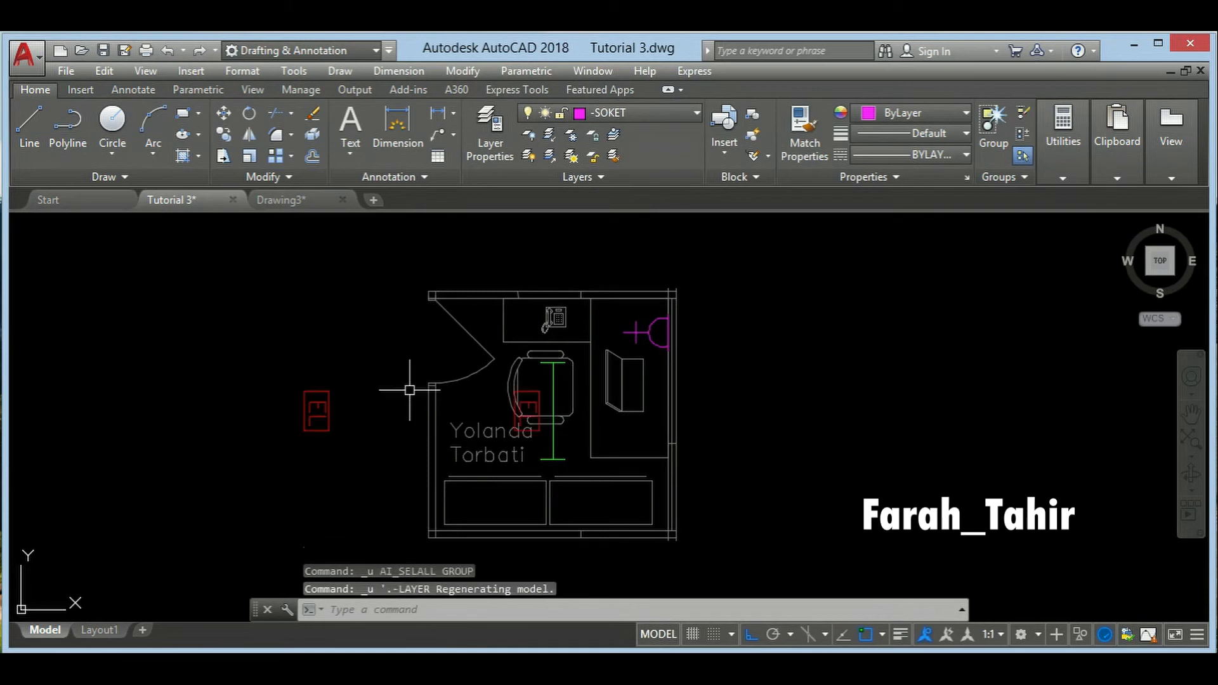
key("ctrl+z")
key("ctrl+z")
key("ctrl+z")
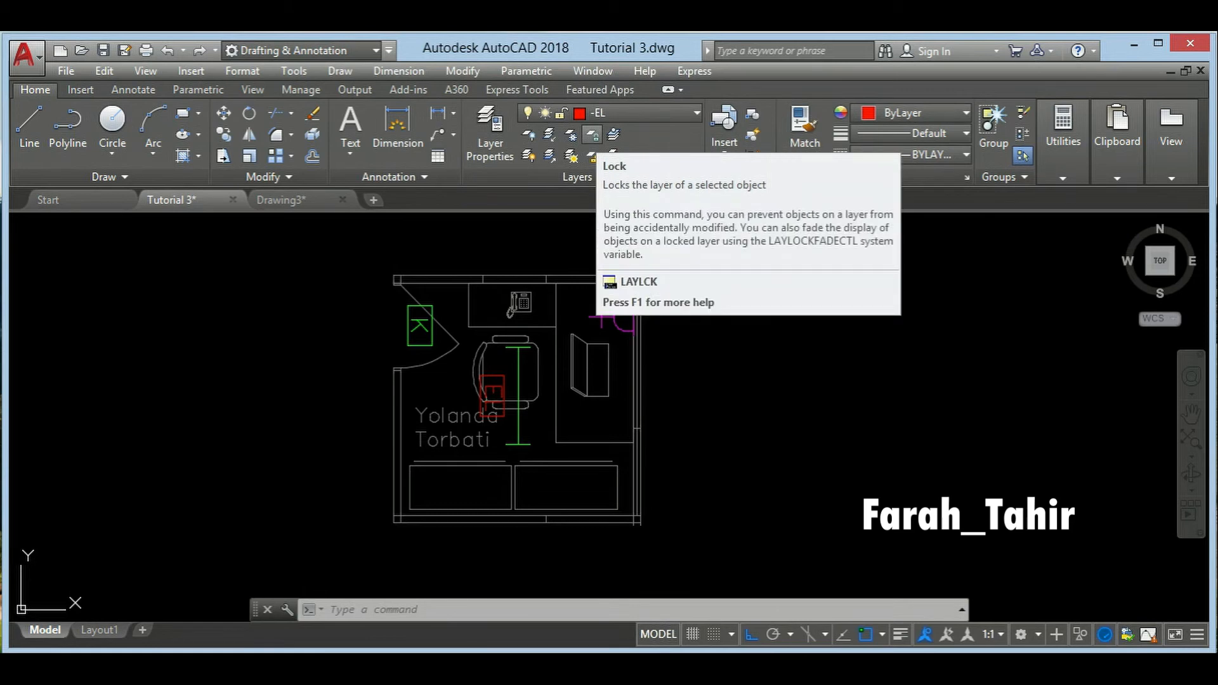
- Lock the -Arch layer by picking the room's wall, and check its lock status in the layer list
left_click(592, 135)
mouse_move(627, 264)
middle_mouse_down()
mouse_move(624, 248)
mouse_move(644, 281)
middle_mouse_up()
scroll(589, 252, "down", 2)
scroll(688, 389, "up", 2)
scroll(595, 379, "down", 2)
middle_click_drag(632, 336, 635, 368)
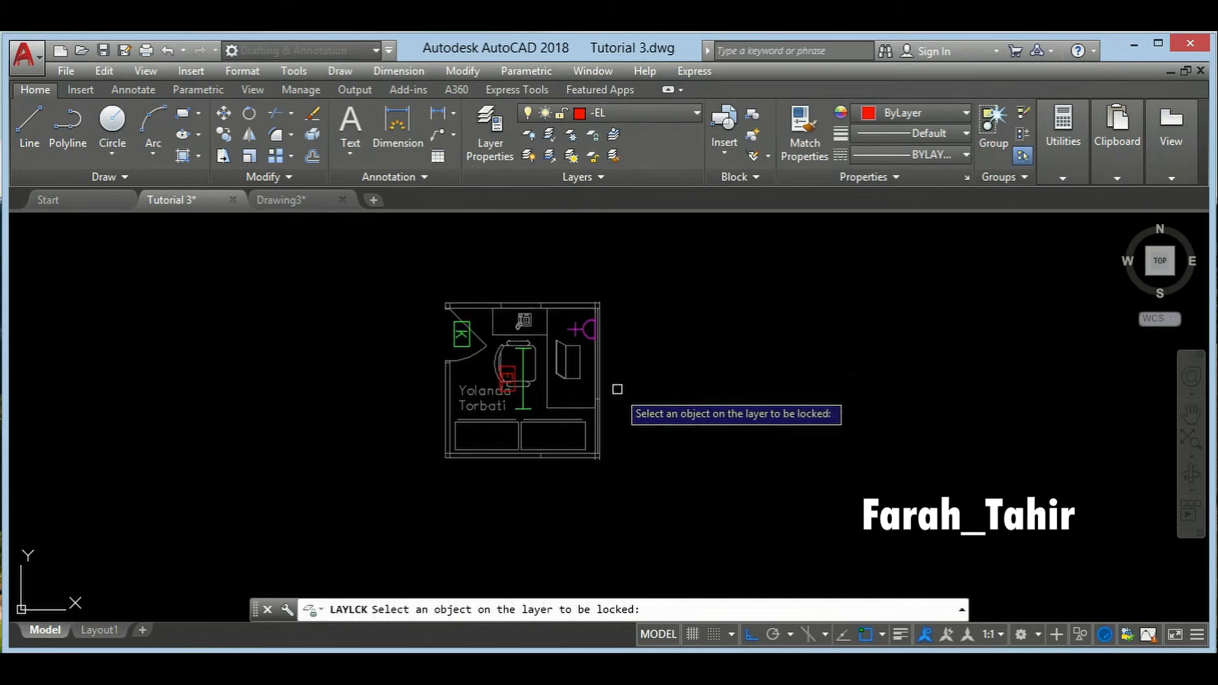
scroll(599, 374, "up", 2)
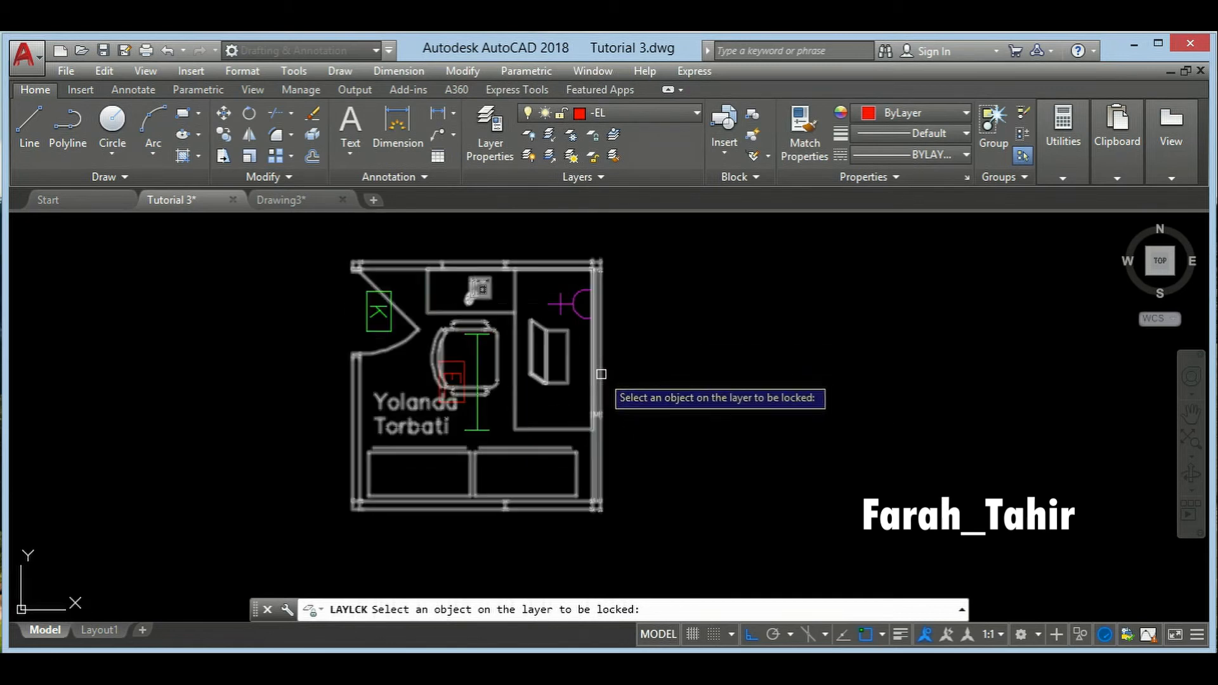
left_click(601, 374)
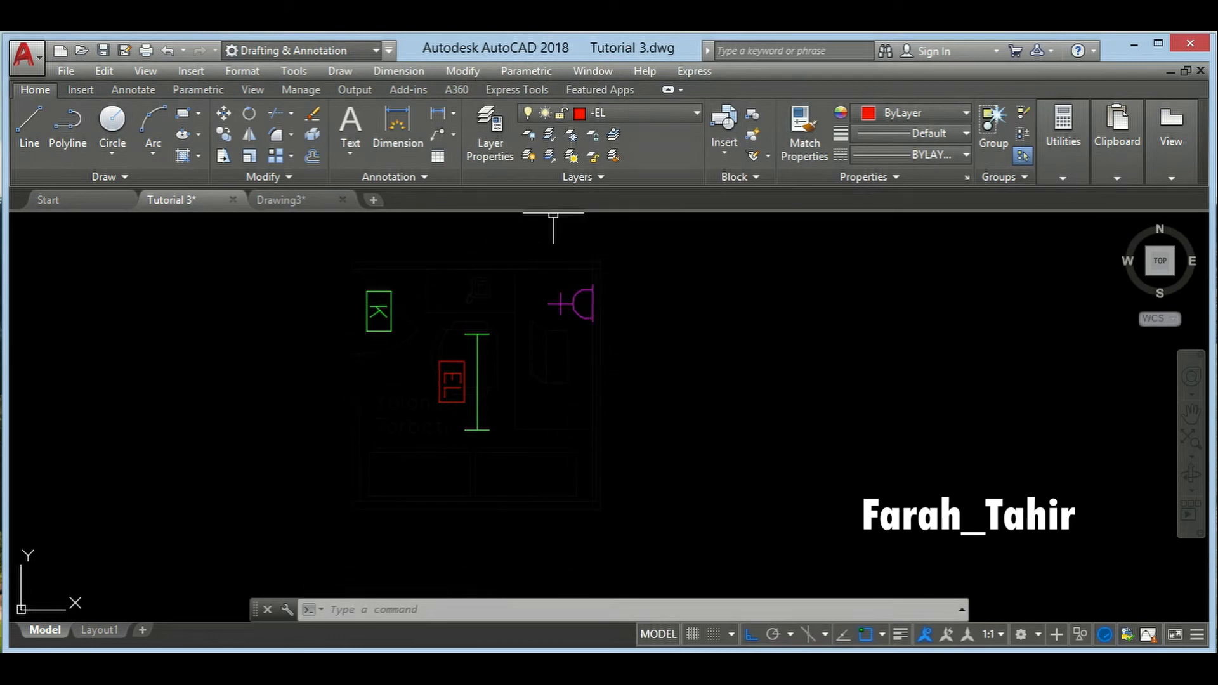
left_click(571, 113)
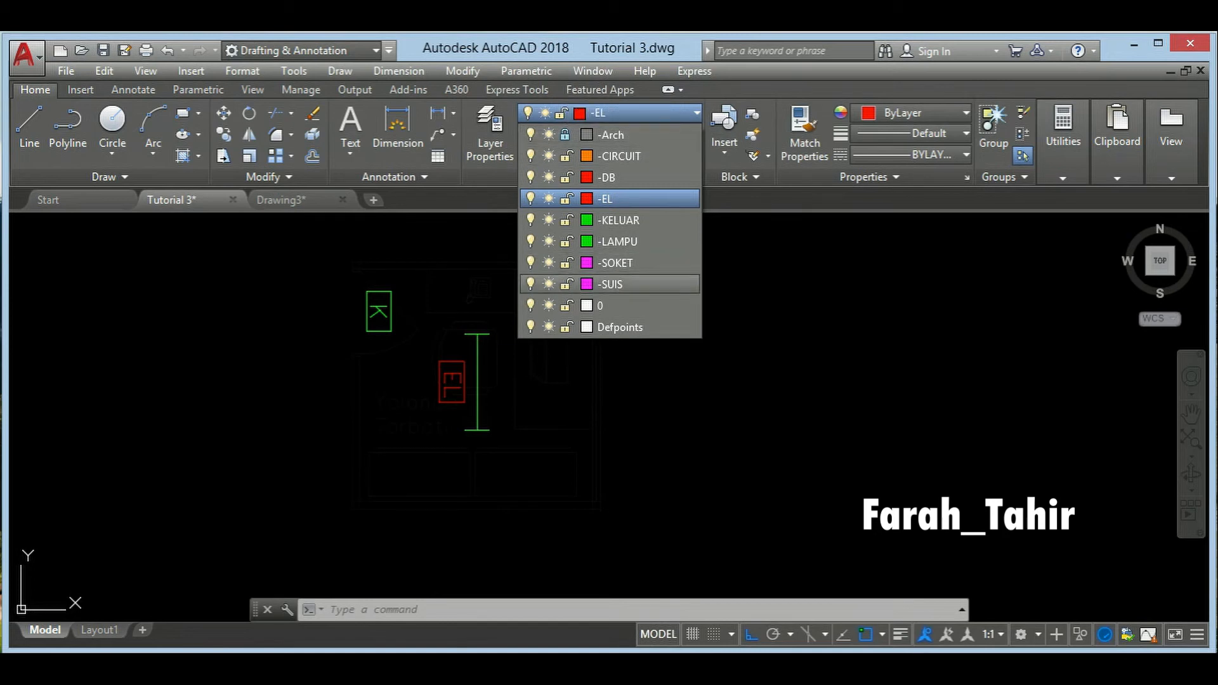
left_click(668, 383)
- Try to erase the room plan on the locked -Arch layer
left_click(664, 426)
left_click(549, 384)
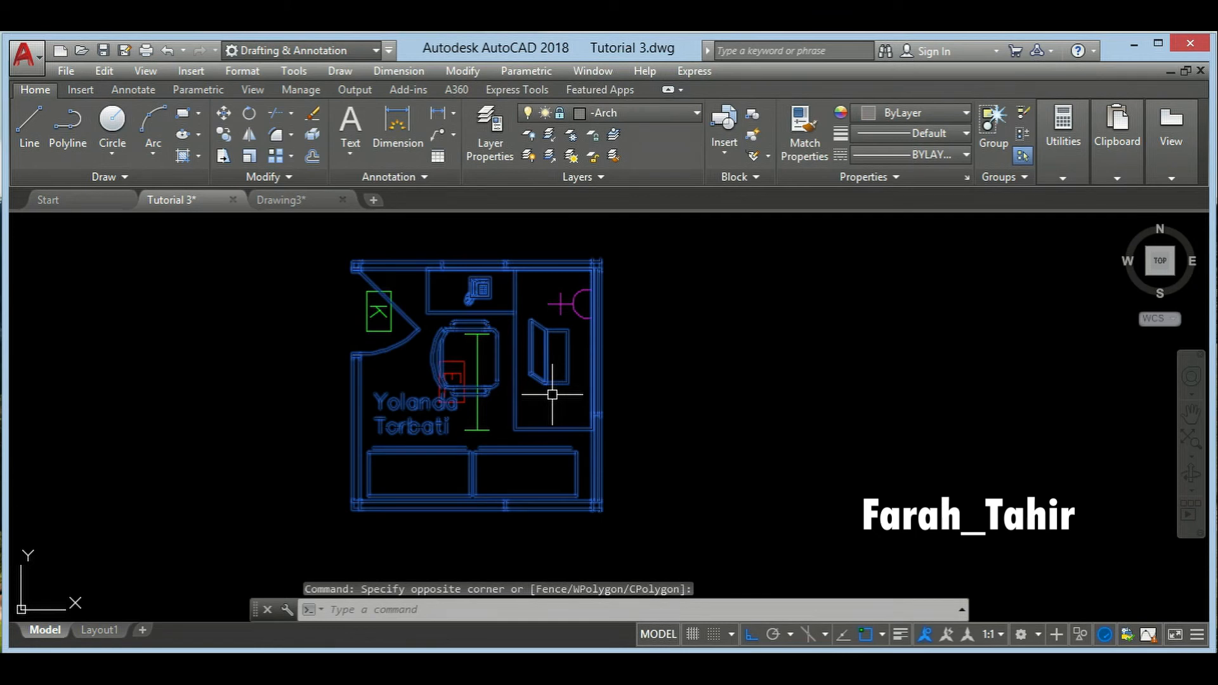
key("Delete")
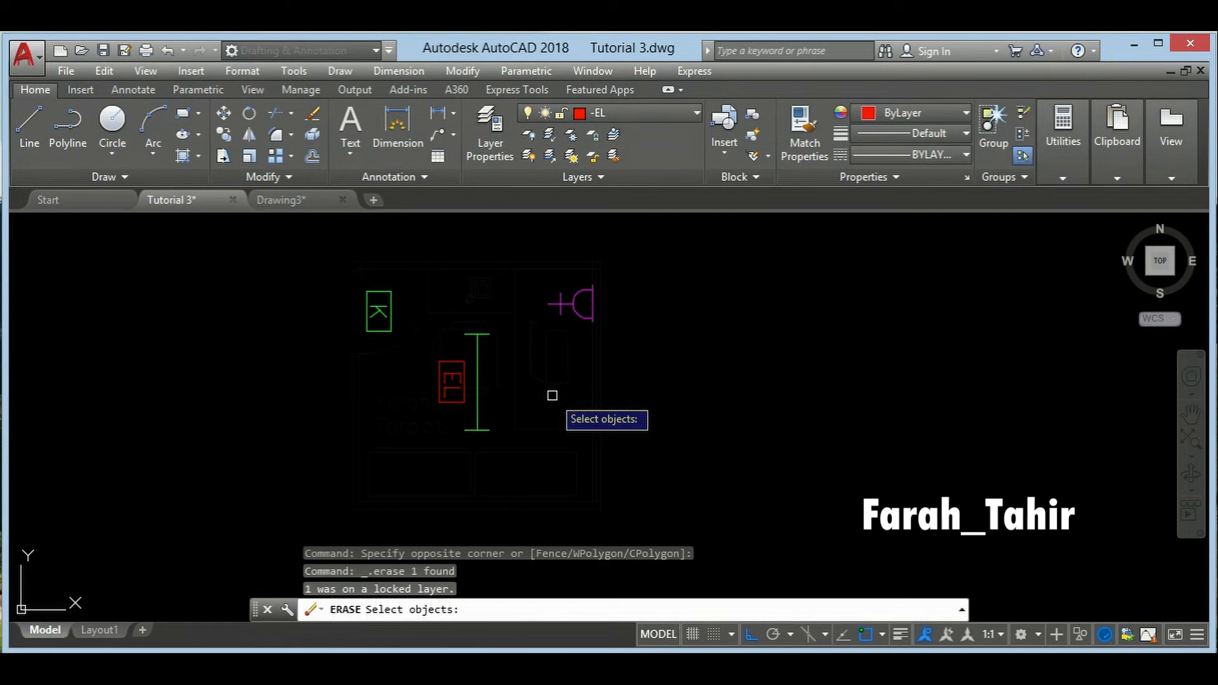
key("Escape")
middle_click_drag(525, 401, 559, 408)
scroll(554, 408, "down", 2)
scroll(524, 430, "up", 2)
scroll(590, 386, "down", 2)
scroll(576, 413, "up", 2)
left_click(704, 412)
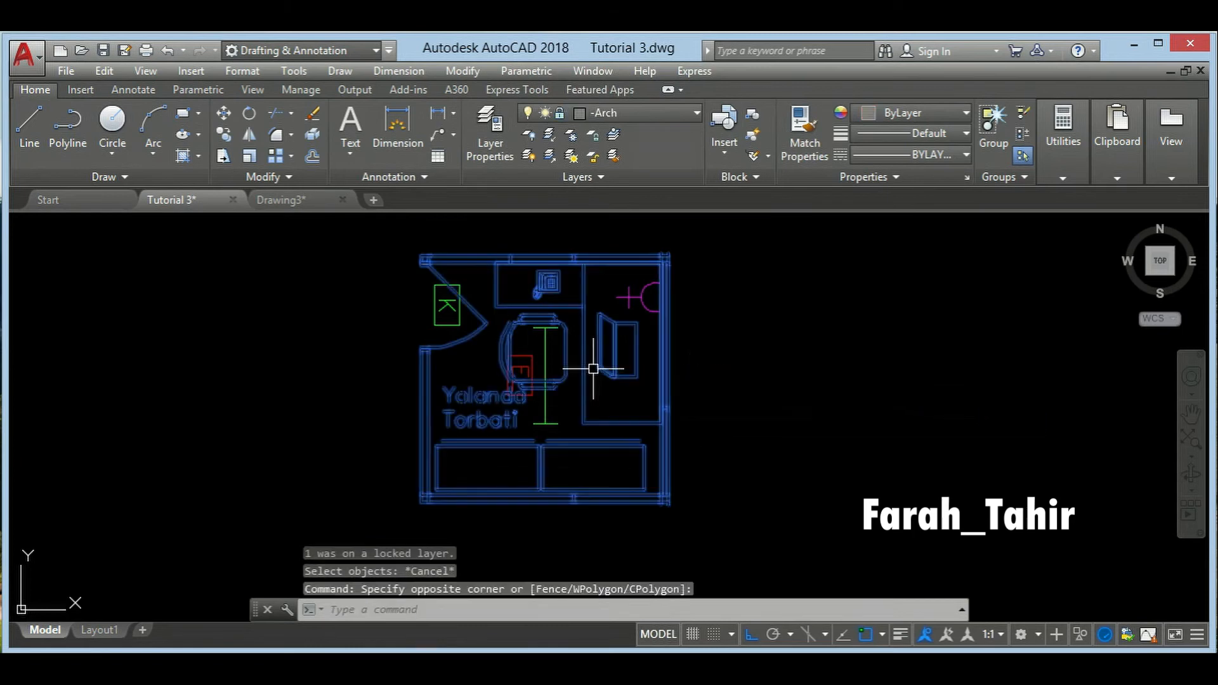
key("Escape")
scroll(577, 369, "down", 5)
scroll(576, 370, "up", 5)
middle_click_drag(578, 376, 566, 383)
scroll(533, 365, "down", 2)
scroll(576, 427, "up", 2)
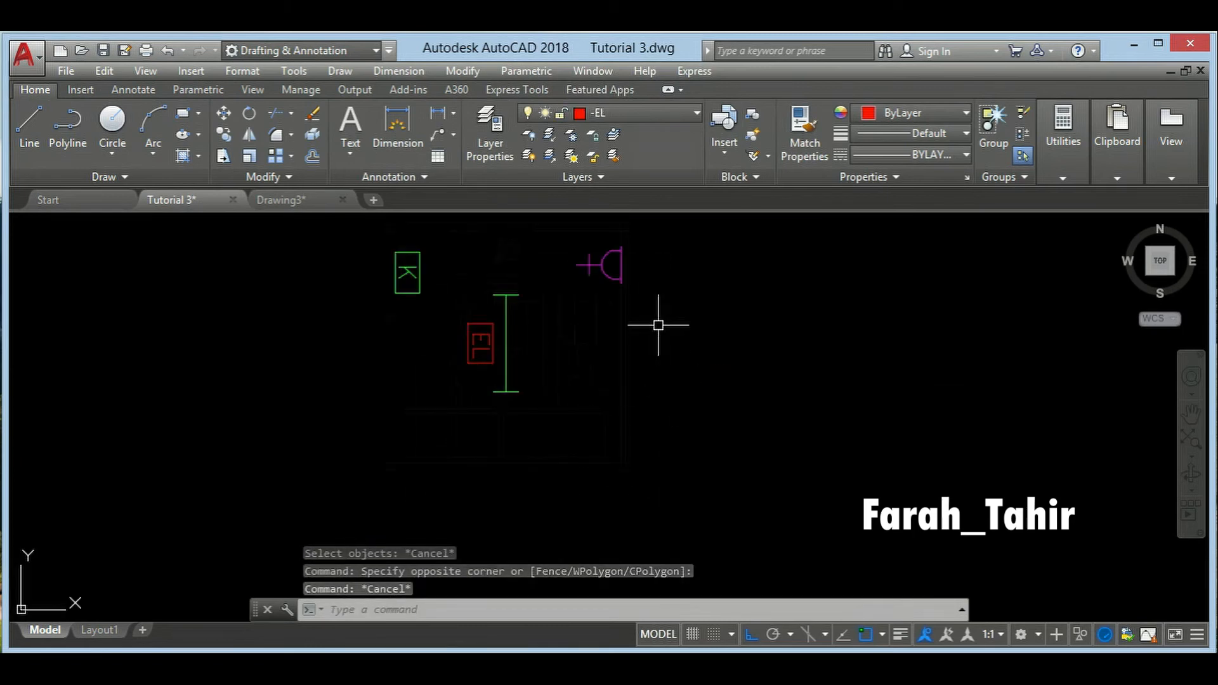
middle_click_drag(661, 321, 644, 387)
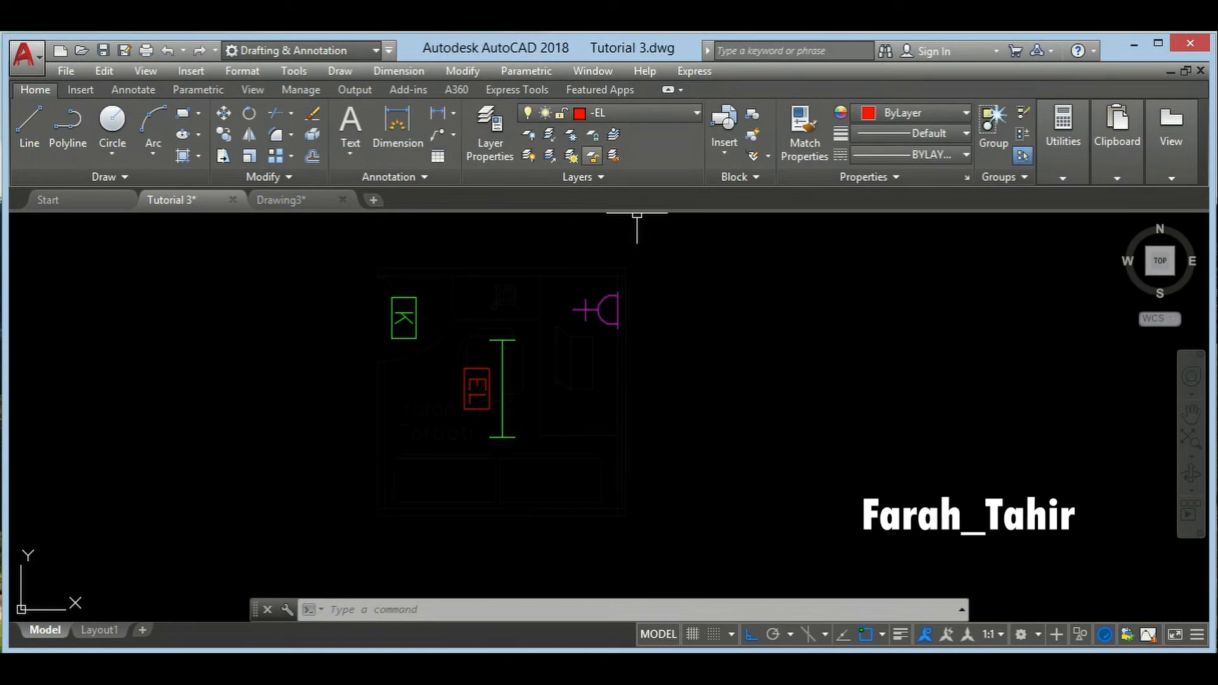
- Unlock the -Arch layer by picking the room plan, and check its lock status in the layer list
left_click(592, 156)
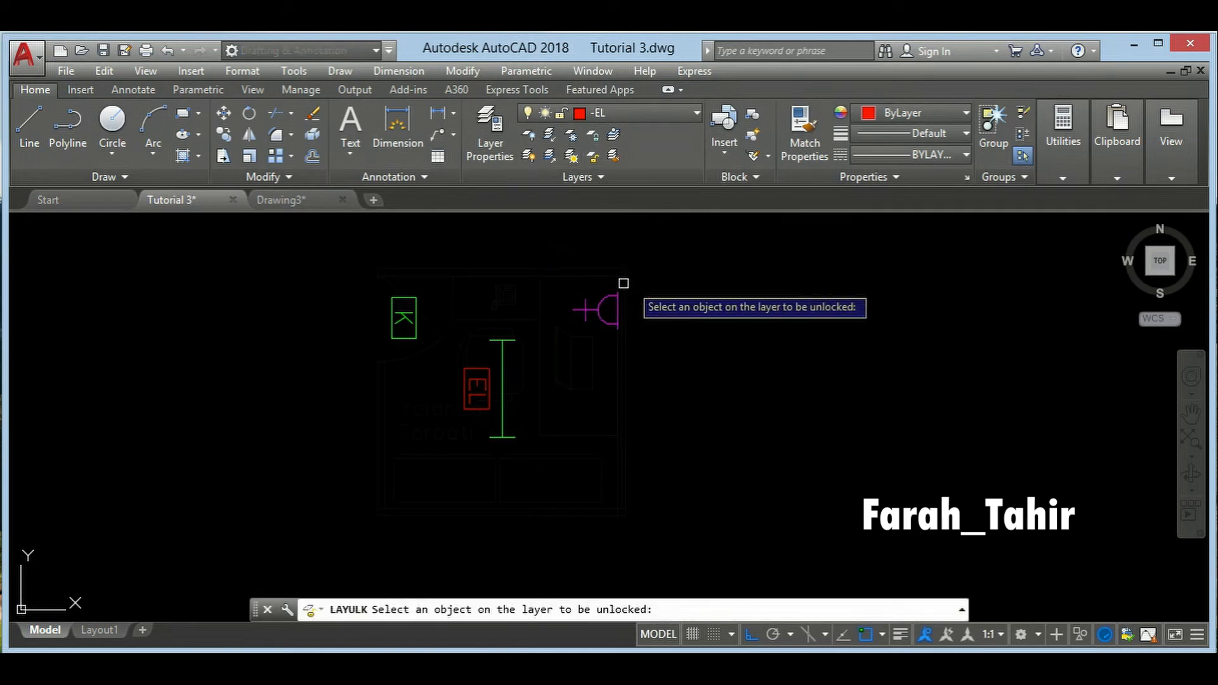
left_click(538, 279)
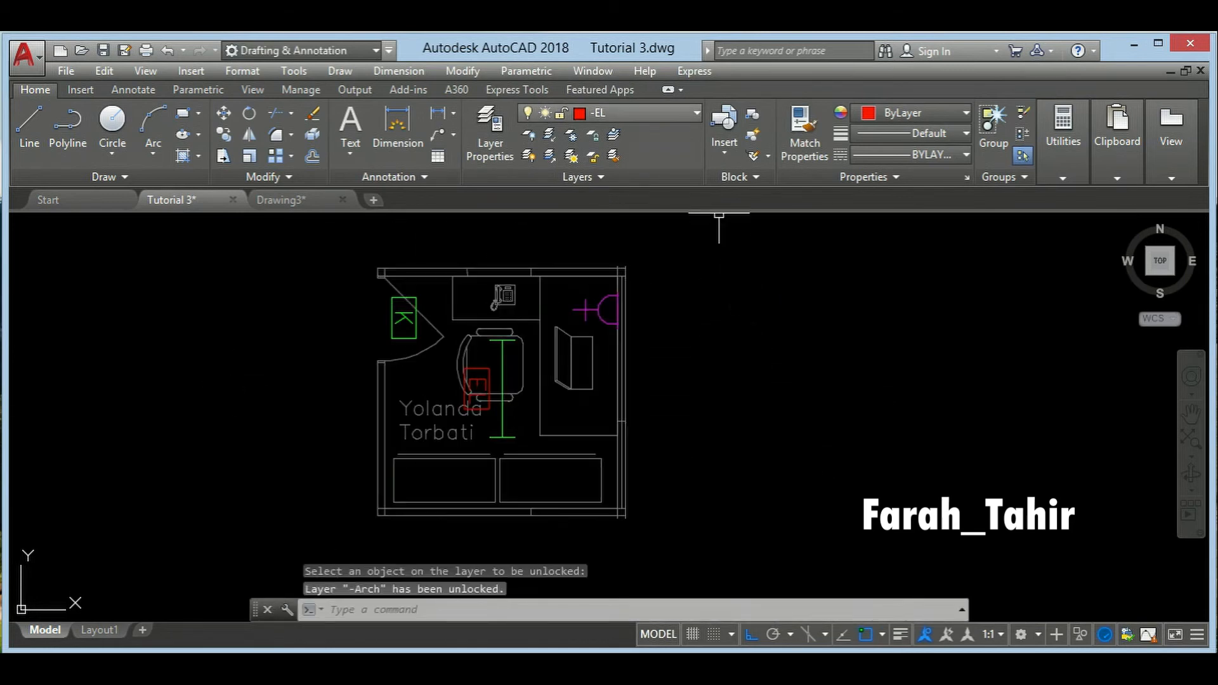
left_click(660, 113)
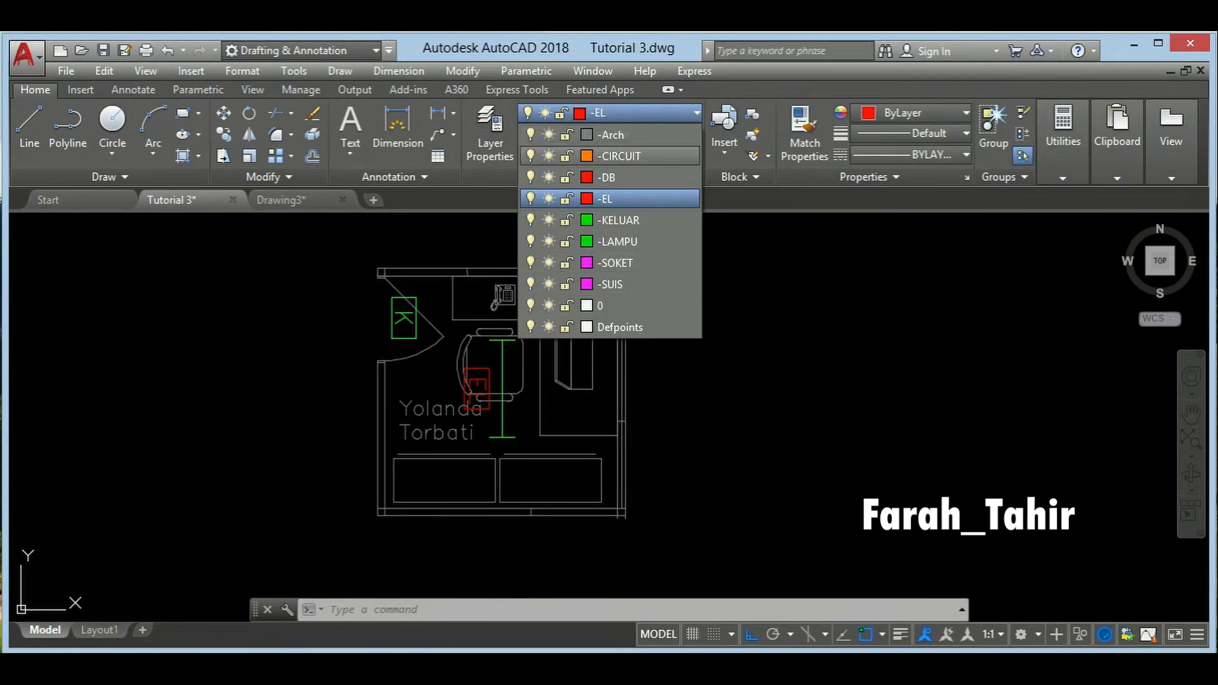
key("Escape")
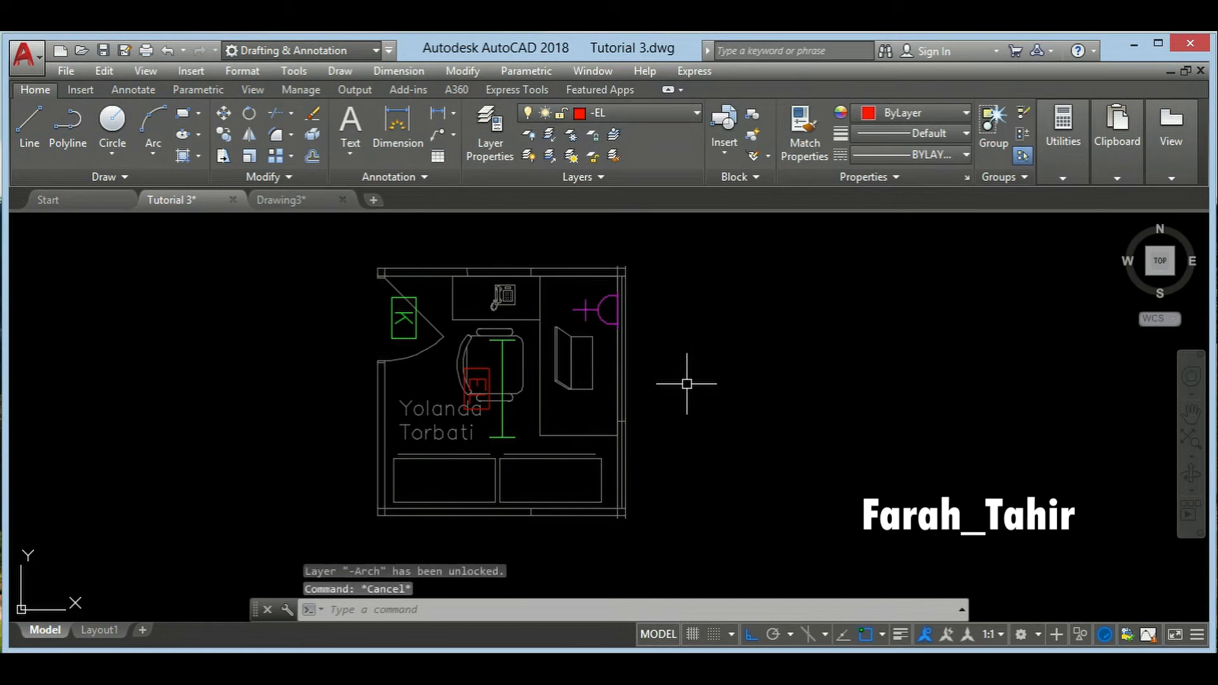
- Make -KELUAR the current layer by picking the green K symbol at the door with Make Current
left_click(614, 135)
middle_click_drag(651, 347, 677, 342)
scroll(595, 413, "up", 2)
scroll(595, 413, "down", 2)
middle_click_drag(606, 404, 596, 409)
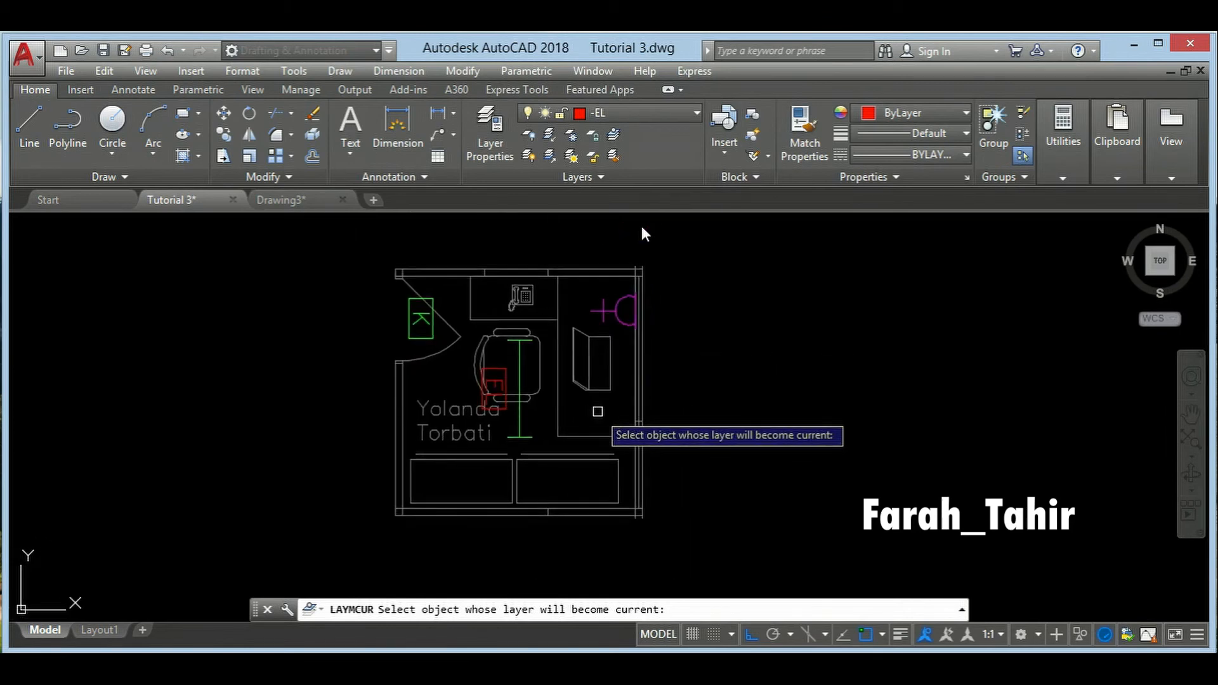
scroll(598, 411, "up", 2)
scroll(522, 375, "down", 2)
middle_click_drag(502, 403, 524, 423)
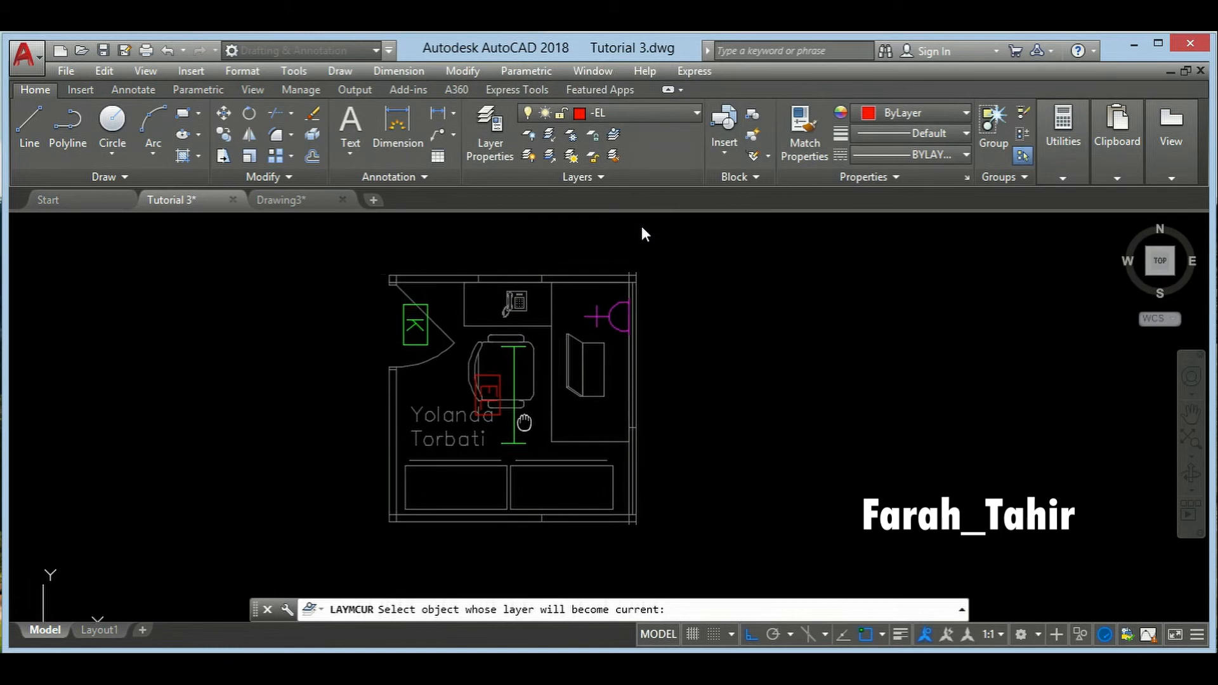
middle_click_drag(437, 384, 426, 328)
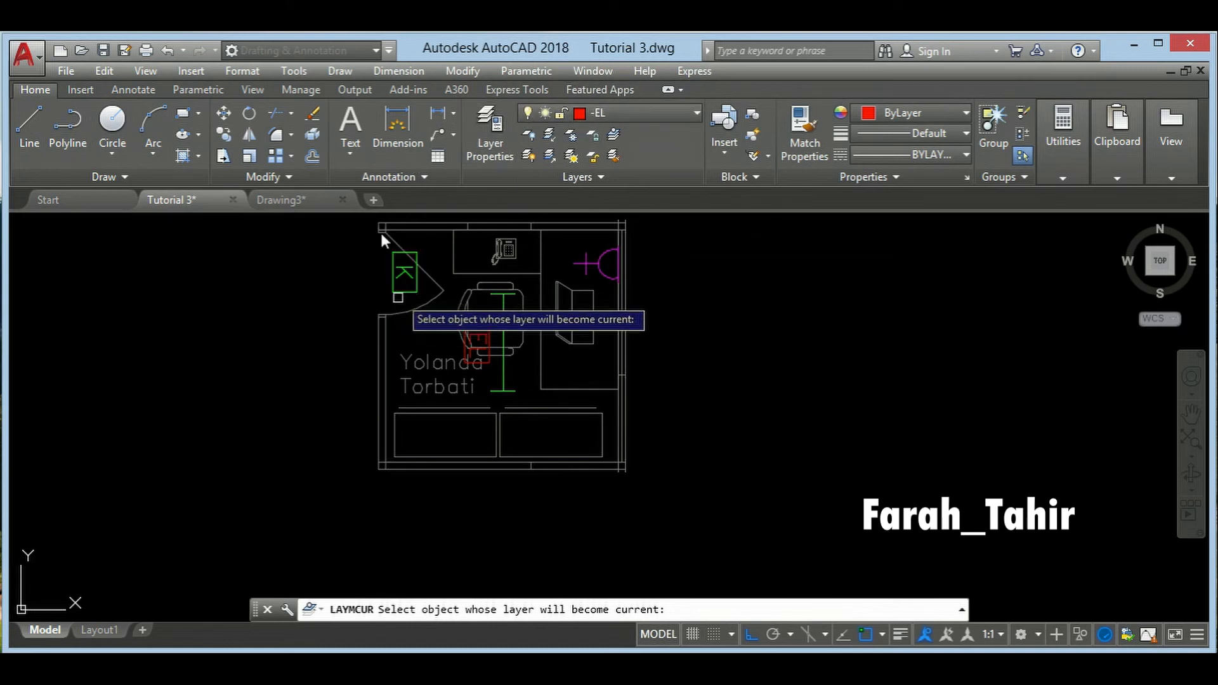
left_click(400, 291)
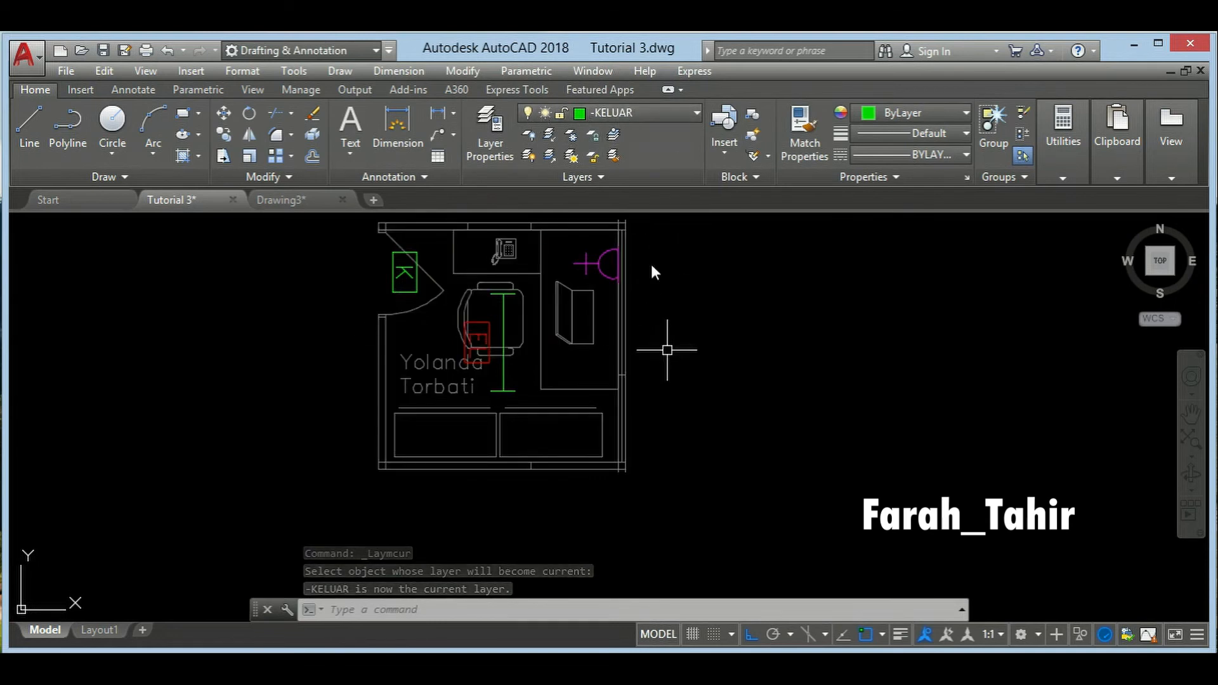
- Move the four objects of the magenta socket symbol to the red E symbol's layer with Match Layer
left_click(614, 158)
mouse_move(587, 261)
middle_mouse_down()
mouse_move(609, 383)
mouse_move(615, 336)
middle_mouse_up()
scroll(623, 419, "up", 2)
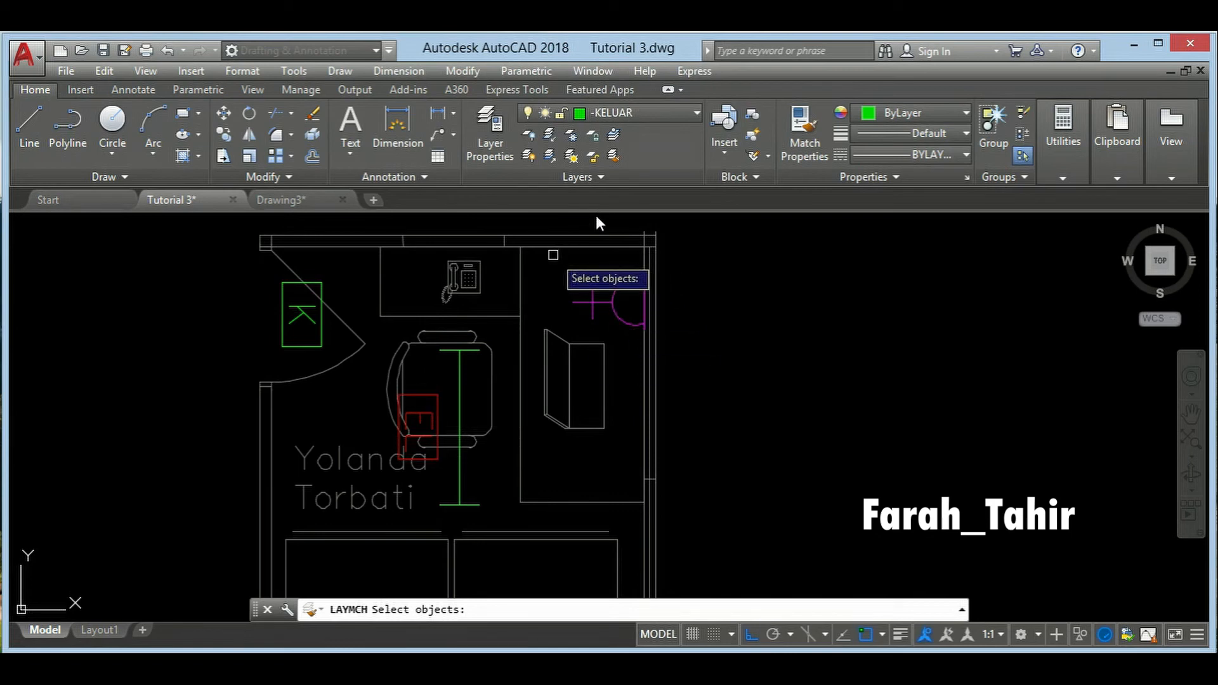
mouse_move(554, 253)
left_mouse_down()
mouse_move(634, 305)
mouse_move(625, 317)
left_mouse_up()
left_click(601, 303)
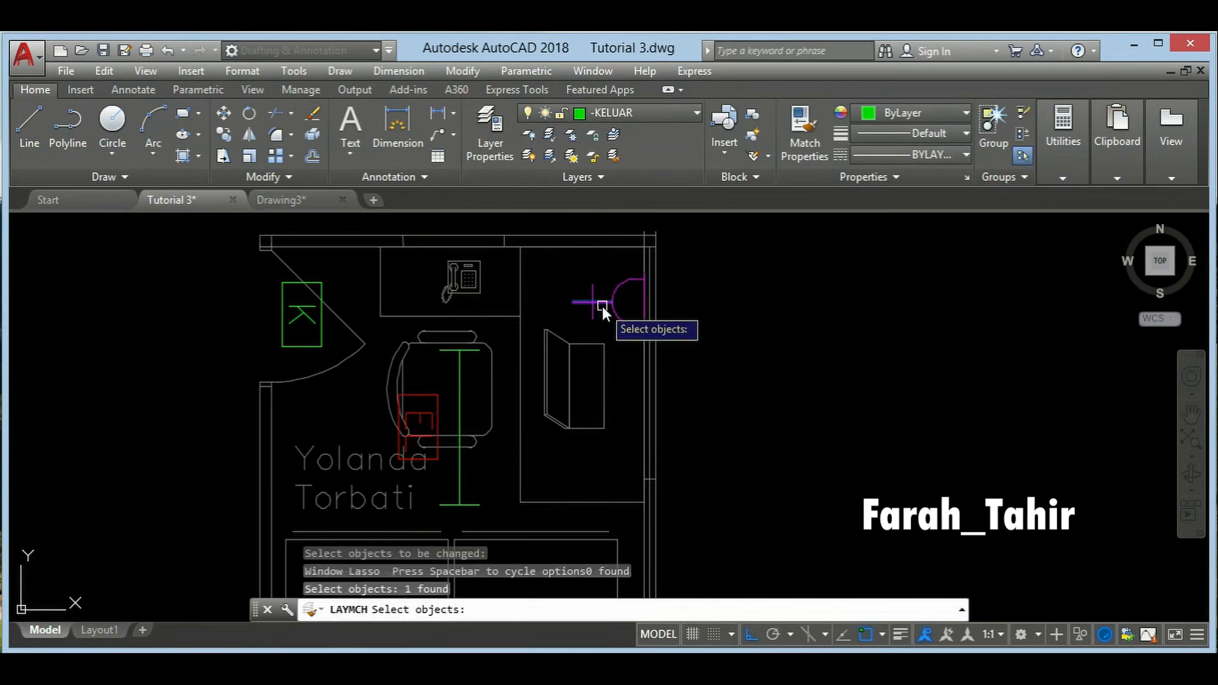
left_click(639, 287)
left_click(643, 289)
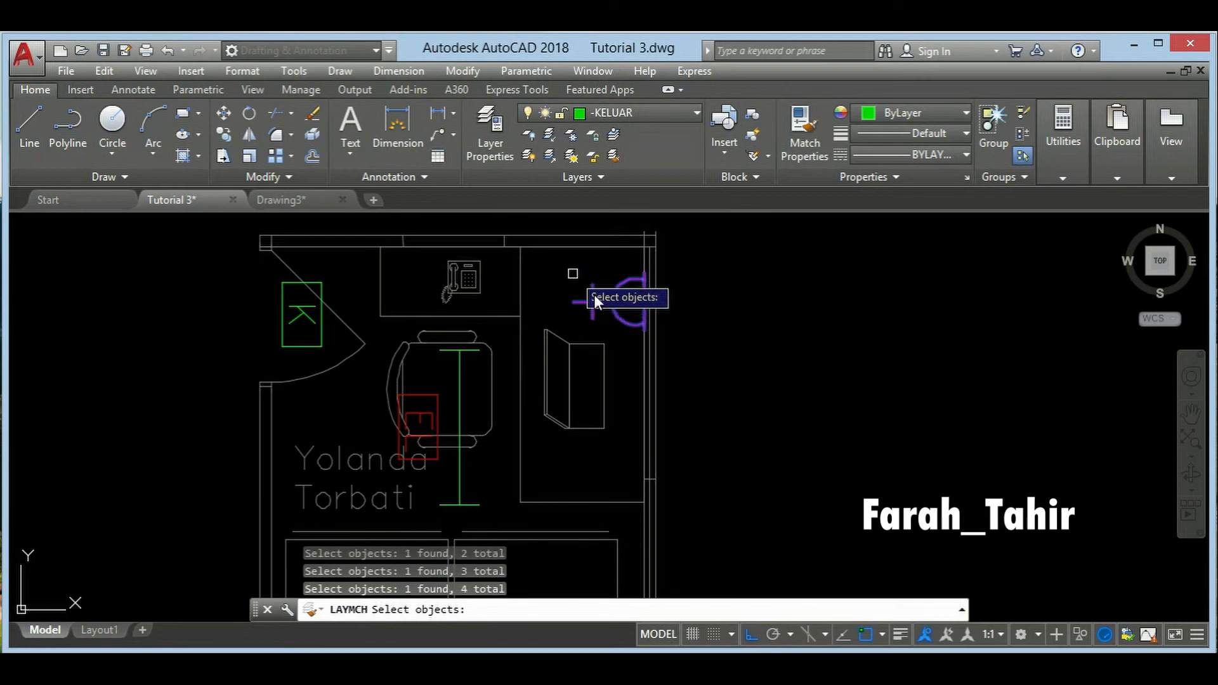
key("Return")
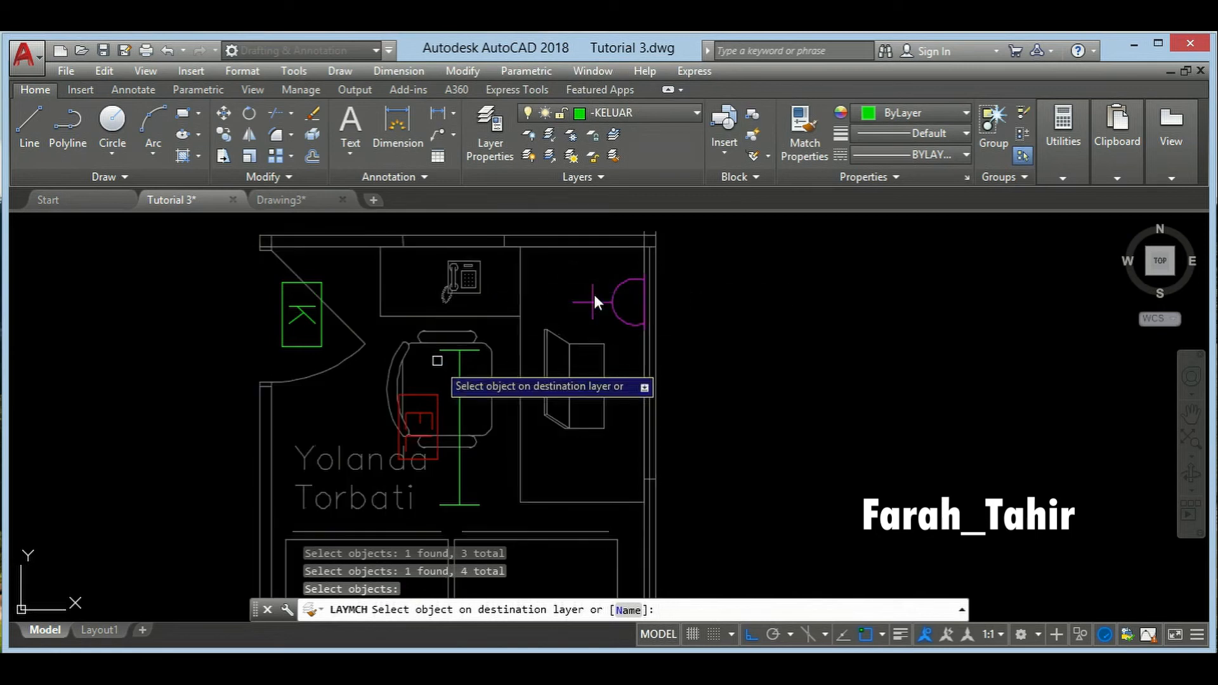
middle_click_drag(435, 395, 447, 359)
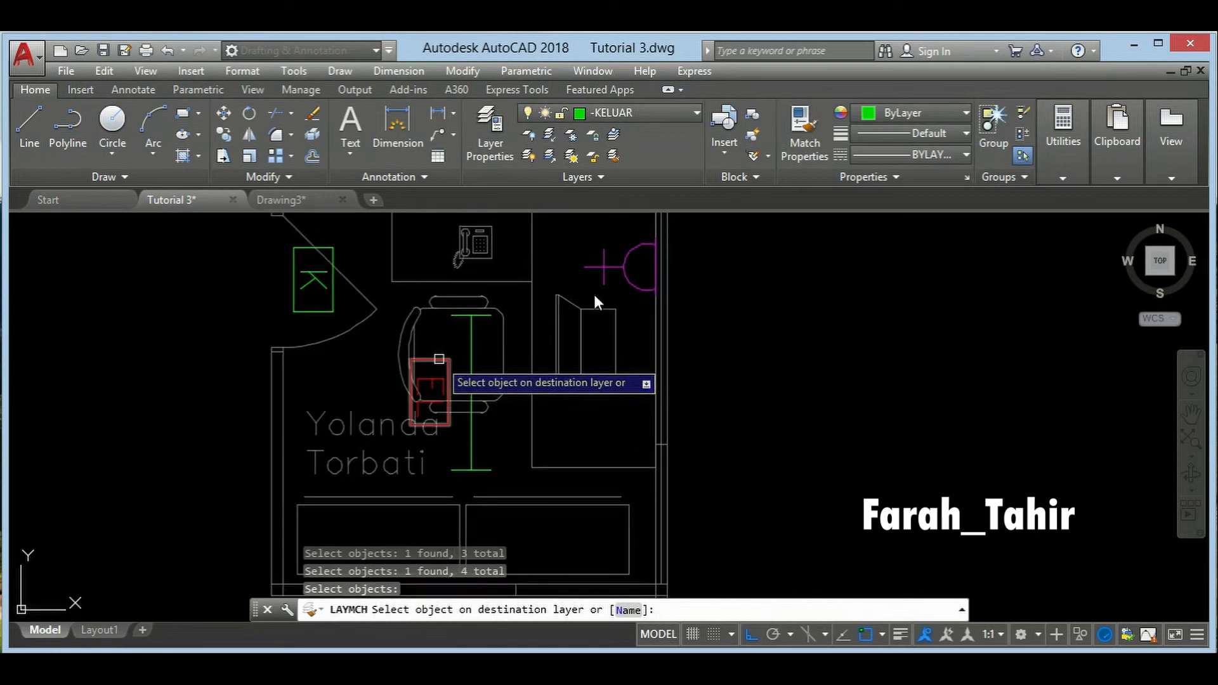
left_click(439, 359)
middle_click_drag(713, 349, 688, 370)
scroll(602, 289, "up", 4)
middle_click_drag(601, 290, 552, 383)
scroll(571, 422, "down", 2)
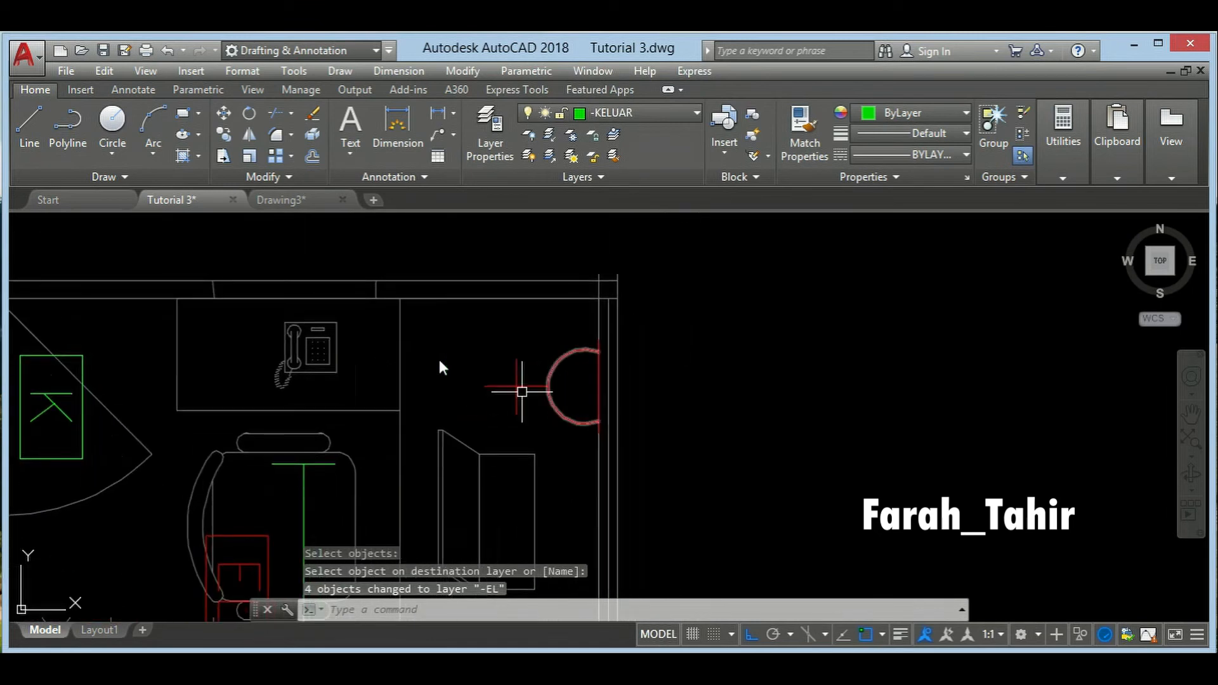
- Select the whole socket symbol to check its assigned layer, and clear the selection
left_click(445, 309)
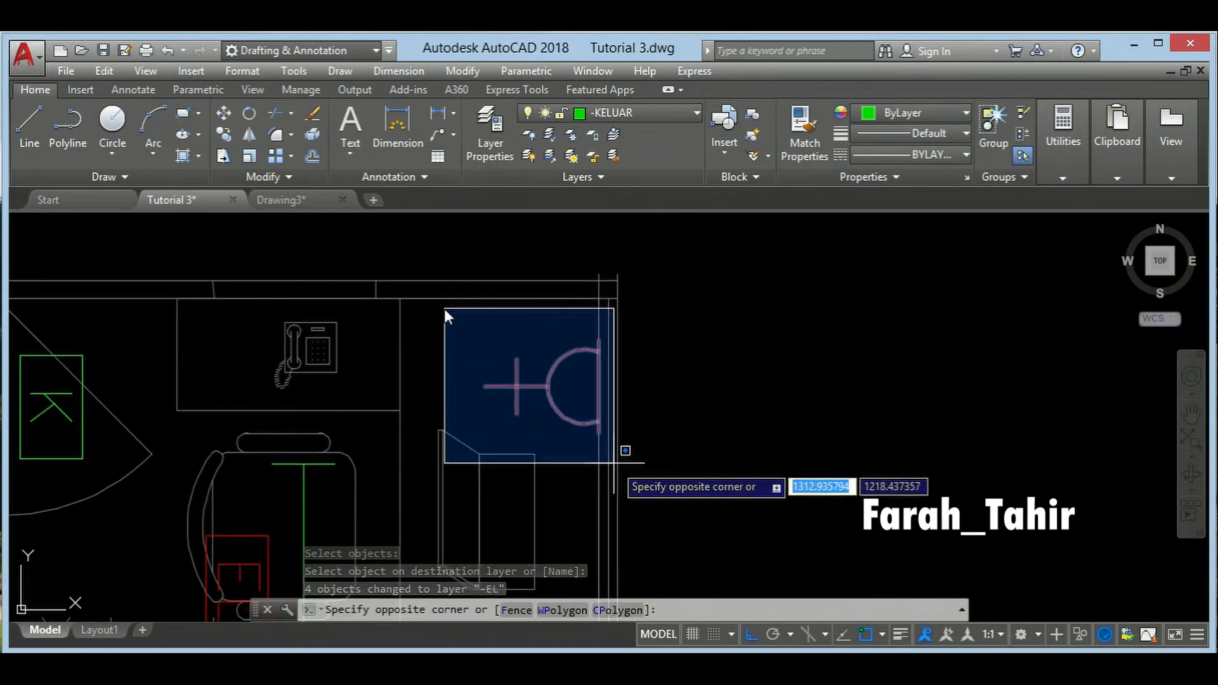
left_click(644, 446)
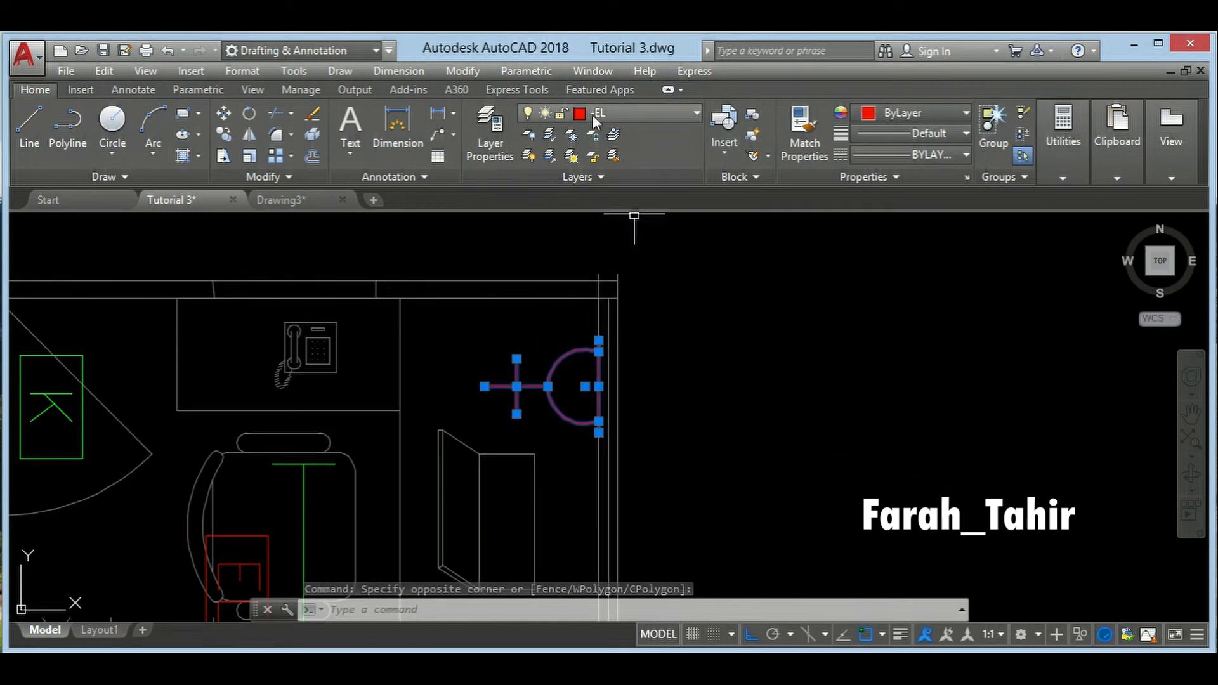
key("Escape")
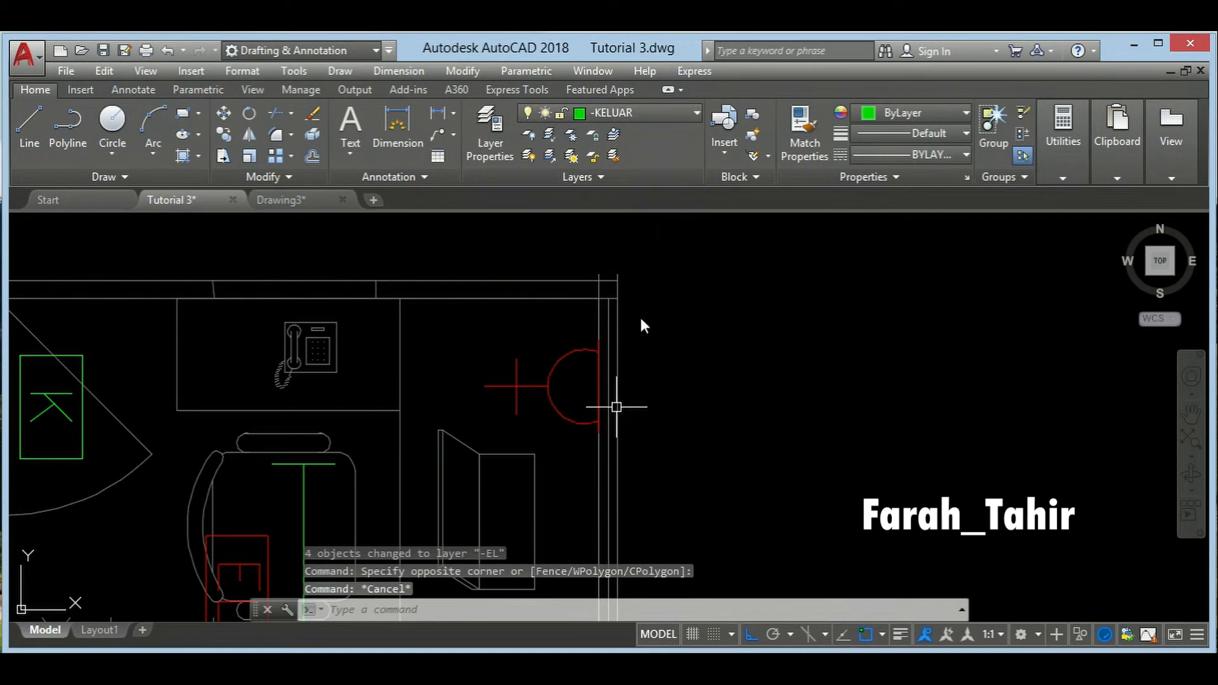
left_click_drag(456, 341, 666, 472)
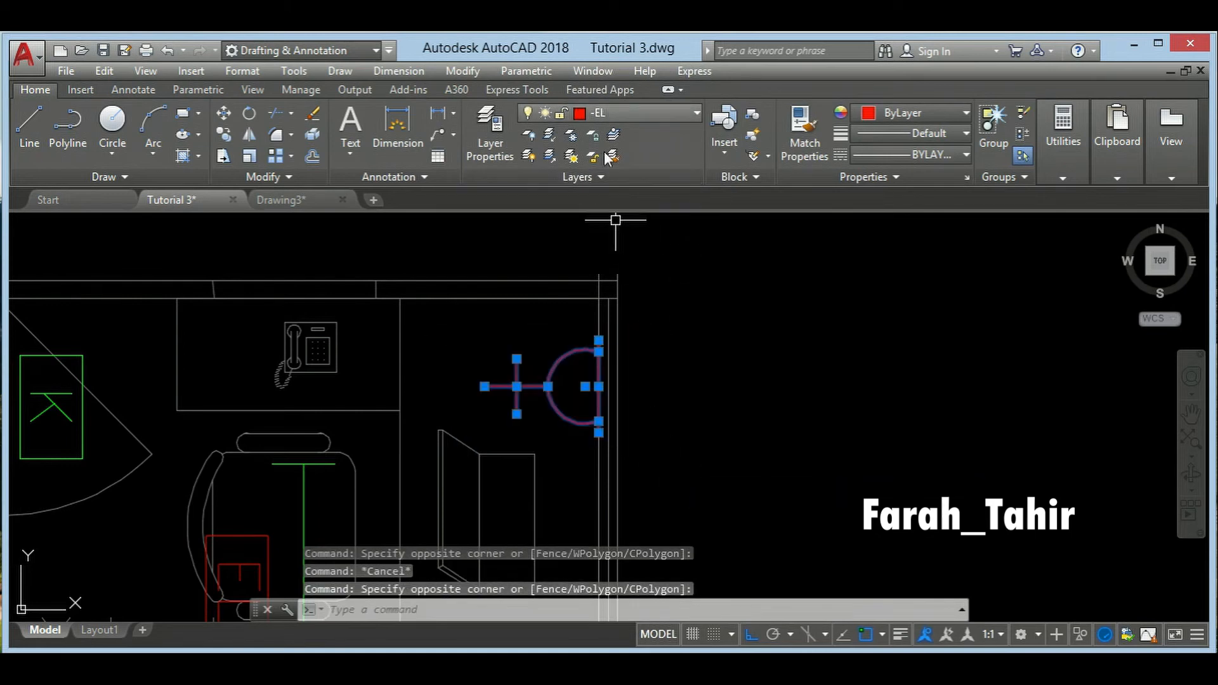
key("Escape")
scroll(613, 220, "down", 3)
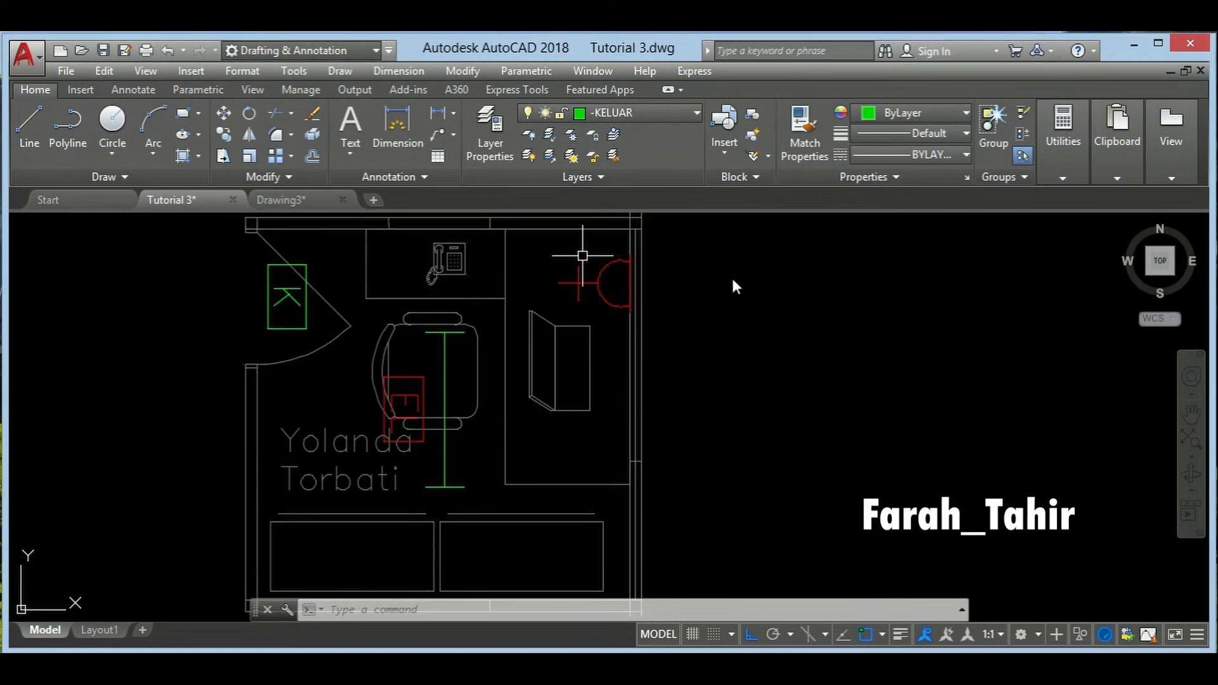
- Assign the socket symbol near the upper-right wall to the -SOKET layer
left_click(535, 245)
left_click(652, 314)
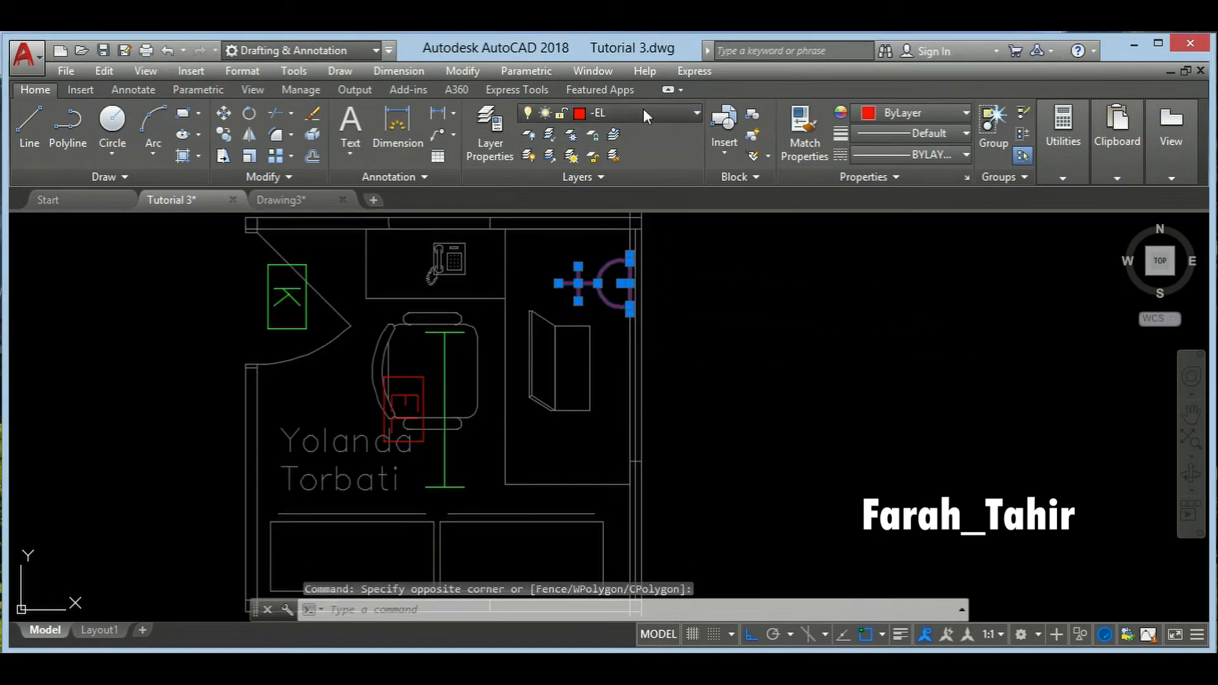
left_click(643, 109)
left_click(617, 263)
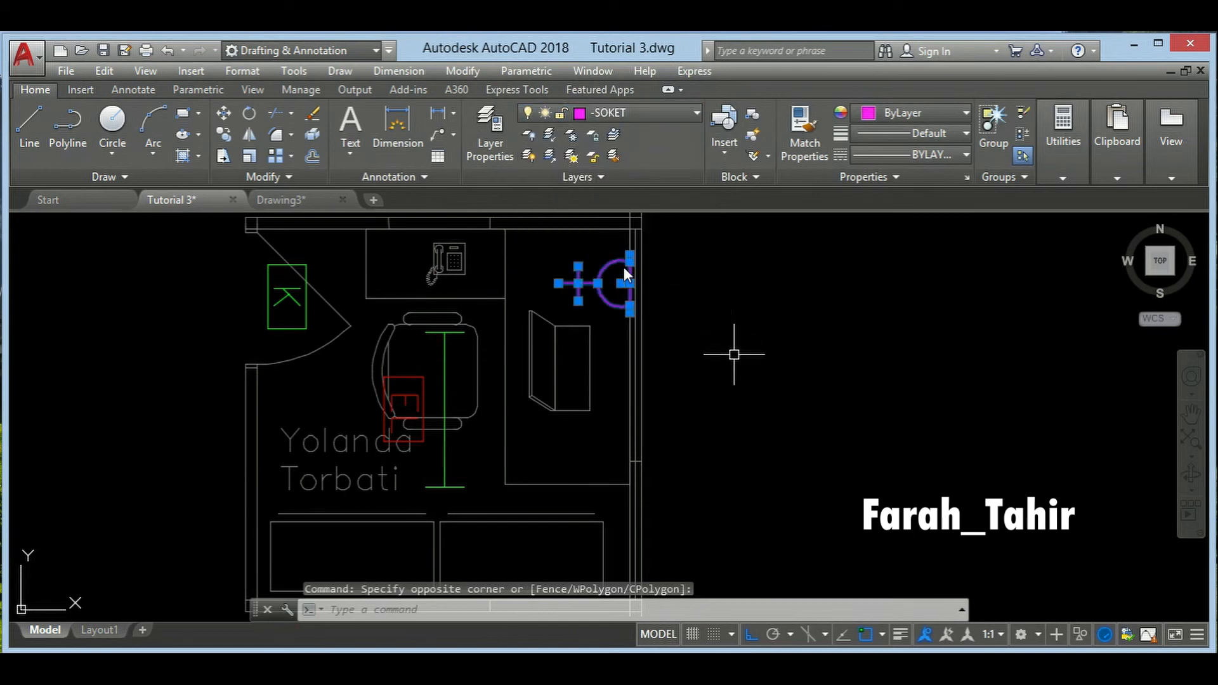
key("Escape")
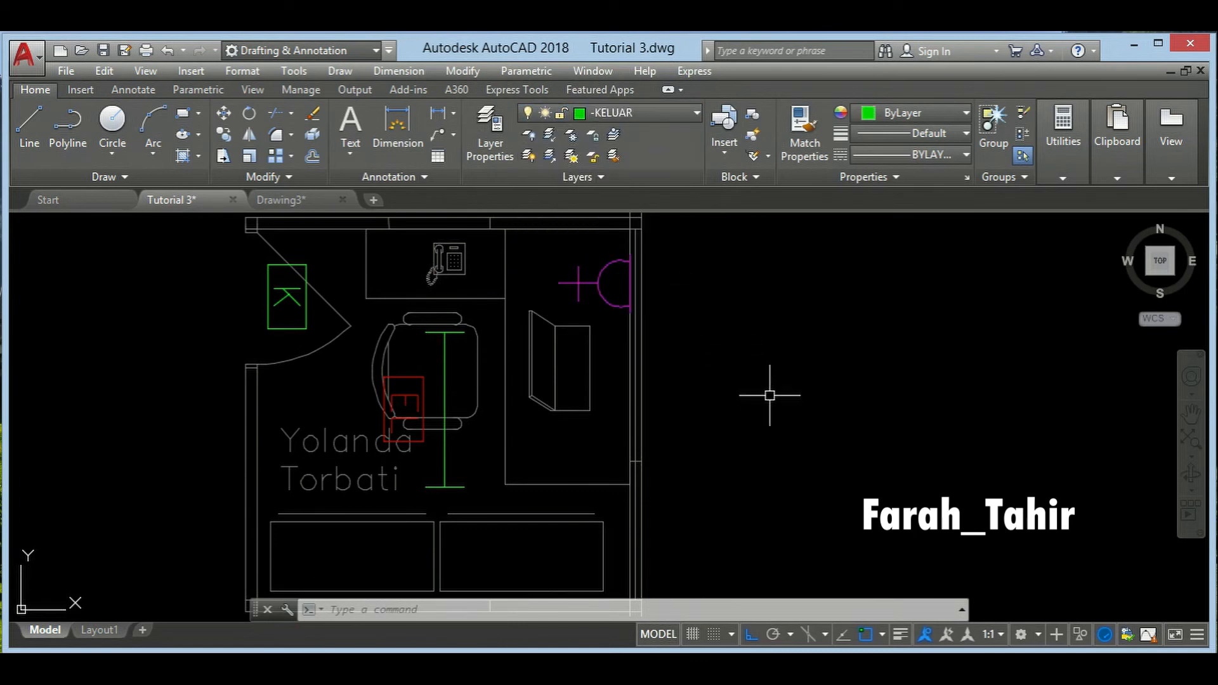
- Turn on plotting for the -LAMPU layer in the layer properties
type("la")
key("Return")
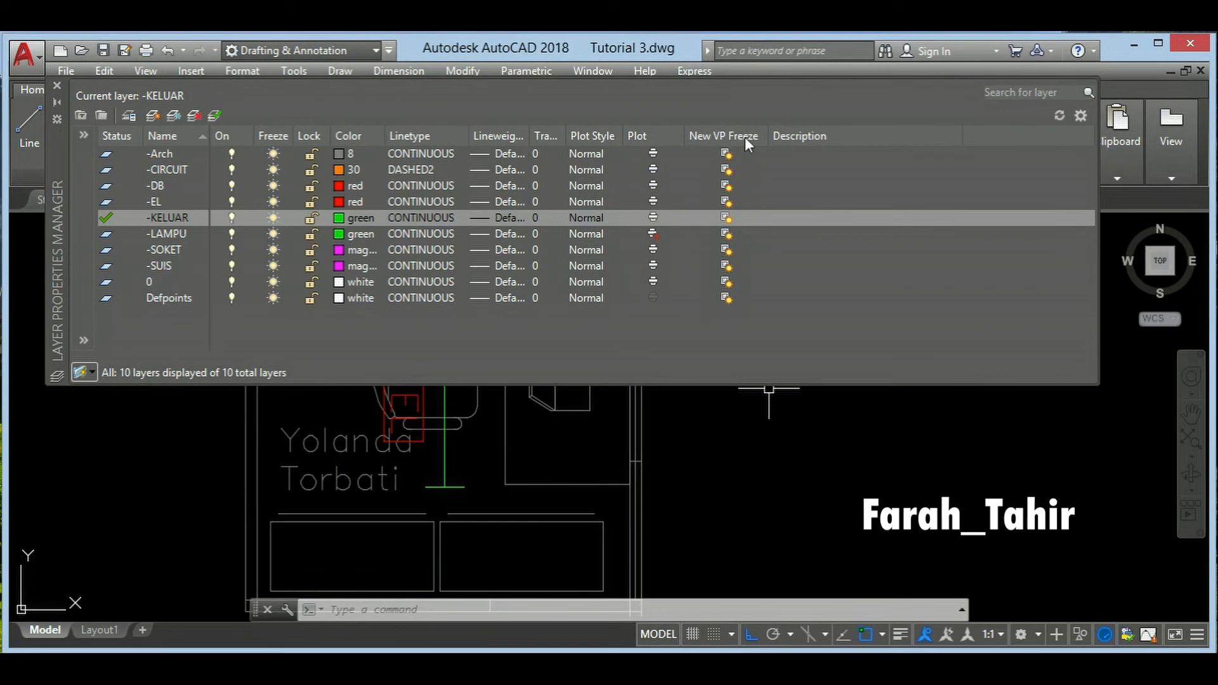
left_click(656, 238)
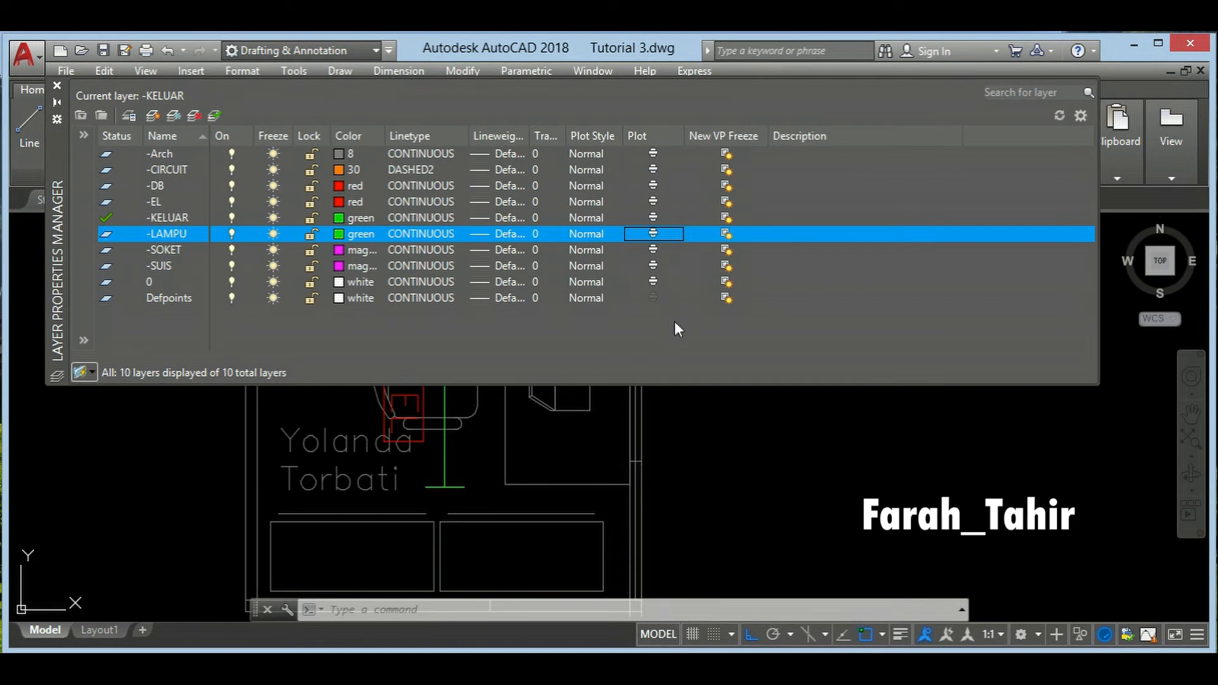
- Make the non-plotting Defpoints layer current and close the layer properties
left_click(162, 299)
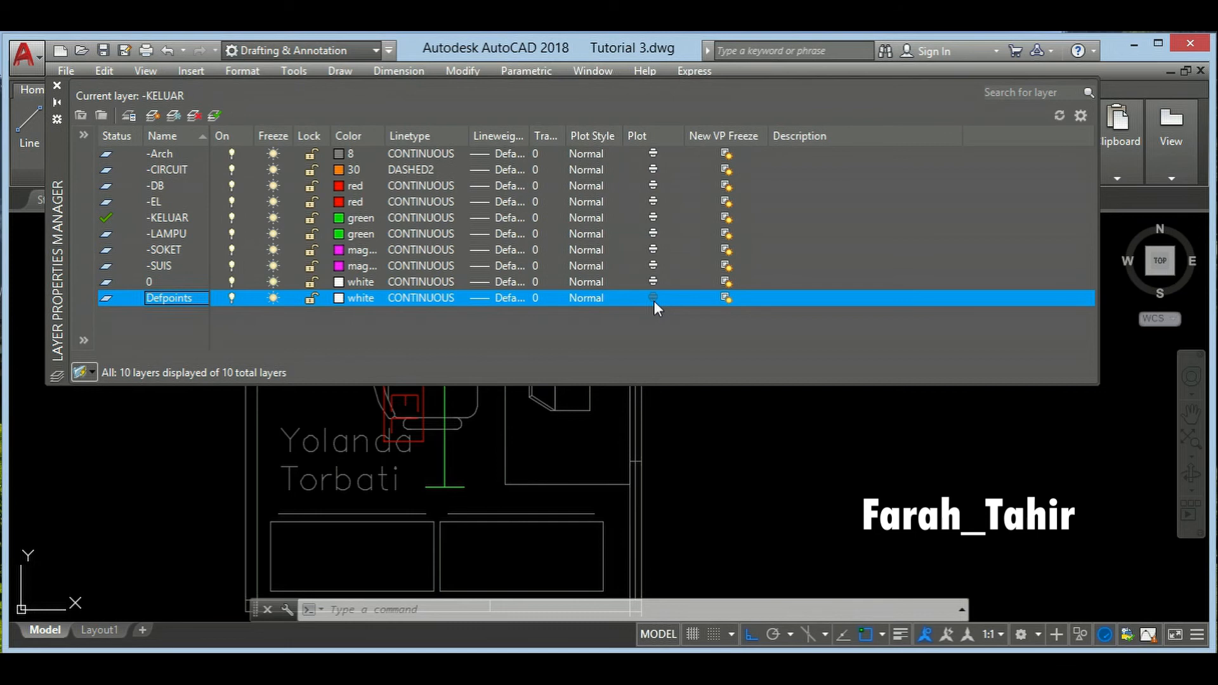
double_click(177, 299)
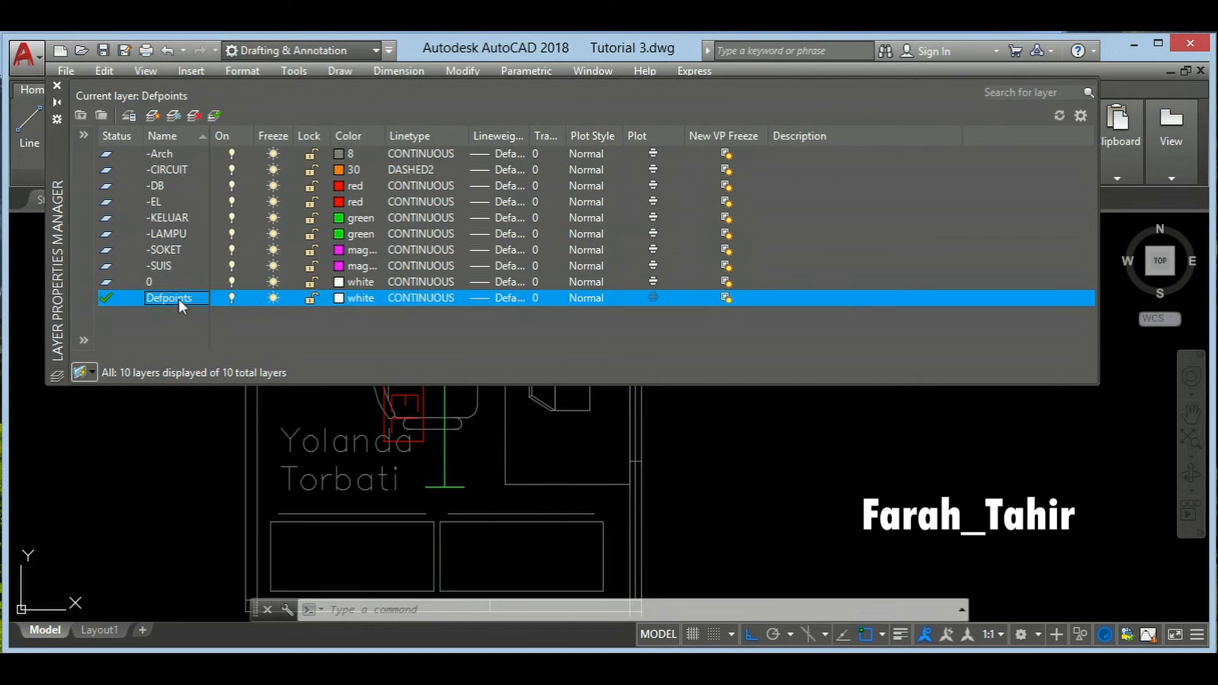
left_click(57, 85)
- Draw a long horizontal rectangle across the two cabinets at the bottom of the room plan
scroll(482, 355, "down", 4)
scroll(467, 413, "up", 2)
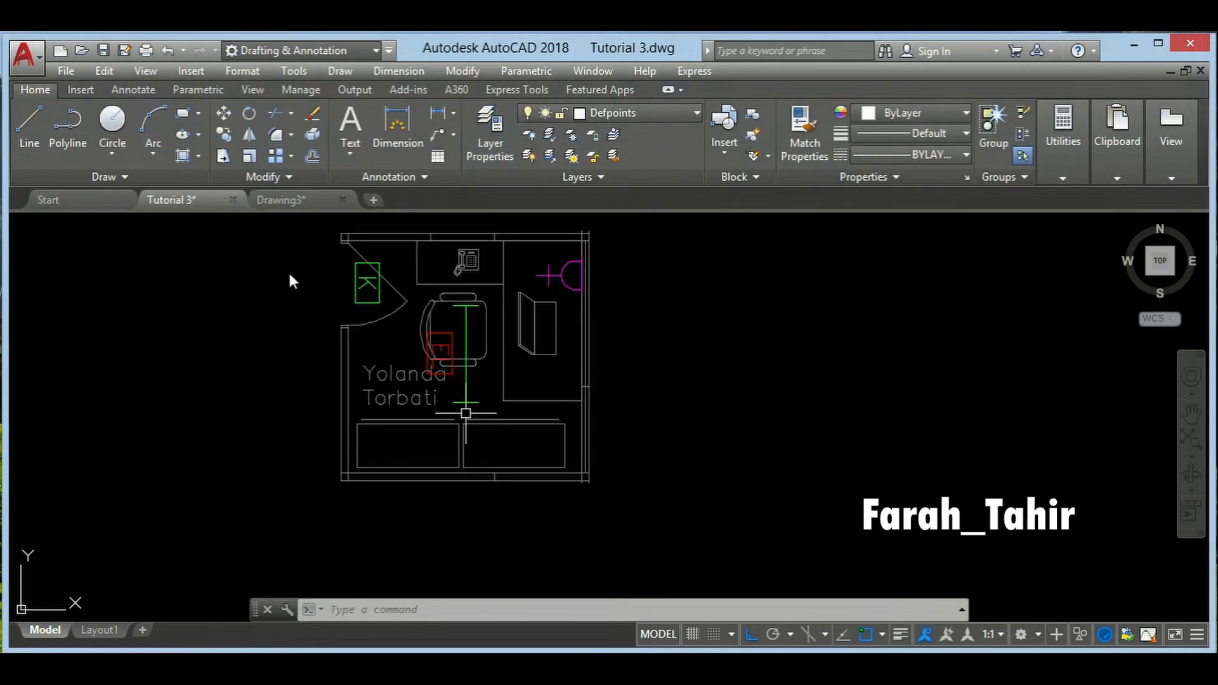
left_click(184, 114)
scroll(415, 476, "up", 2)
scroll(377, 446, "up", 2)
left_click(352, 398)
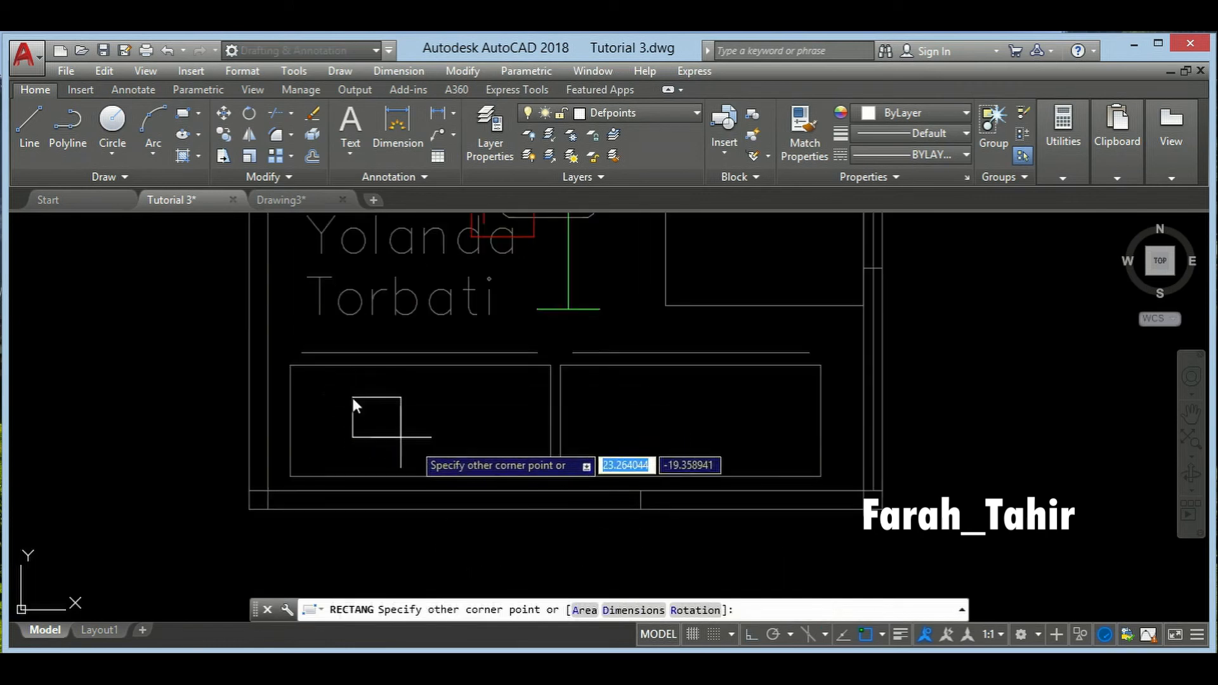
left_click(743, 437)
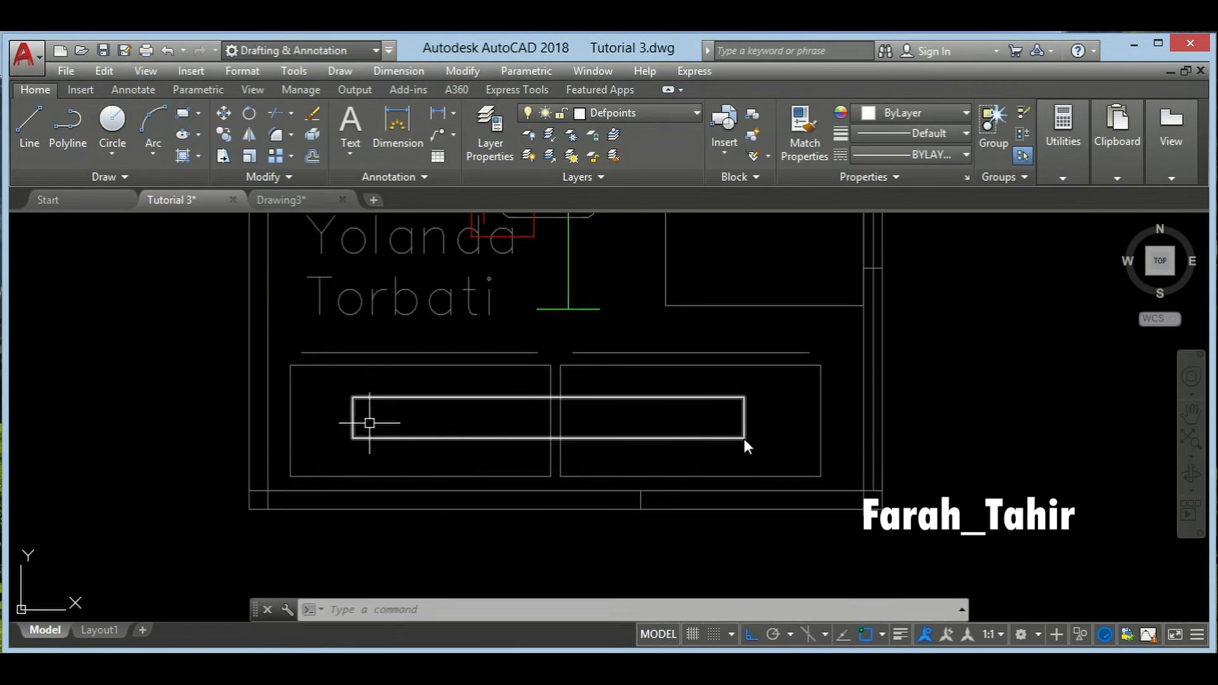
scroll(743, 439, "down", 3)
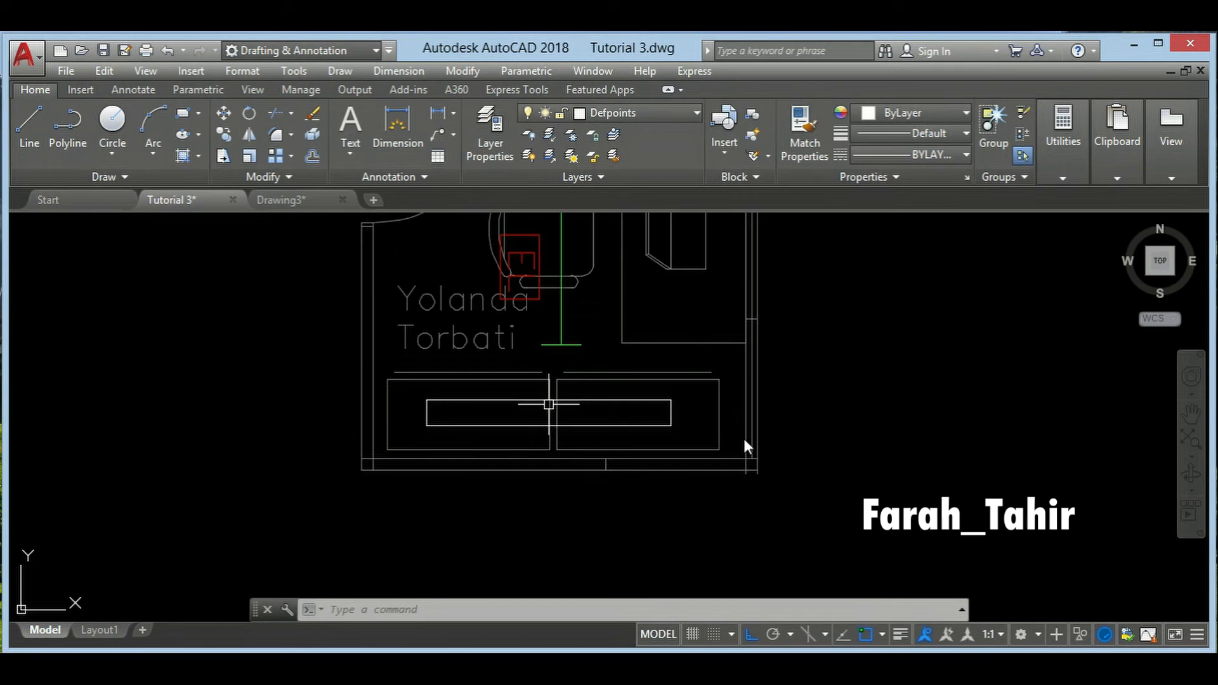
- Make -DB the current layer
left_click(679, 113)
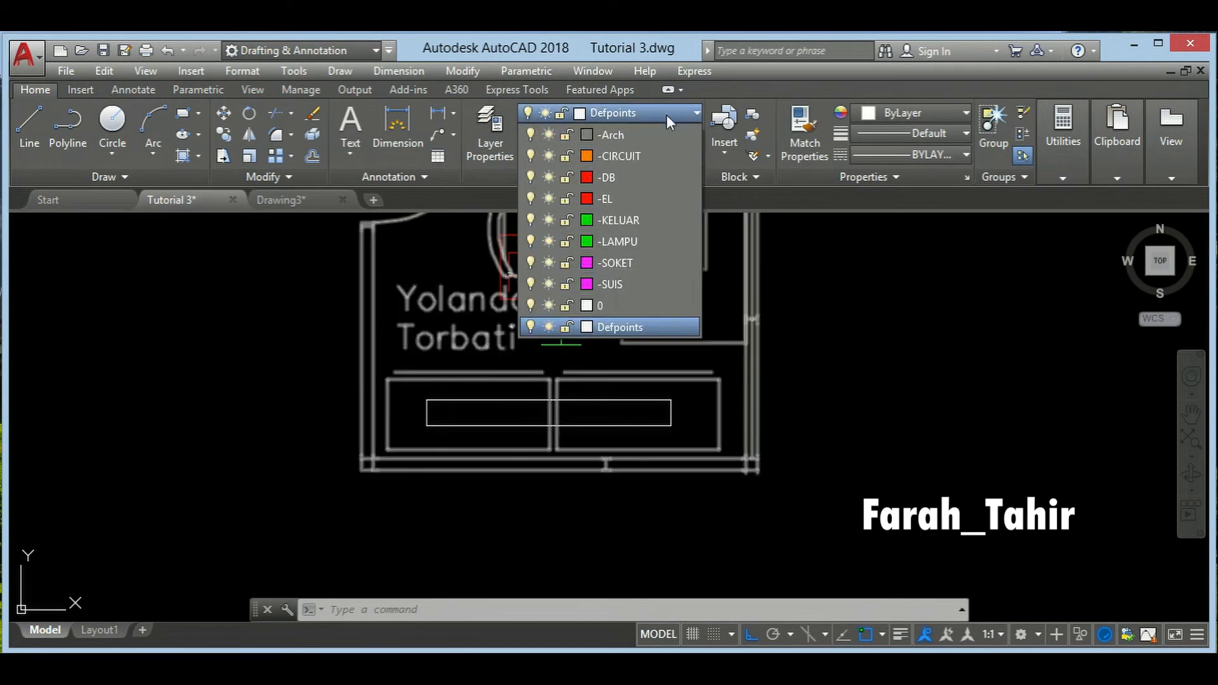
left_click(635, 178)
scroll(631, 219, "down", 4)
scroll(575, 383, "up", 4)
scroll(623, 365, "down", 4)
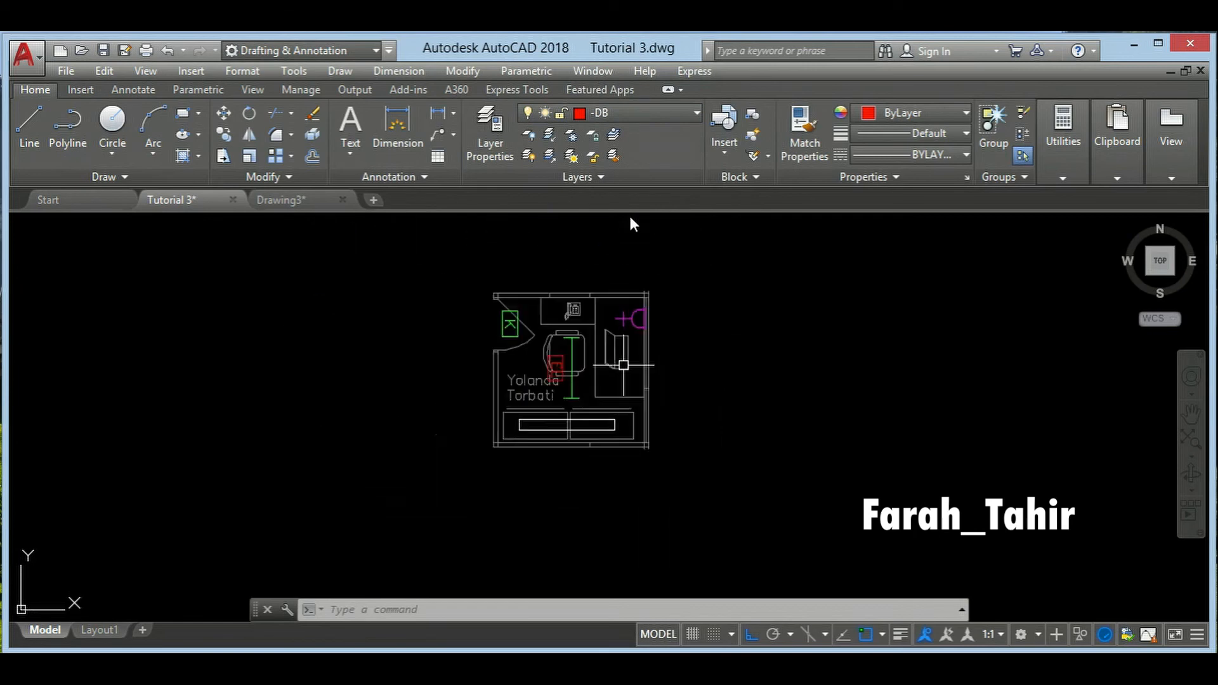
scroll(622, 365, "up", 2)
middle_click_drag(680, 378, 599, 400)
- Open the layer properties and switch from model space to Layout1
type("la")
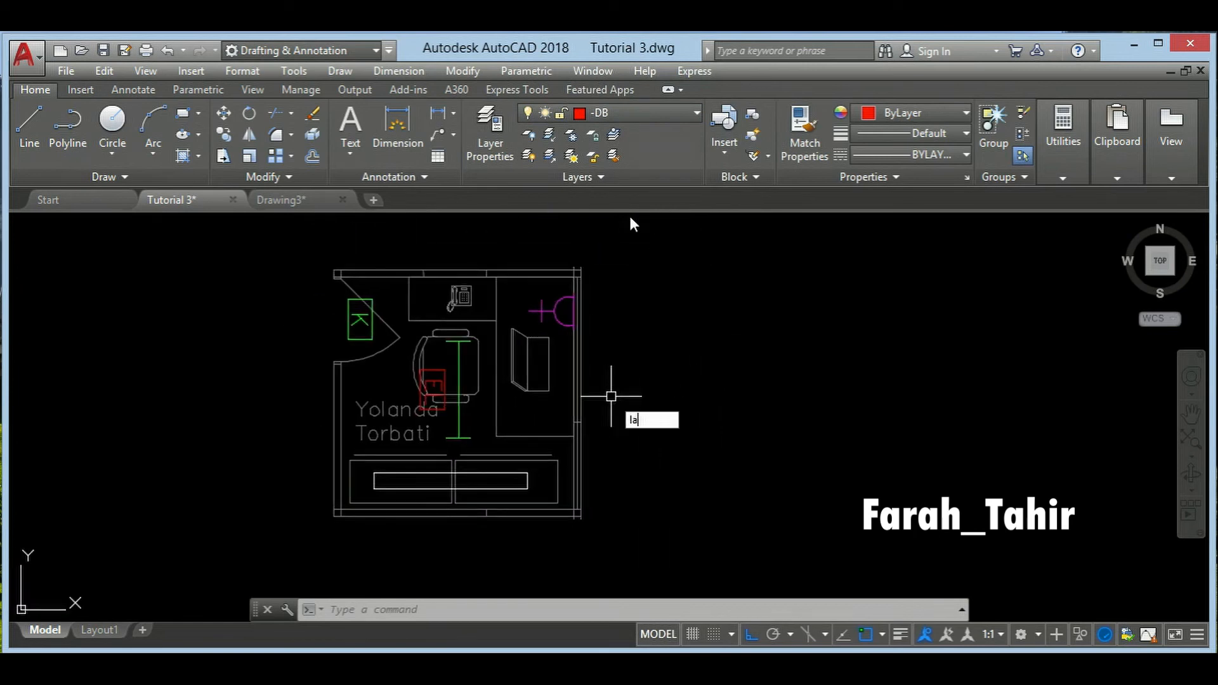
key("Return")
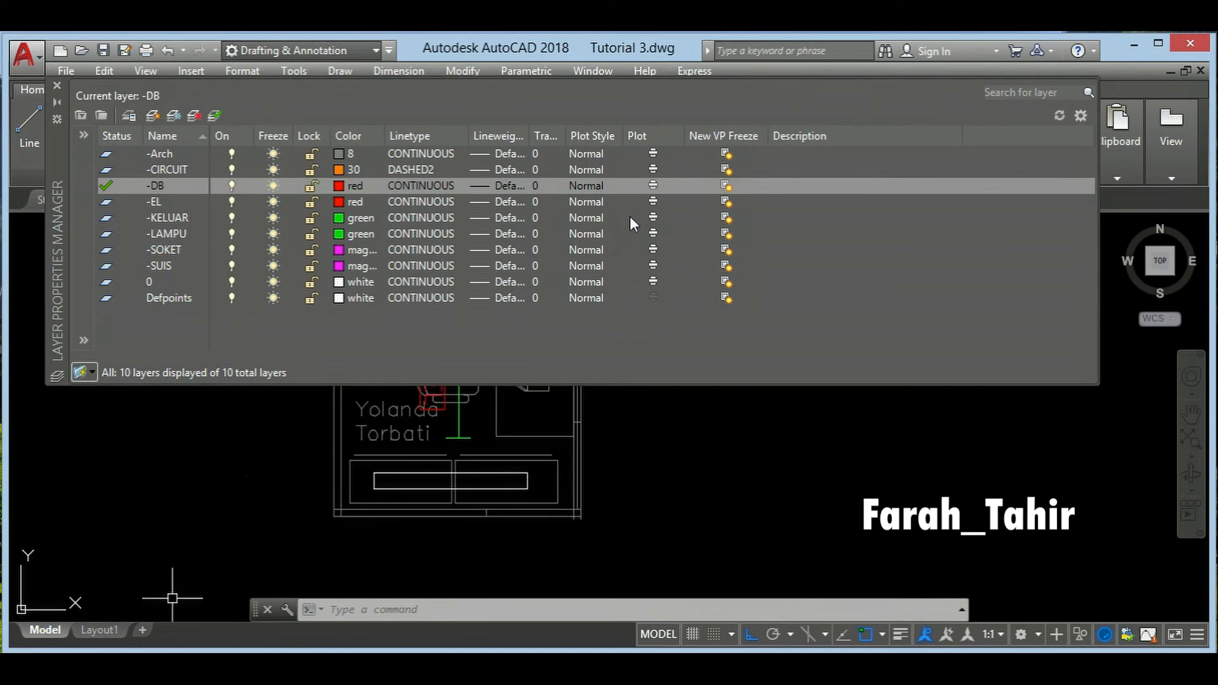
mouse_move(108, 628)
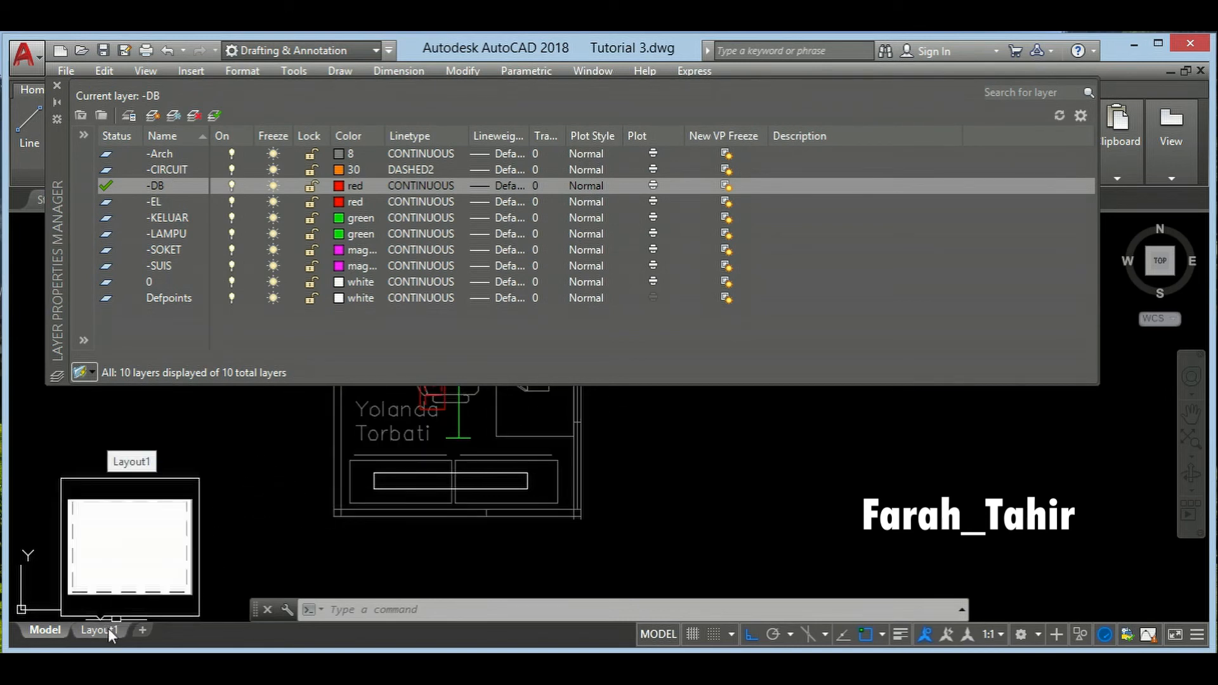
left_click(110, 628)
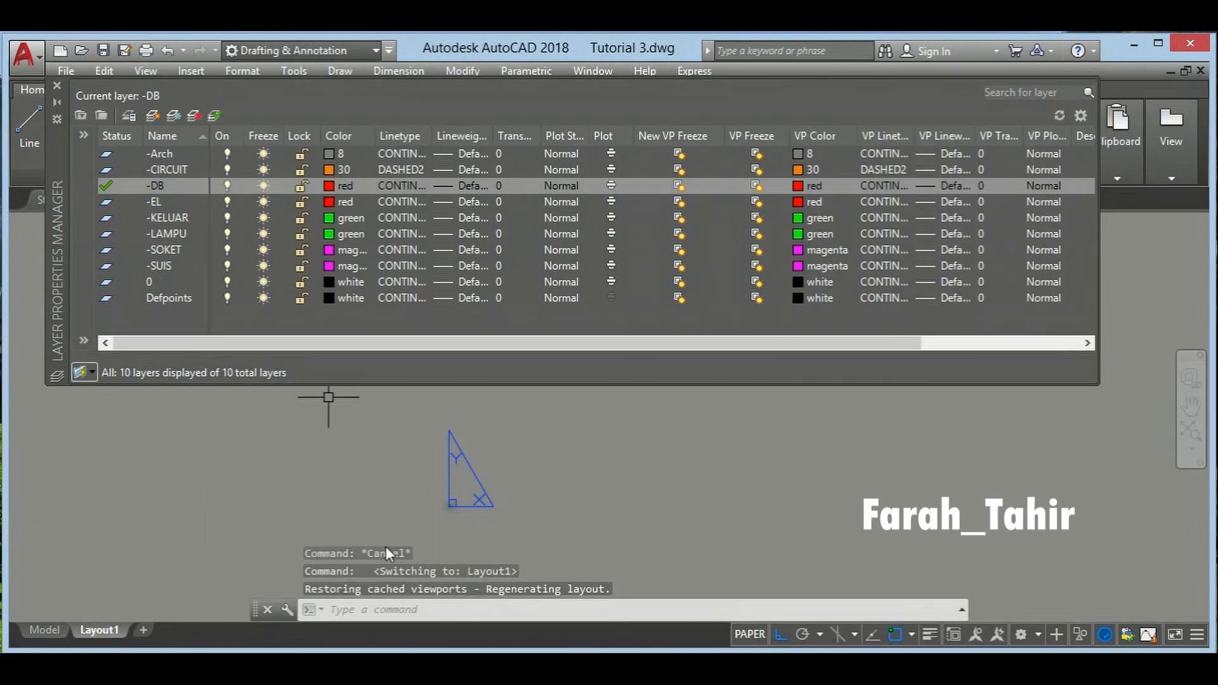
- Make layer 0 current and set the -SOKET layer to be frozen in new viewports
left_click_drag(460, 344, 583, 368)
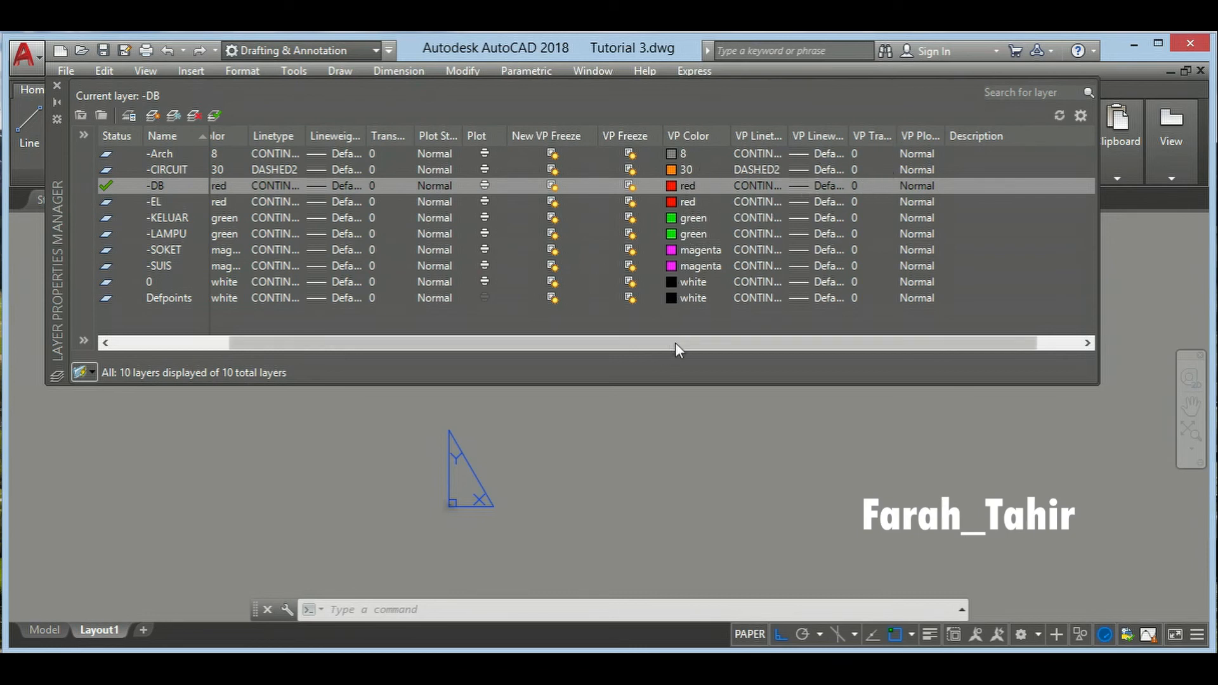
left_click_drag(705, 342, 629, 348)
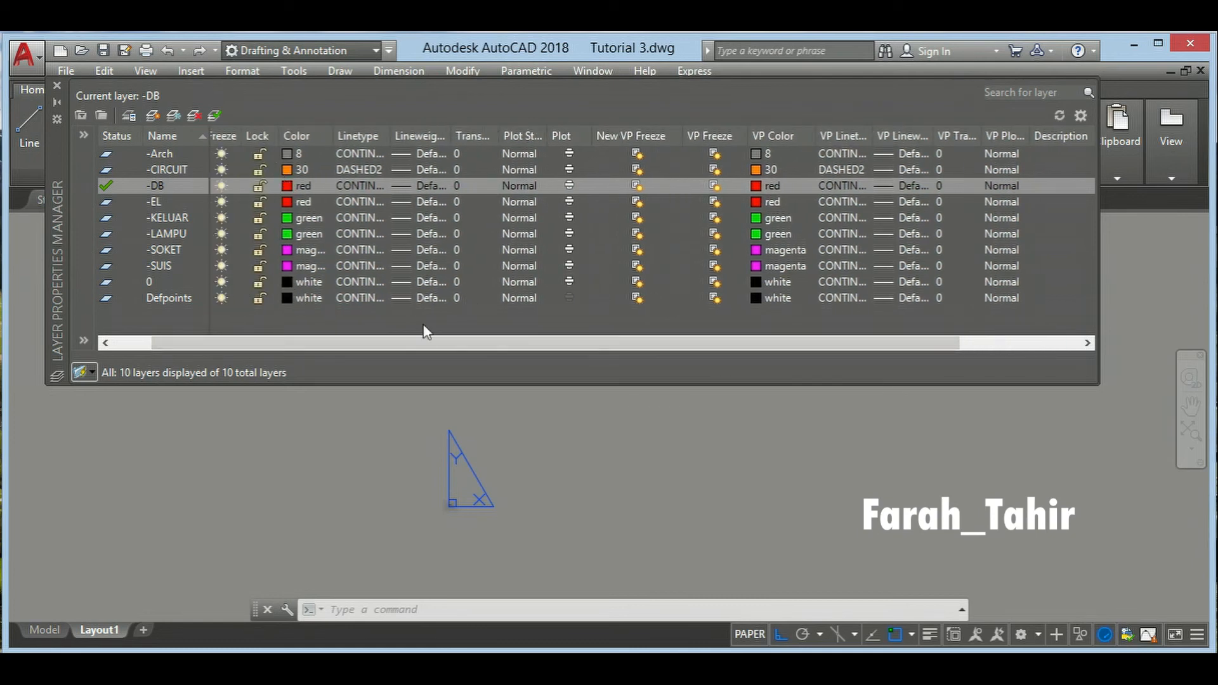
left_click_drag(499, 345, 557, 343)
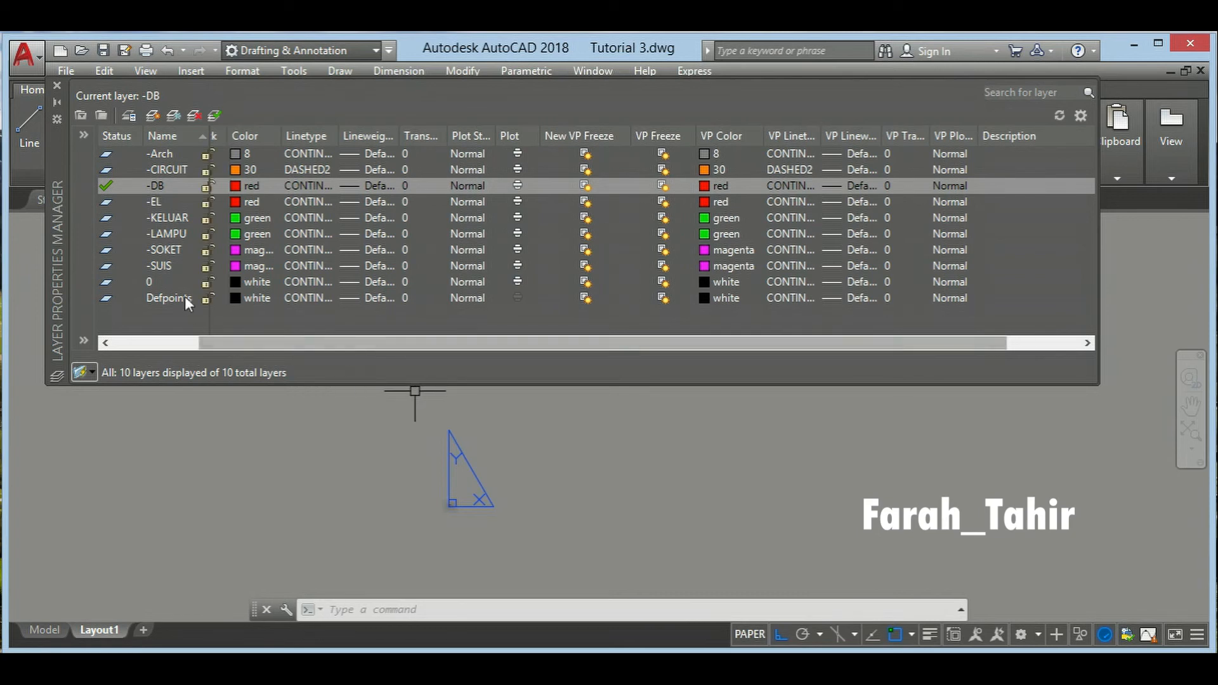
double_click(158, 282)
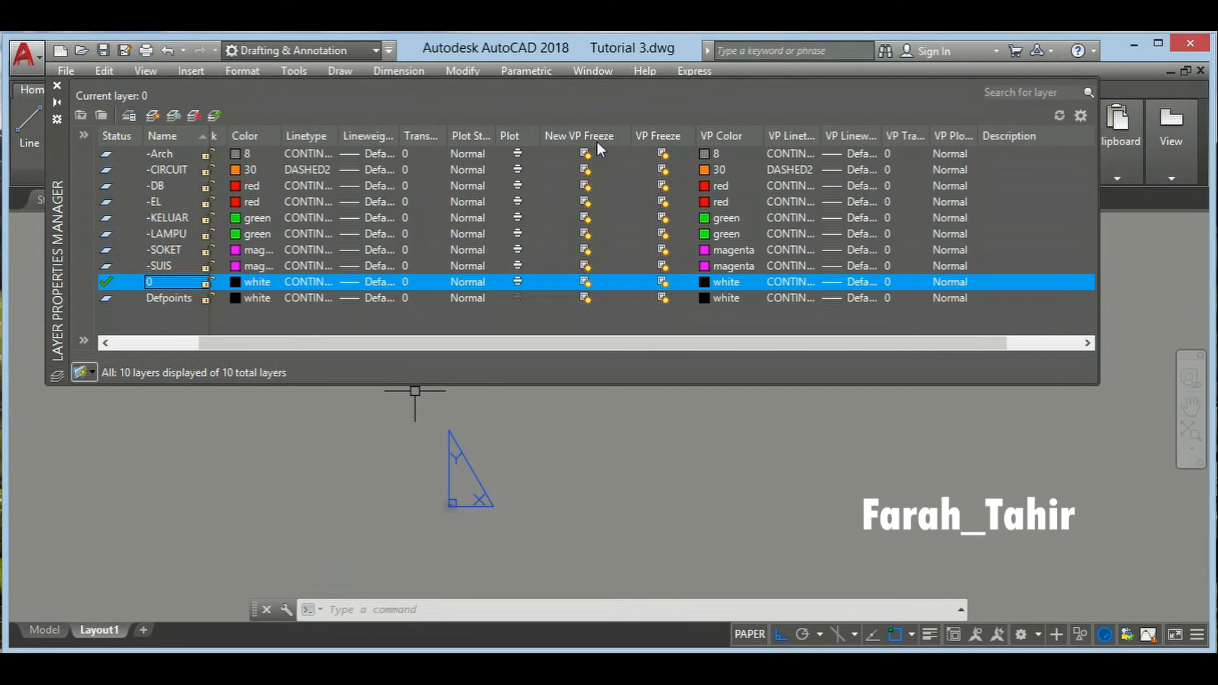
left_click(590, 252)
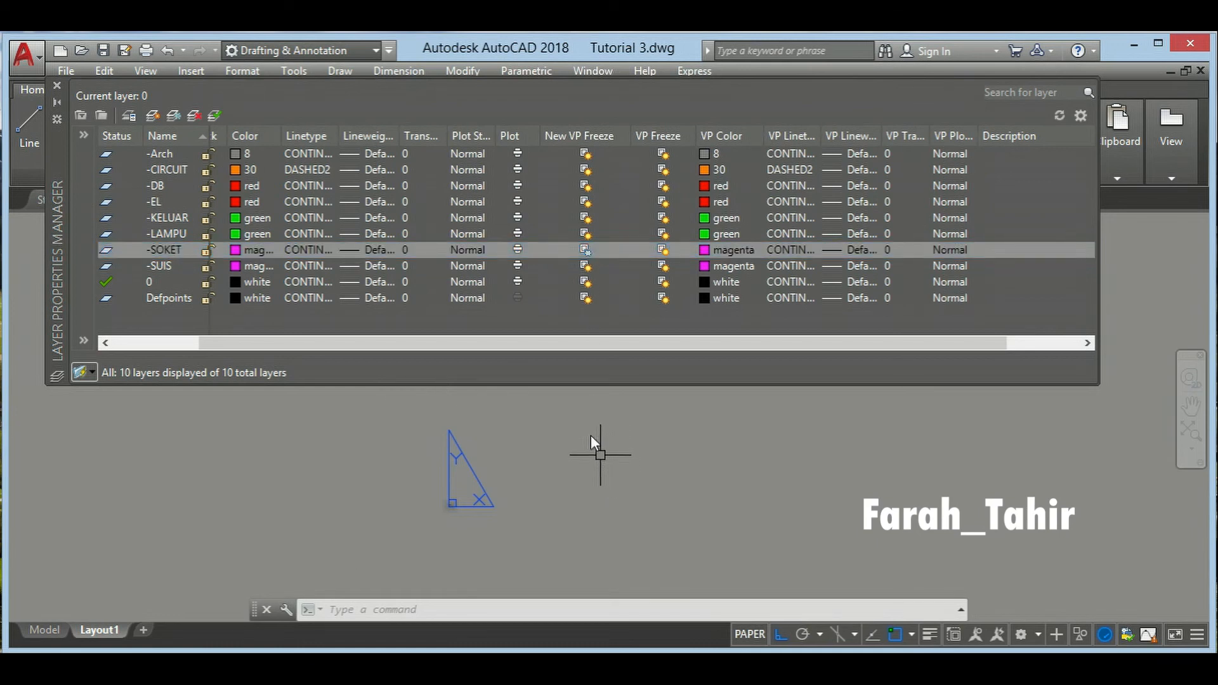
- Create a rectangular viewport in Layout1, beside the paper space coordinate icon
type("mv")
key("Return")
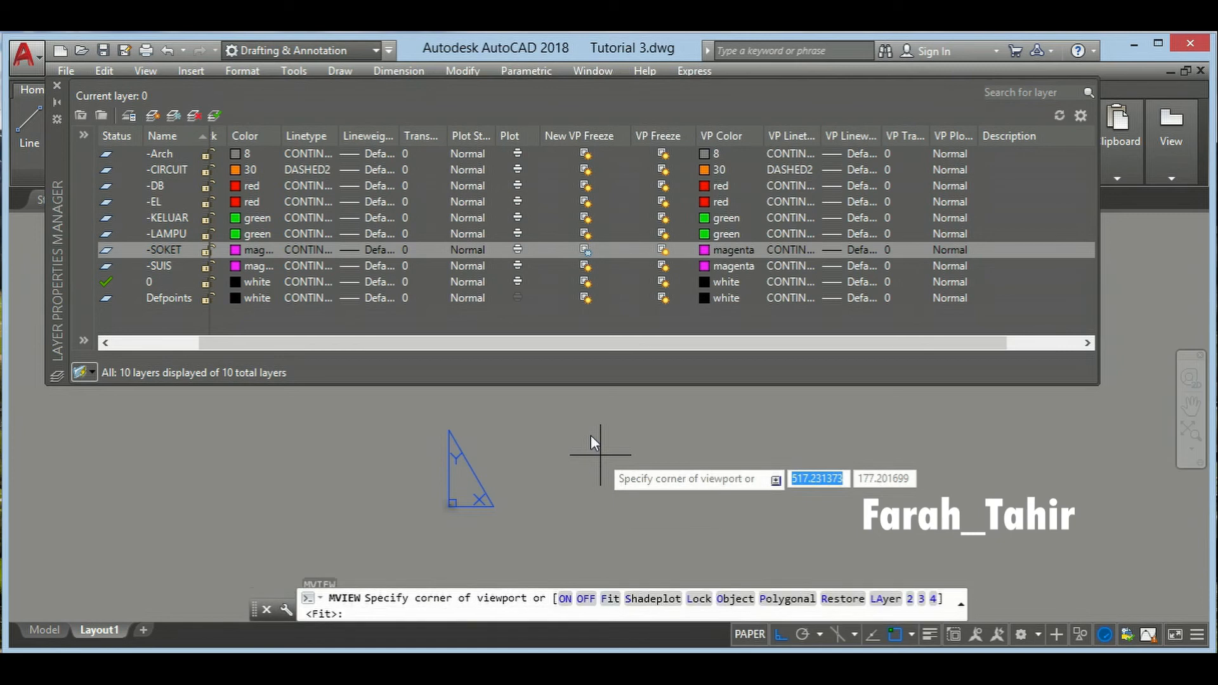
left_click(558, 421)
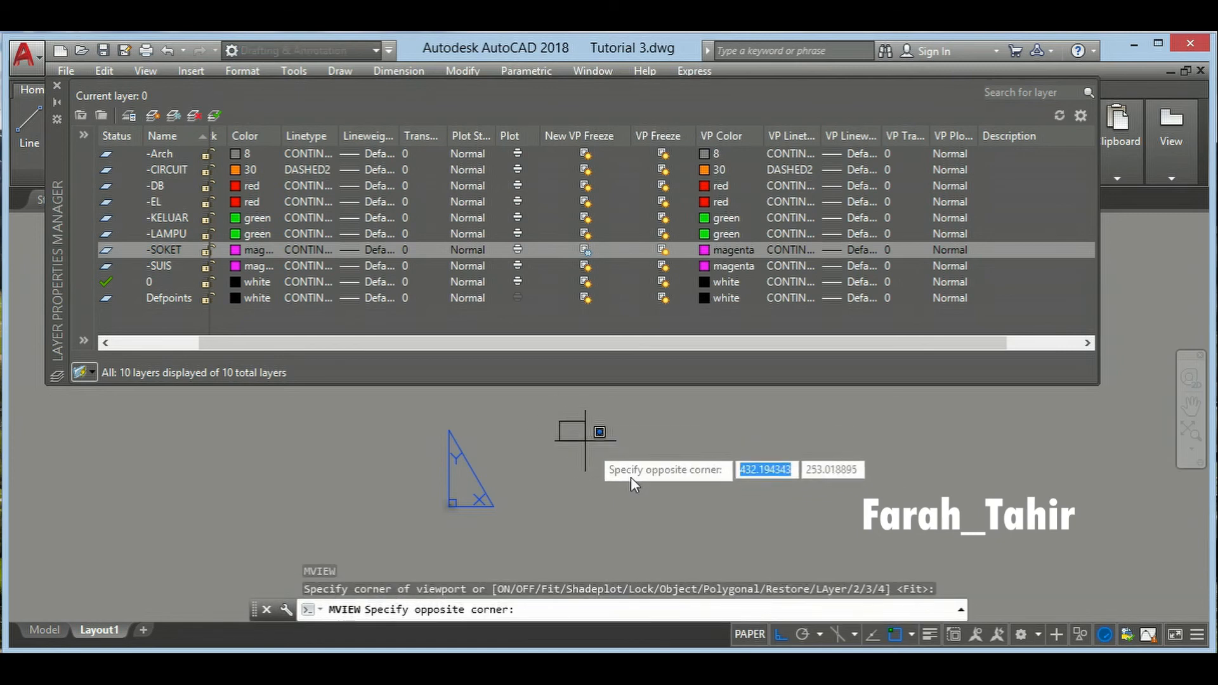
left_click(718, 549)
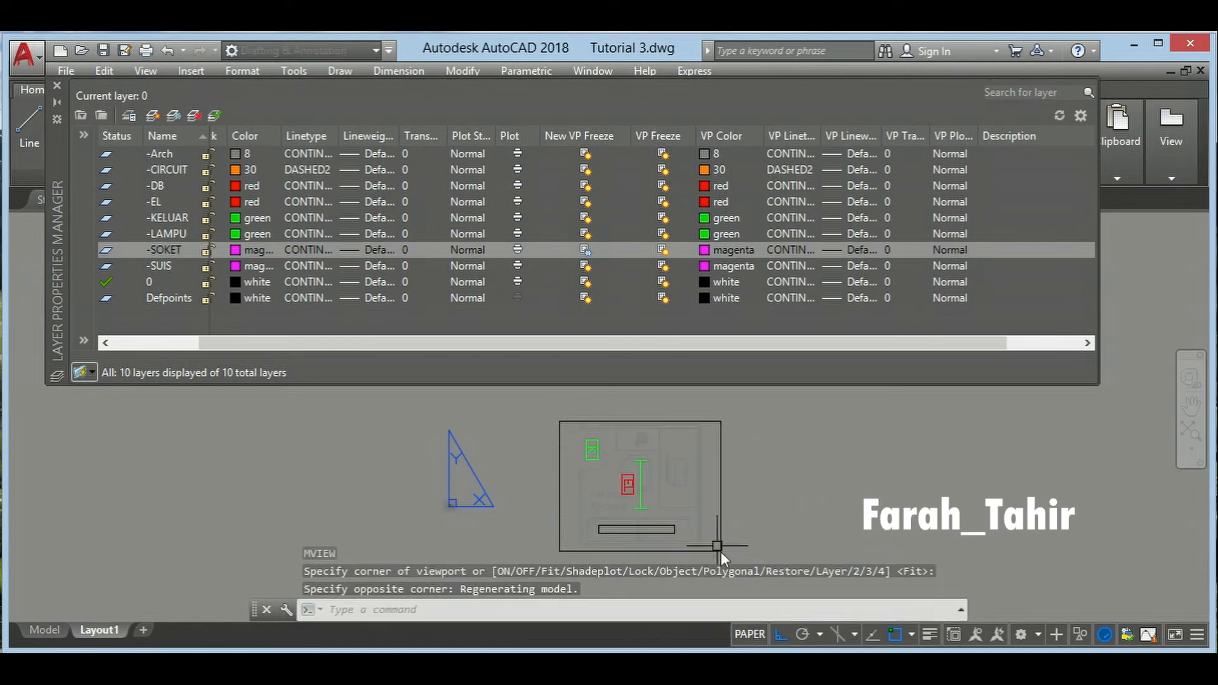
key("Escape")
scroll(670, 495, "up", 2)
scroll(670, 489, "down", 2)
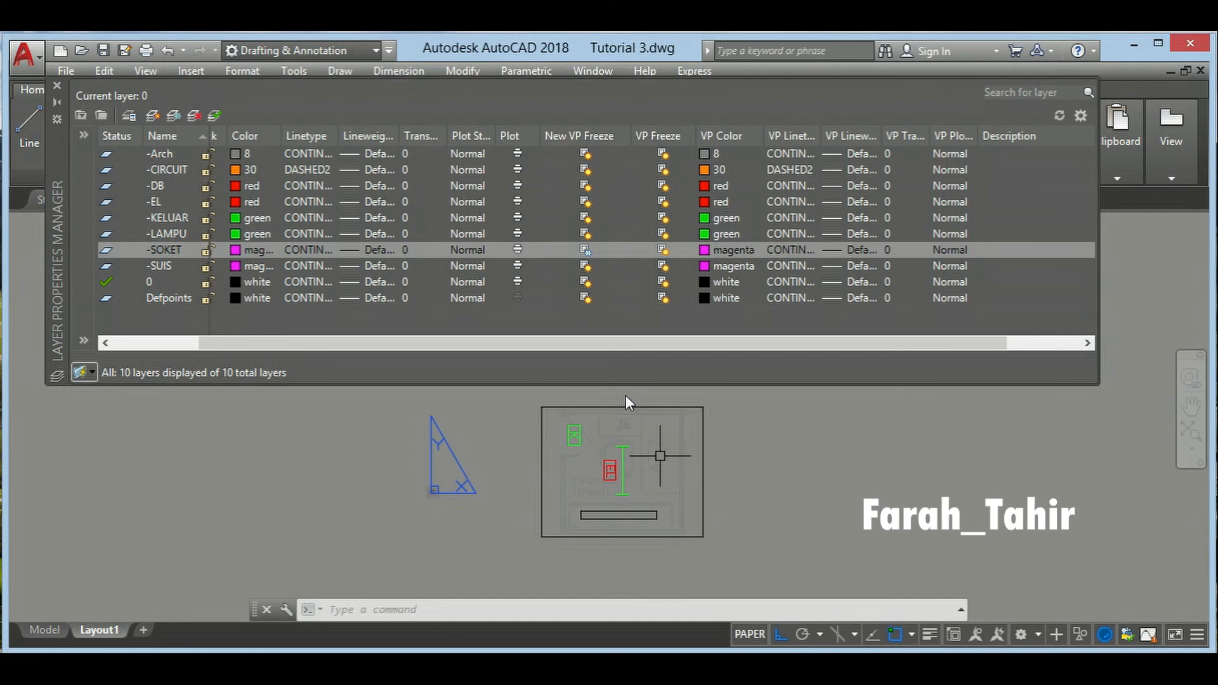
- Activate the new viewport's model space and draw a short diagonal line between the green lamp symbol and the desk monitor
double_click(672, 439)
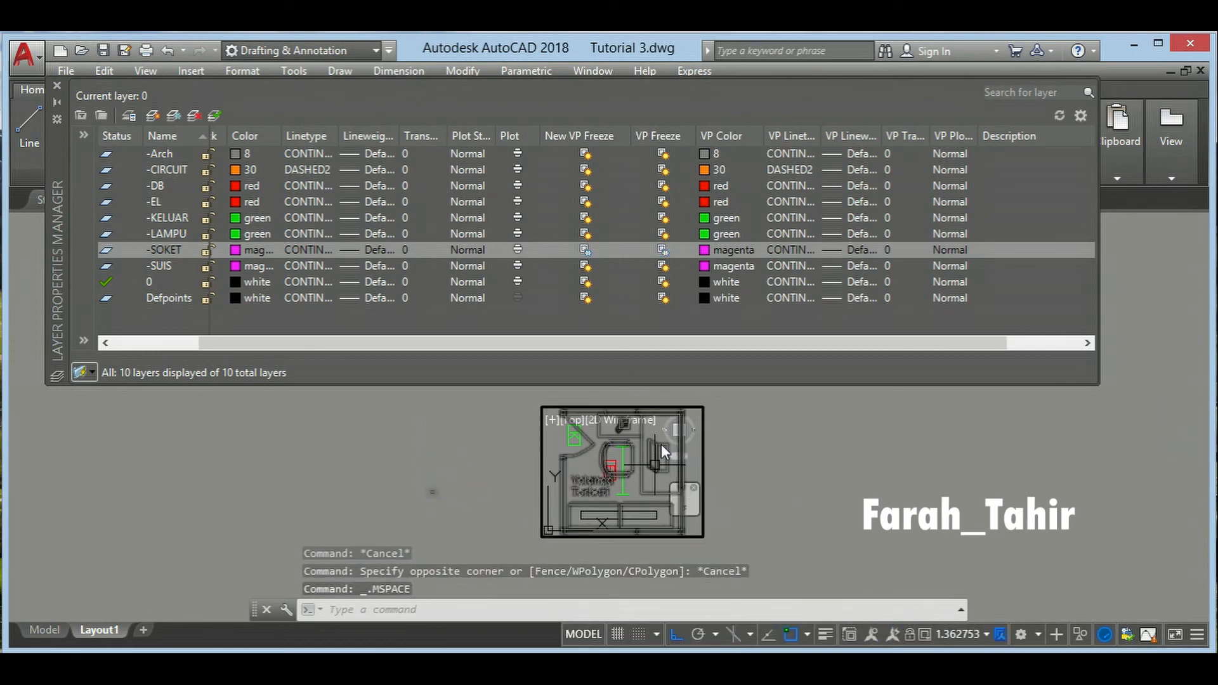
type("l")
key("Return")
scroll(662, 444, "up", 2)
left_click(642, 486)
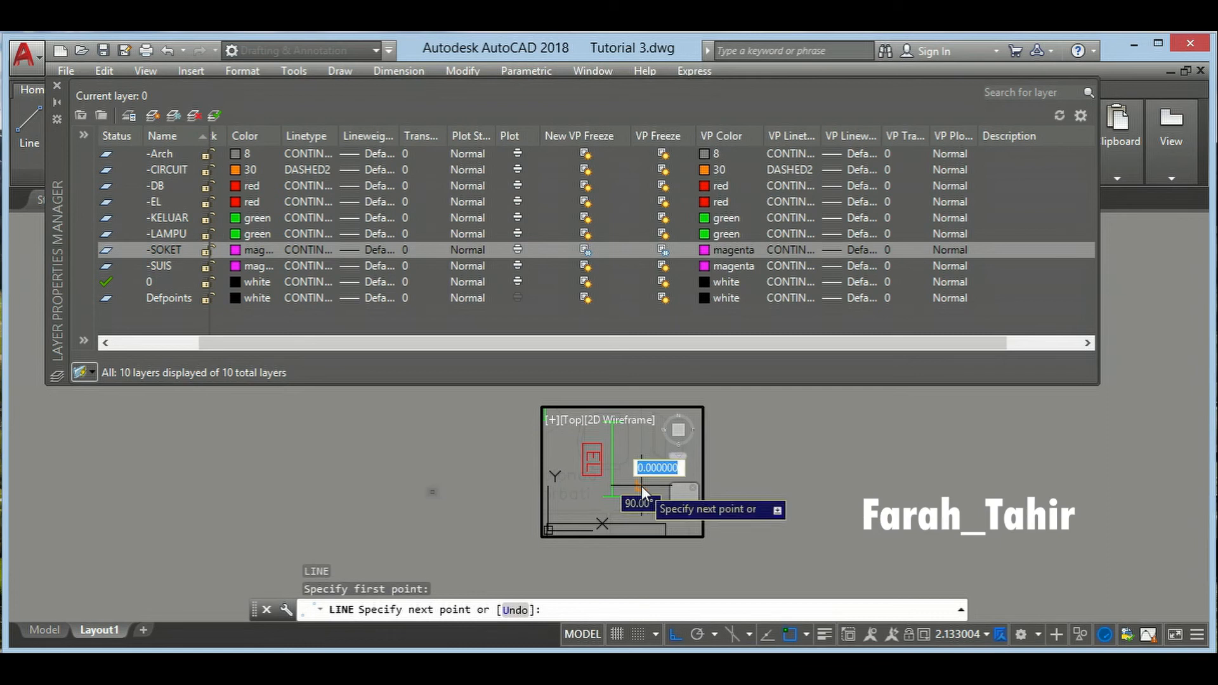
left_click(676, 466)
key("Escape")
key("Escape")
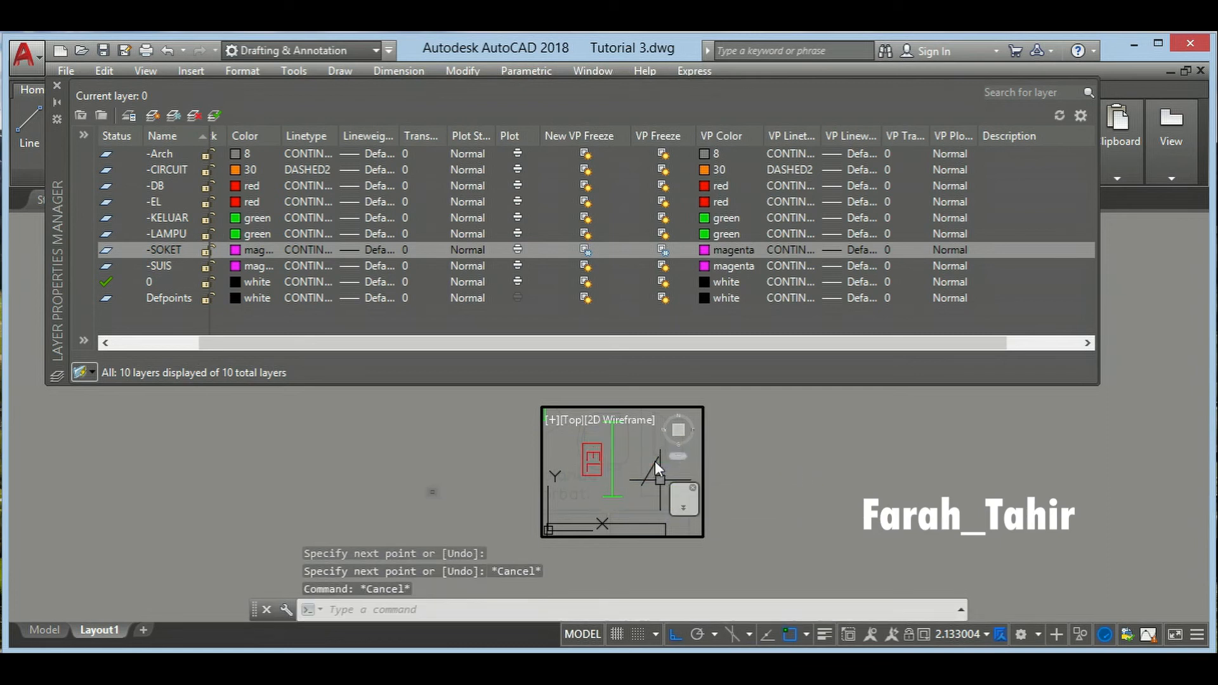
- Zoom the viewport to the drawing's extents and return to paper space
middle_click(655, 461)
middle_click(655, 460)
double_click(762, 502)
key("Escape")
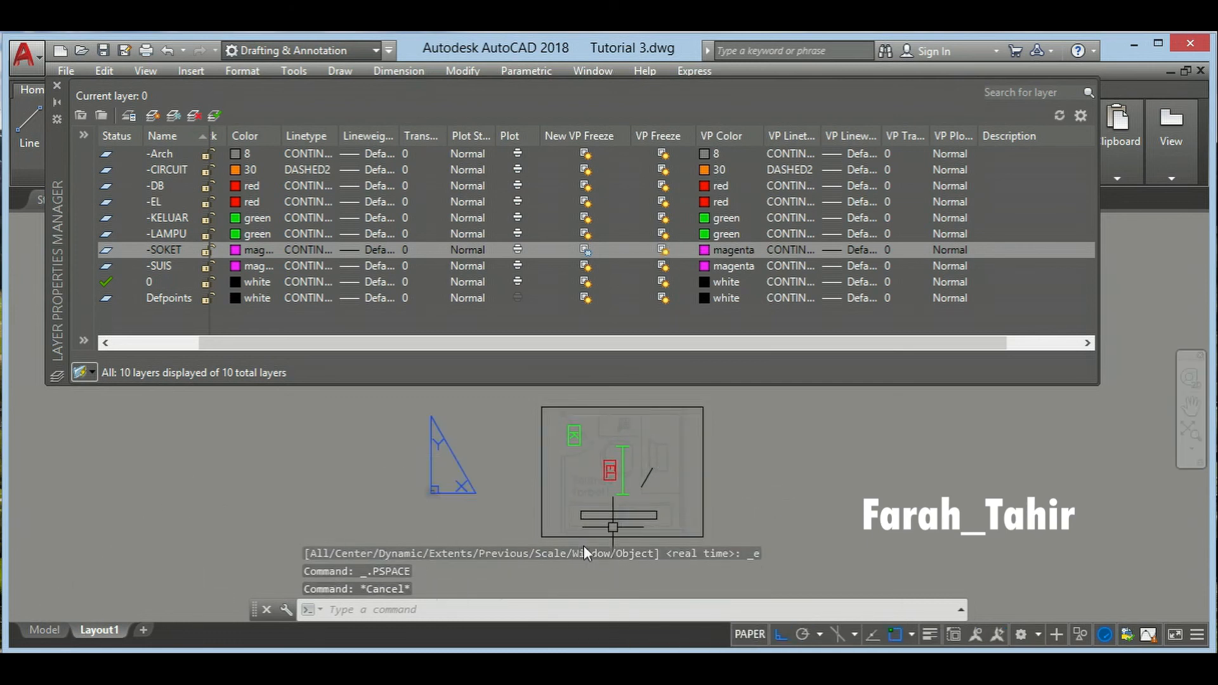
- Check the magenta socket symbol and the diagonal line in the Model space plan, and return to Layout1
left_click(36, 628)
middle_click_drag(657, 451, 641, 505)
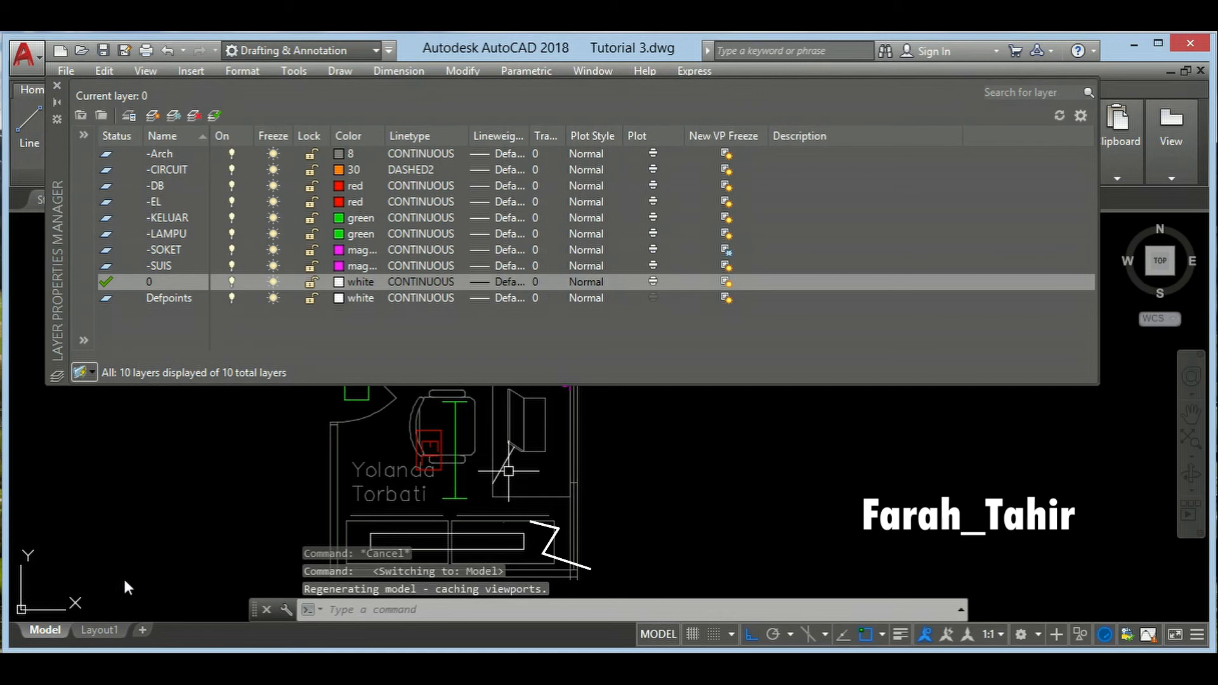
middle_click_drag(535, 418, 524, 473)
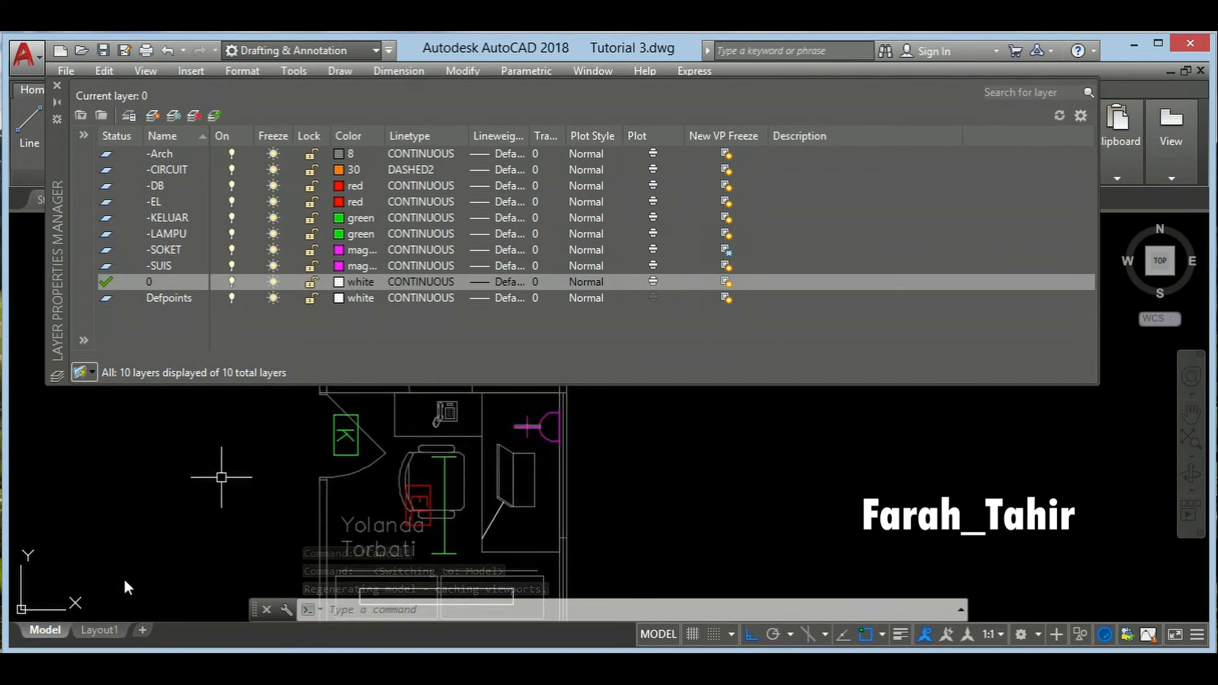
left_click(108, 630)
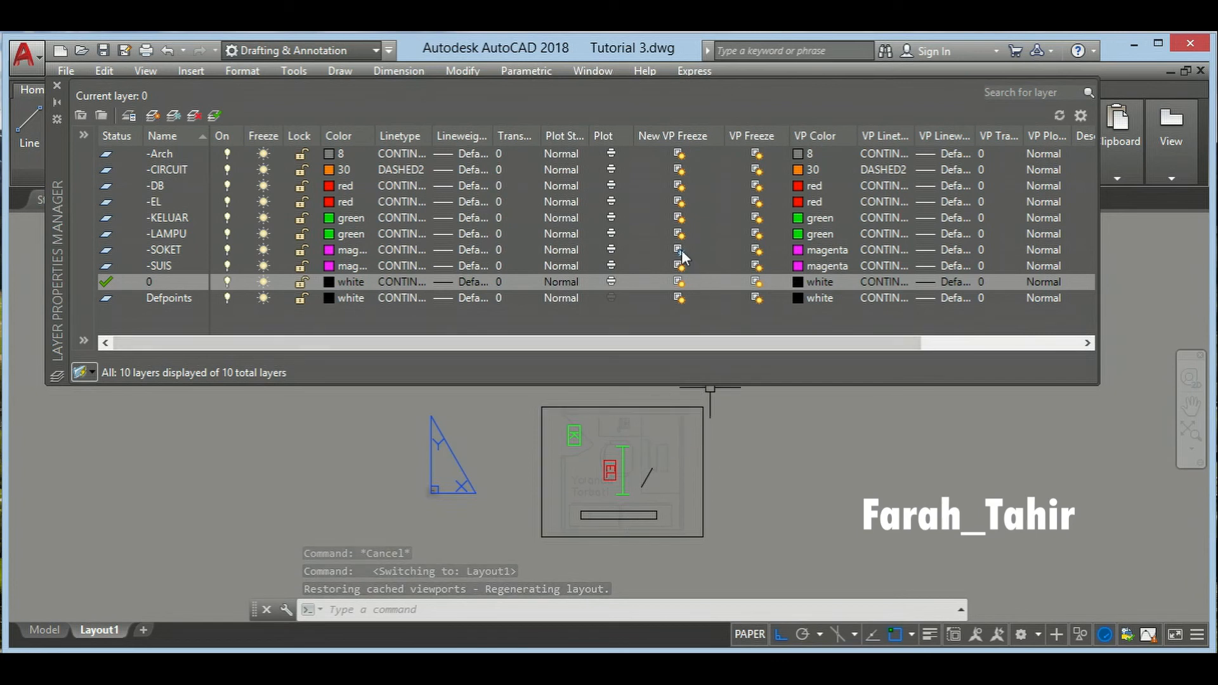
- Activate the viewport's model space and thaw the -SOKET layer in the current viewport only
middle_click_drag(755, 439, 743, 432)
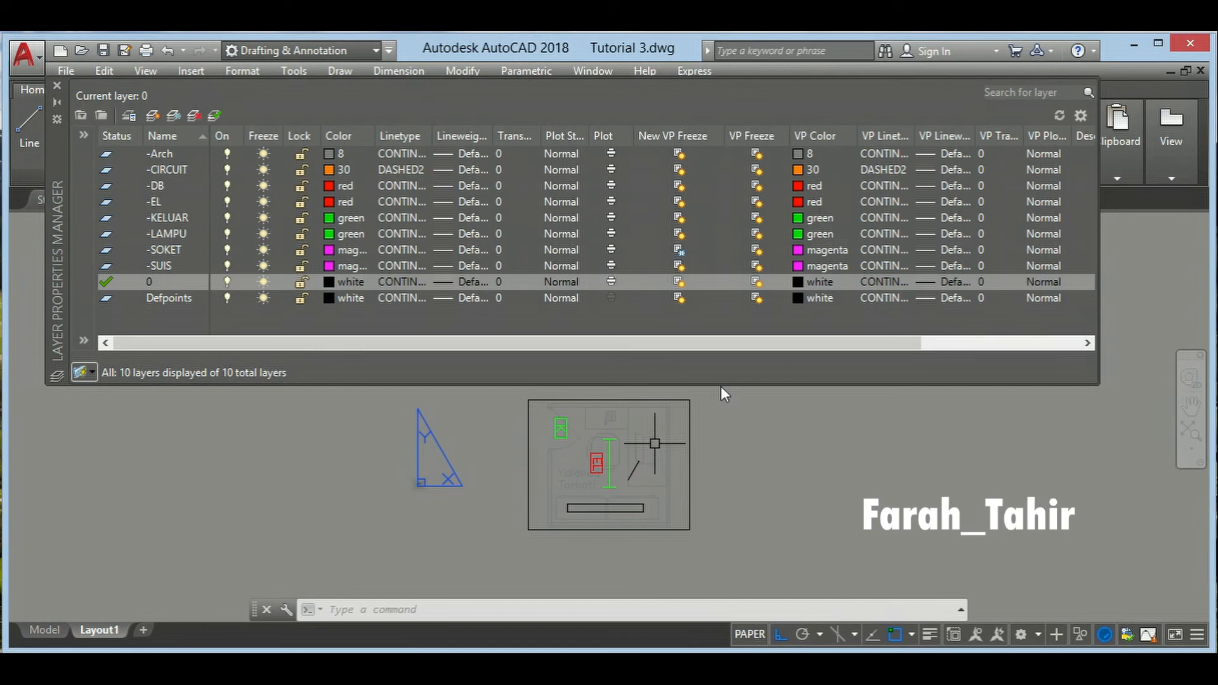
type("MS")
key("Return")
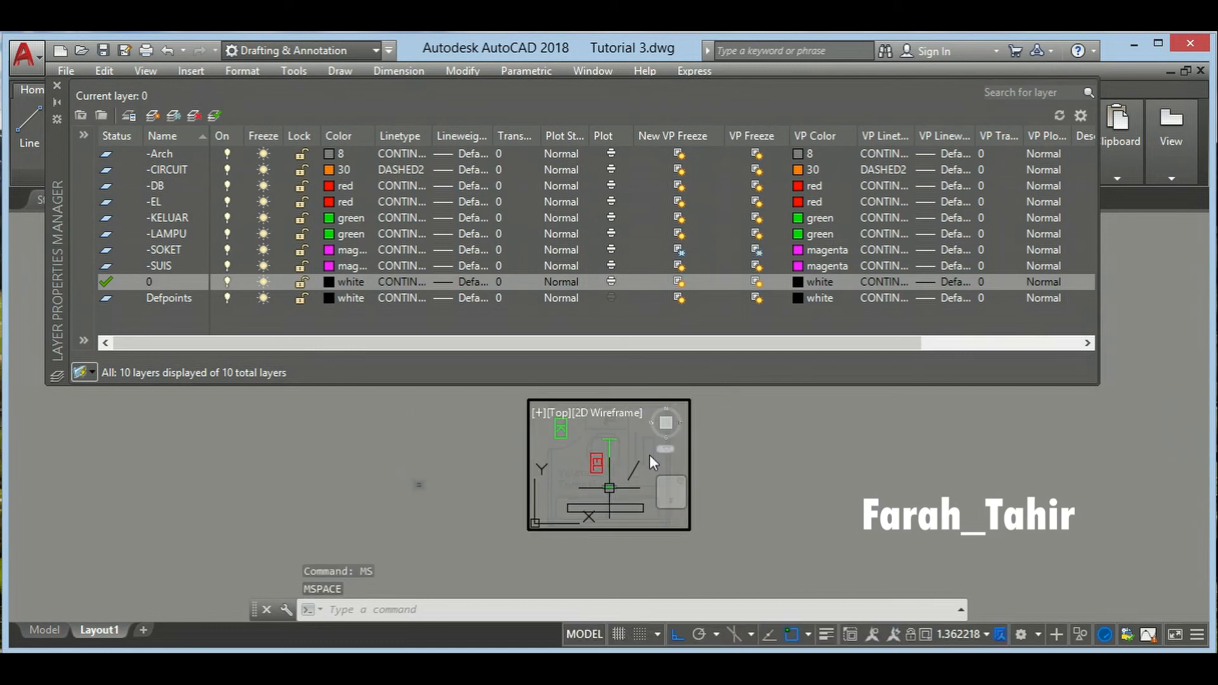
mouse_move(629, 463)
middle_mouse_down()
mouse_move(613, 461)
mouse_move(622, 473)
mouse_move(615, 457)
mouse_move(614, 482)
mouse_move(612, 456)
mouse_move(614, 470)
middle_mouse_up()
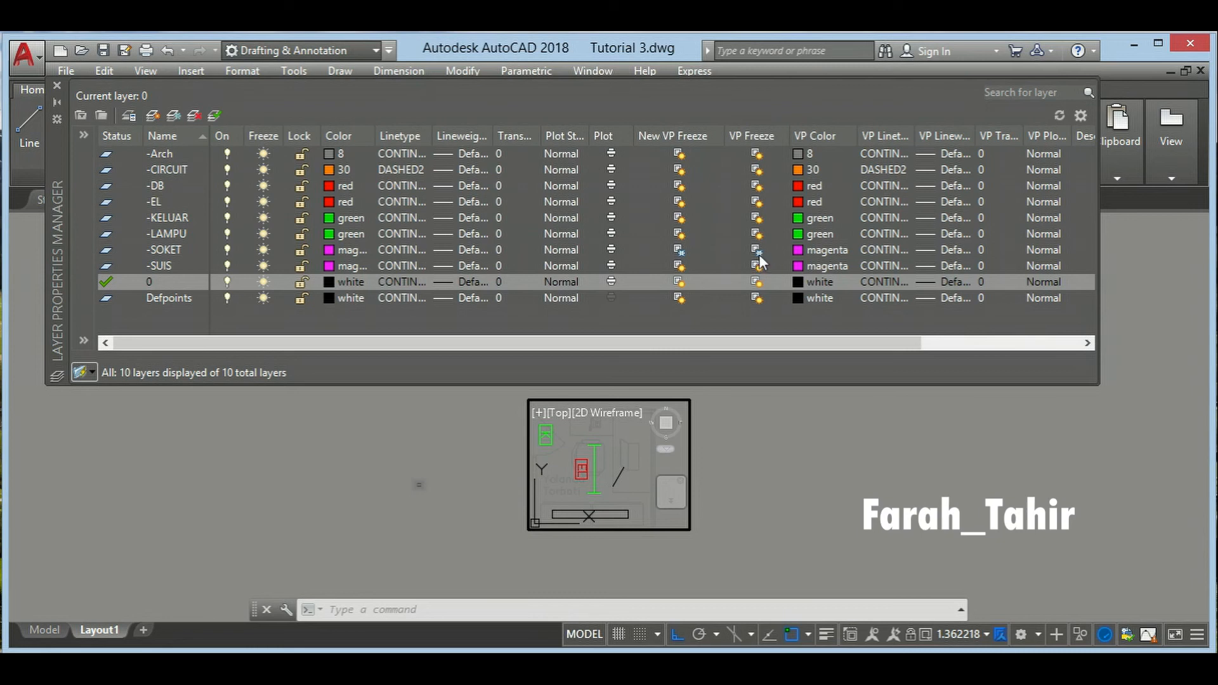
middle_click_drag(629, 455, 620, 467)
scroll(632, 446, "up", 1)
scroll(633, 445, "down", 1)
scroll(631, 443, "up", 2)
mouse_move(630, 441)
middle_mouse_down()
mouse_move(611, 465)
mouse_move(620, 449)
middle_mouse_up()
scroll(646, 442, "down", 2)
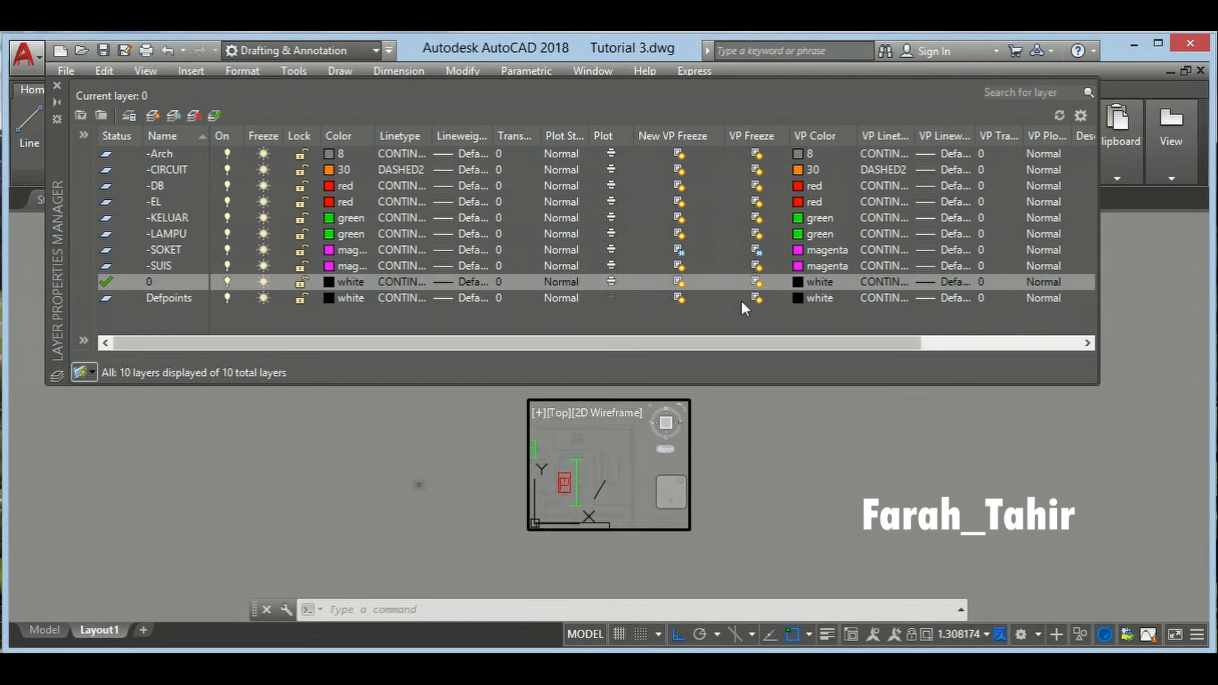
left_click(757, 251)
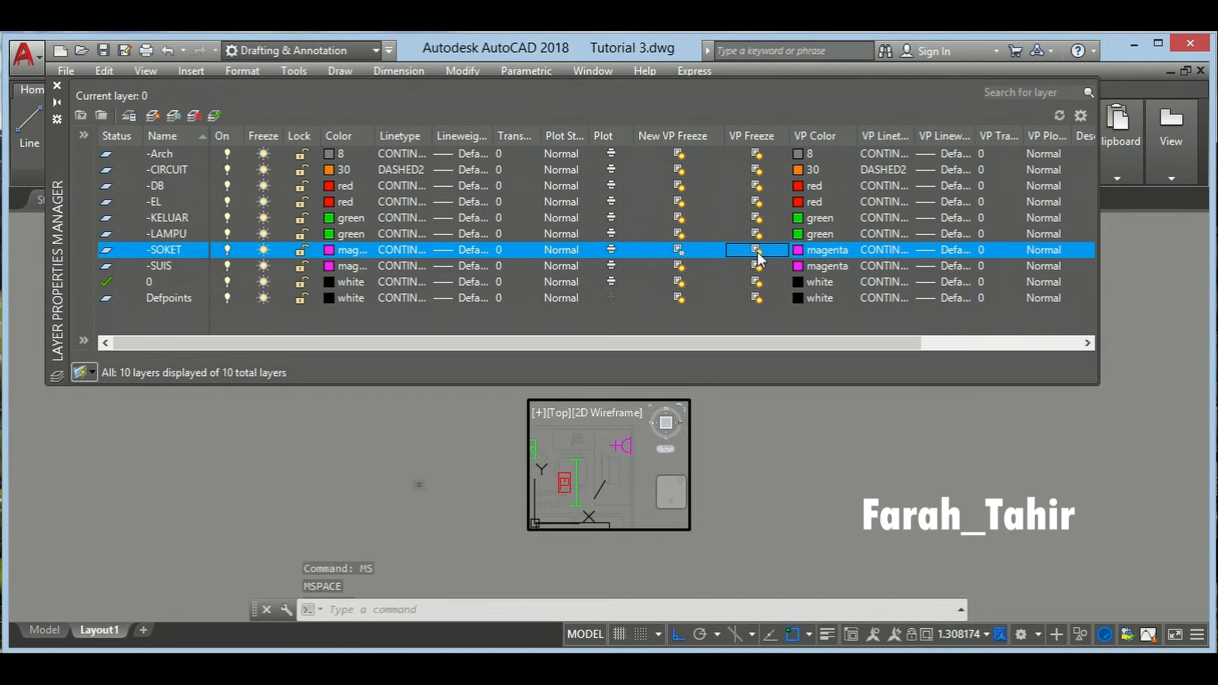
- Inspect the magenta socket symbol inside the viewport and return to paper space
middle_click_drag(633, 457, 613, 462)
scroll(609, 450, "up", 4)
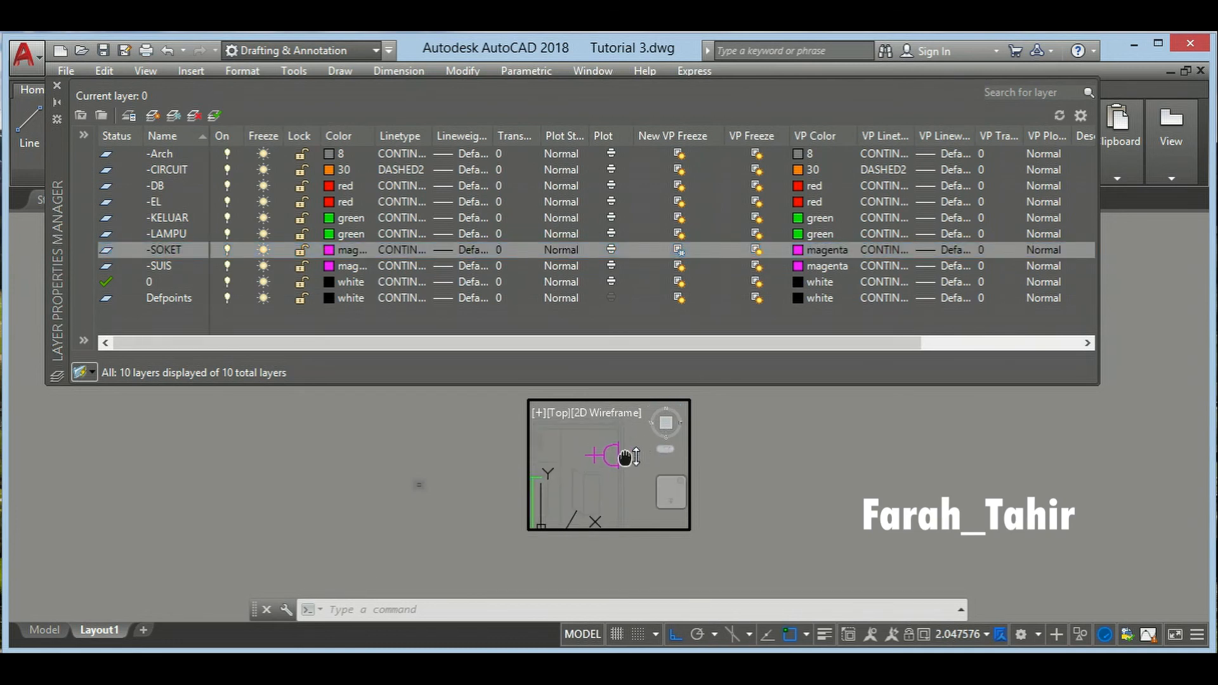
scroll(636, 456, "down", 2)
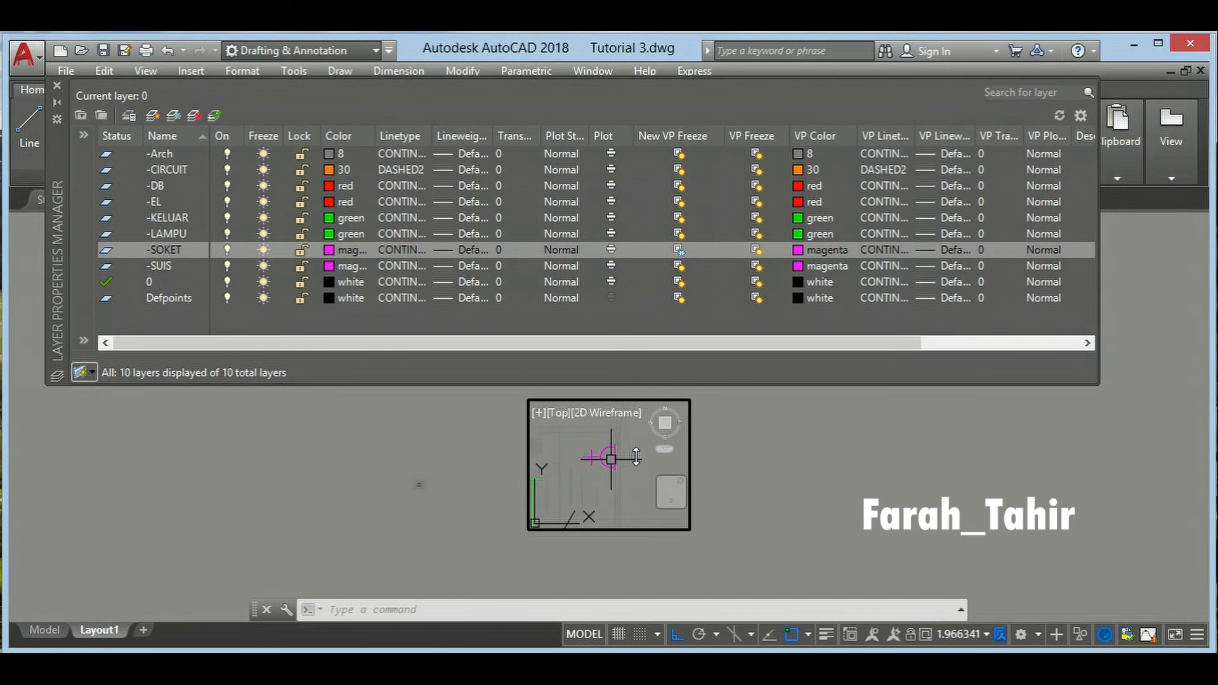
scroll(637, 457, "down", 5)
scroll(603, 466, "up", 1)
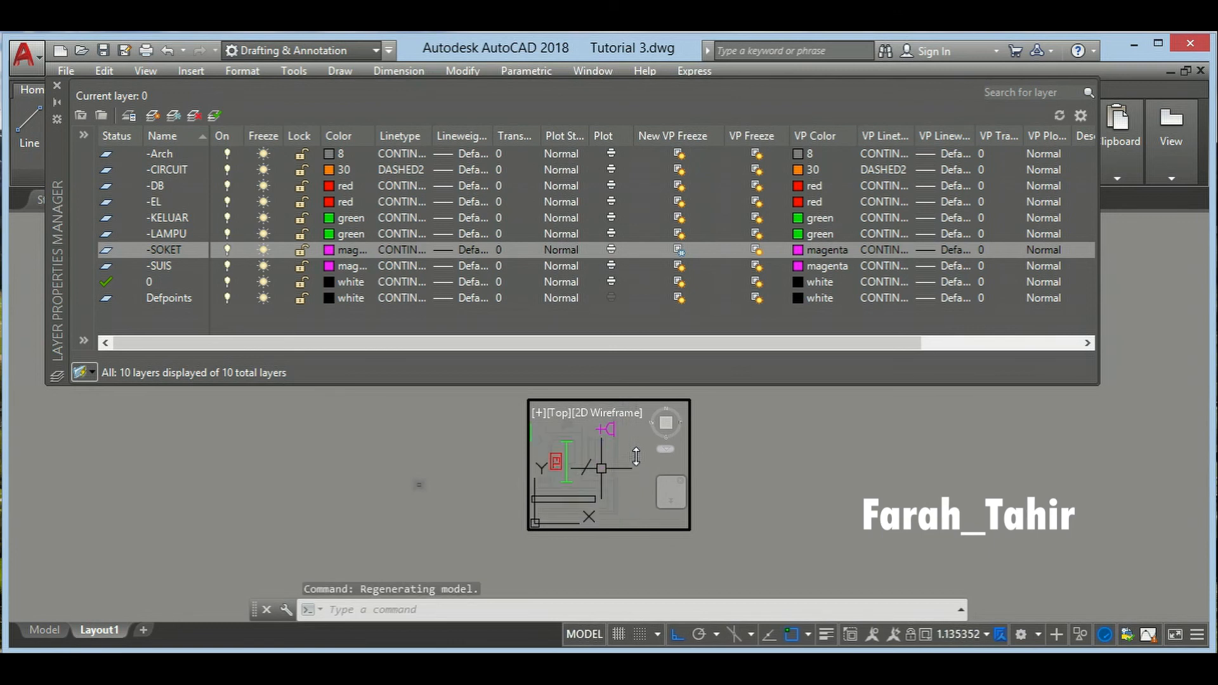
double_click(736, 425)
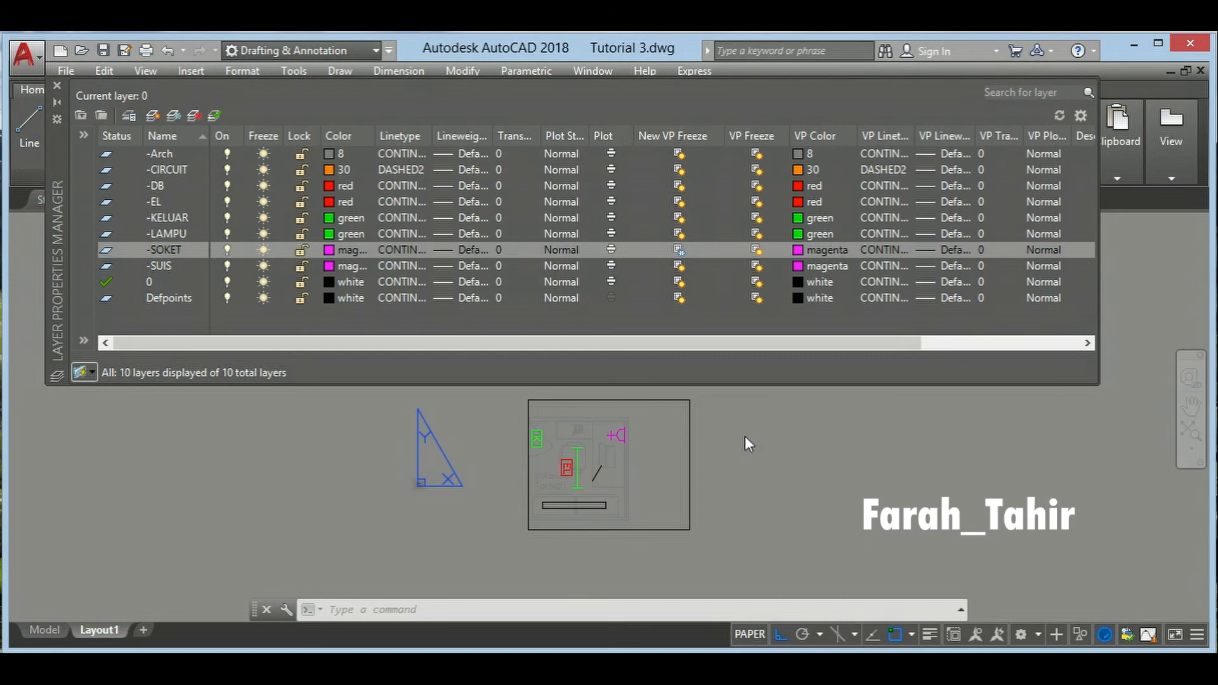
key("Escape")
- Examine the symbols displayed in the Layout1 viewport from paper space
middle_click_drag(639, 453, 621, 476)
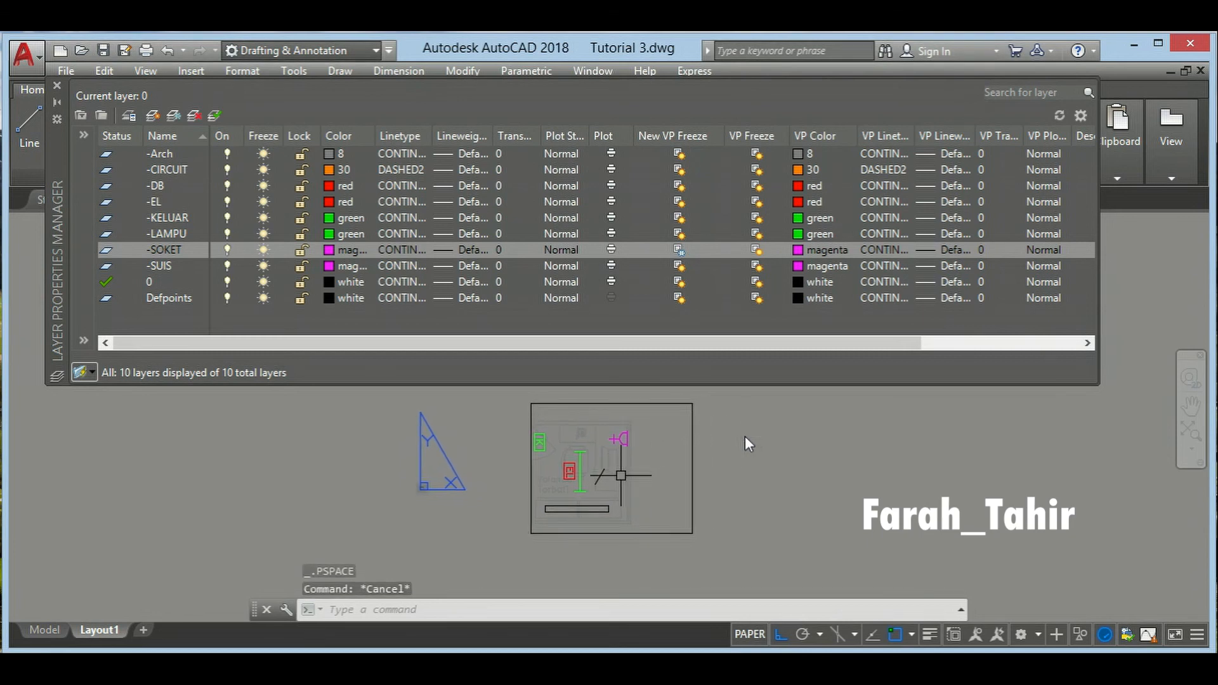
scroll(585, 490, "up", 2)
middle_click_drag(623, 462, 587, 520)
scroll(608, 480, "down", 2)
scroll(608, 487, "up", 2)
key("Escape")
key("Escape")
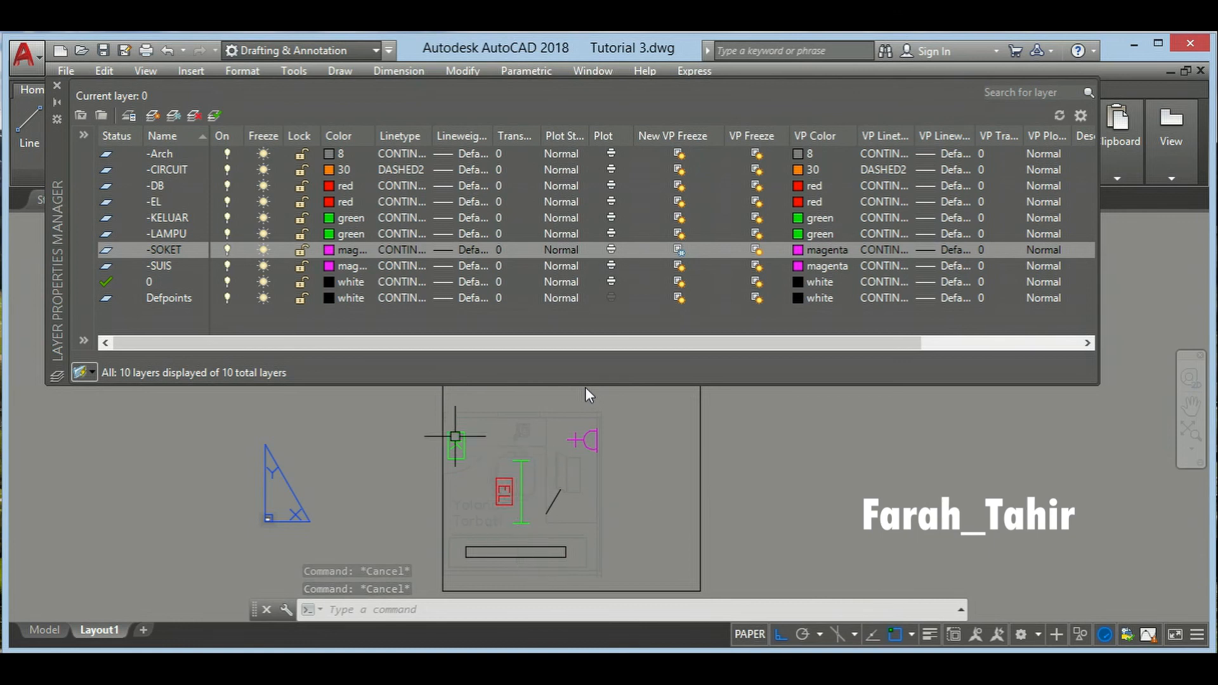
scroll(630, 491, "down", 1)
scroll(629, 492, "up", 1)
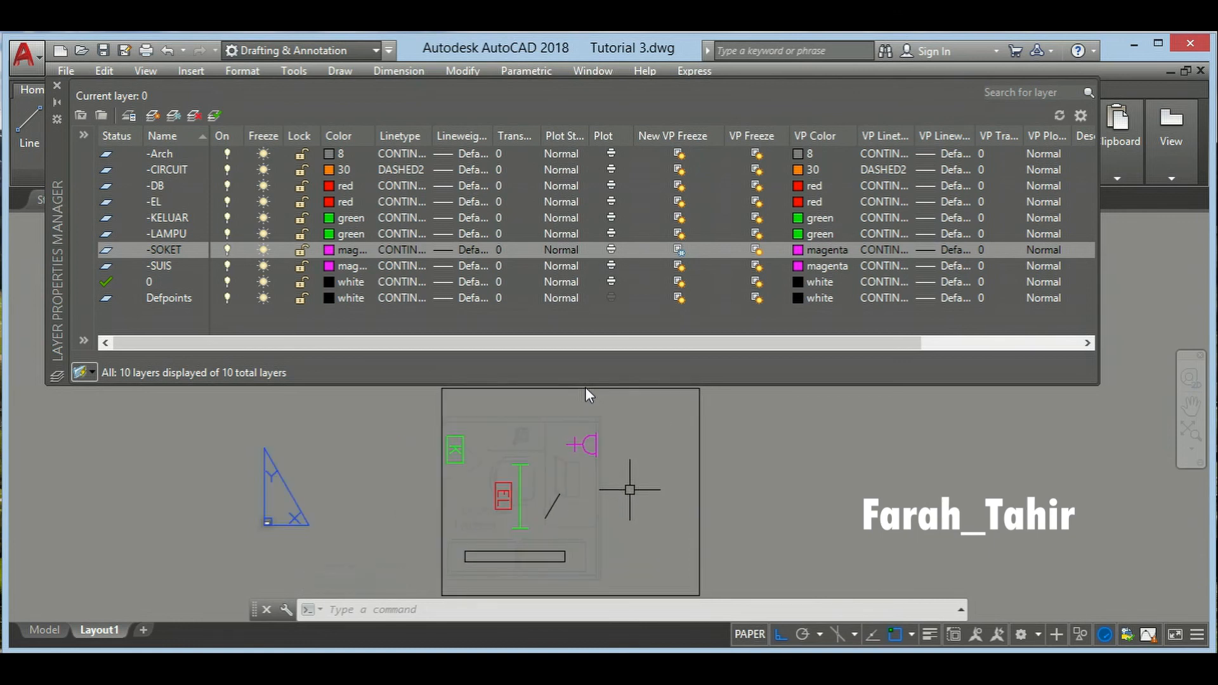
scroll(630, 491, "down", 1)
- Freeze the -KELUAR and -LAMPU layers in the current viewport only and return to paper space
double_click(630, 489)
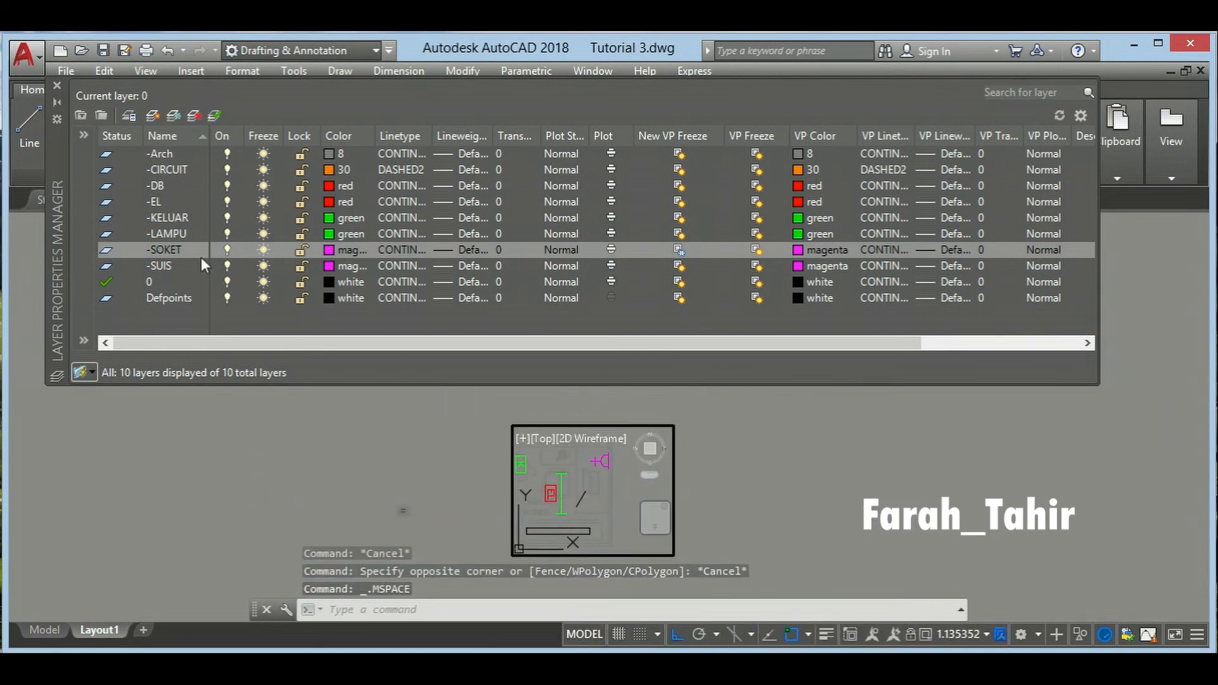
left_click(757, 219)
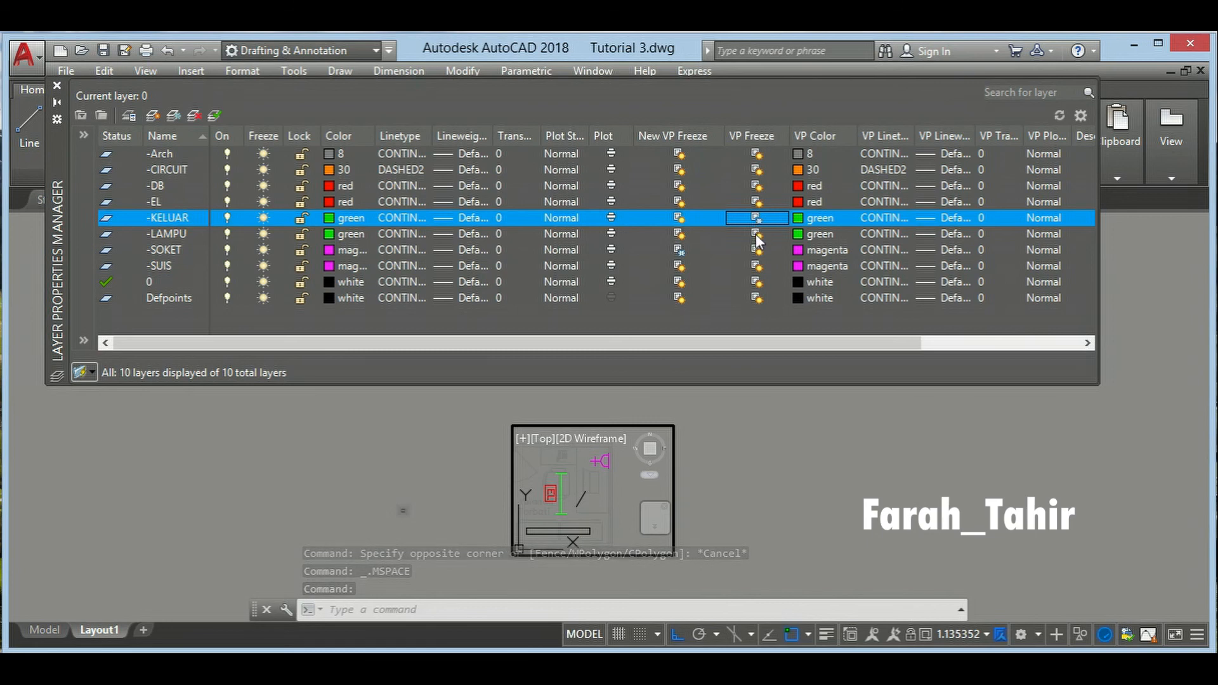
left_click(757, 233)
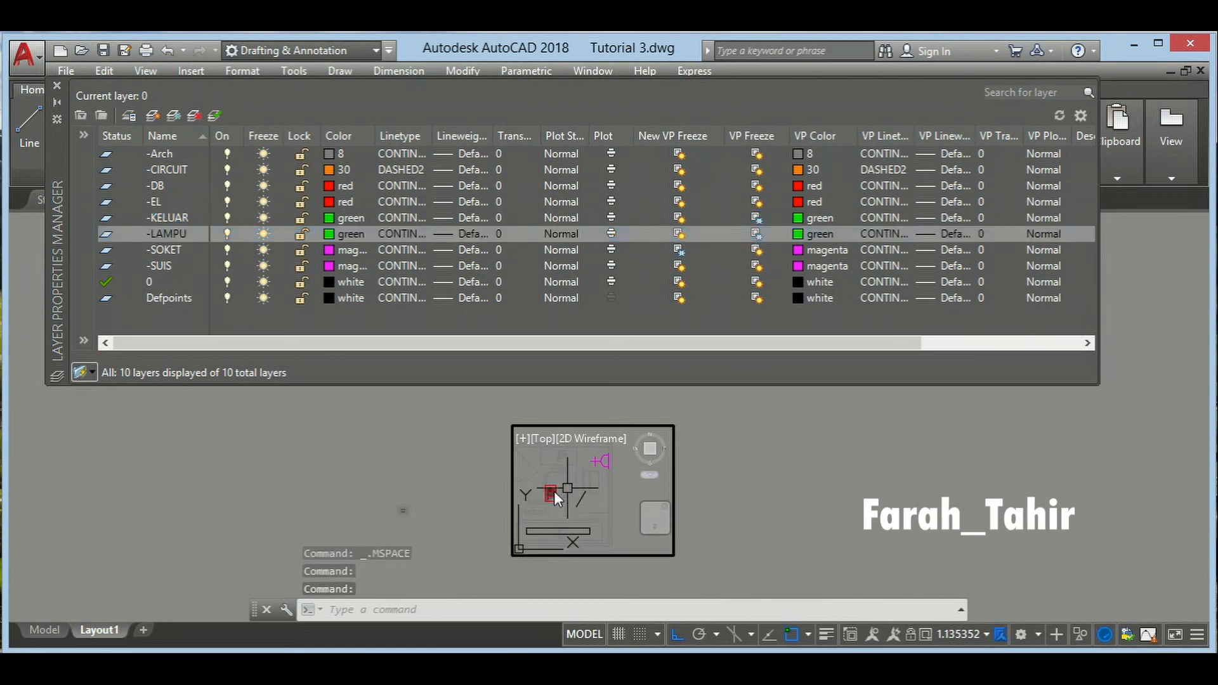
double_click(718, 519)
- Examine the viewport's remaining symbols and the long rectangle over the cabinets from paper space
middle_click_drag(636, 458, 618, 491)
scroll(609, 481, "down", 2)
scroll(609, 481, "up", 2)
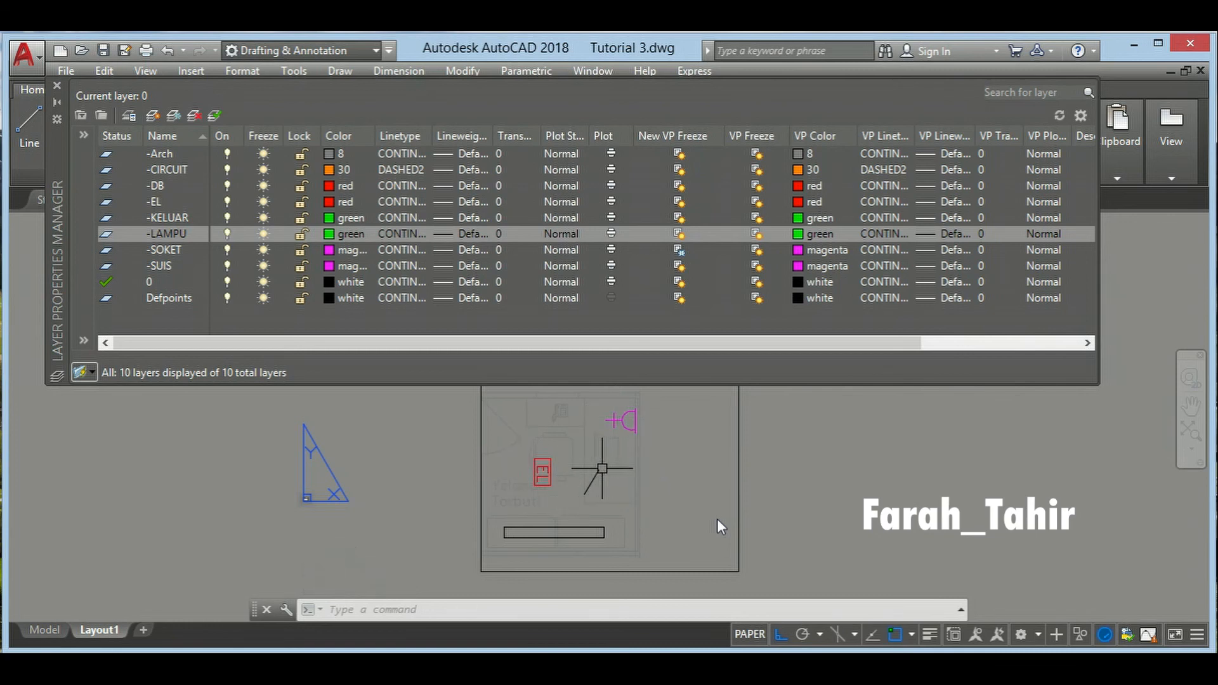
scroll(537, 477, "down", 3)
scroll(536, 477, "up", 3)
key("Escape")
key("Escape")
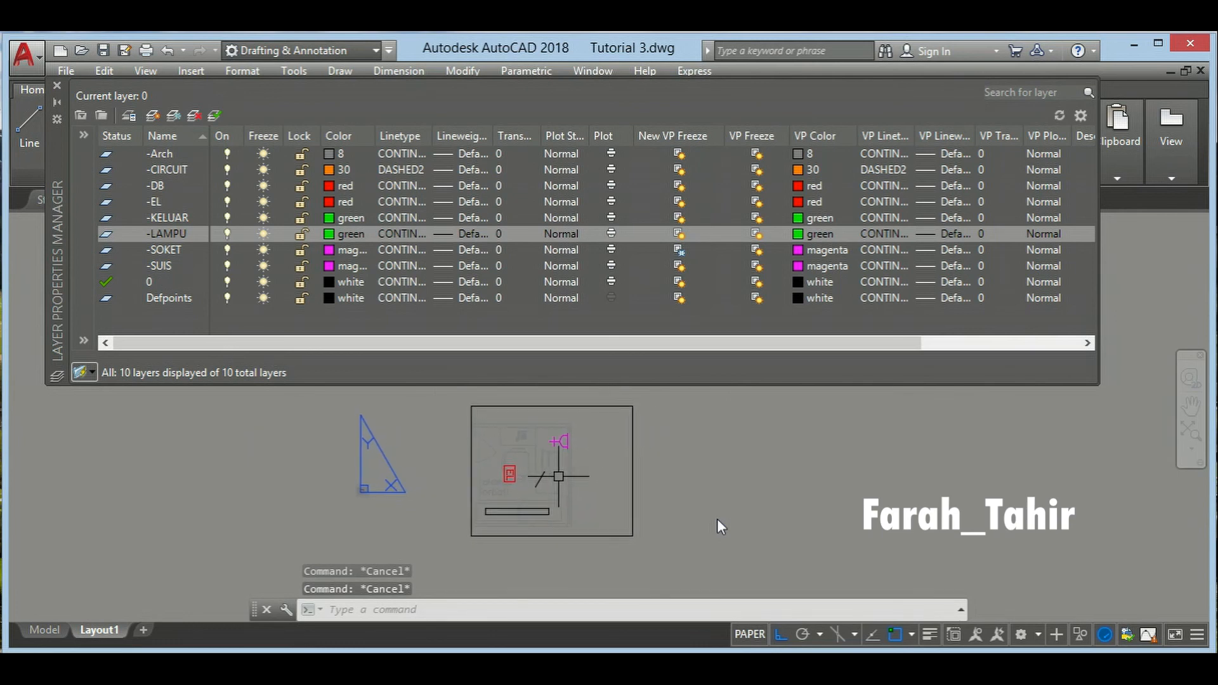
scroll(537, 519, "up", 3)
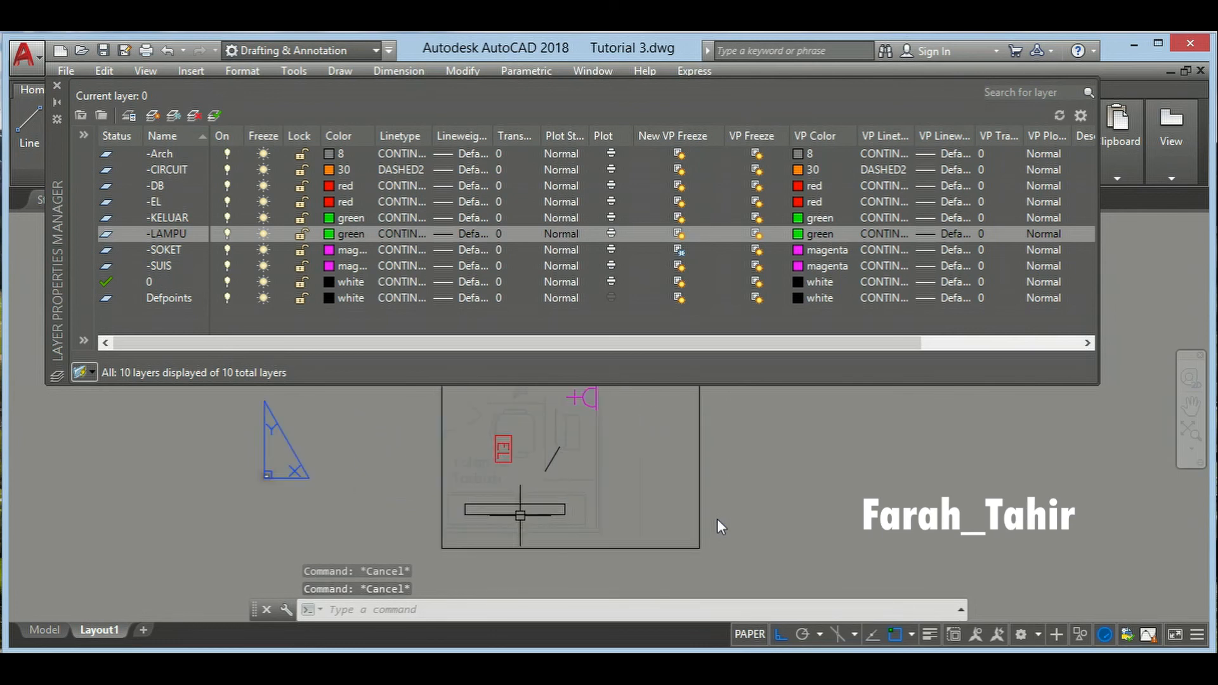
scroll(419, 505, "up", 3)
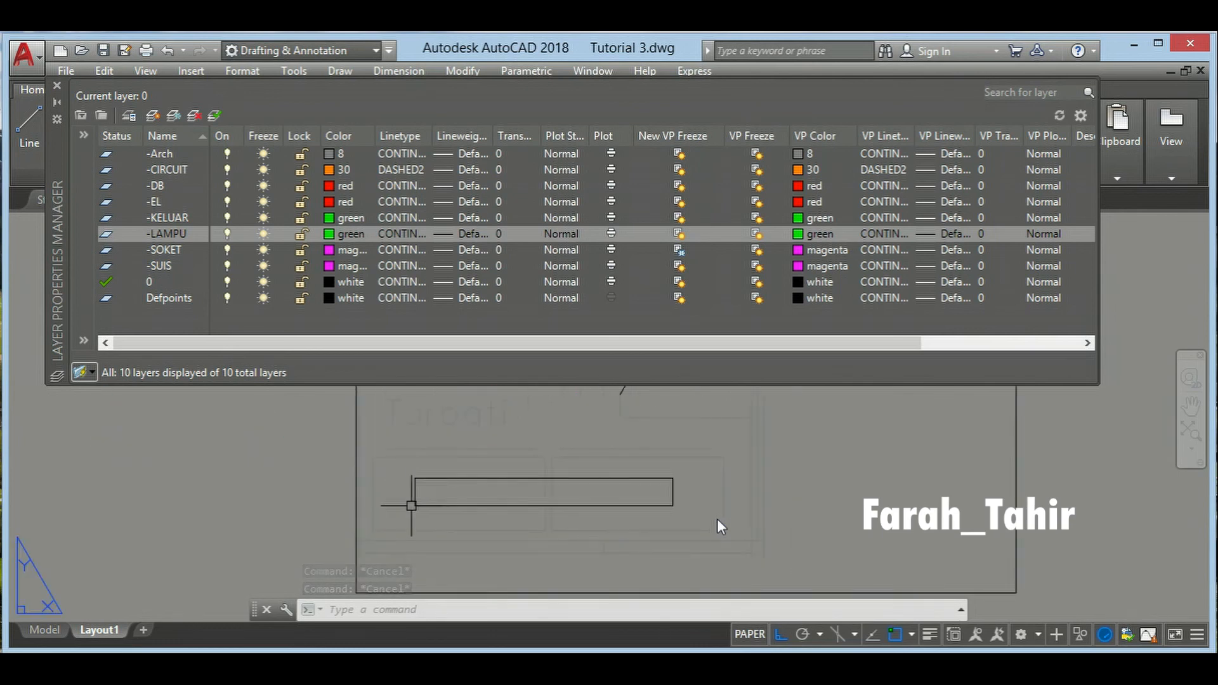
scroll(539, 494, "down", 5)
middle_click_drag(539, 493, 511, 530)
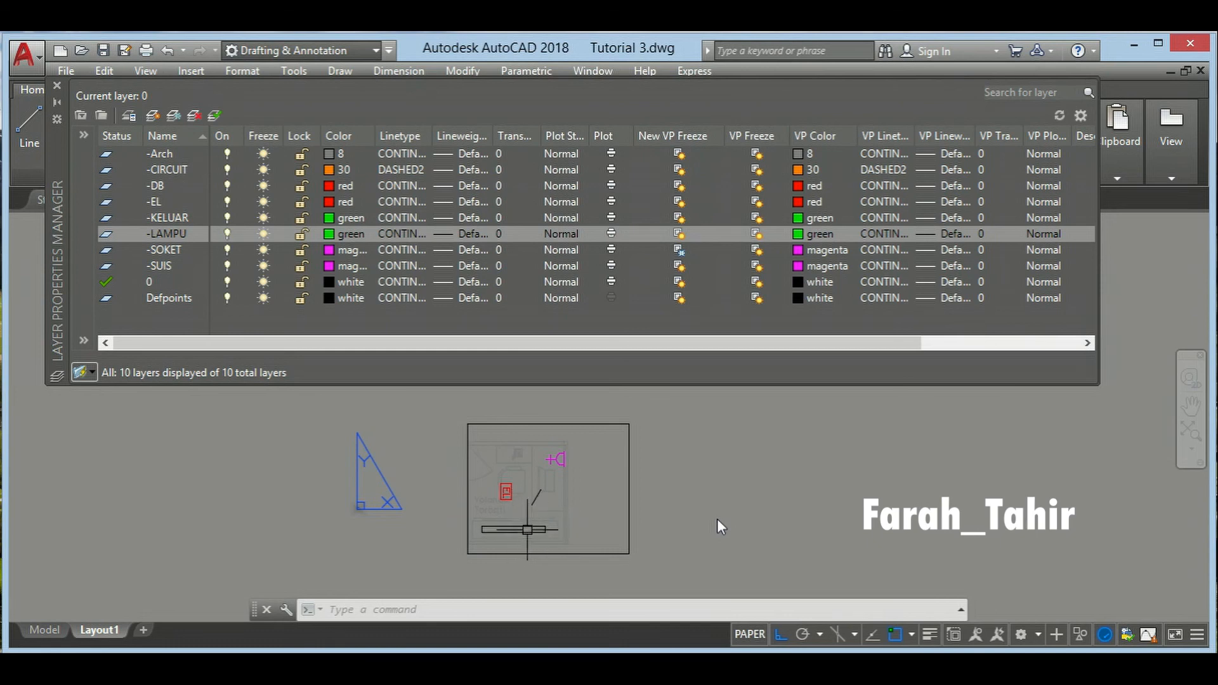
middle_click_drag(528, 528, 520, 532)
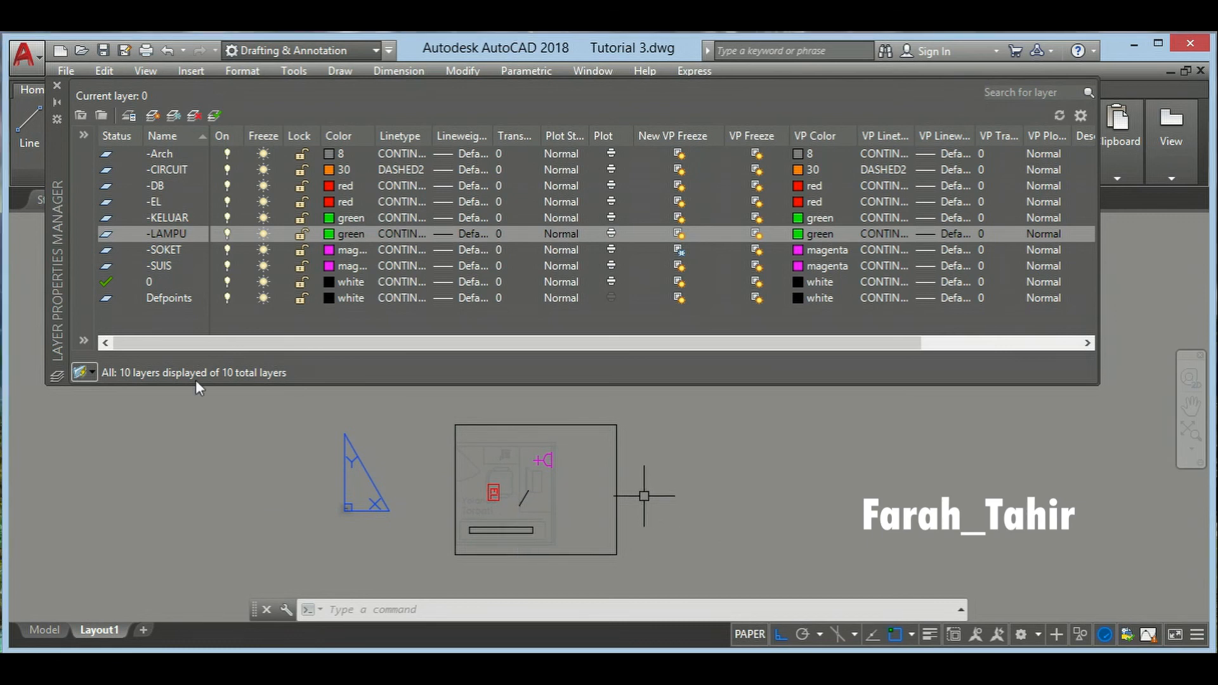
- Close the layer properties and open the plot settings for Layout1
key("Escape")
key("Escape")
left_click(57, 85)
key("Escape")
type("plot")
key("Return")
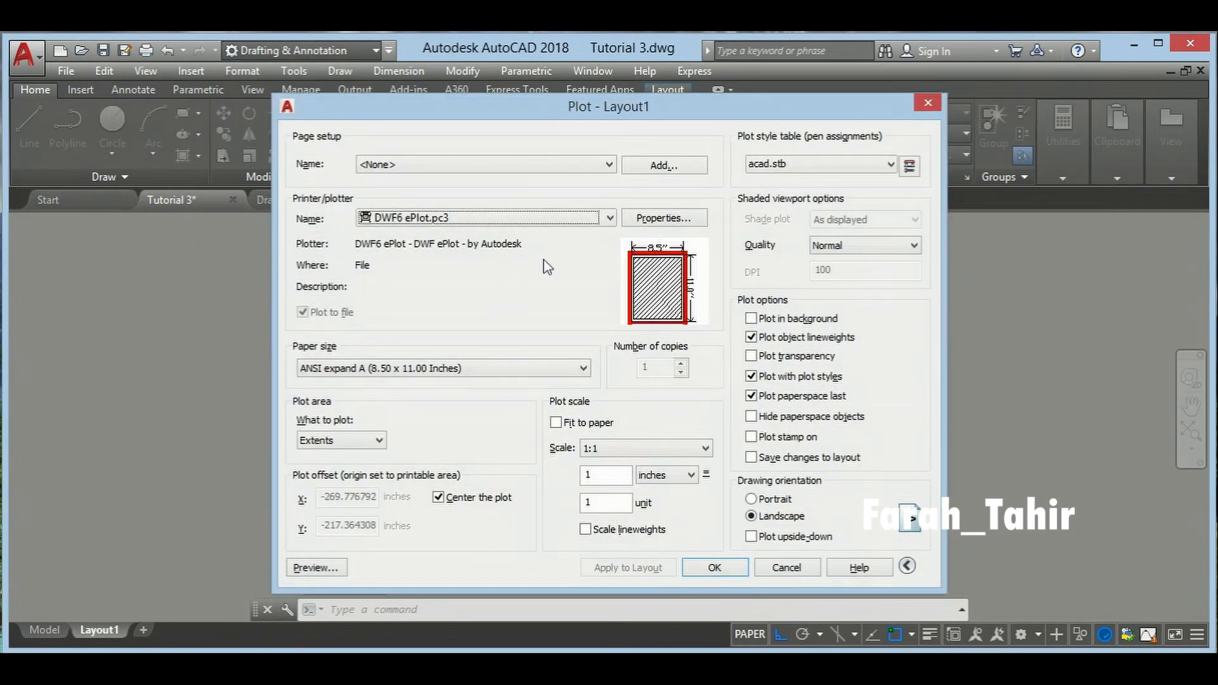
- Preview the Layout1 plot using the previous plot's page setup and a plot window around the viewport border
left_click(540, 167)
left_click(529, 190)
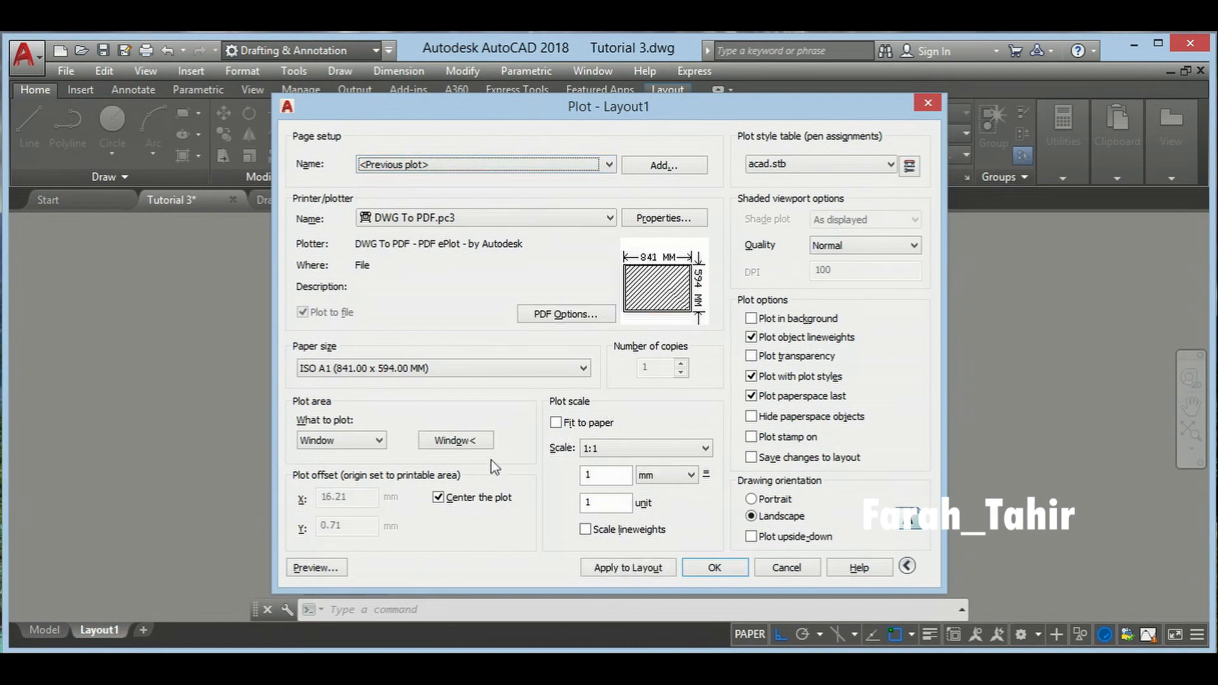
left_click(477, 447)
left_click(455, 424)
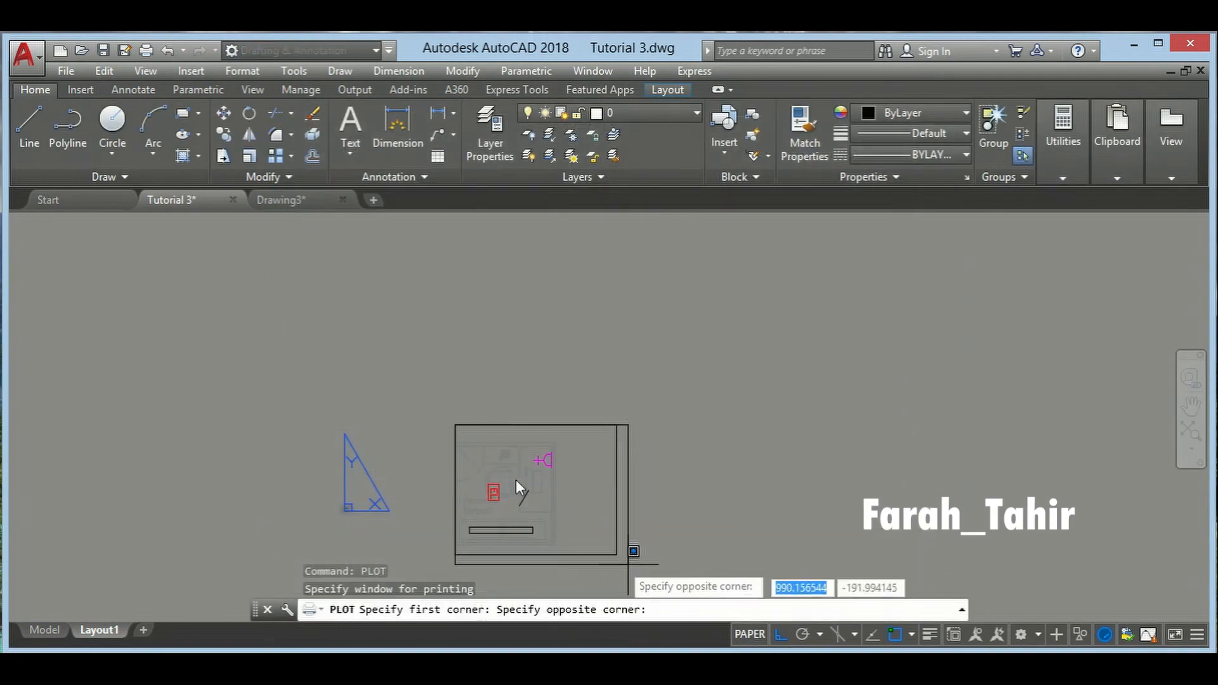
left_click(616, 554)
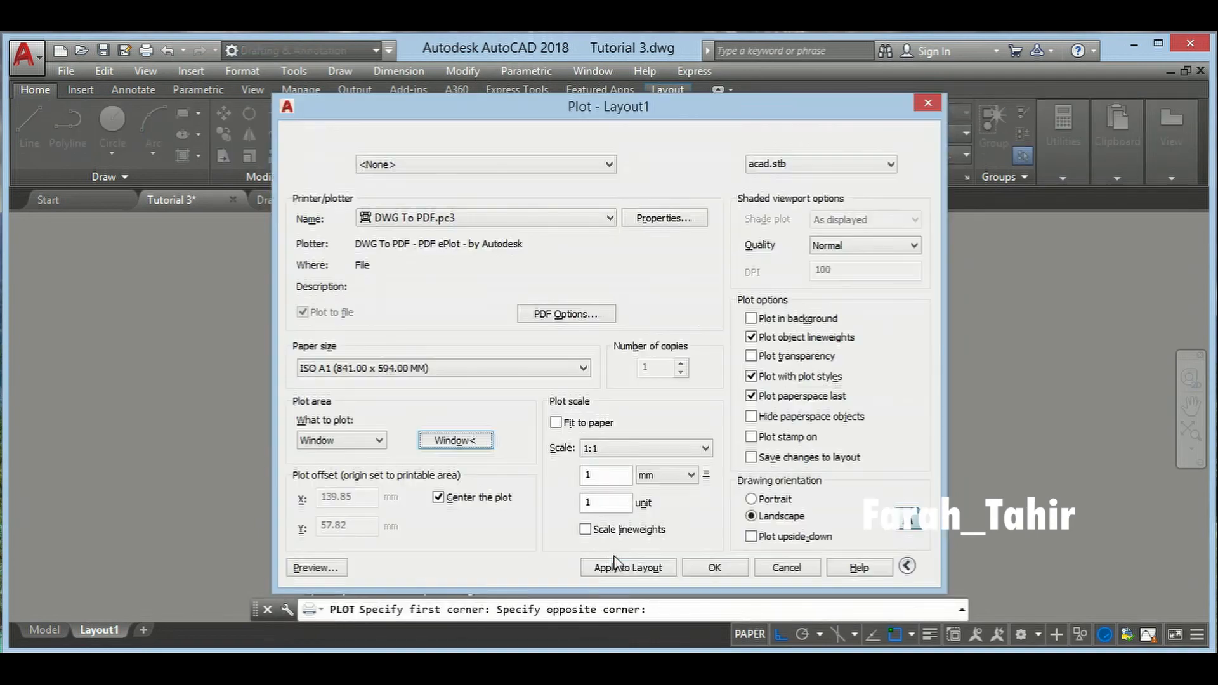
left_click(335, 570)
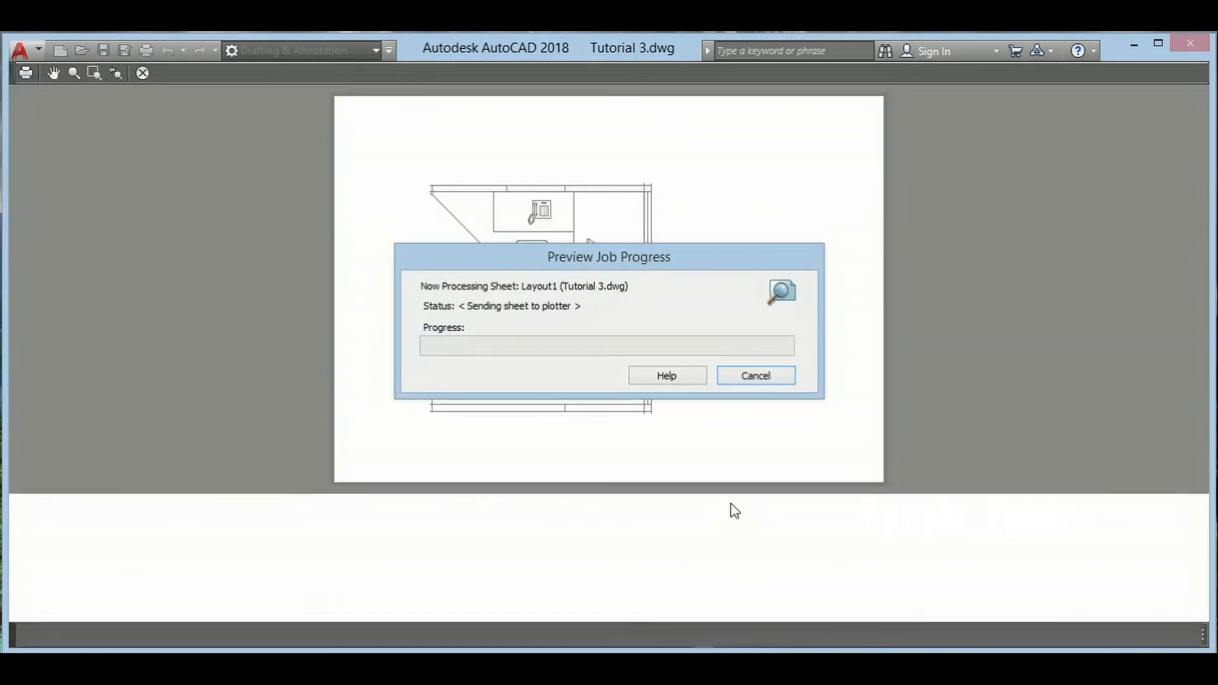
- Examine the cabinet area and the whole room in the plot preview, and cancel the plot without printing
scroll(515, 460, "up", 5)
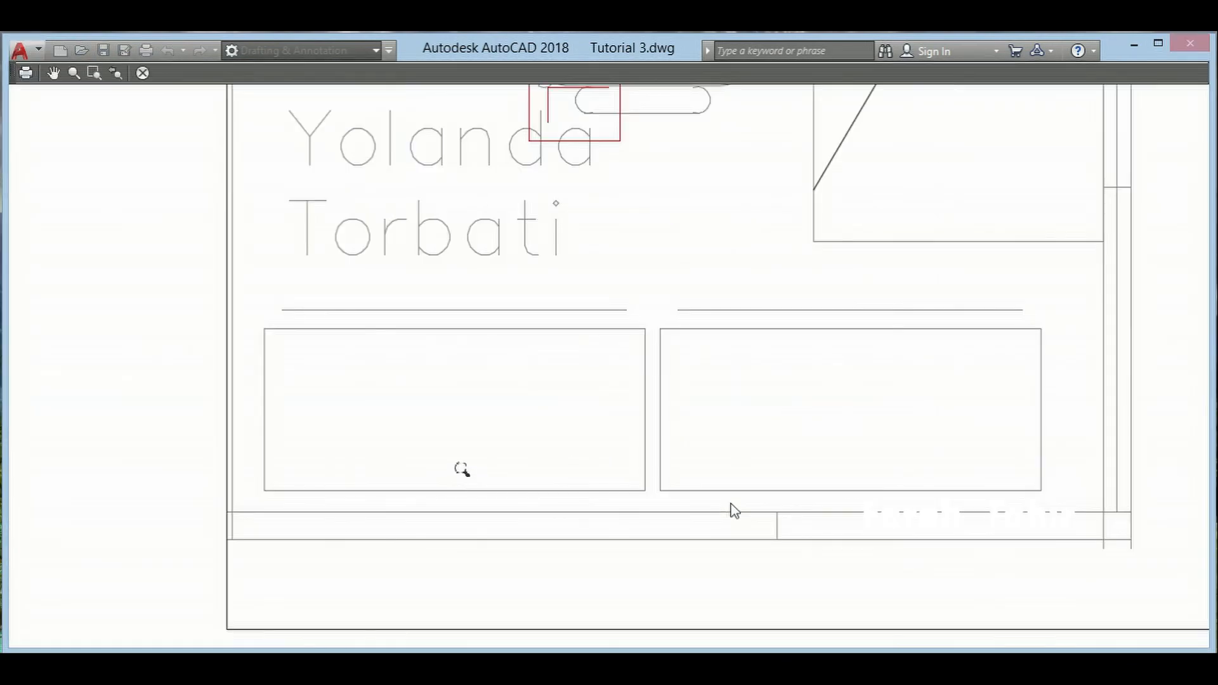
scroll(463, 468, "down", 2)
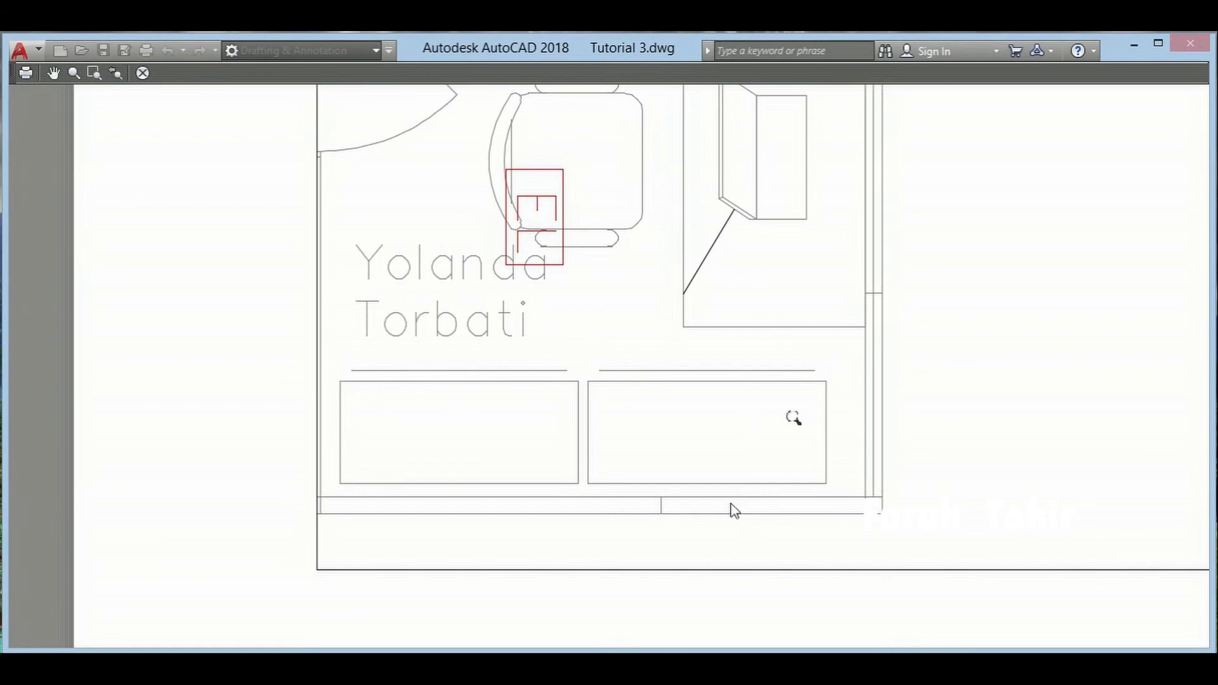
scroll(572, 459, "down", 4)
left_click_drag(638, 456, 611, 455)
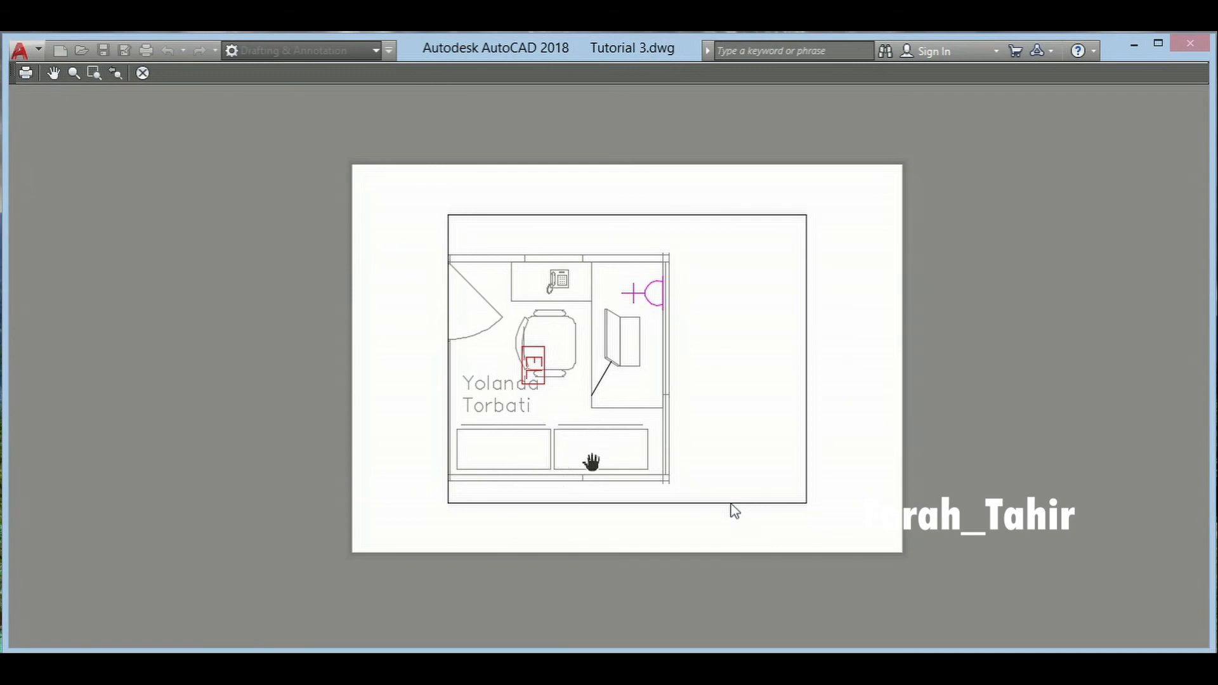
left_click_drag(621, 456, 606, 457)
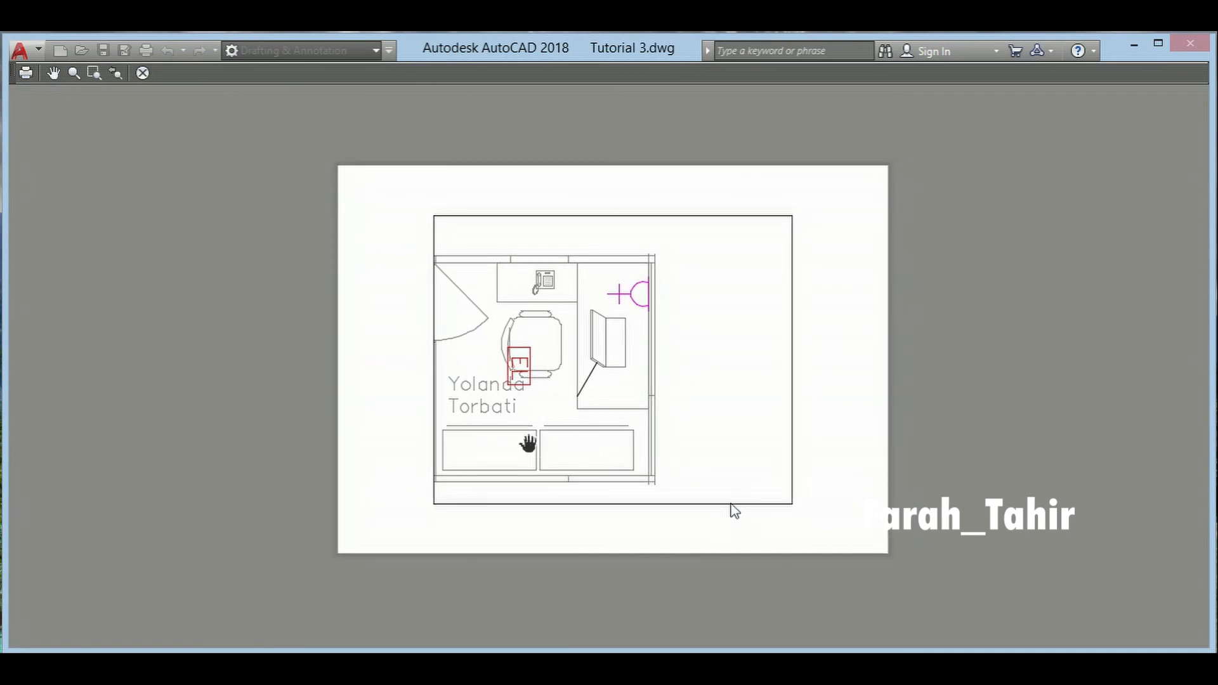
scroll(552, 445, "down", 2)
scroll(556, 419, "up", 2)
left_click_drag(557, 411, 543, 448)
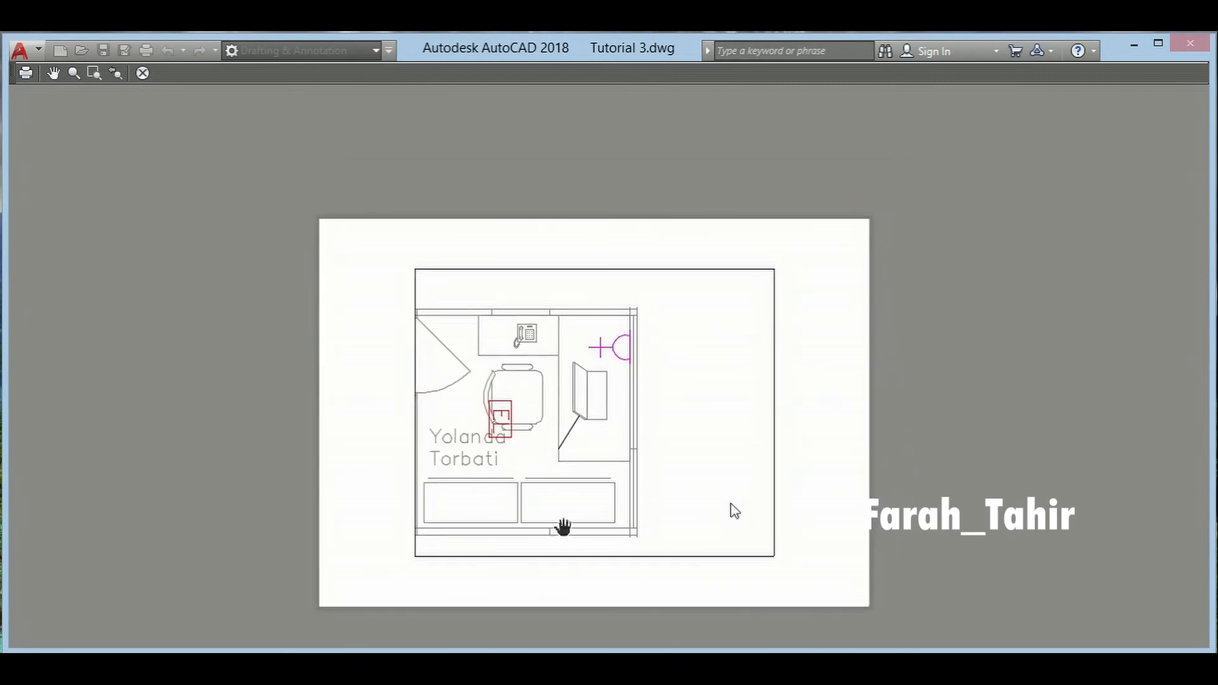
key("Escape")
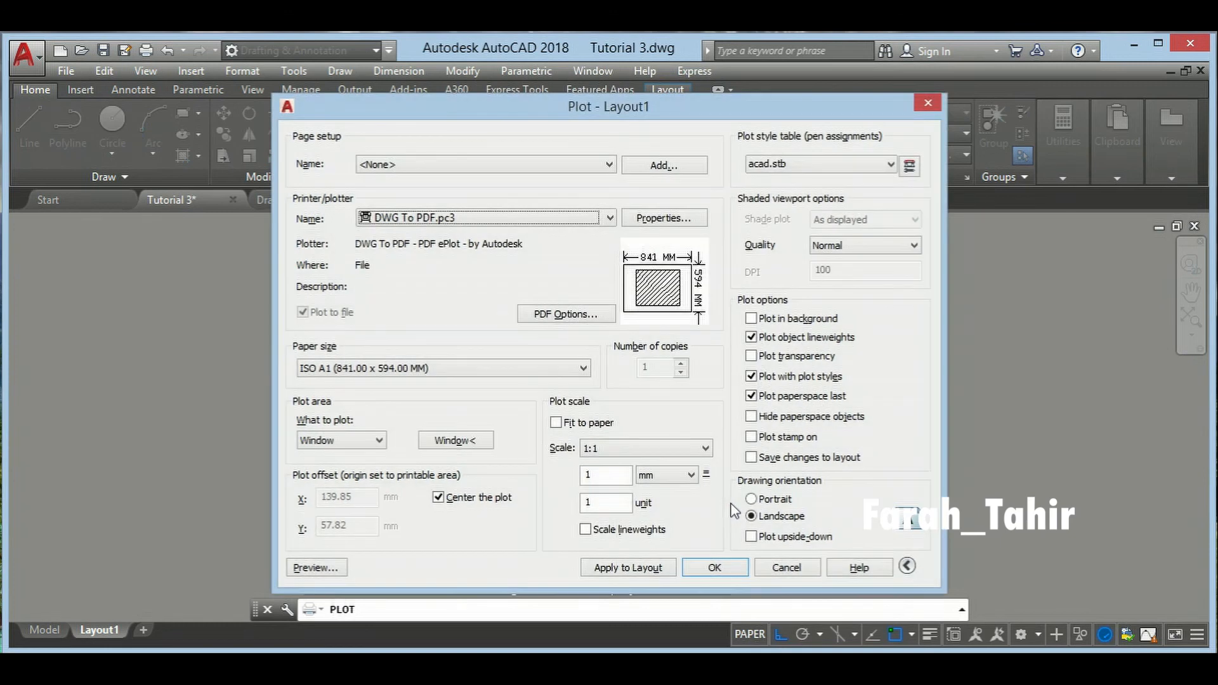
key("Escape")
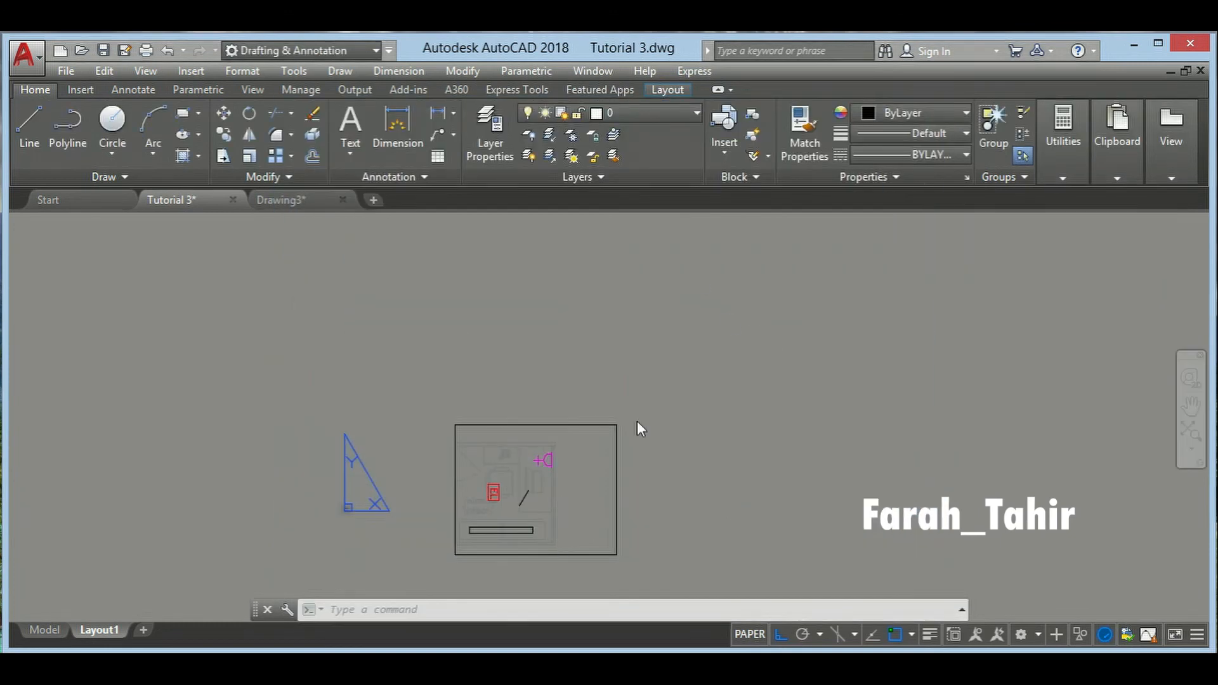
- Switch to model space and review the drawing's full list of layers
left_click(55, 629)
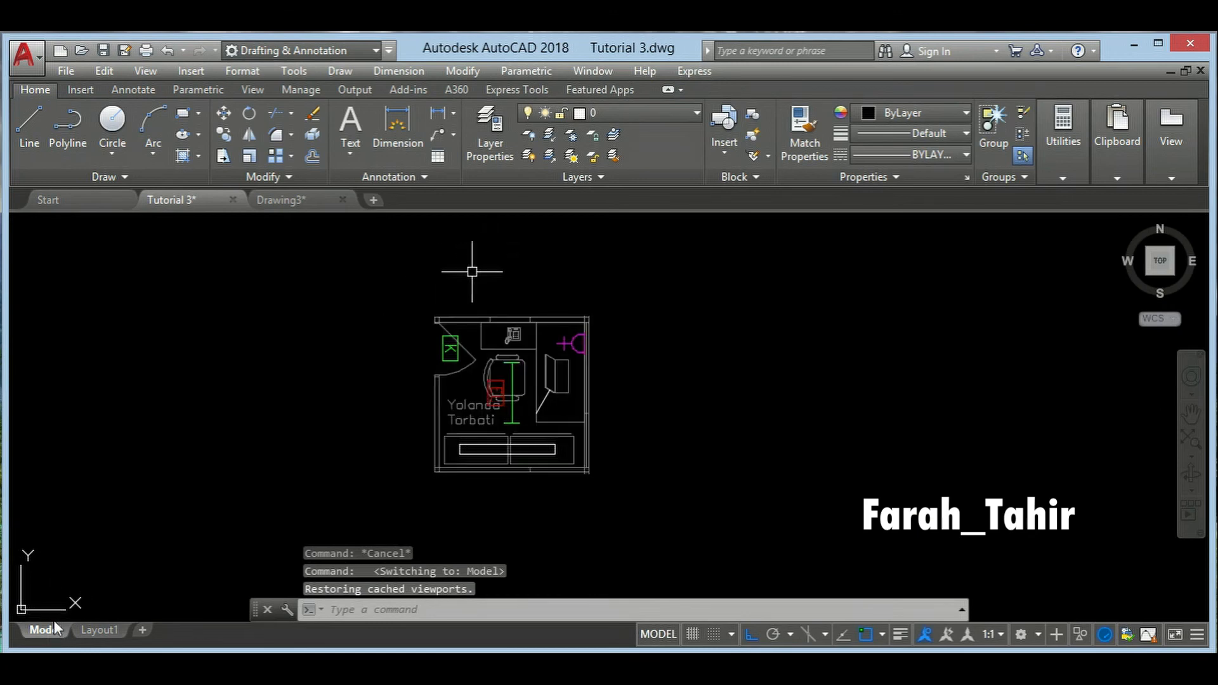
left_click(692, 116)
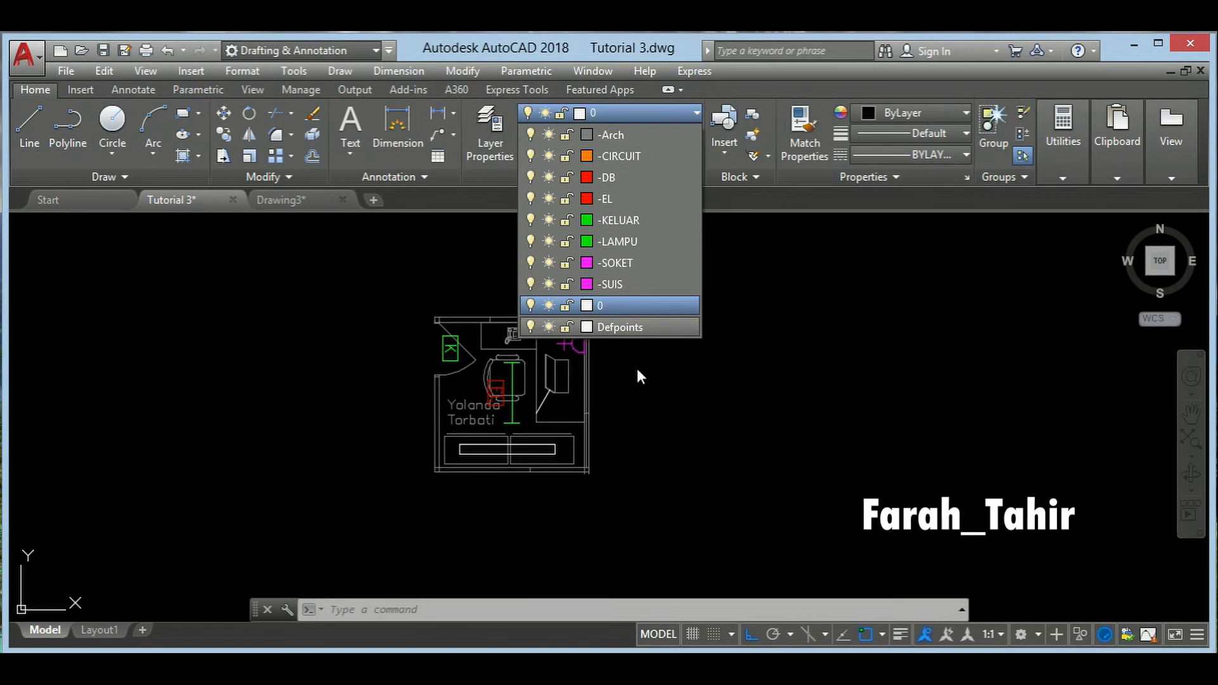
left_click(673, 372)
key("Escape")
key("Escape")
- Purge all unused items from the drawing at once, including nested items, and close the Purge dialog
type("PU")
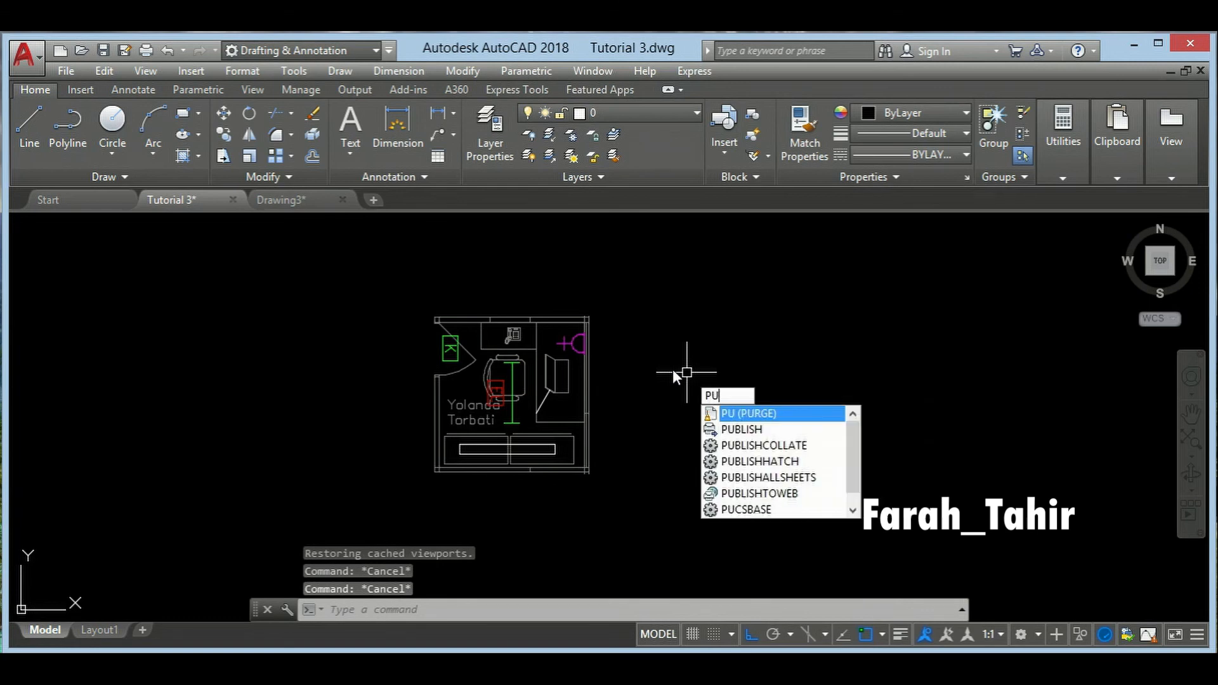
key("Return")
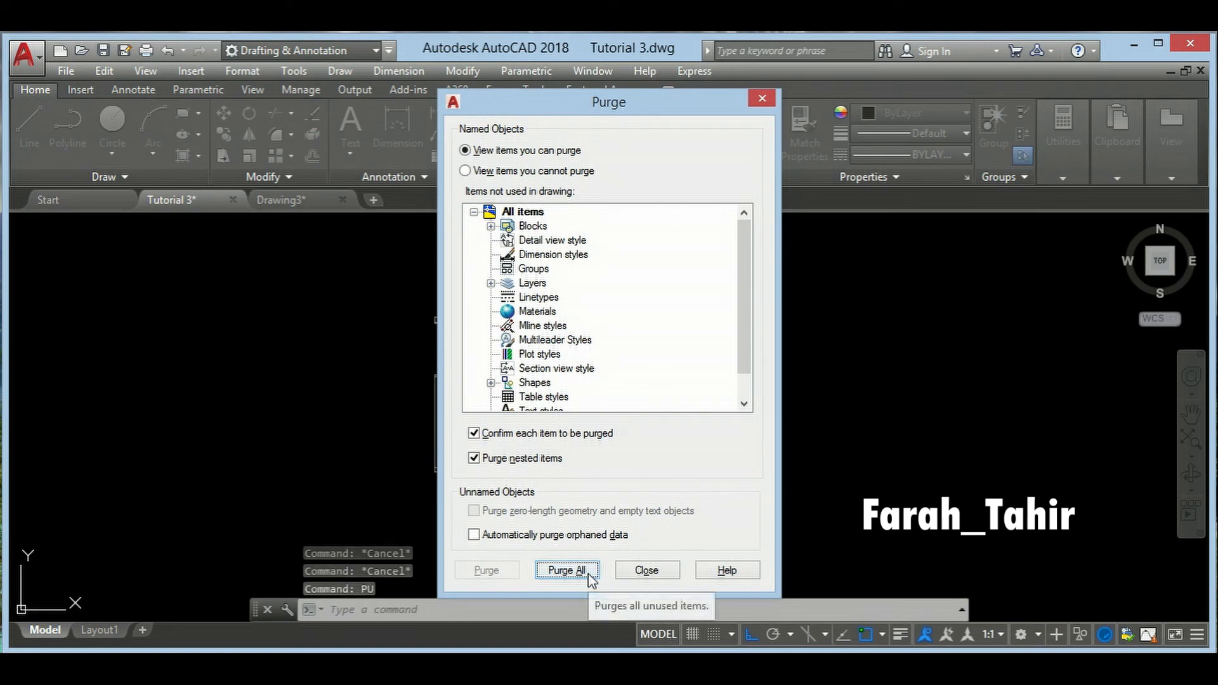
left_click(567, 570)
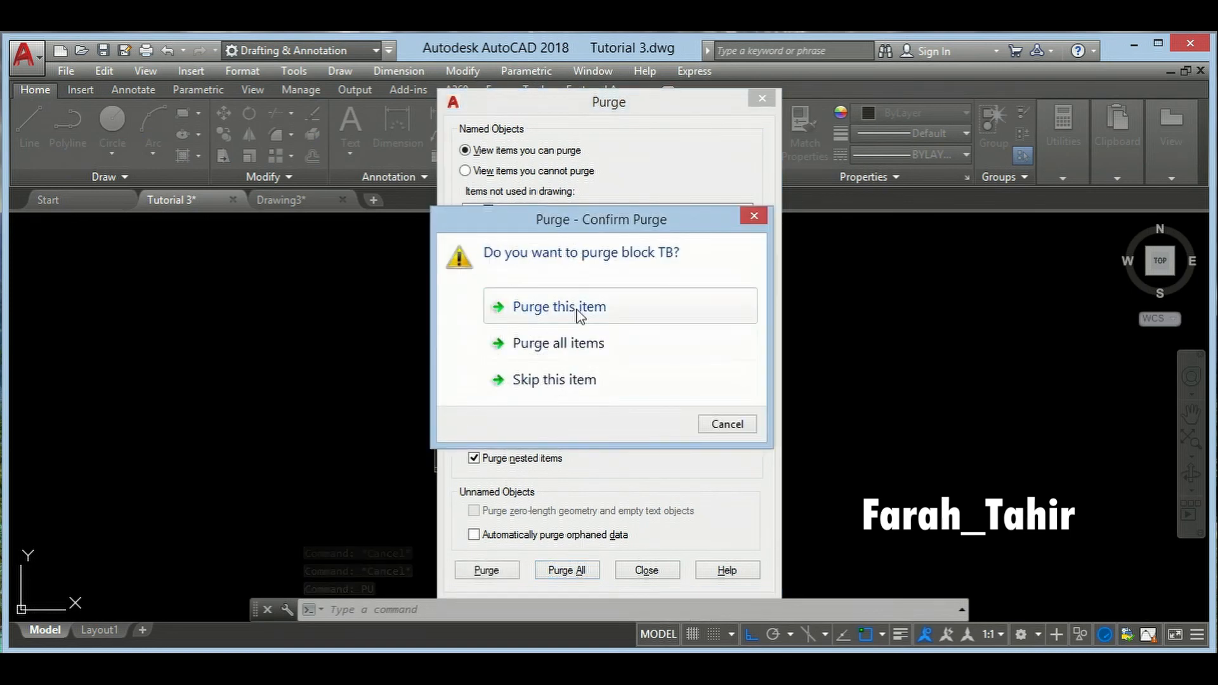
left_click(580, 347)
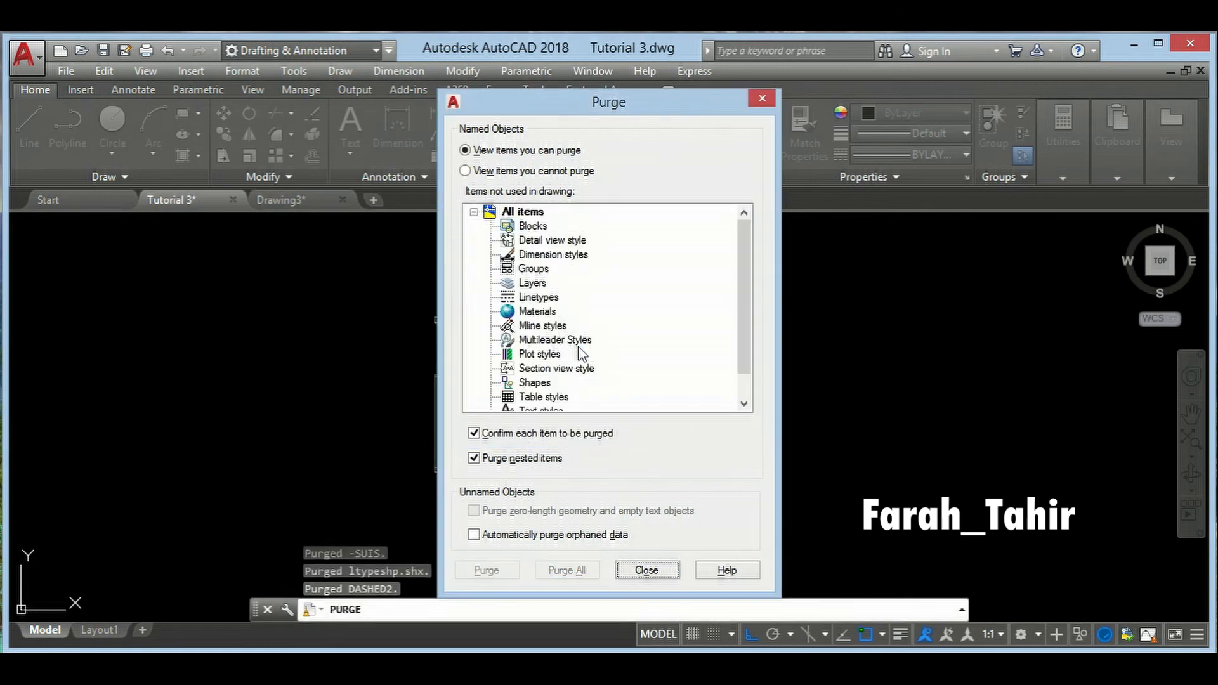
left_click(650, 571)
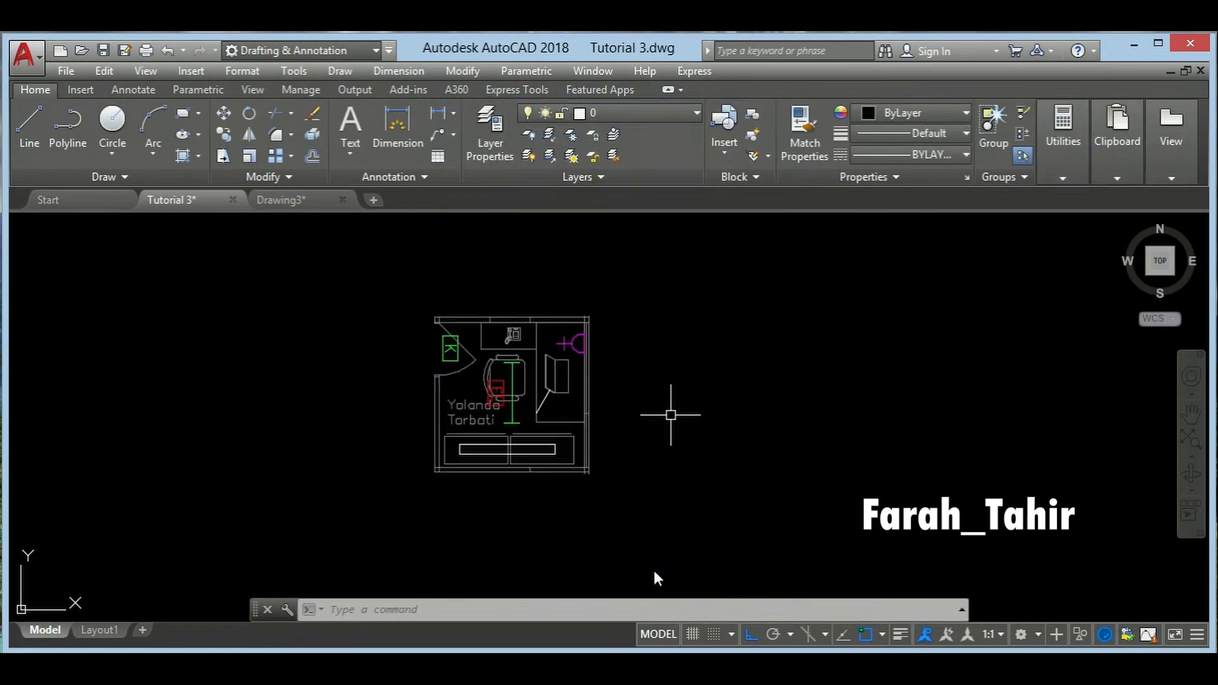
- Check which layers remain in the drawing after the purge
left_click(697, 114)
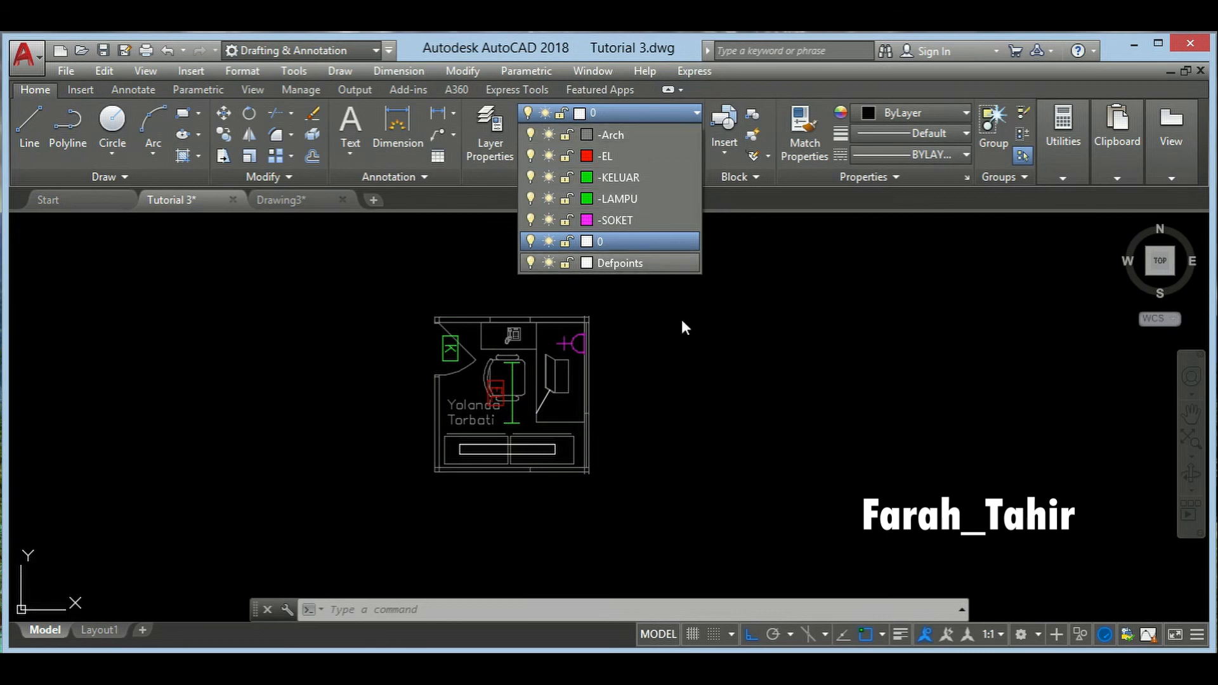
left_click(690, 381)
middle_click_drag(695, 389, 730, 395)
middle_click_drag(634, 422, 590, 422)
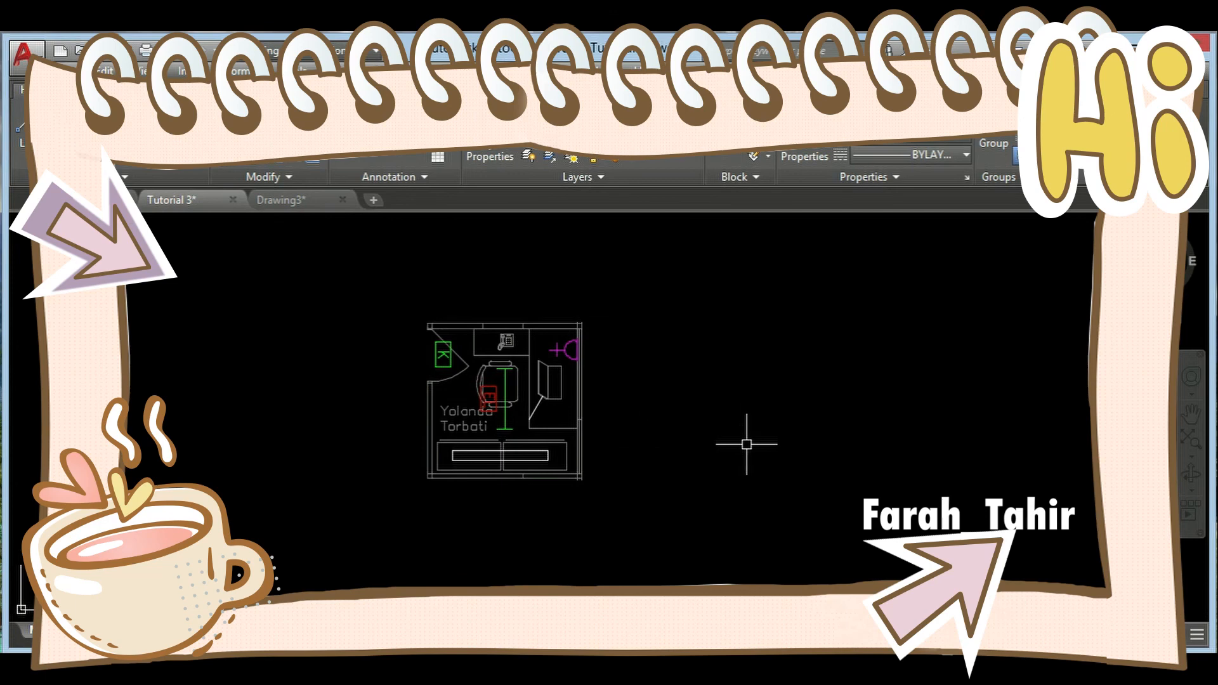